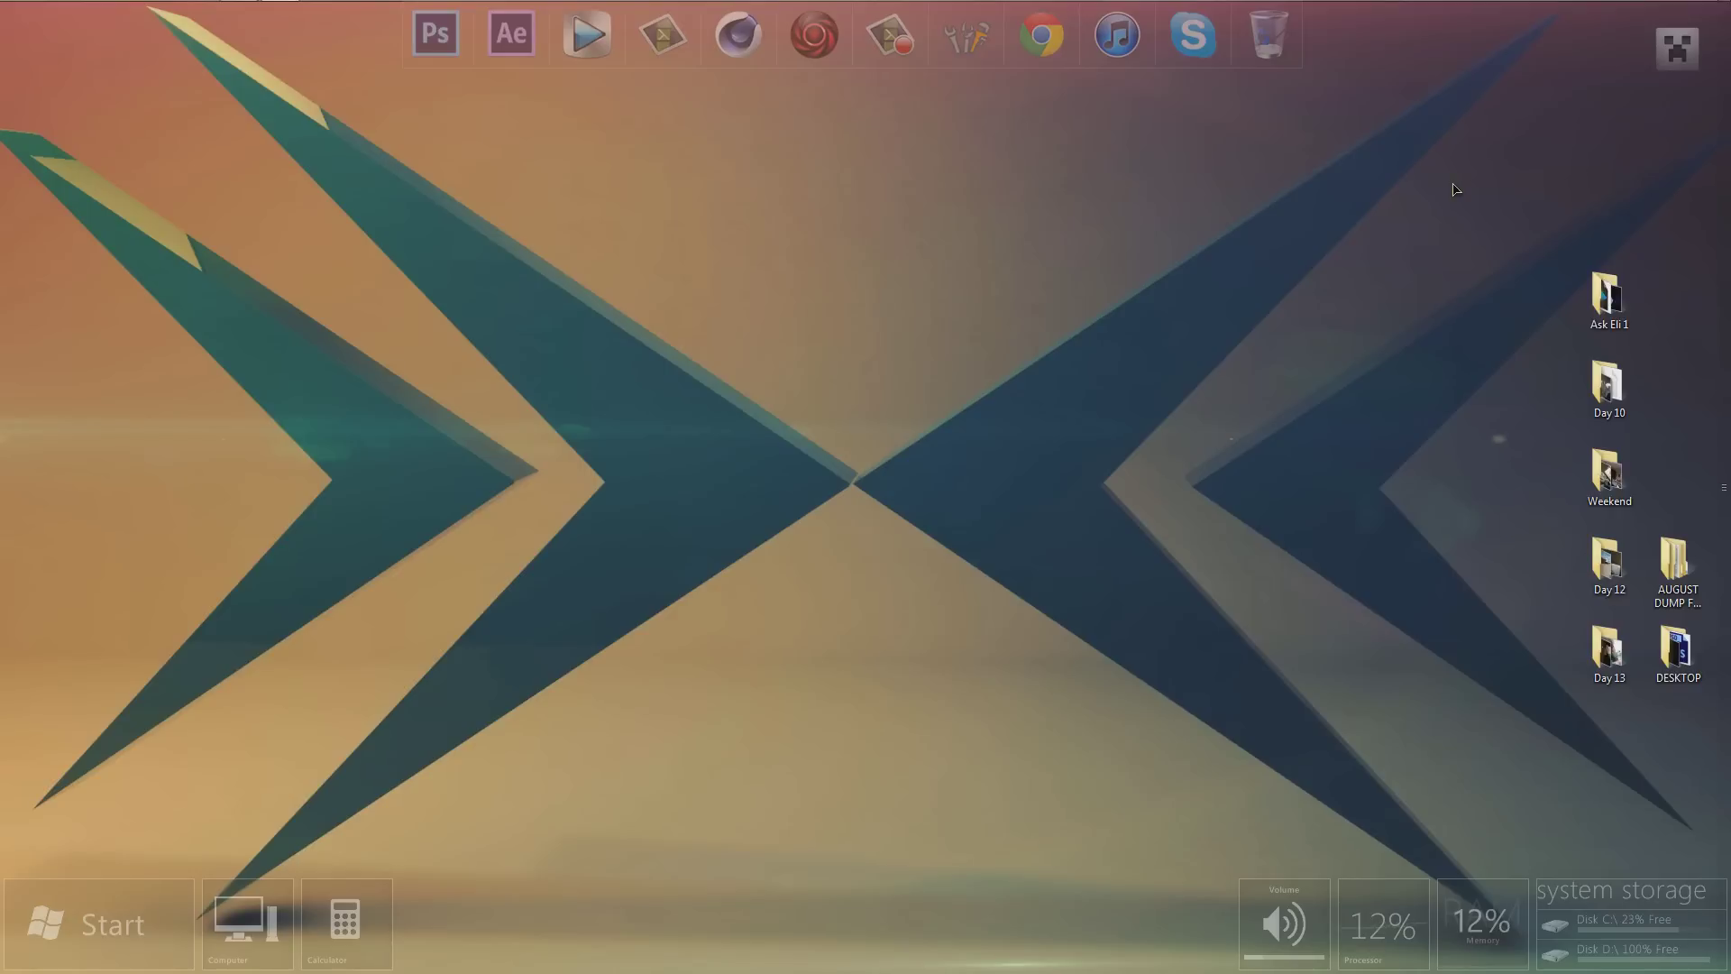
Open the Timelapse folder inside the desktop's Day 10 folder.
{"action": "double_click", "coordinate": [1608, 386]}
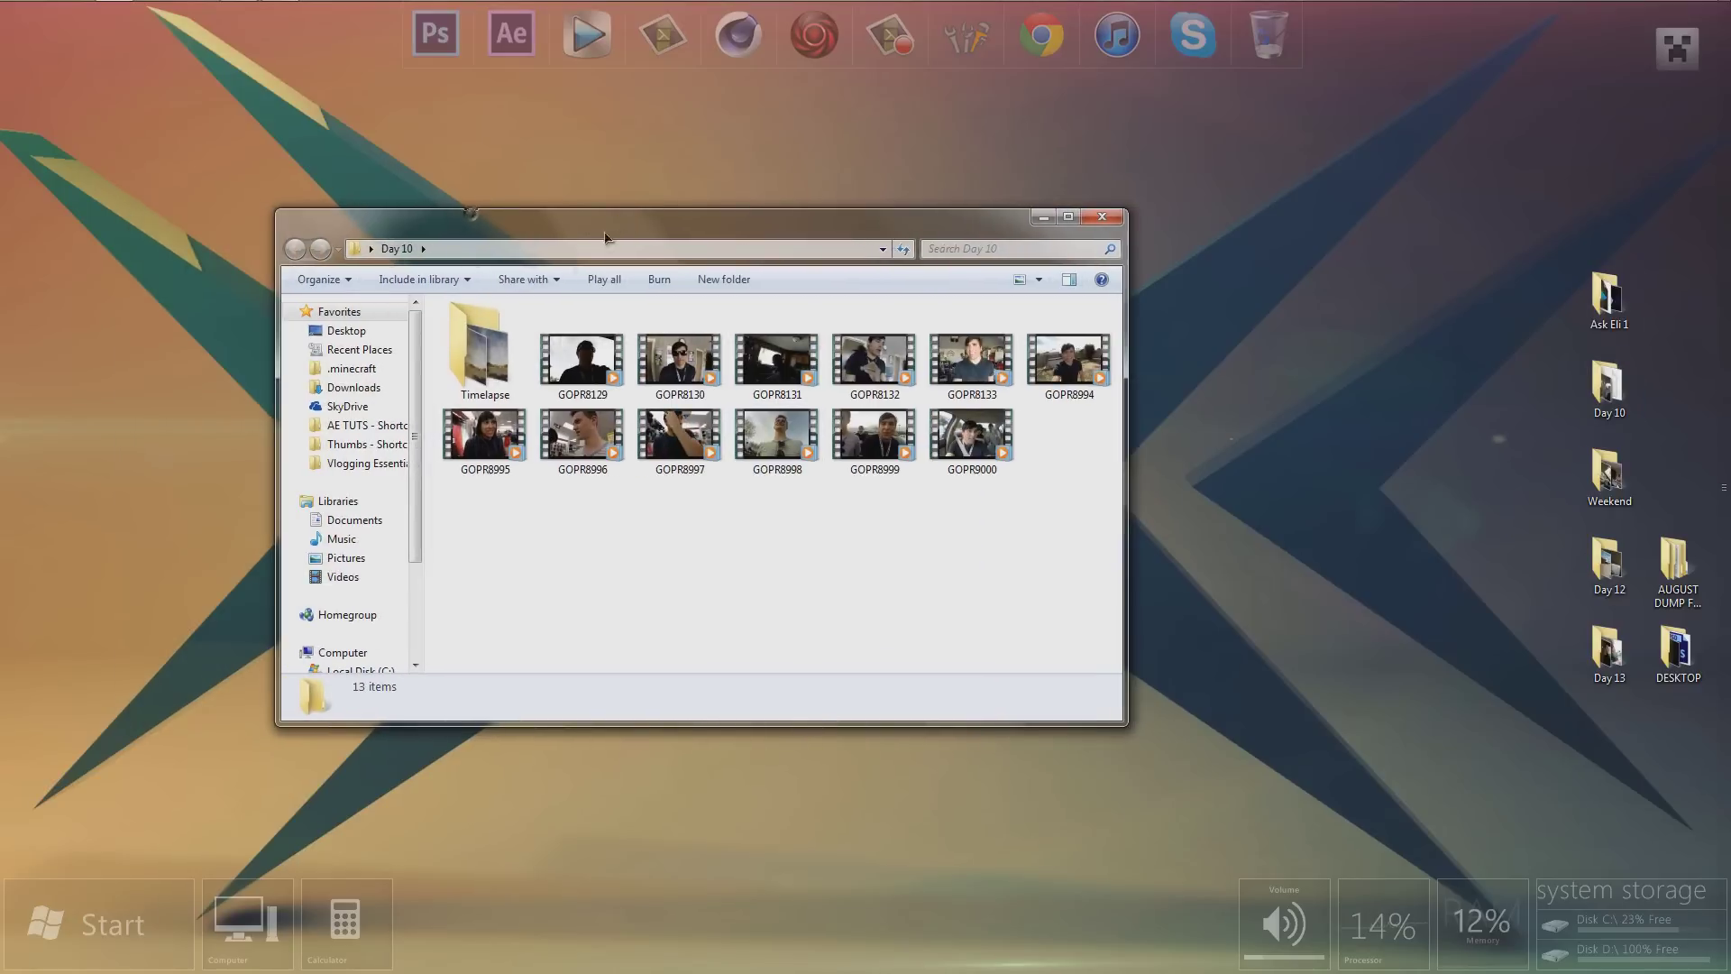
{"action": "double_click", "coordinate": [478, 365]}
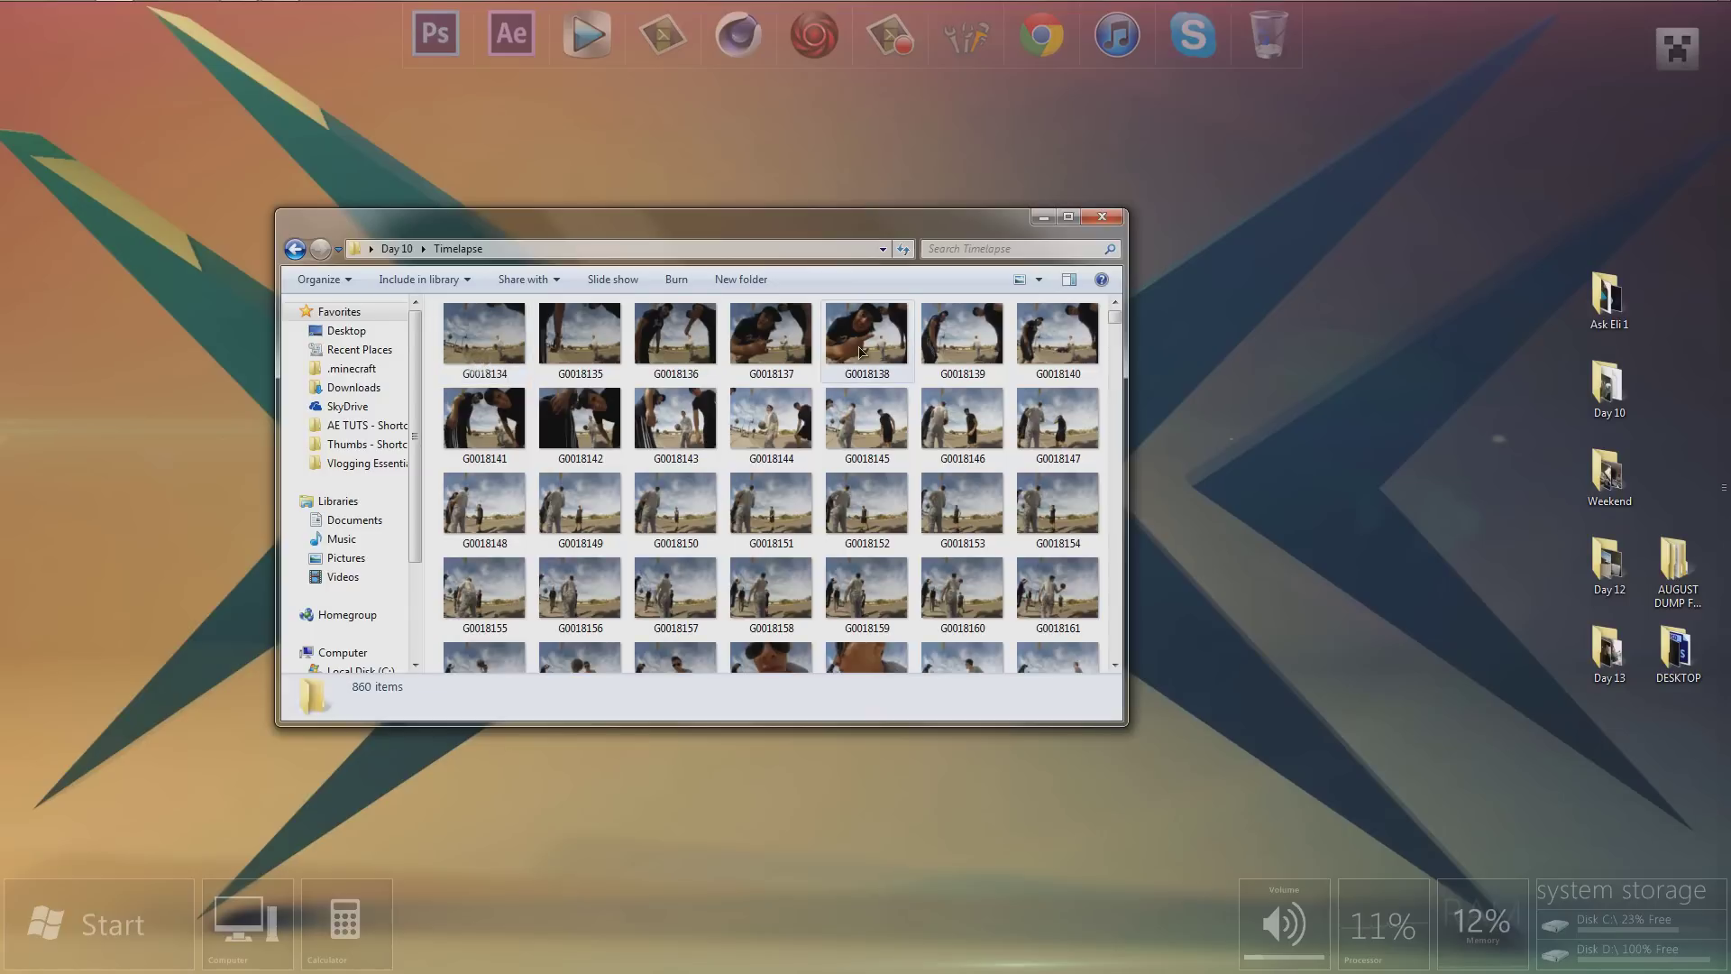
View the Timelapse photos around G0018252 one after another at full size.
{"action": "left_click_drag", "start_coordinate": [1116, 312], "coordinate": [1118, 360]}
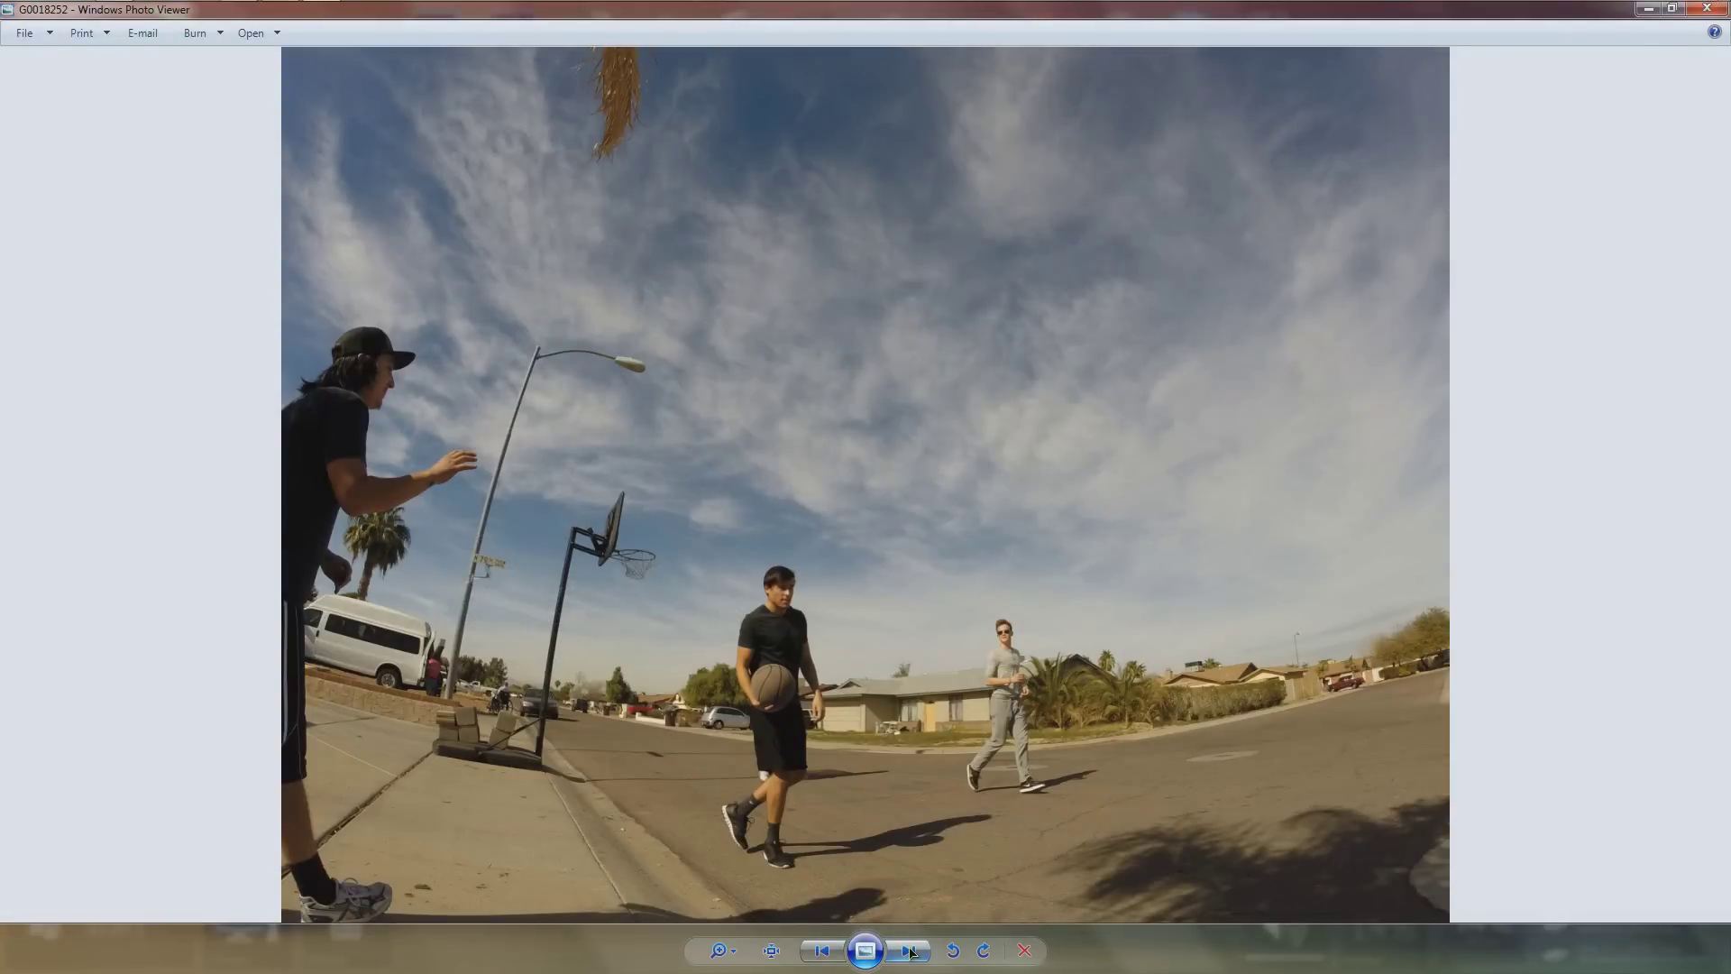
{"action": "left_click", "coordinate": [921, 950]}
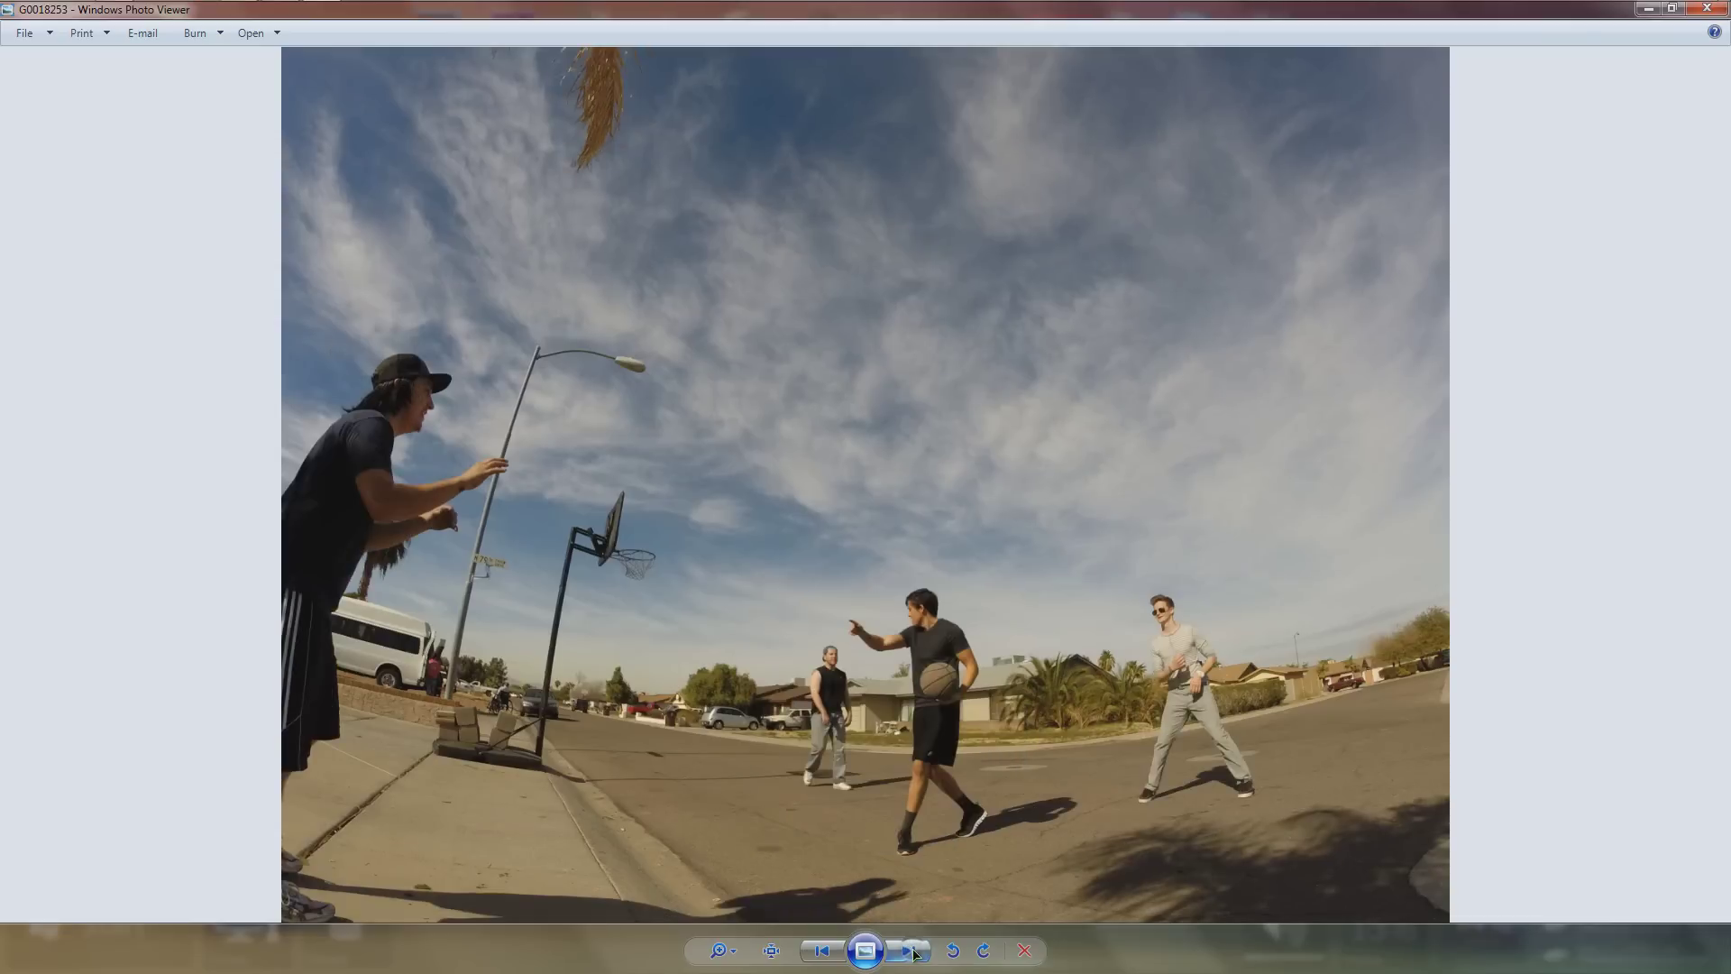
{"action": "left_click", "coordinate": [915, 950]}
{"action": "left_click", "coordinate": [915, 951]}
{"action": "left_click", "coordinate": [915, 950]}
{"action": "left_click", "coordinate": [915, 950]}
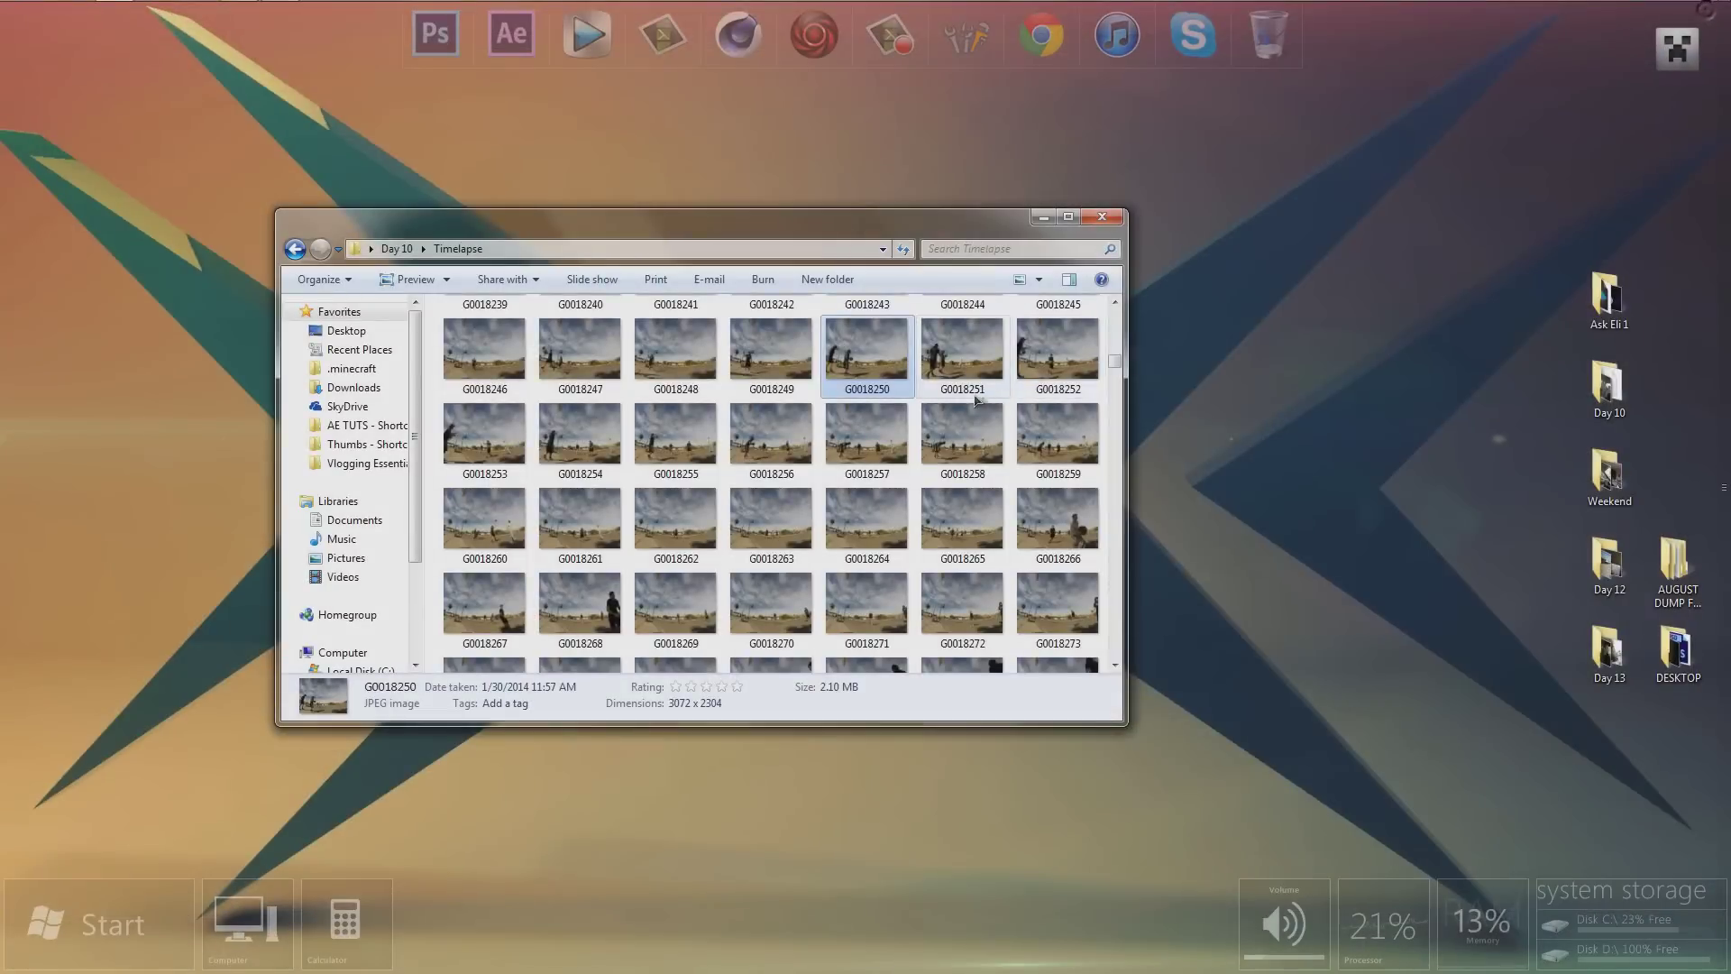
Browse the Timelapse folder from end to start and view photo G0018165 at full size.
{"action": "left_click_drag", "start_coordinate": [1115, 361], "coordinate": [1117, 672]}
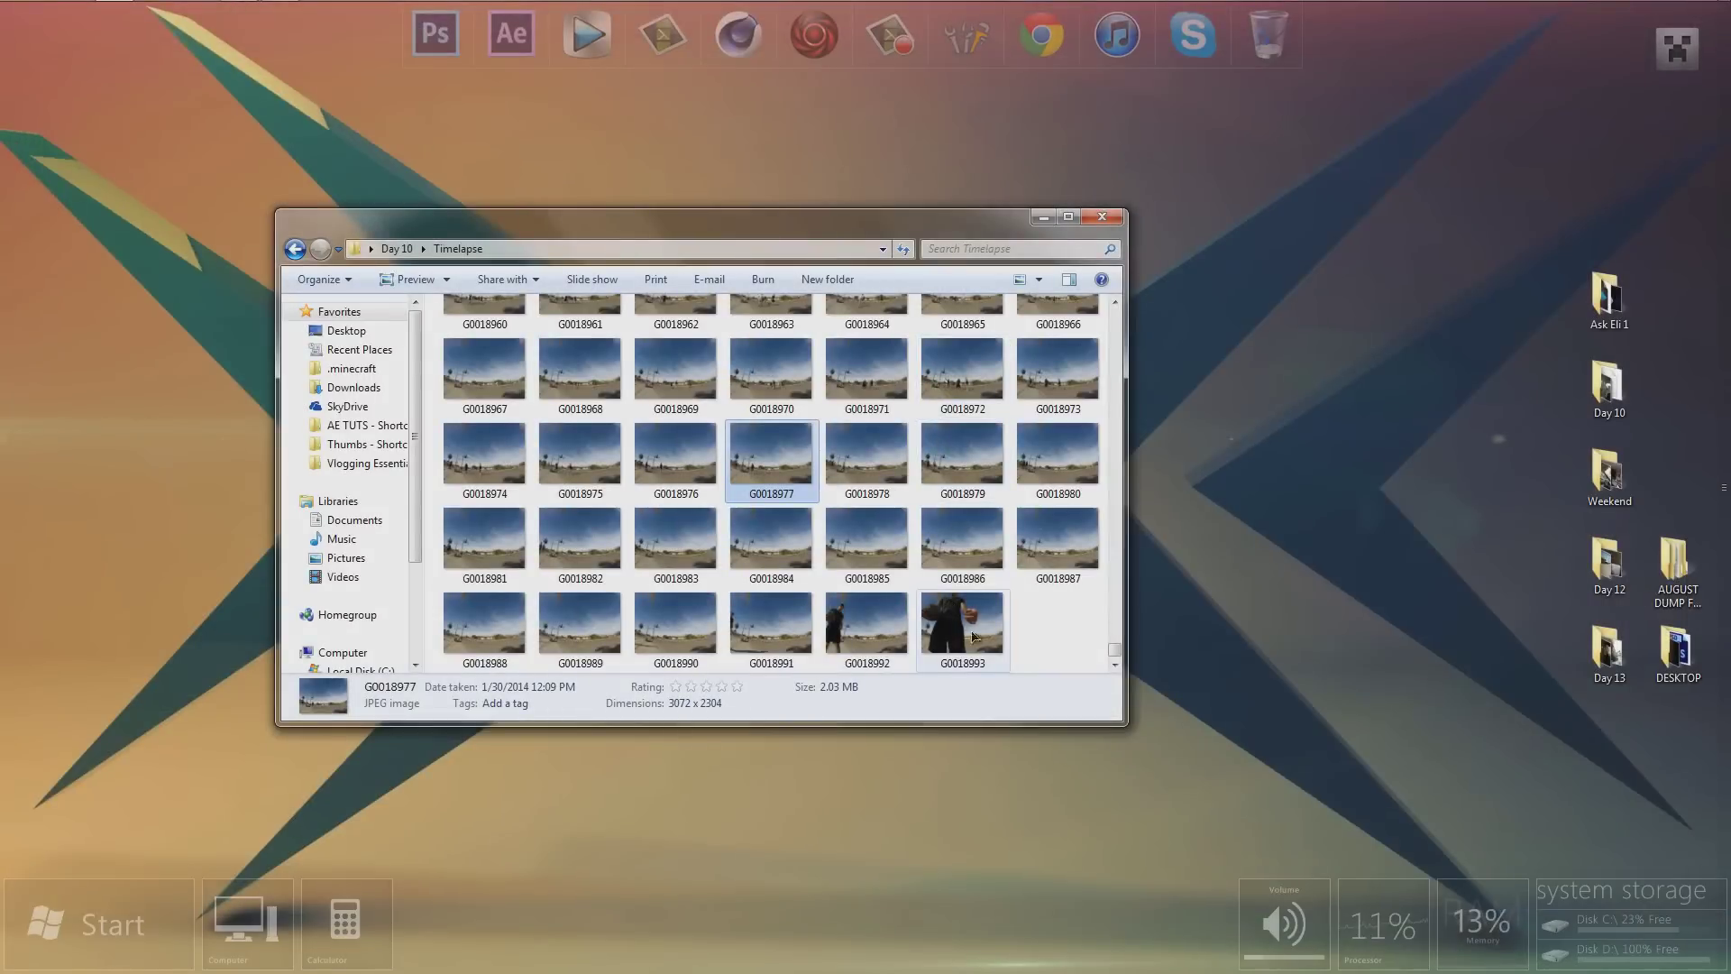
{"action": "left_click_drag", "start_coordinate": [1115, 651], "coordinate": [1117, 317]}
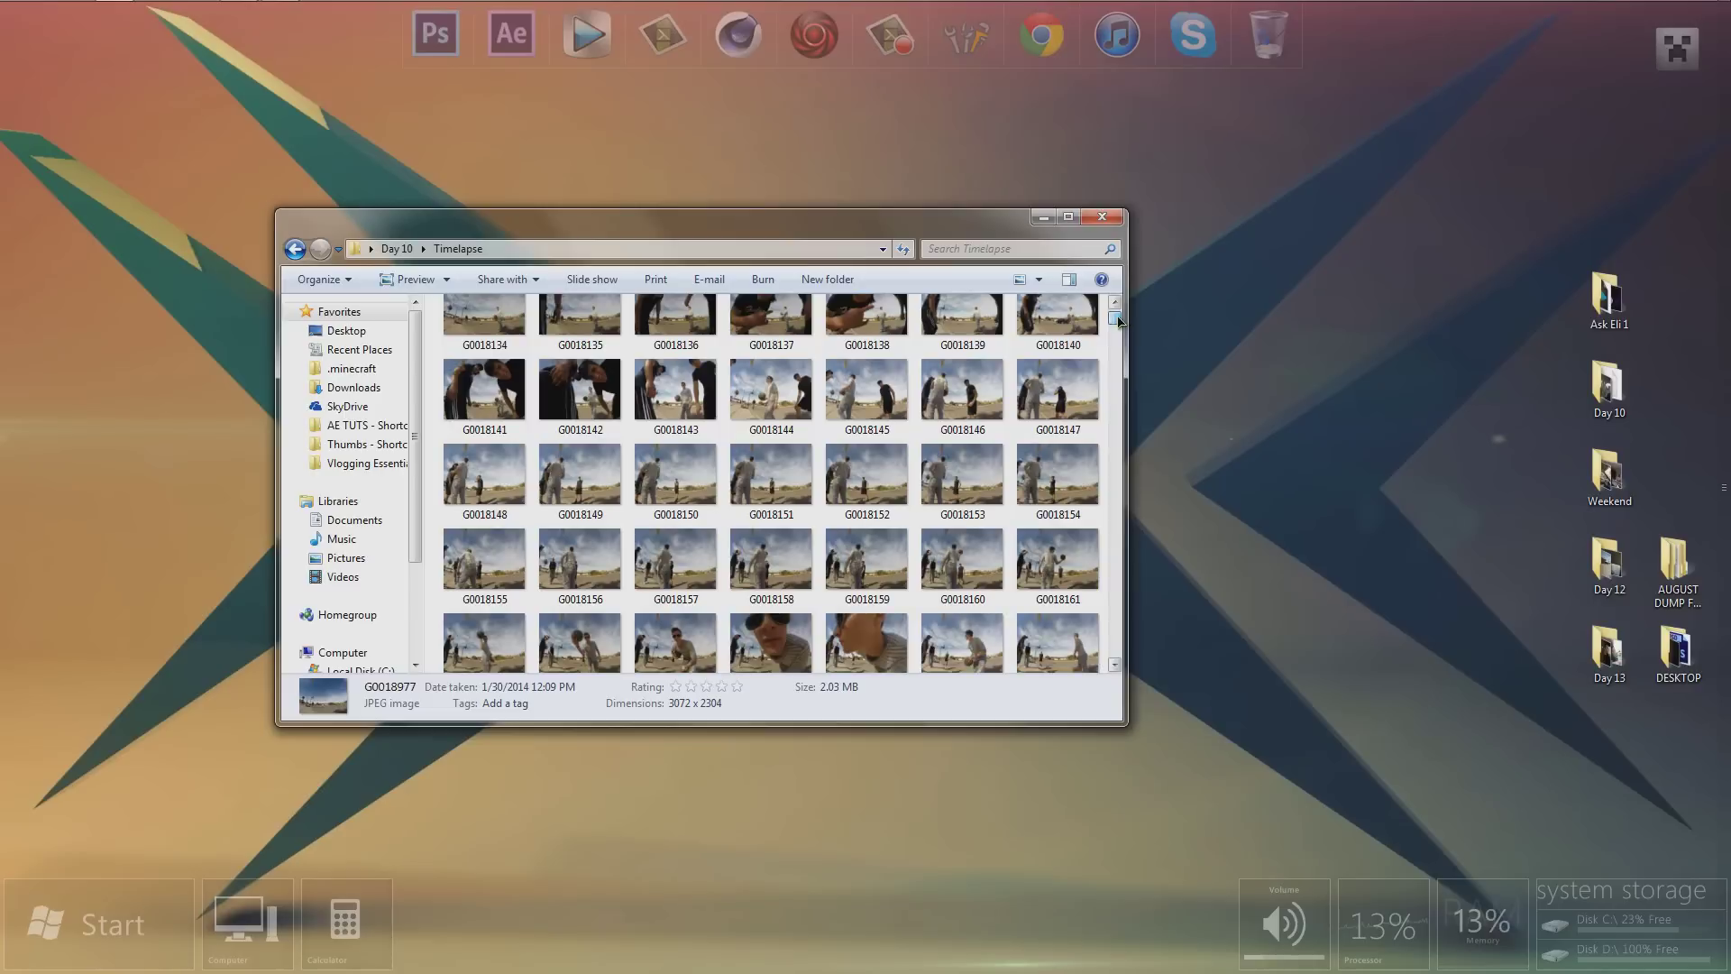
{"action": "scroll", "coordinate": [969, 455], "scroll_direction": "down", "scroll_amount": 5}
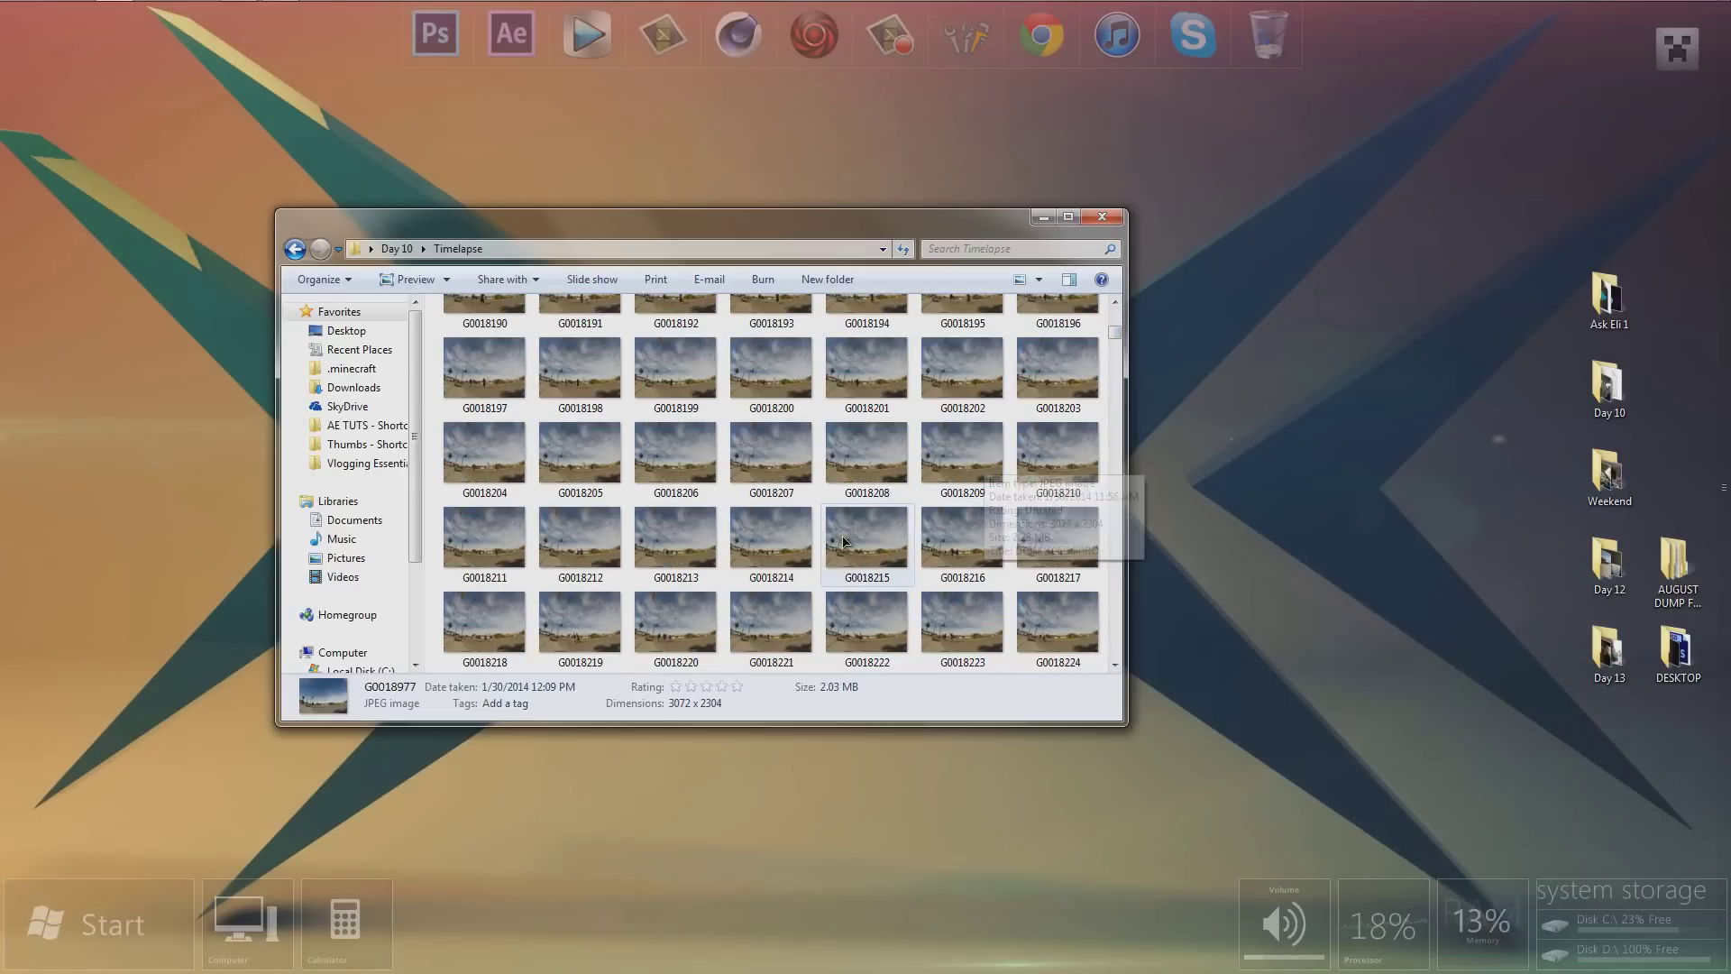
{"action": "scroll", "coordinate": [843, 541], "scroll_direction": "up", "scroll_amount": 3}
{"action": "left_click", "coordinate": [771, 422]}
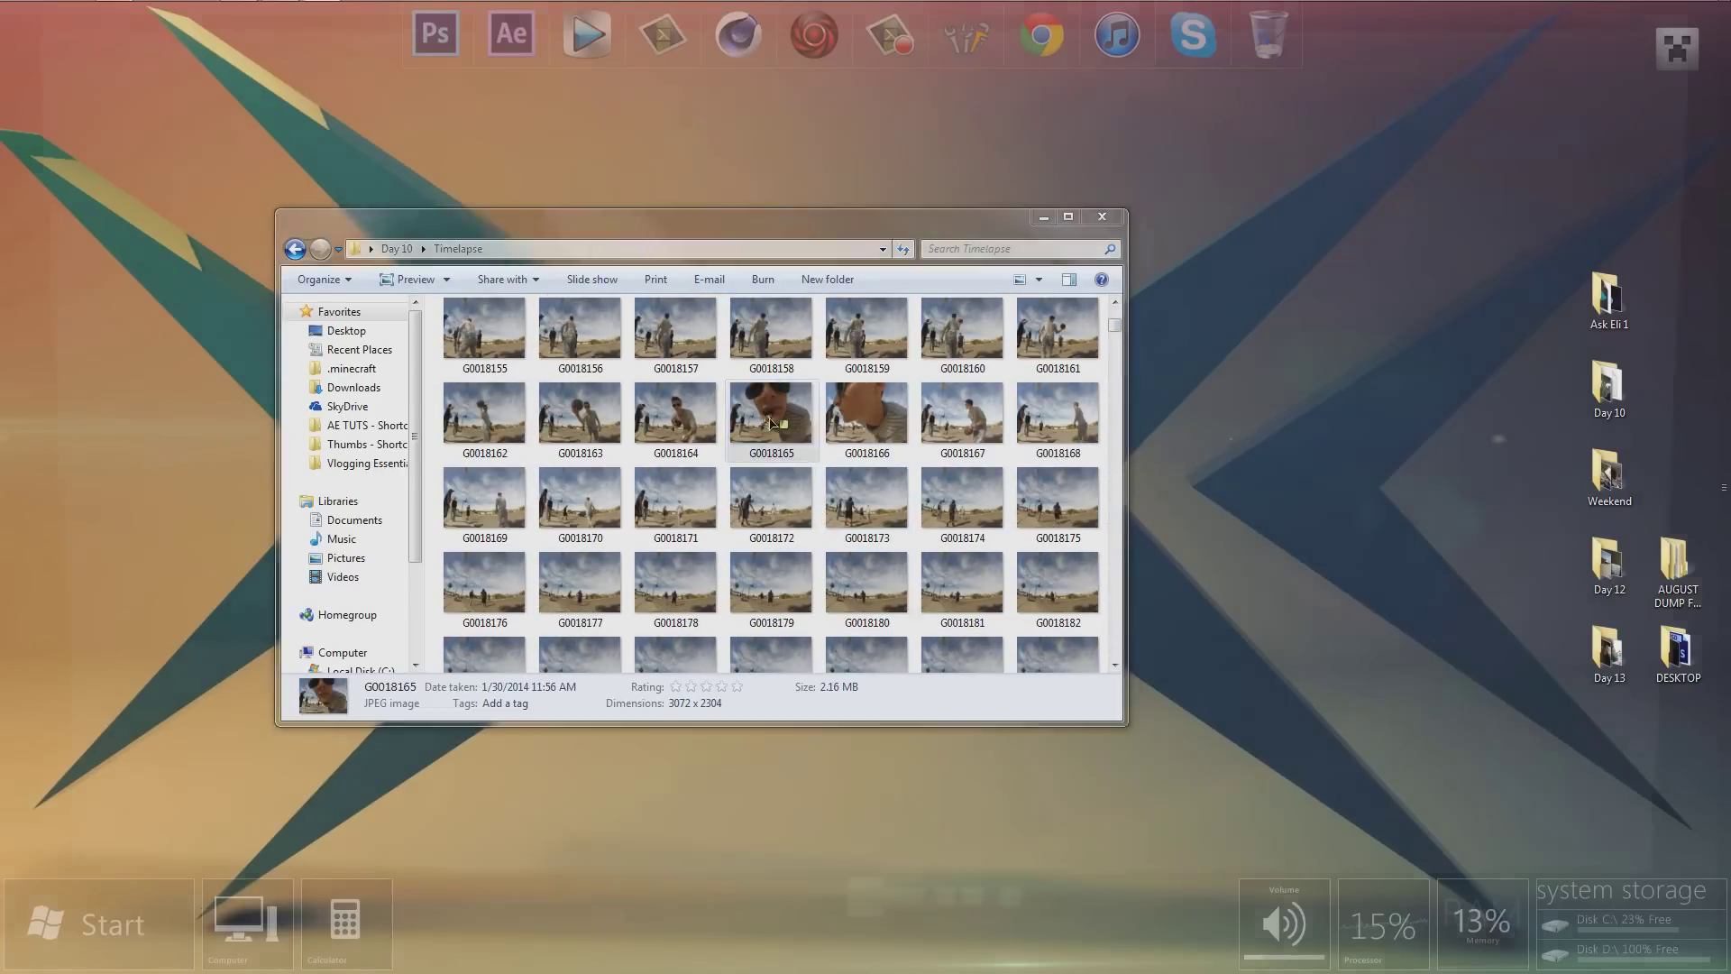
{"action": "double_click", "coordinate": [771, 422]}
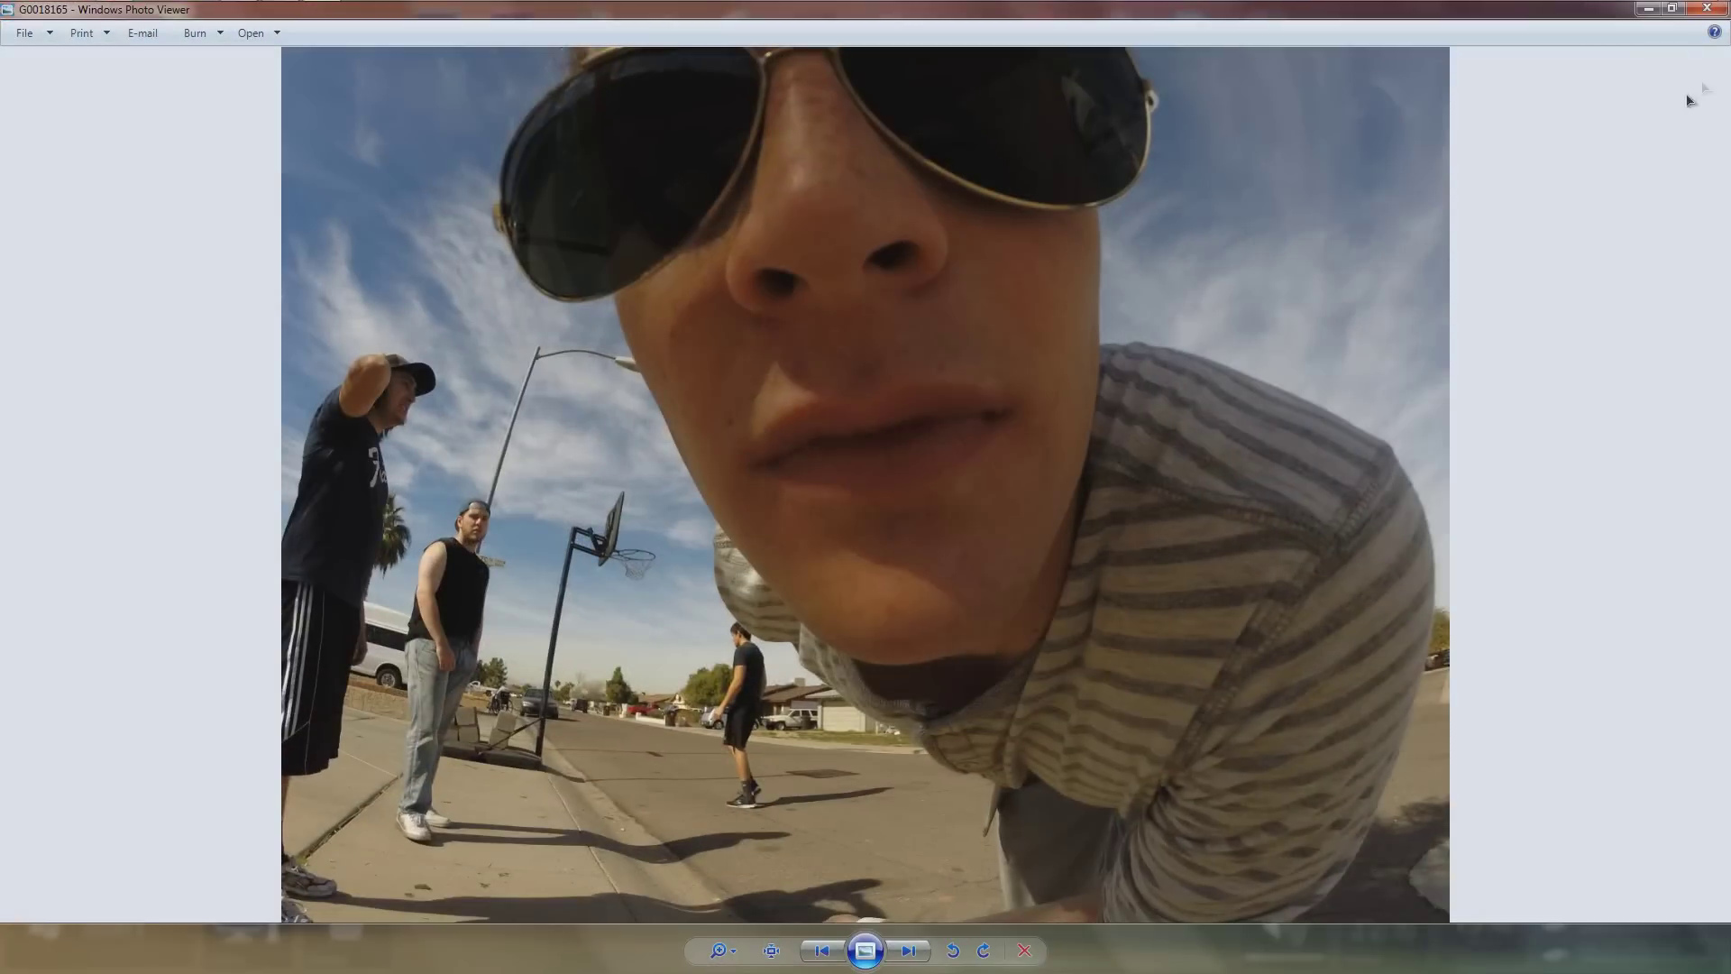
{"action": "left_click", "coordinate": [1709, 10]}
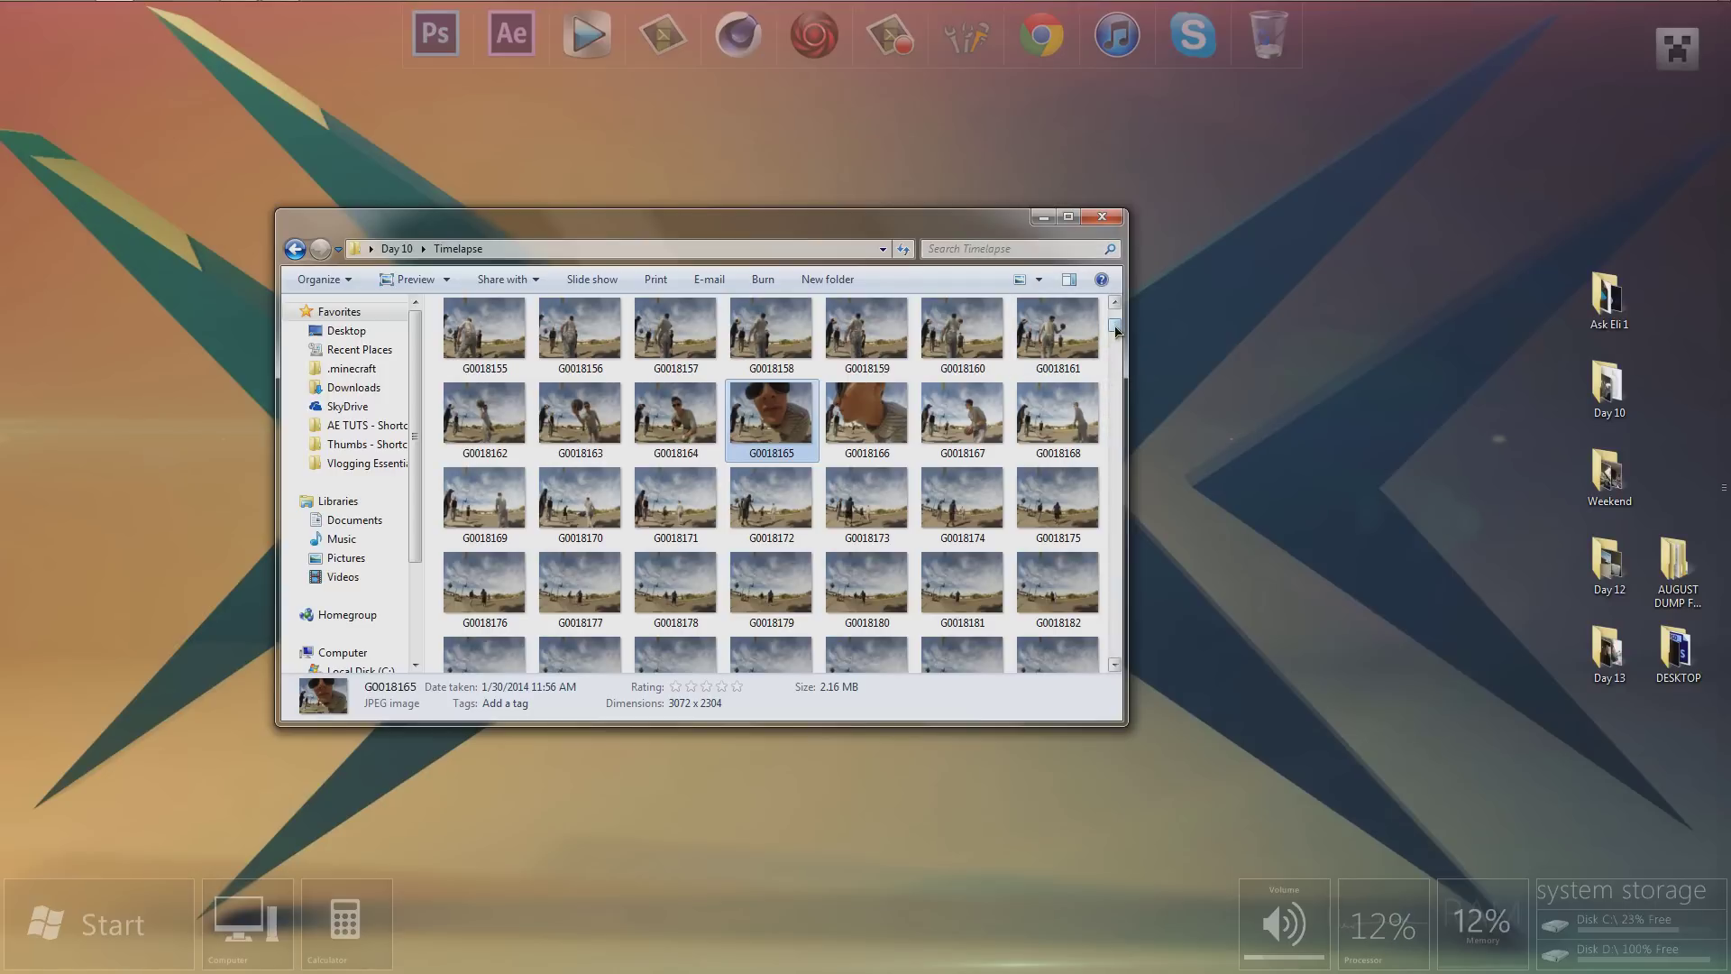
Select all photos in the Timelapse folder, from G0018134 through G0018993.
{"action": "left_click_drag", "start_coordinate": [1116, 332], "coordinate": [1116, 317]}
{"action": "left_click", "coordinate": [468, 334]}
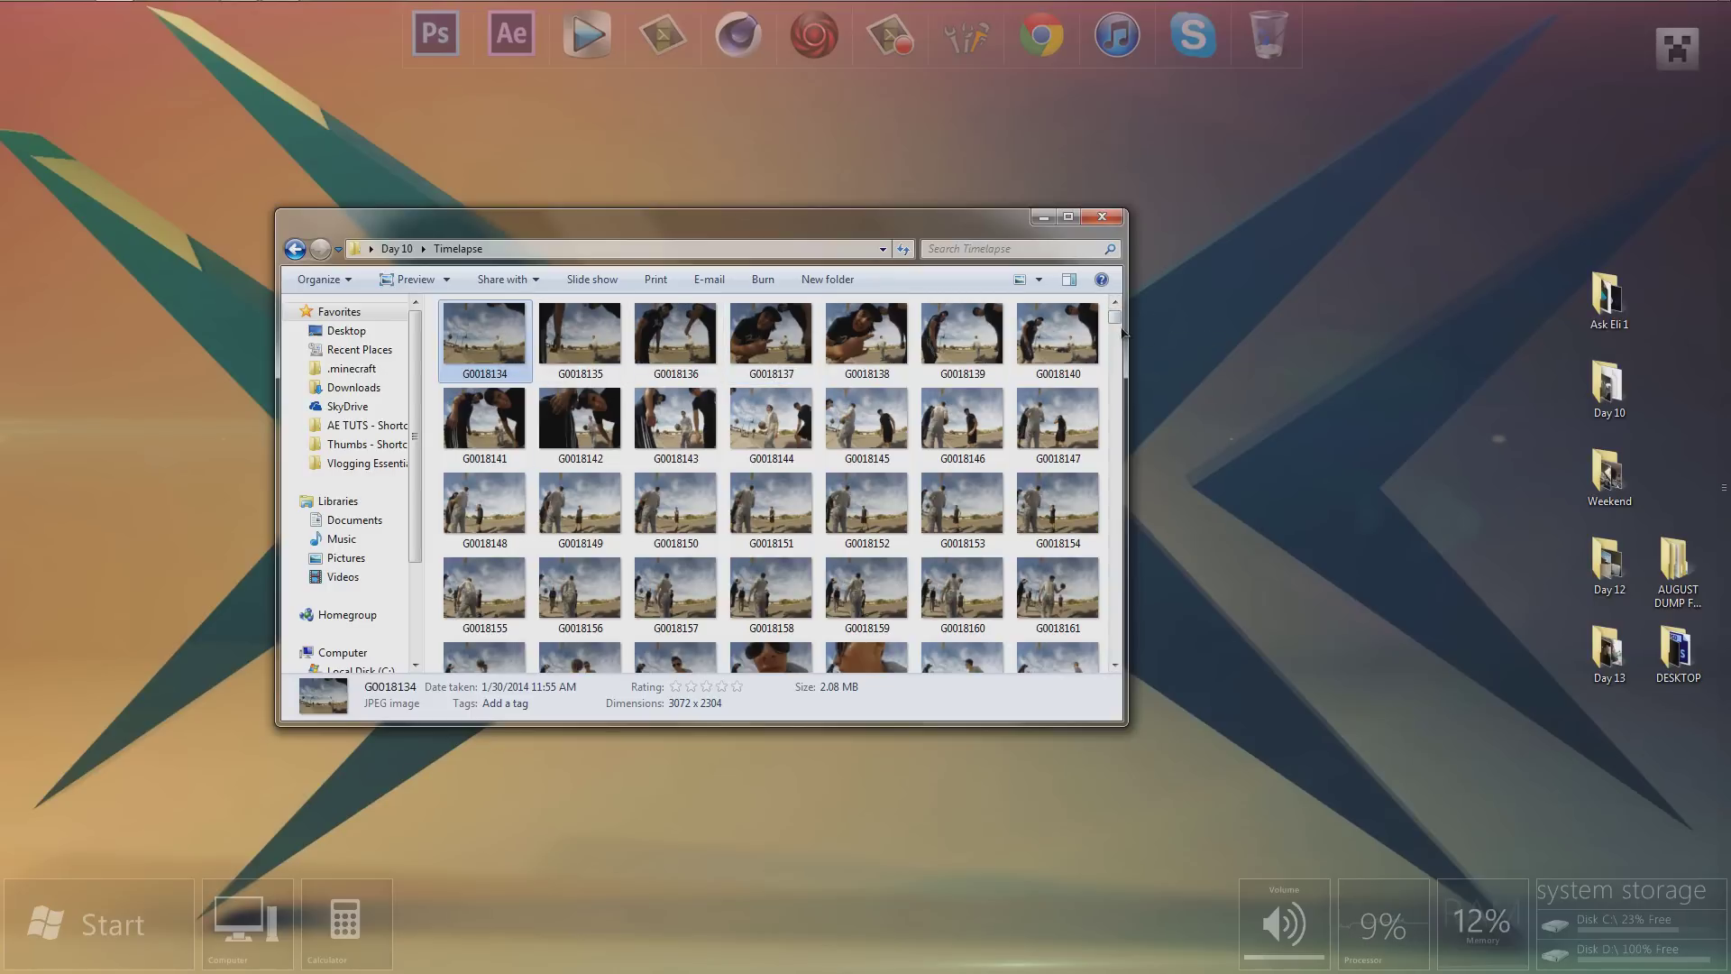
{"action": "left_click_drag", "start_coordinate": [1116, 317], "coordinate": [1116, 671]}
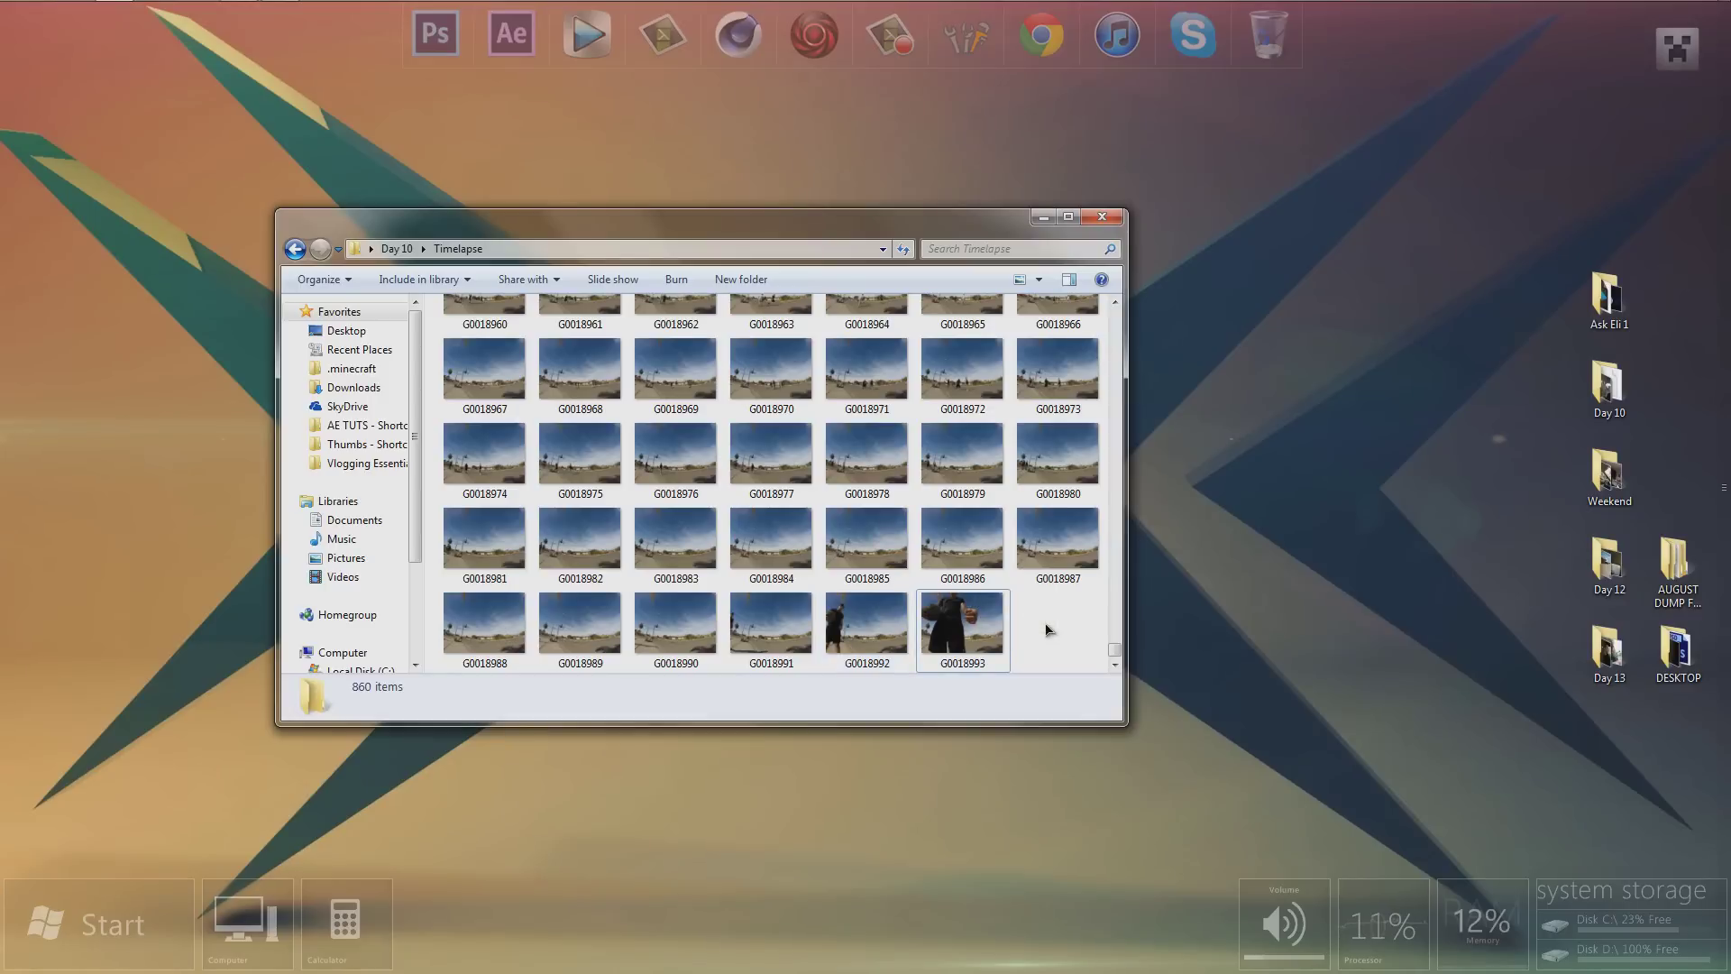
{"action": "key", "text": "ctrl+a"}
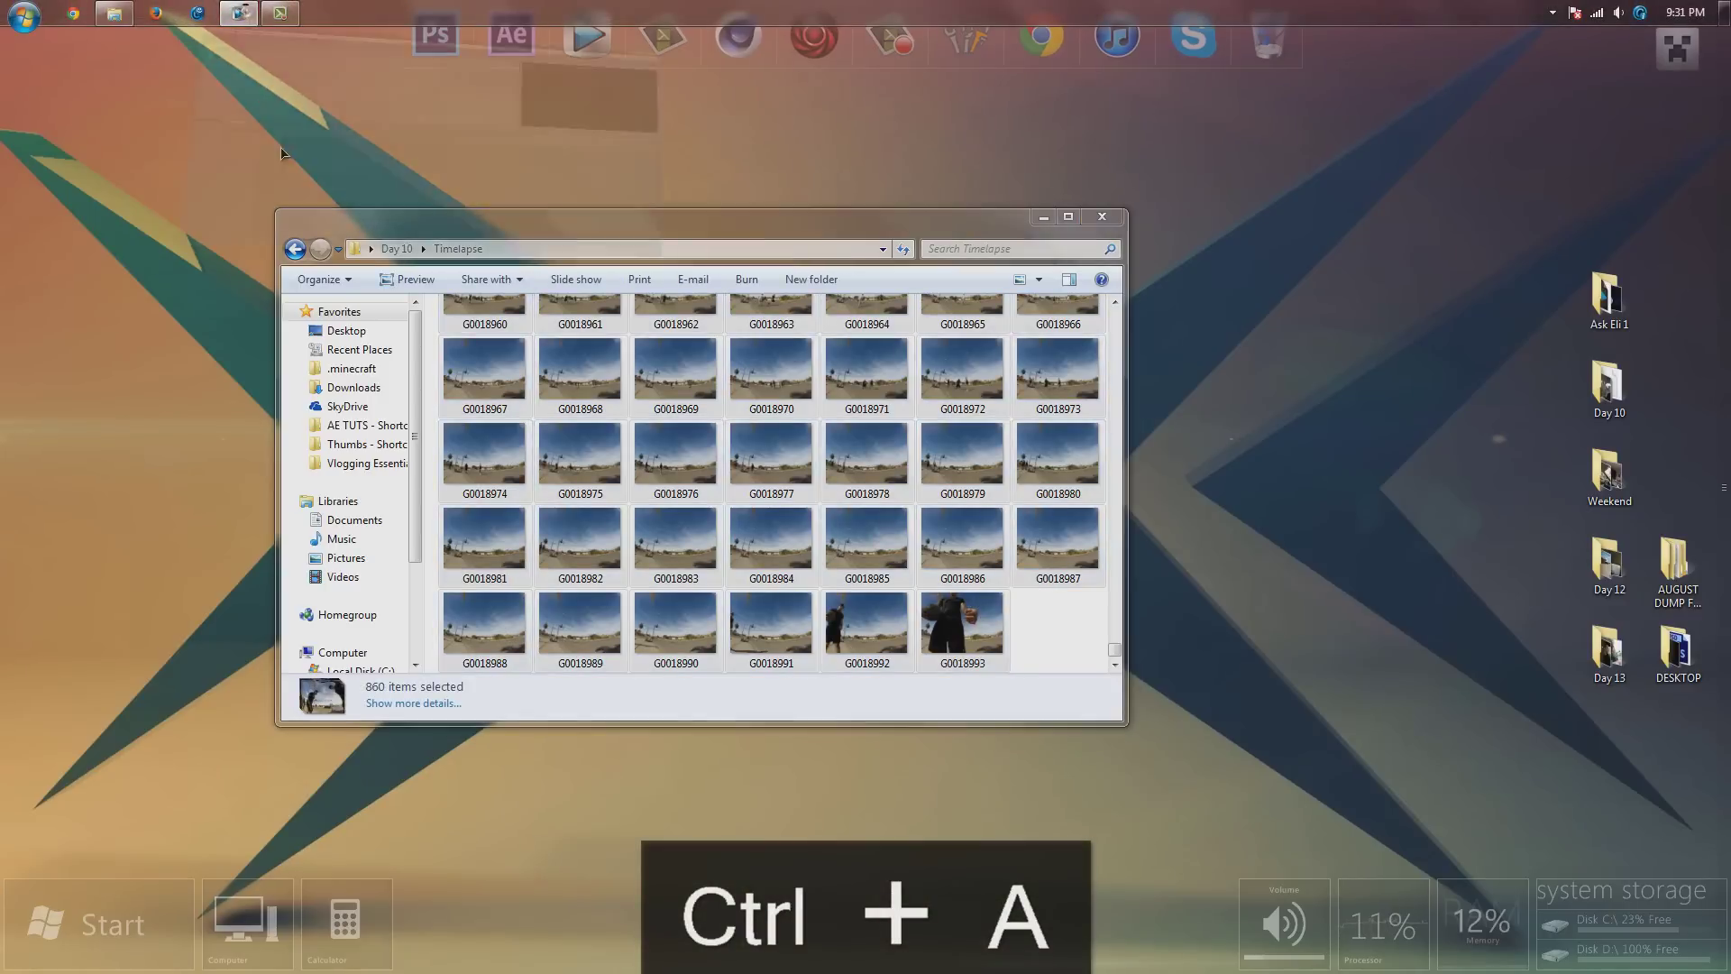
Switch to Vegas Pro and create a new project with the HD 1080-60i template (1920x1080, 29.970 fps).
{"action": "left_click", "coordinate": [239, 13]}
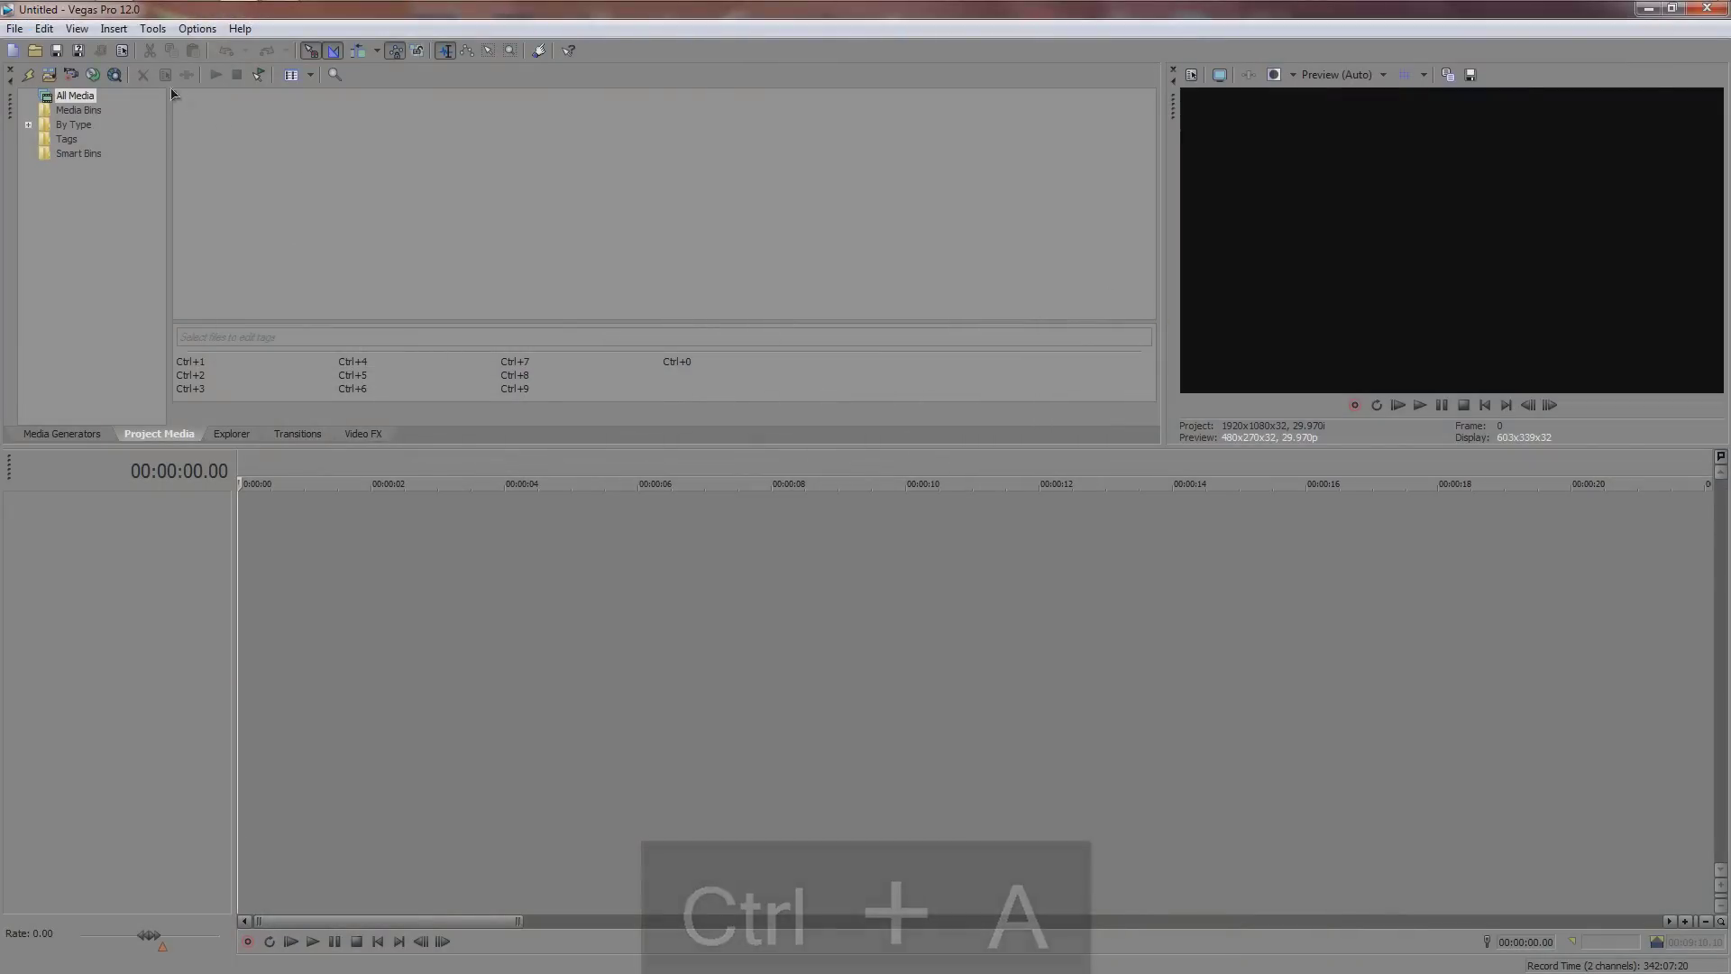
{"action": "left_click", "coordinate": [14, 29]}
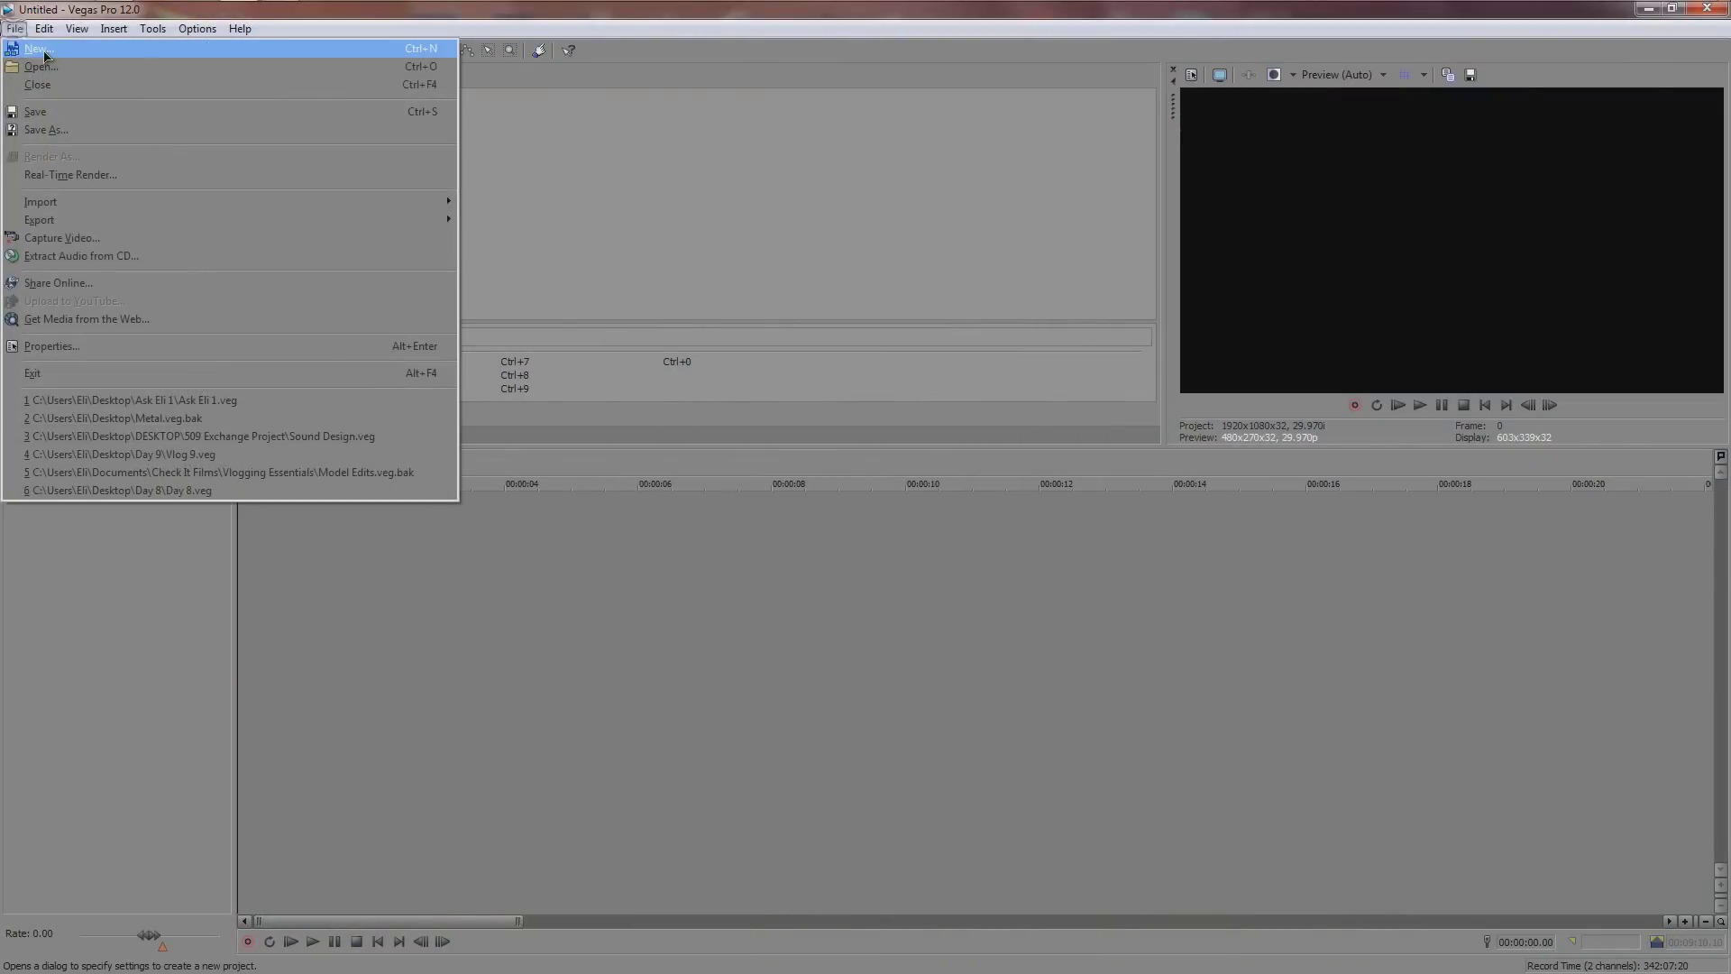
{"action": "left_click", "coordinate": [41, 51]}
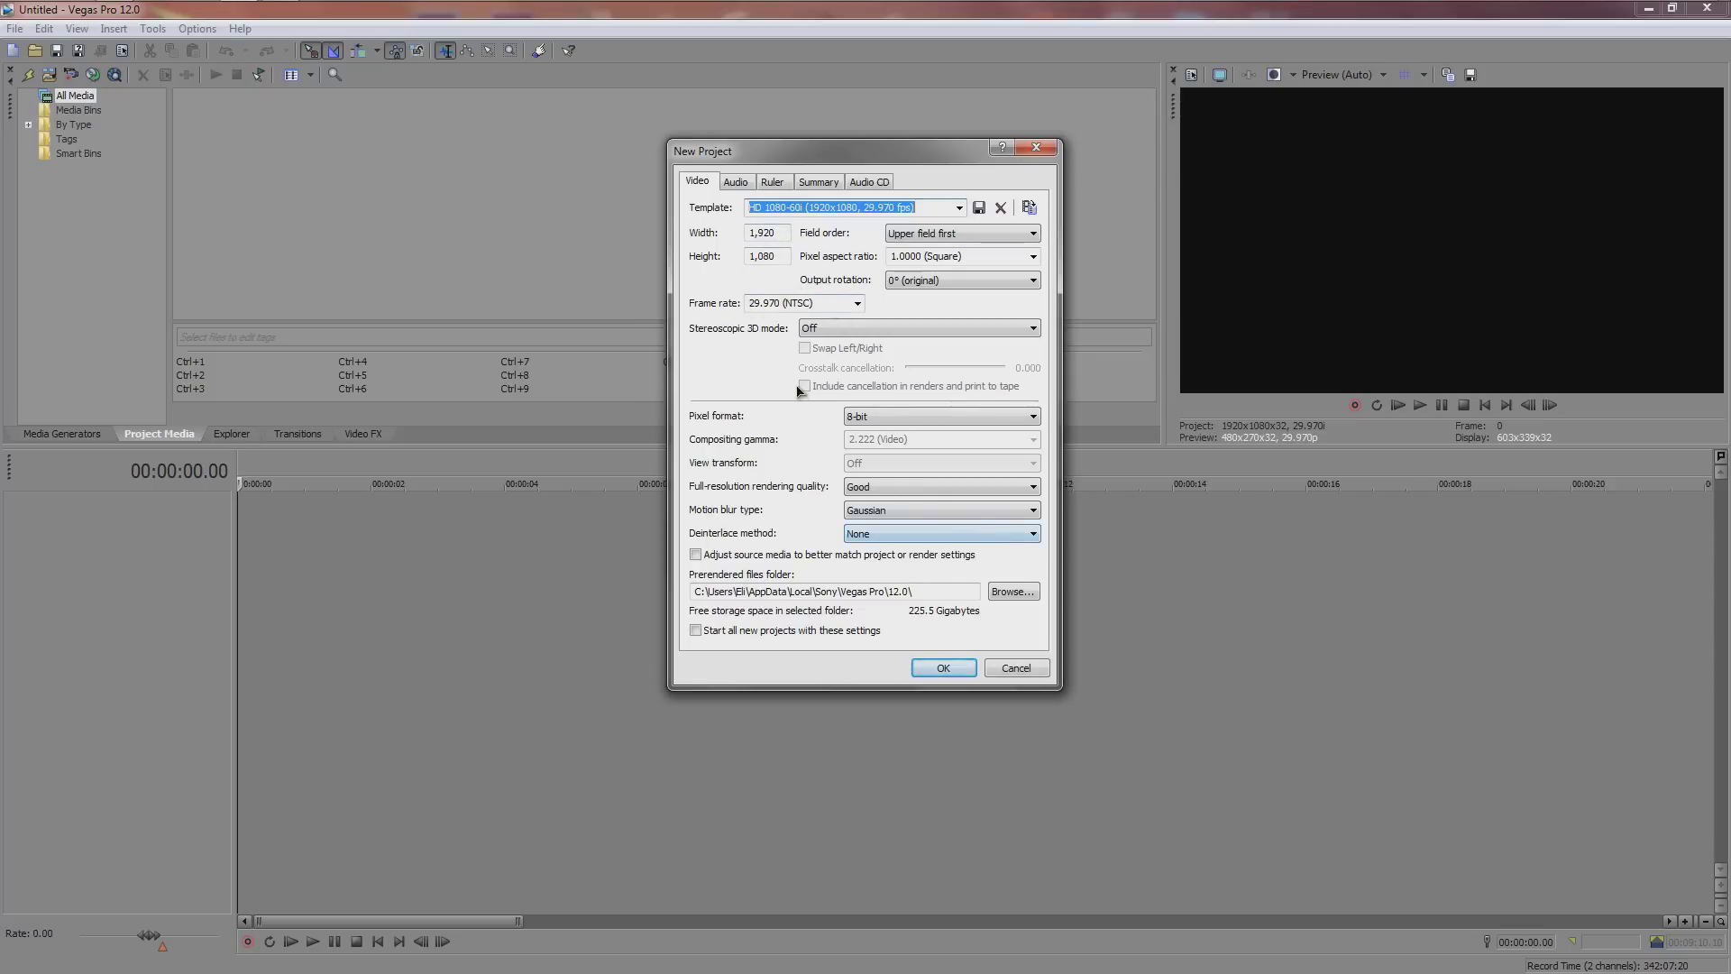
{"action": "left_click", "coordinate": [938, 668]}
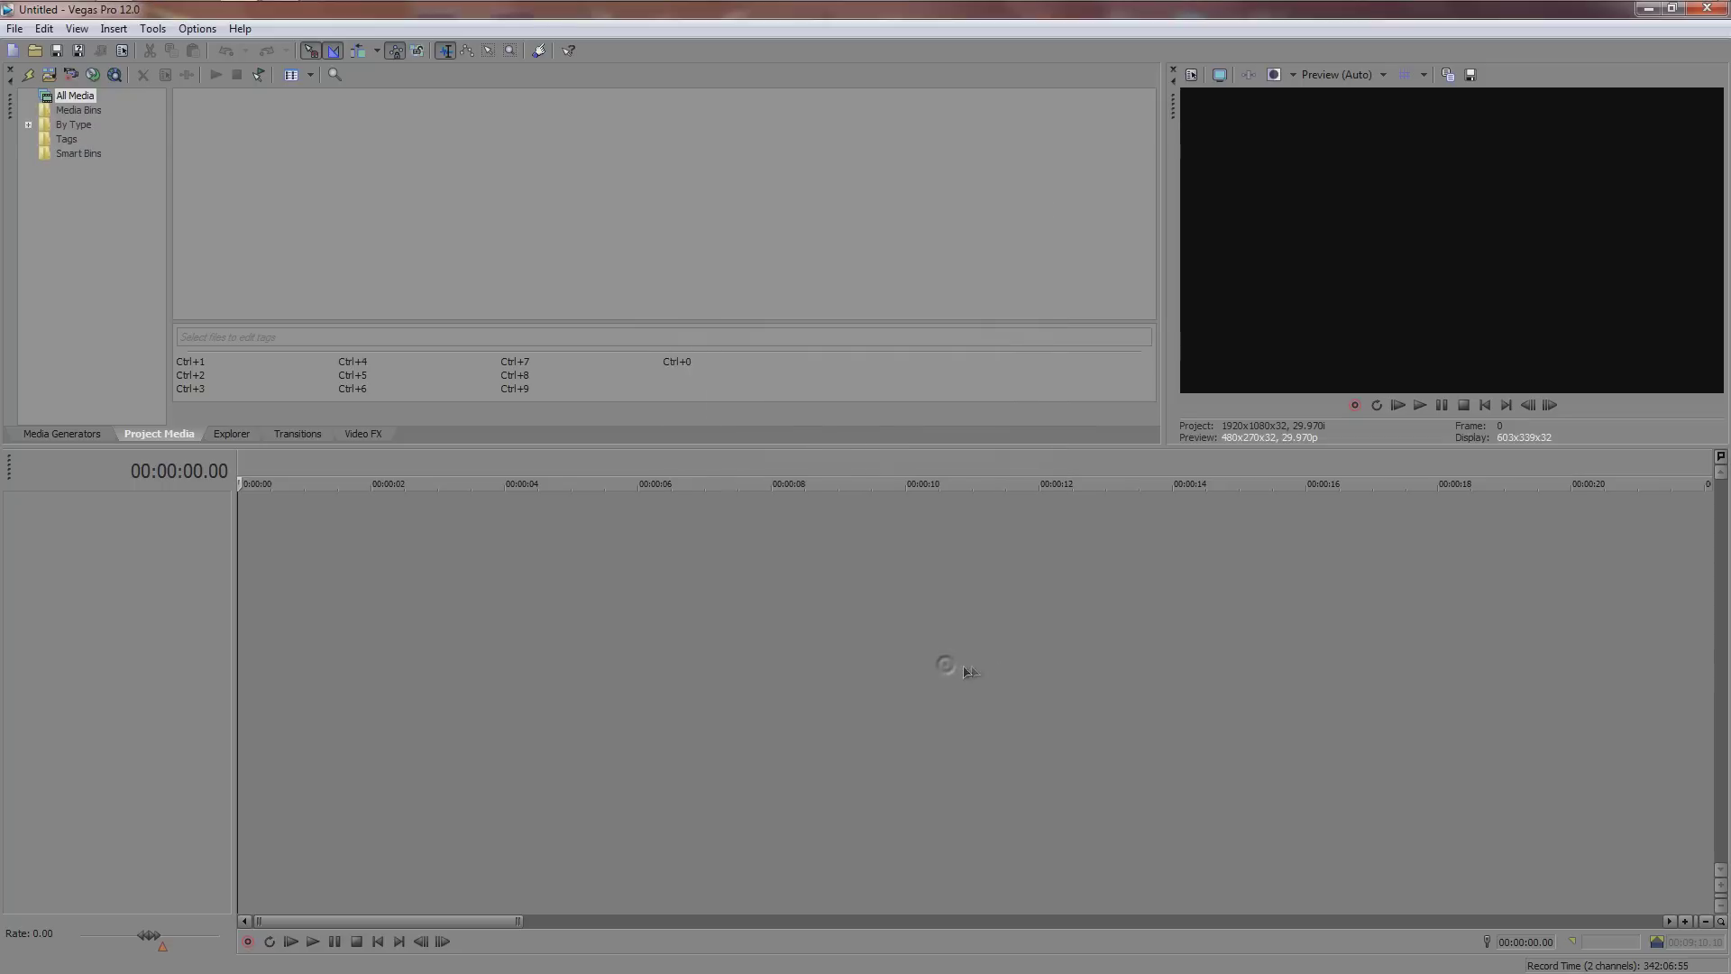
Apply the Default Layout window arrangement and enlarge the timeline area upward.
{"action": "left_click", "coordinate": [76, 28]}
{"action": "mouse_move", "coordinate": [201, 95]}
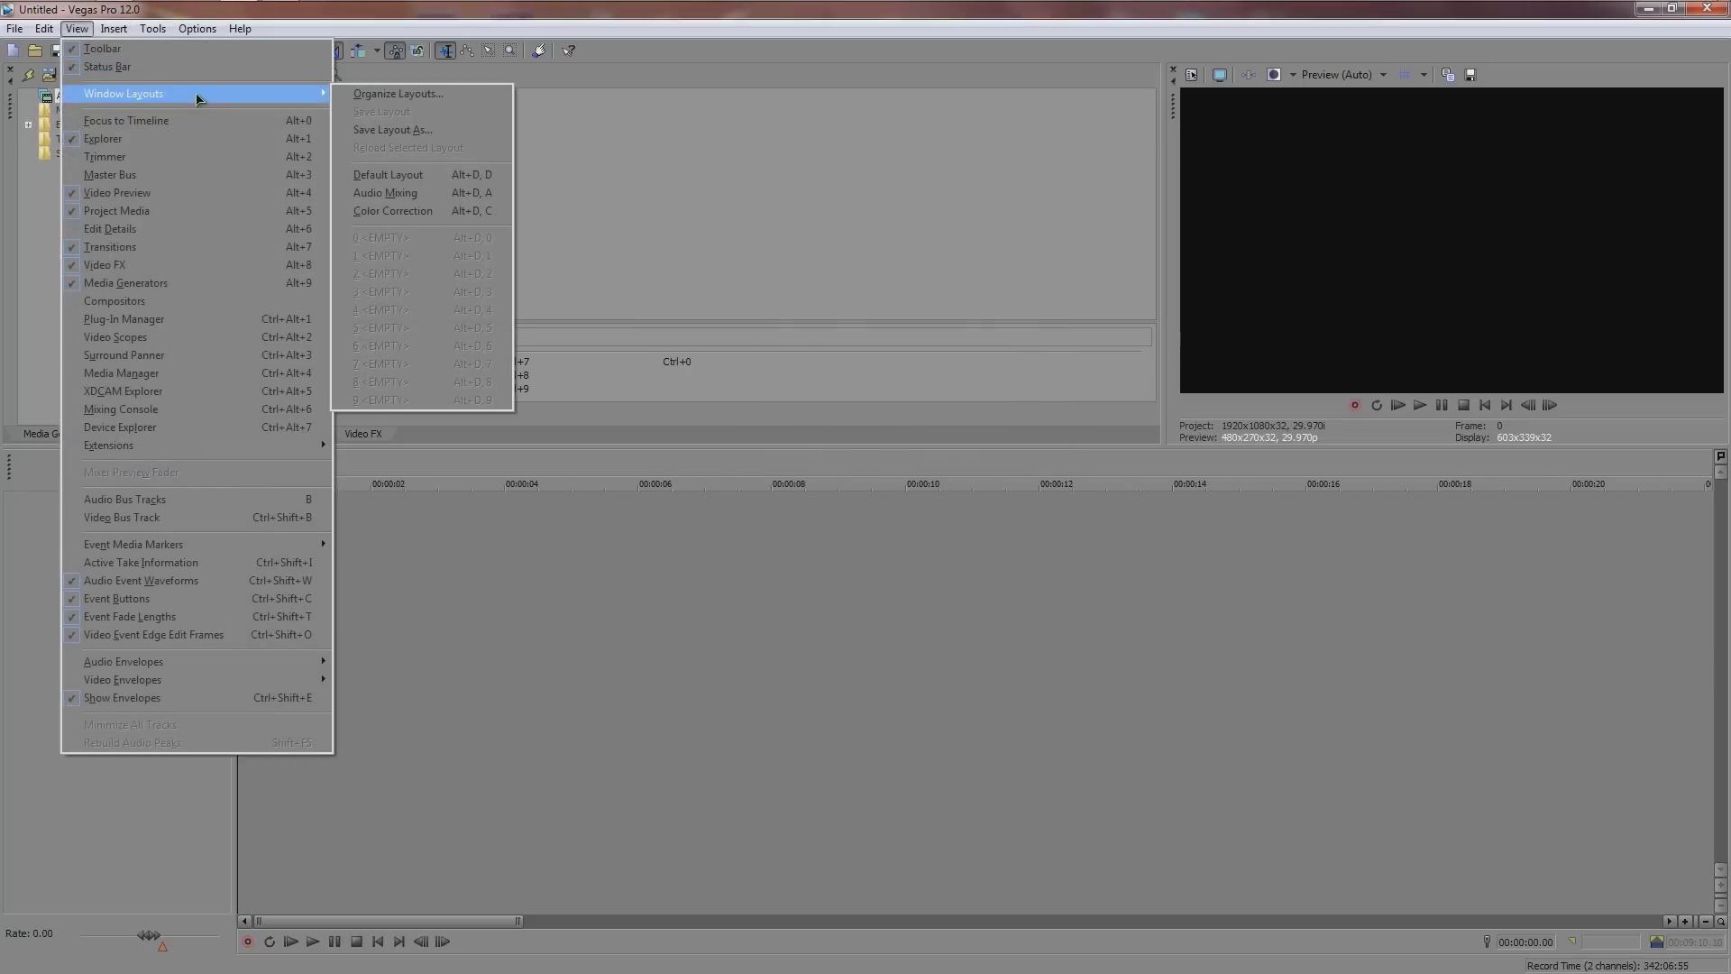
{"action": "left_click", "coordinate": [415, 176]}
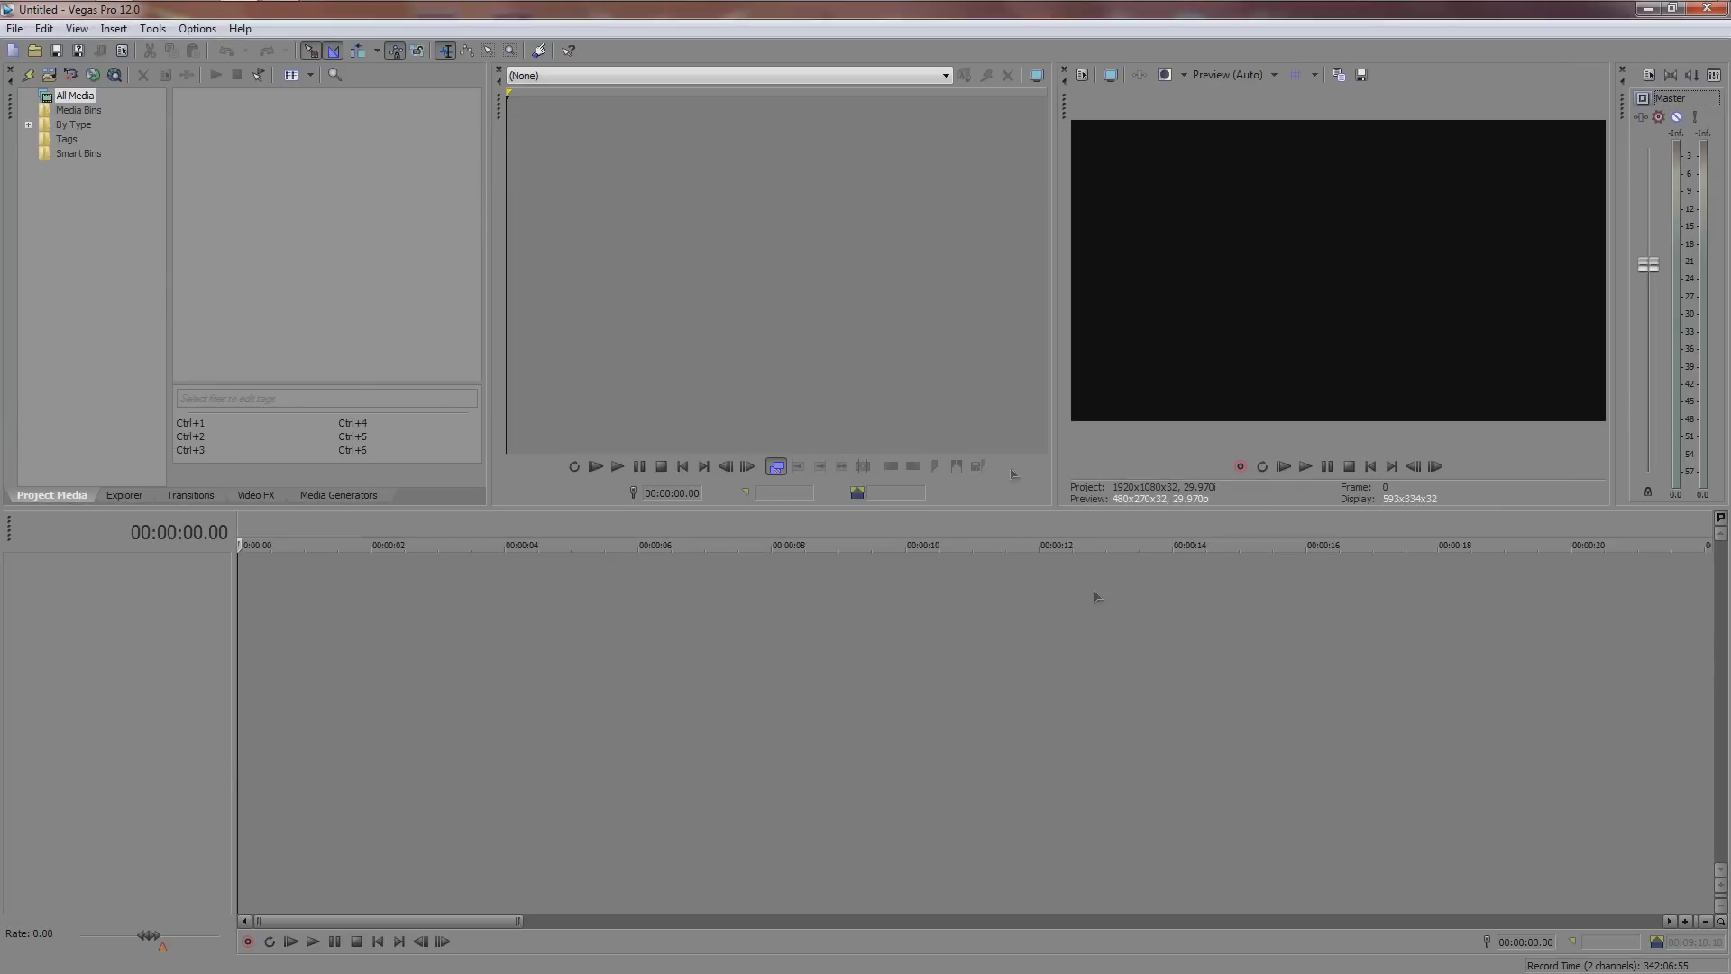
{"action": "left_click_drag", "start_coordinate": [1178, 507], "coordinate": [1176, 448]}
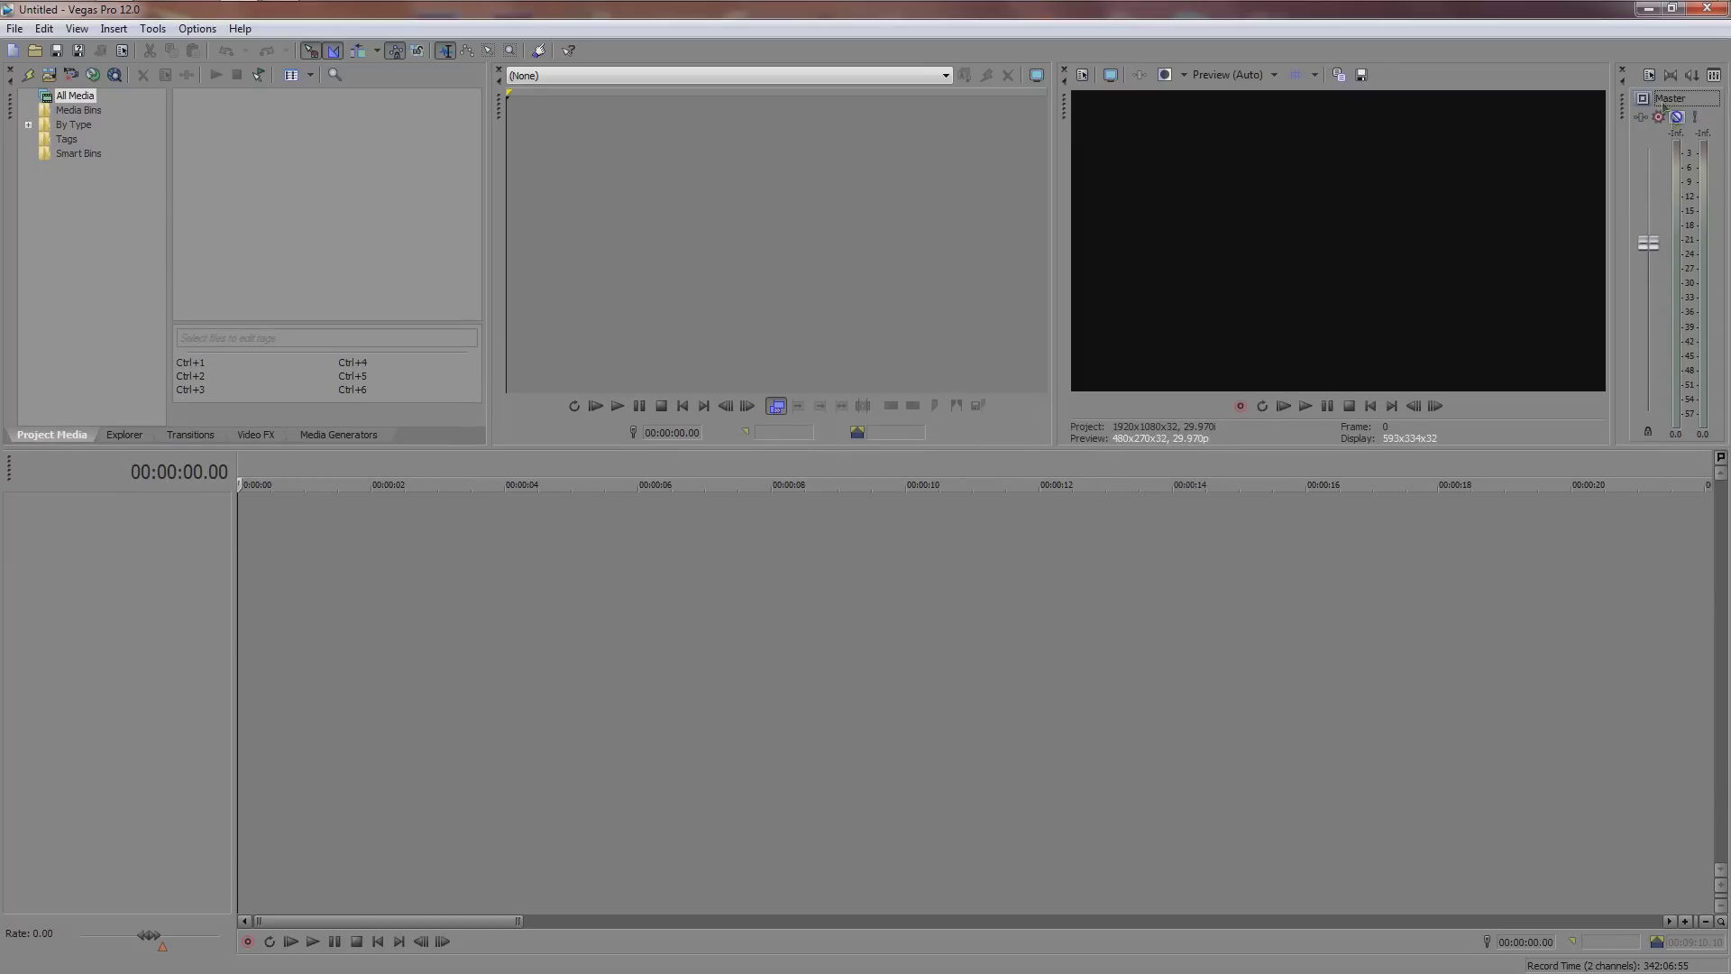
Close the Master Bus and Trimmer windows and widen the Project Media window.
{"action": "left_click", "coordinate": [1623, 70]}
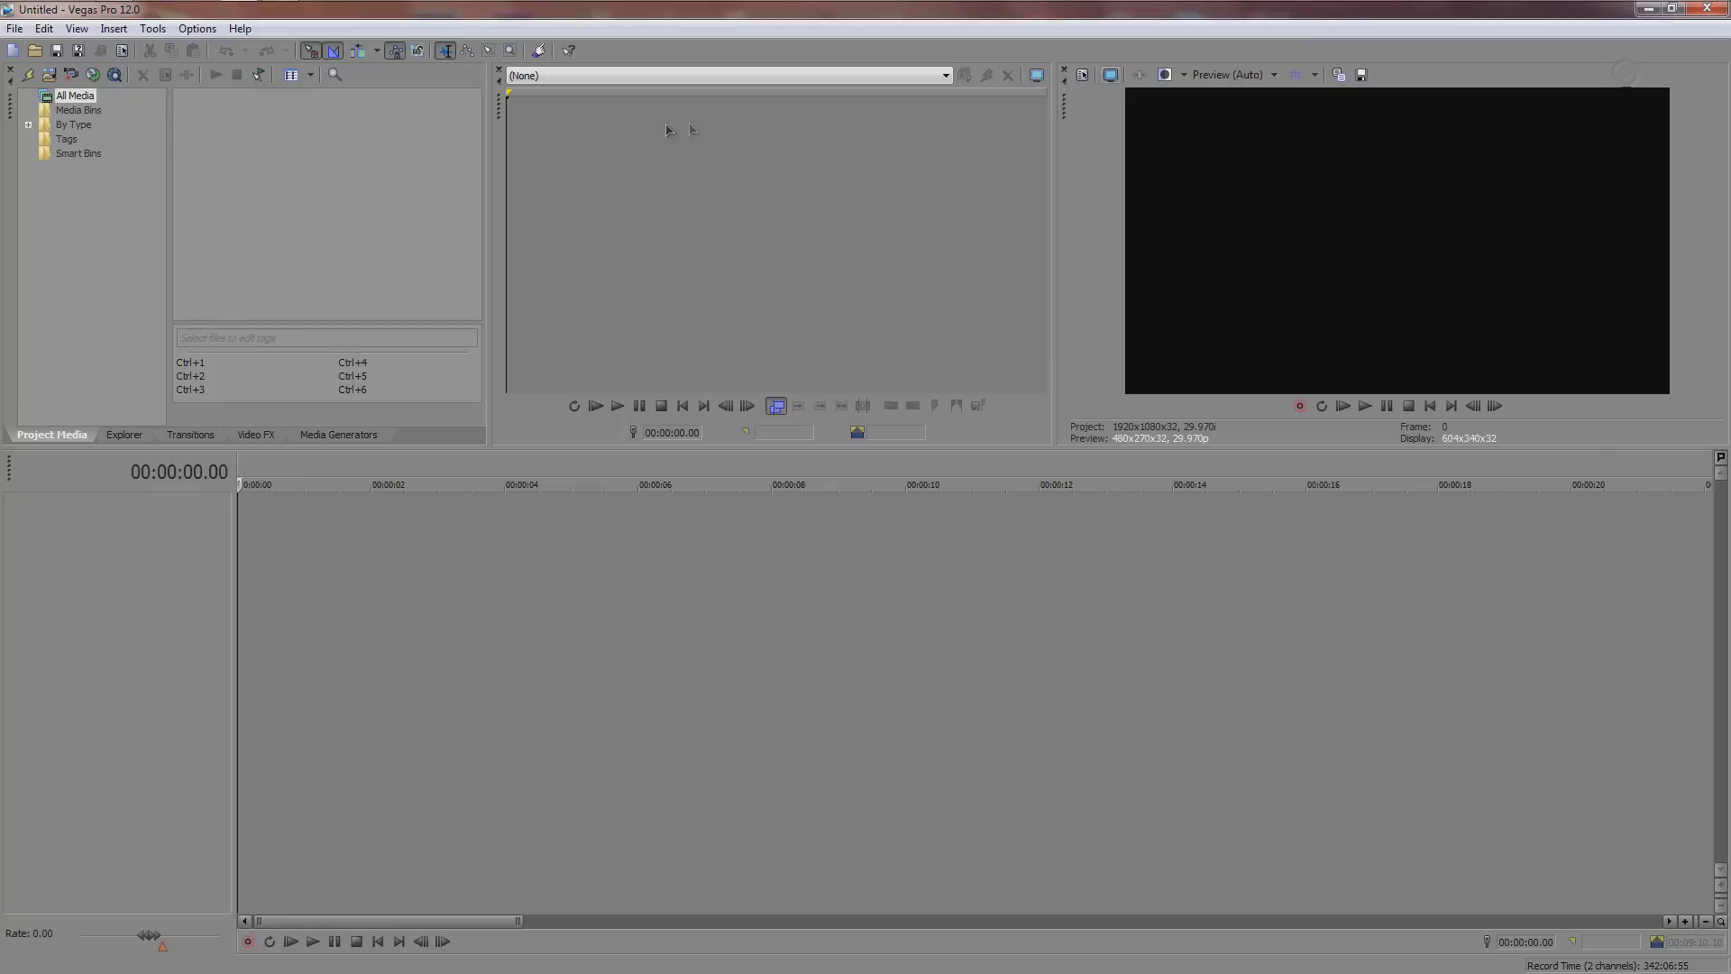
{"action": "left_click", "coordinate": [500, 70]}
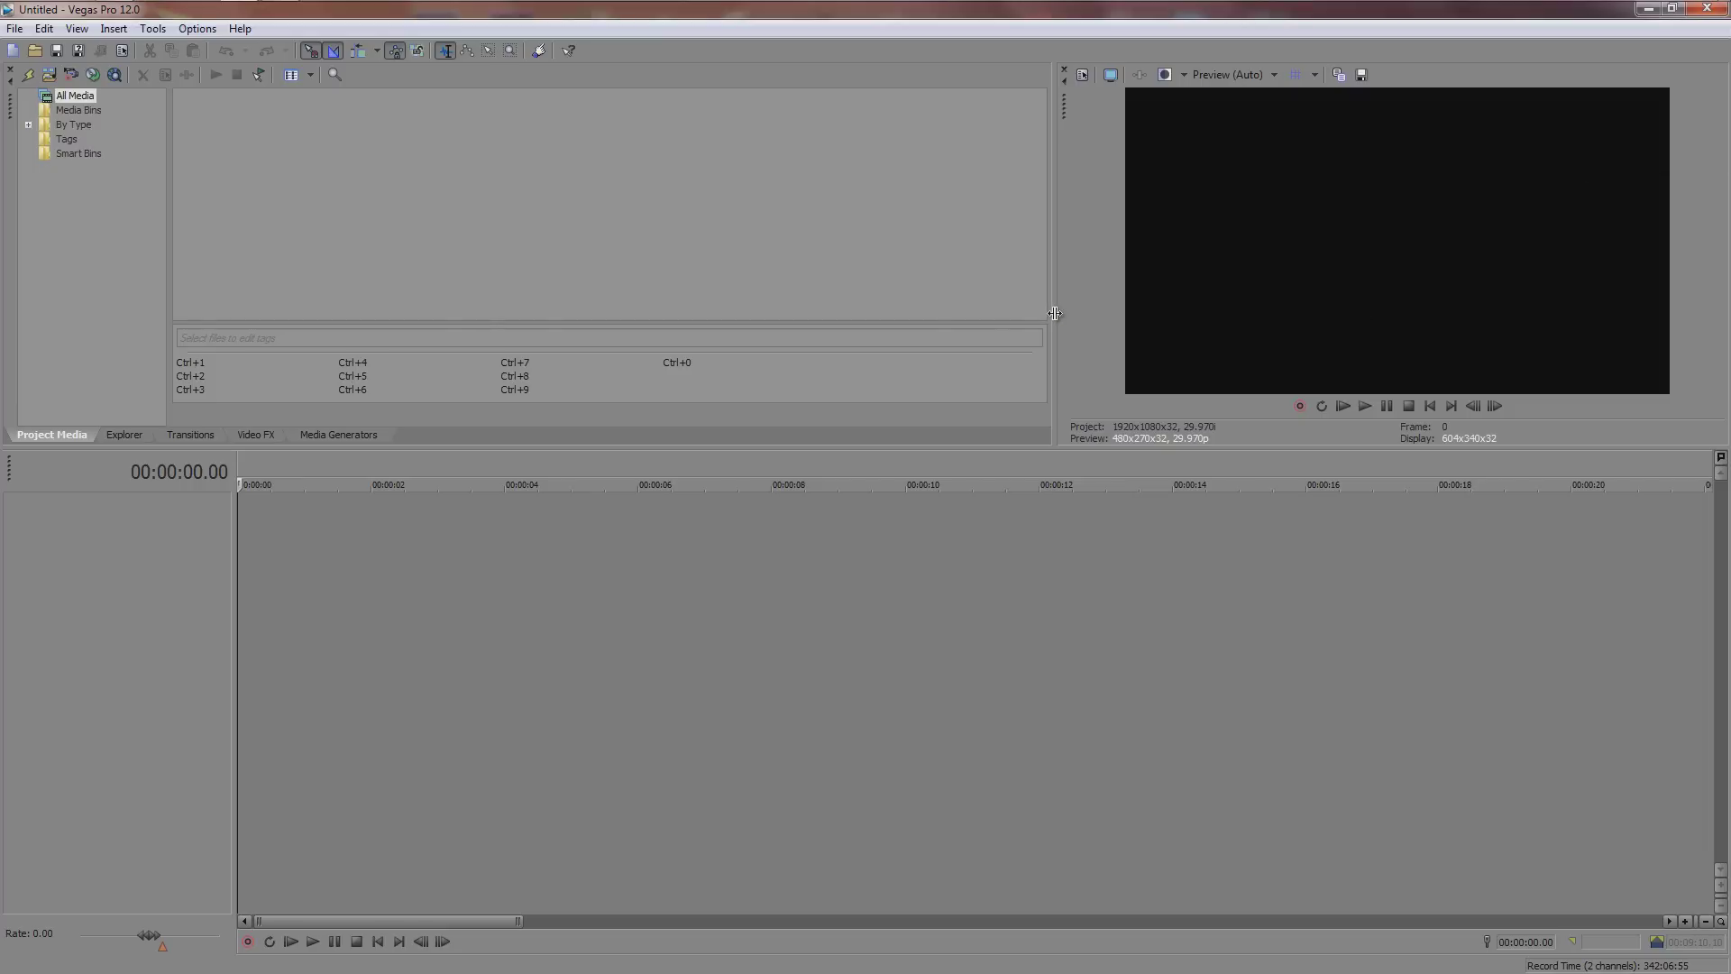
{"action": "left_click_drag", "start_coordinate": [1055, 313], "coordinate": [1128, 301]}
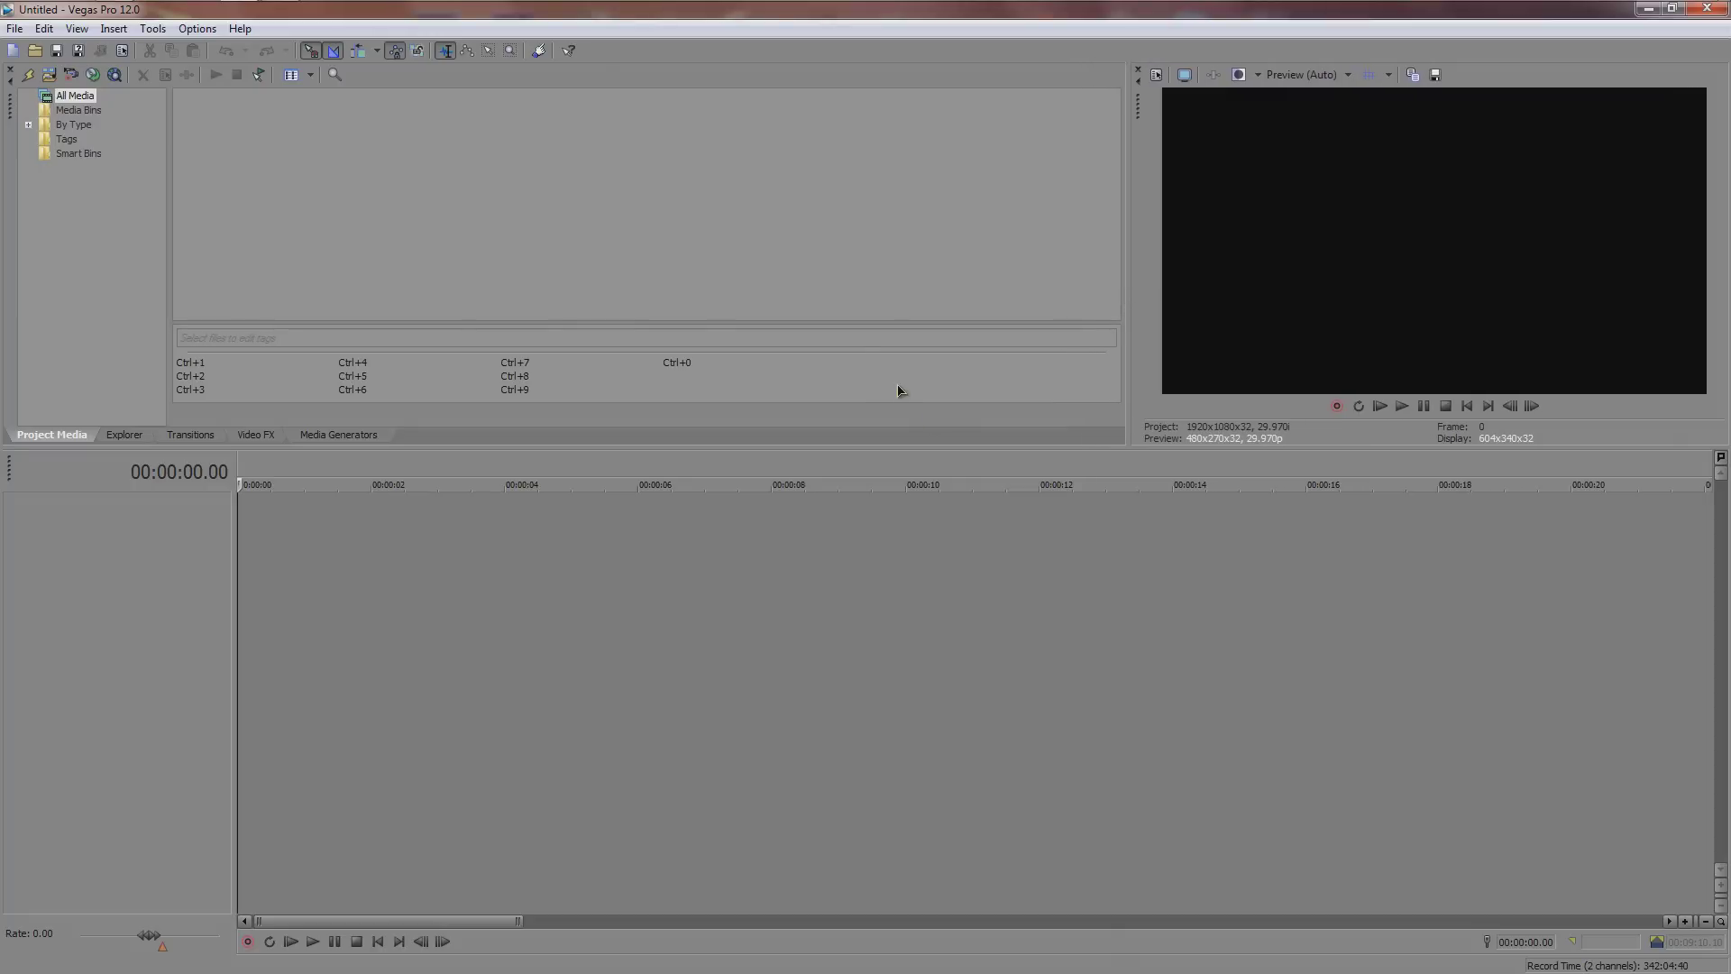
{"action": "key", "text": "alt+Tab"}
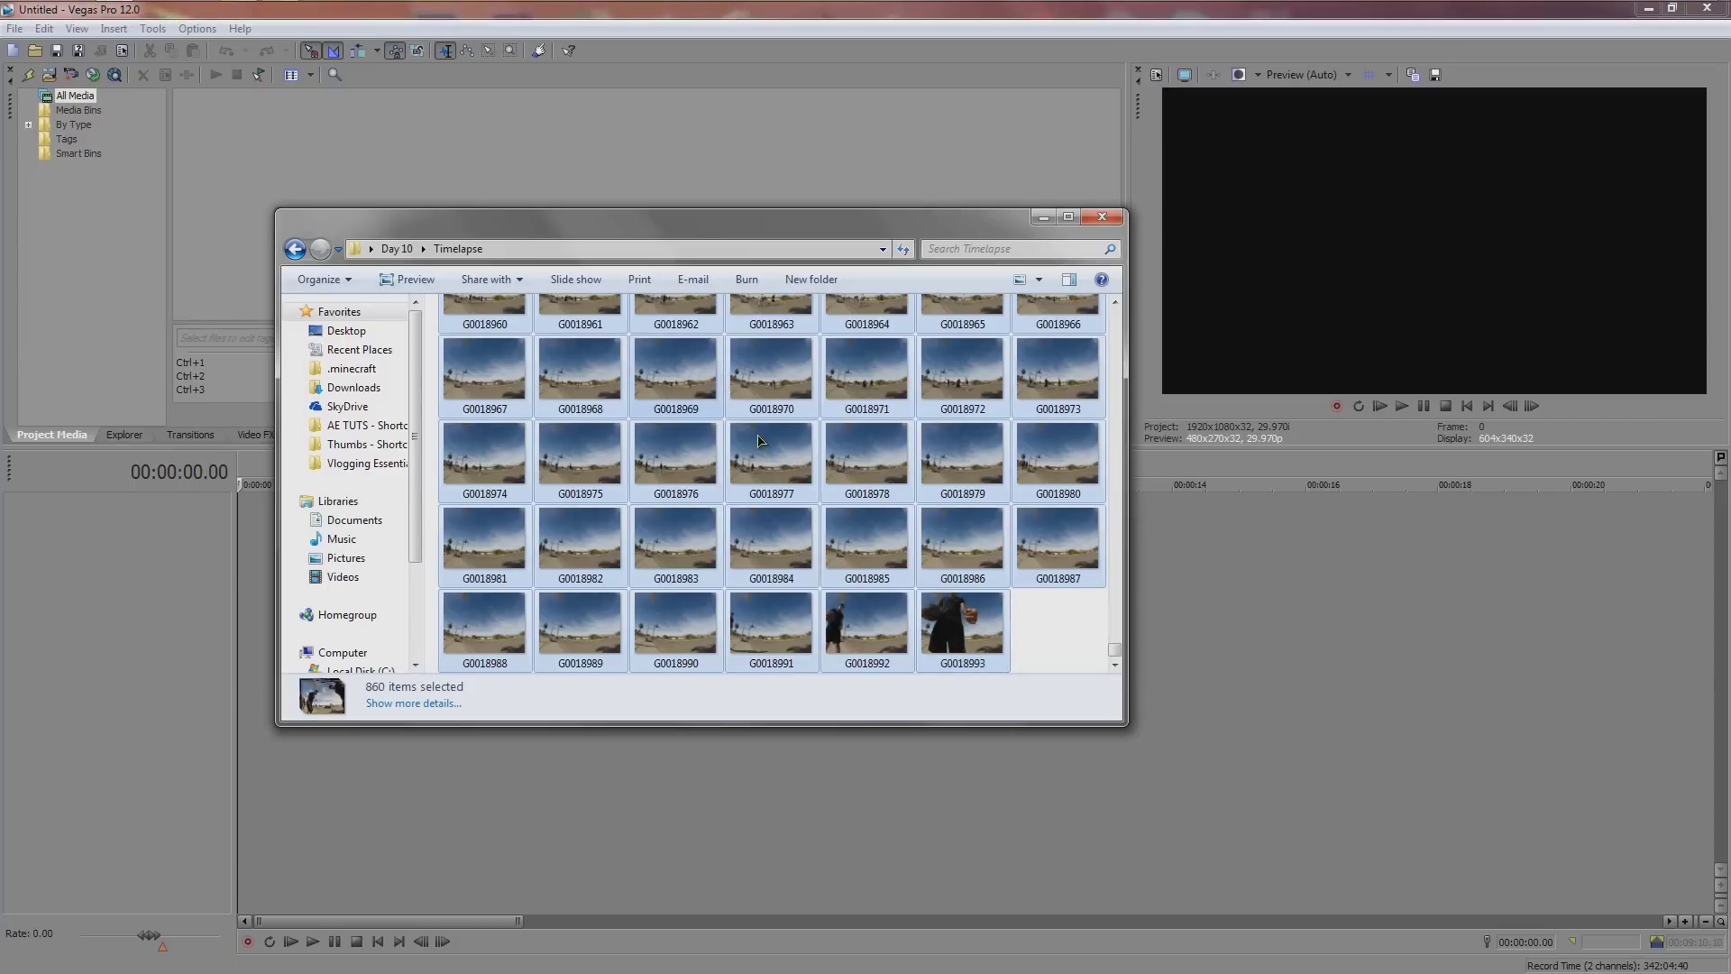
{"action": "left_click", "coordinate": [1309, 552]}
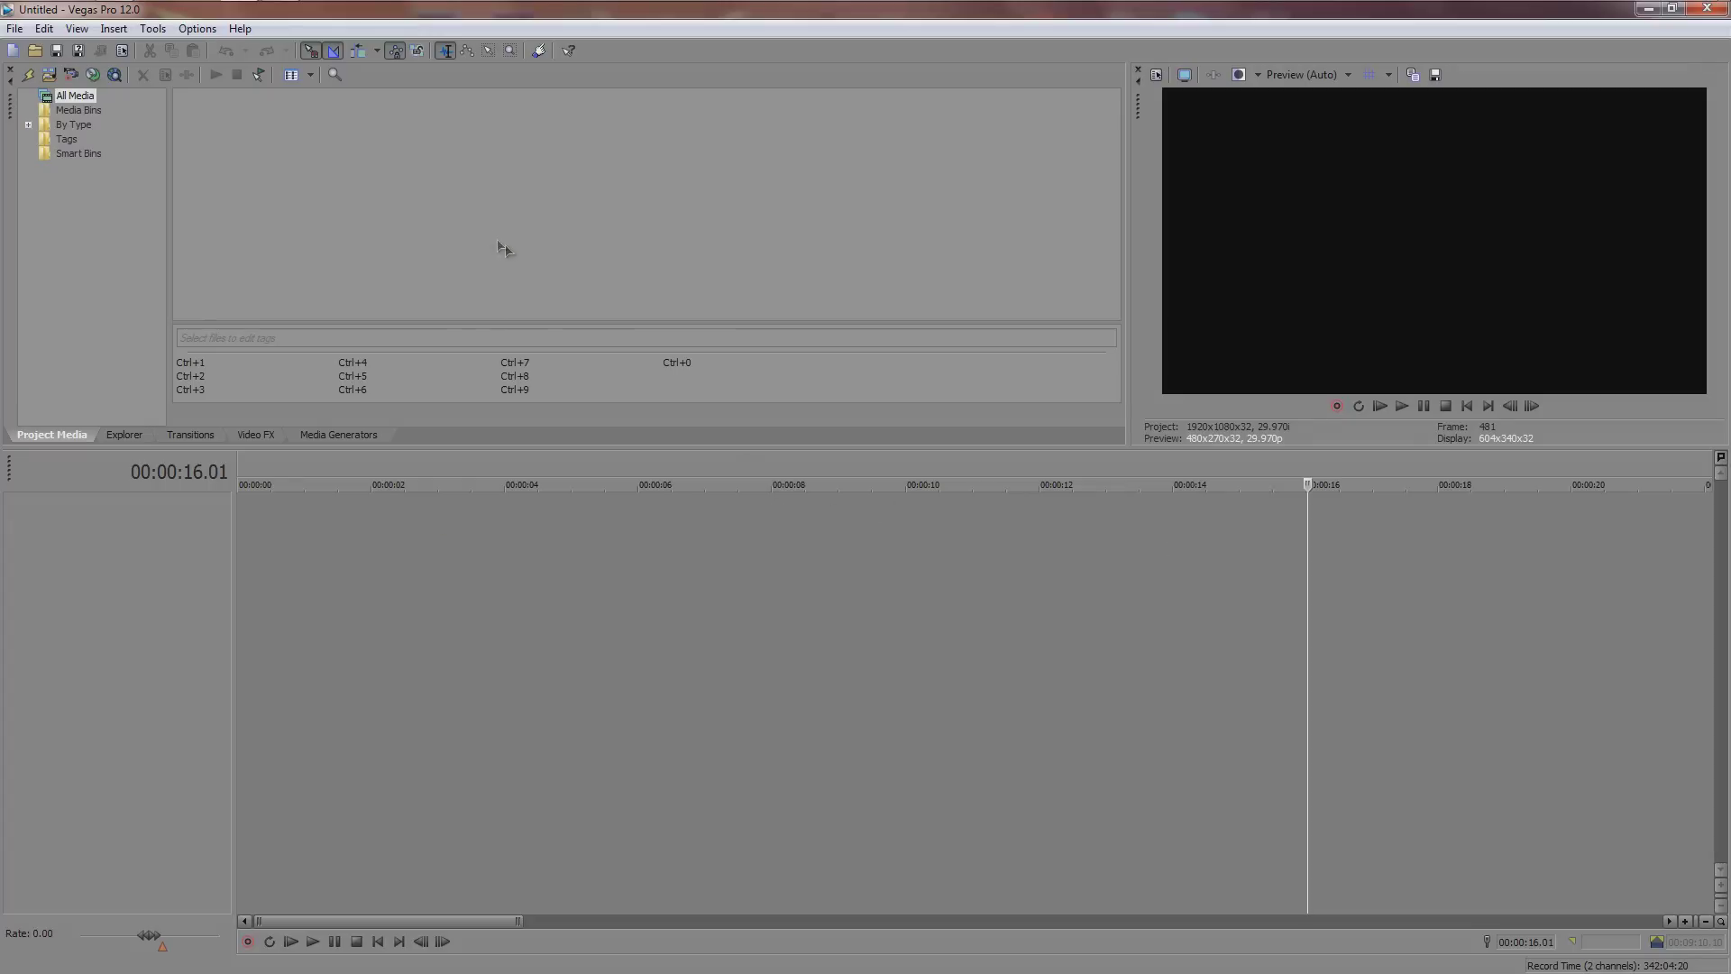
Set the new still image length to 0.033 seconds in the editing preferences, with automatic cropping of still images off.
{"action": "left_click", "coordinate": [192, 31]}
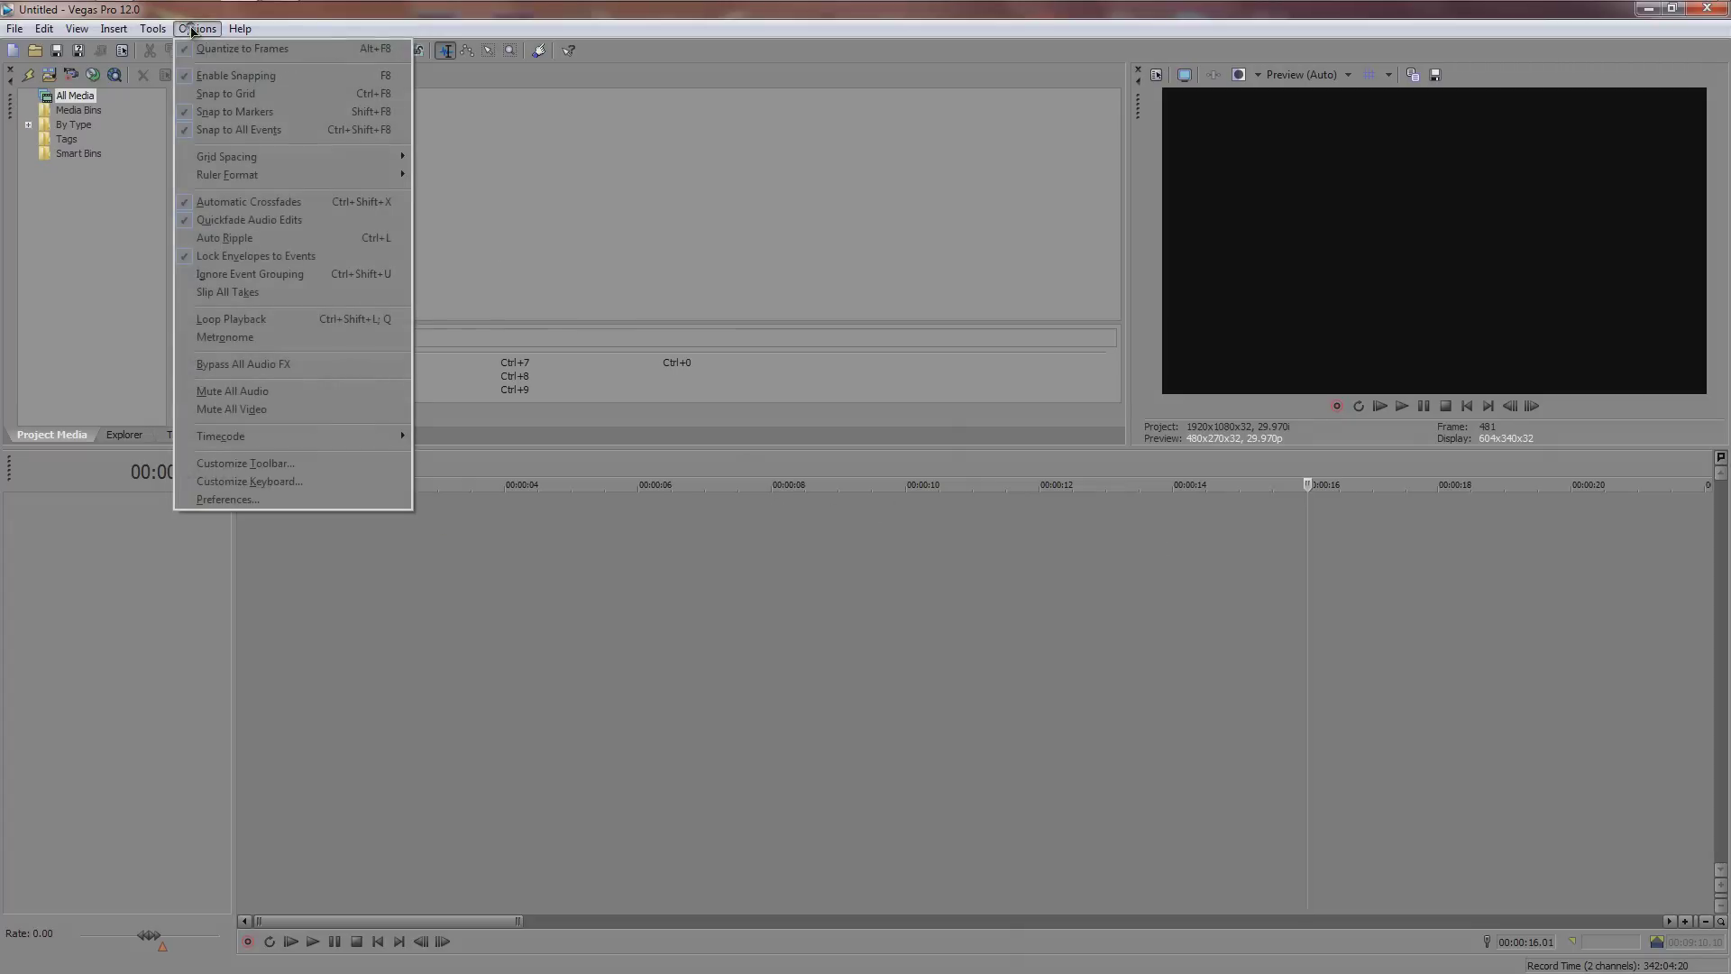
{"action": "left_click", "coordinate": [264, 499]}
{"action": "left_click", "coordinate": [702, 173]}
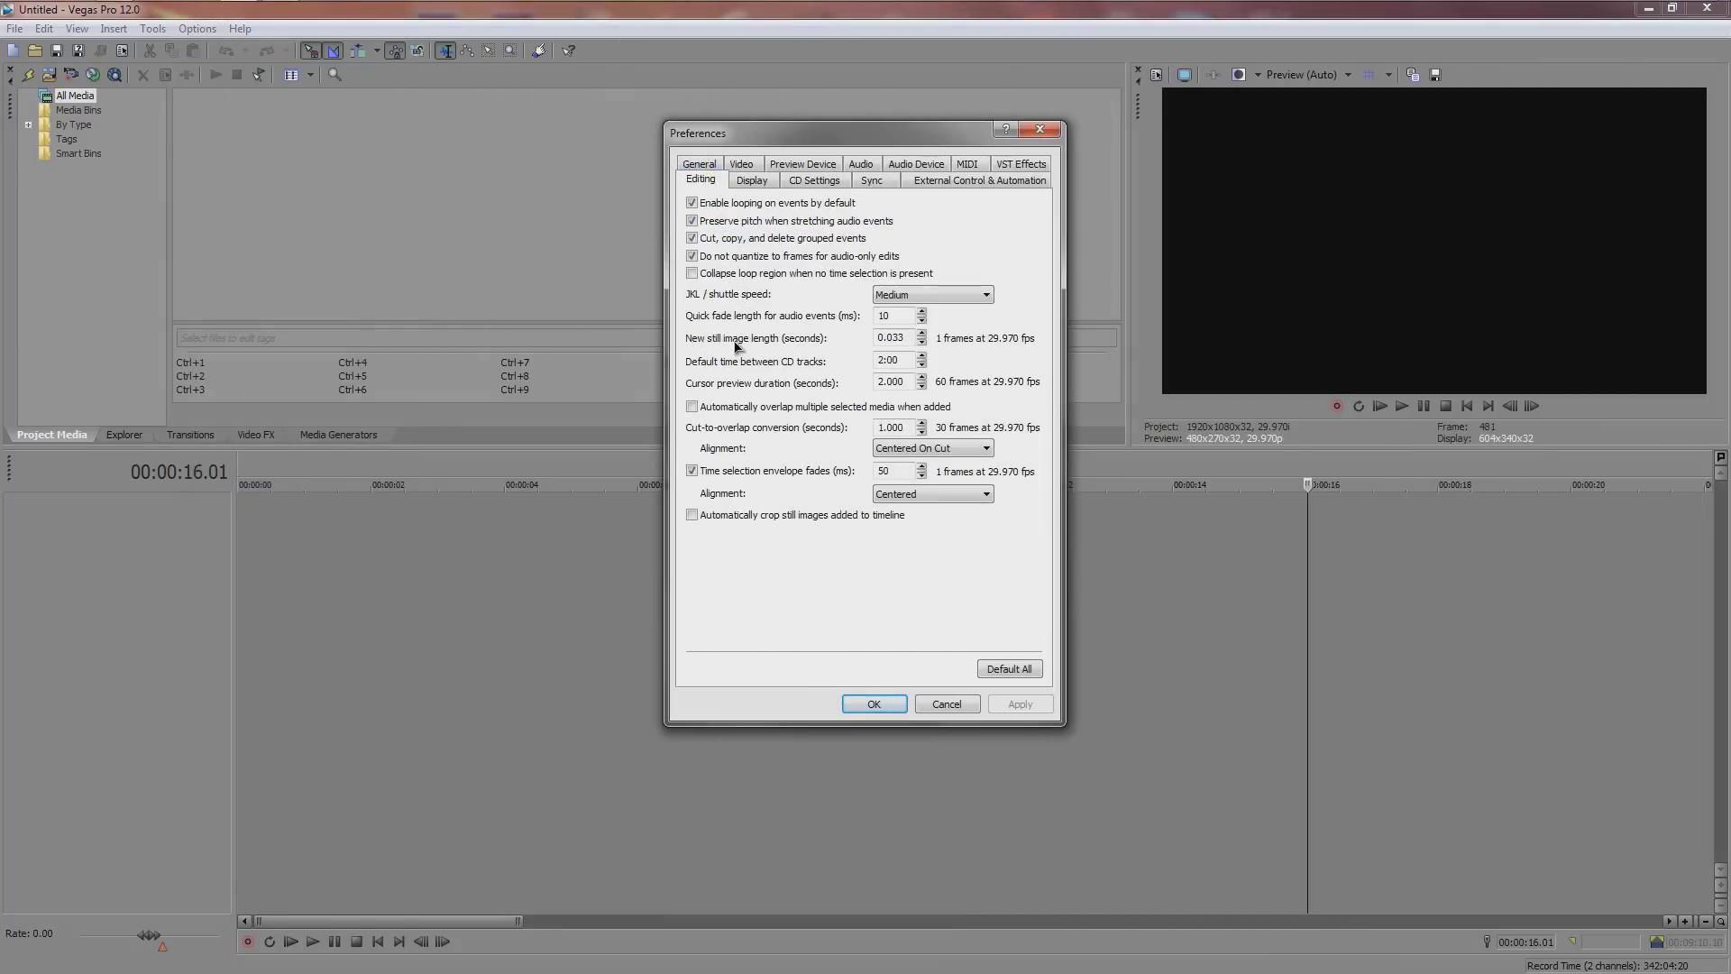
{"action": "double_click", "coordinate": [907, 341]}
{"action": "left_click", "coordinate": [902, 337]}
{"action": "left_click", "coordinate": [693, 516]}
{"action": "left_click", "coordinate": [693, 516]}
{"action": "left_click", "coordinate": [873, 703]}
Add all selected photos from the Timelapse folder to the empty timeline as one consecutive sequence.
{"action": "left_click", "coordinate": [115, 9]}
{"action": "left_click_drag", "start_coordinate": [486, 317], "coordinate": [1184, 541]}
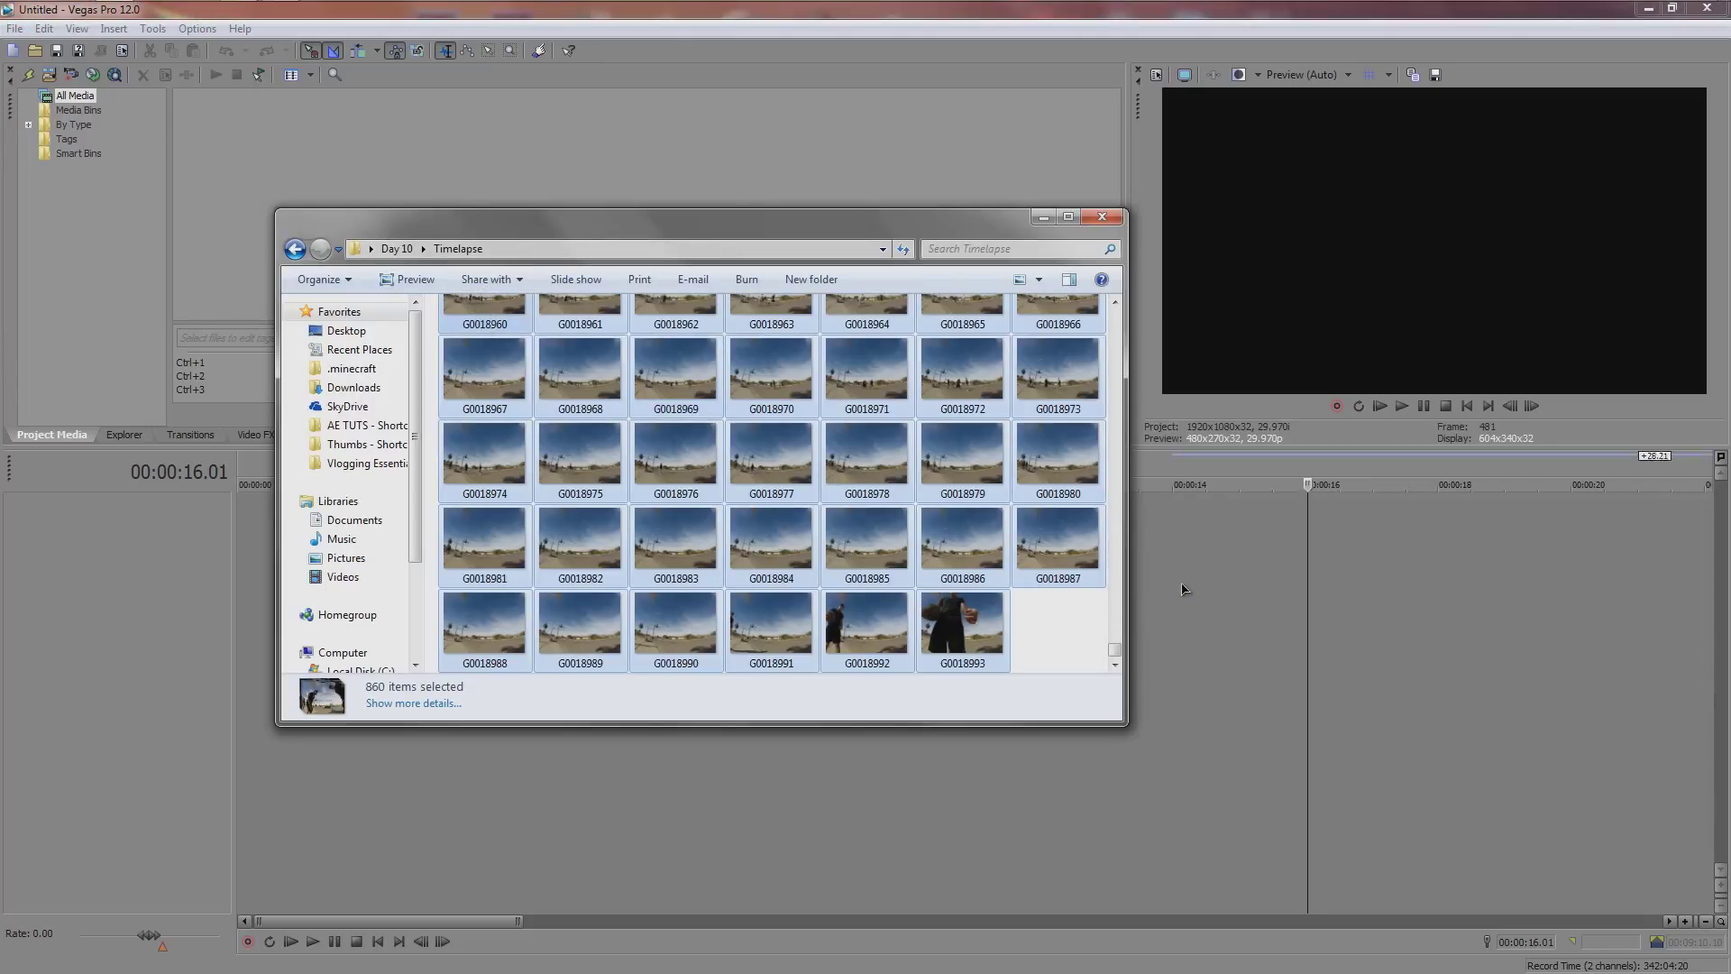
{"action": "scroll", "coordinate": [1223, 587], "scroll_direction": "down", "scroll_amount": 5}
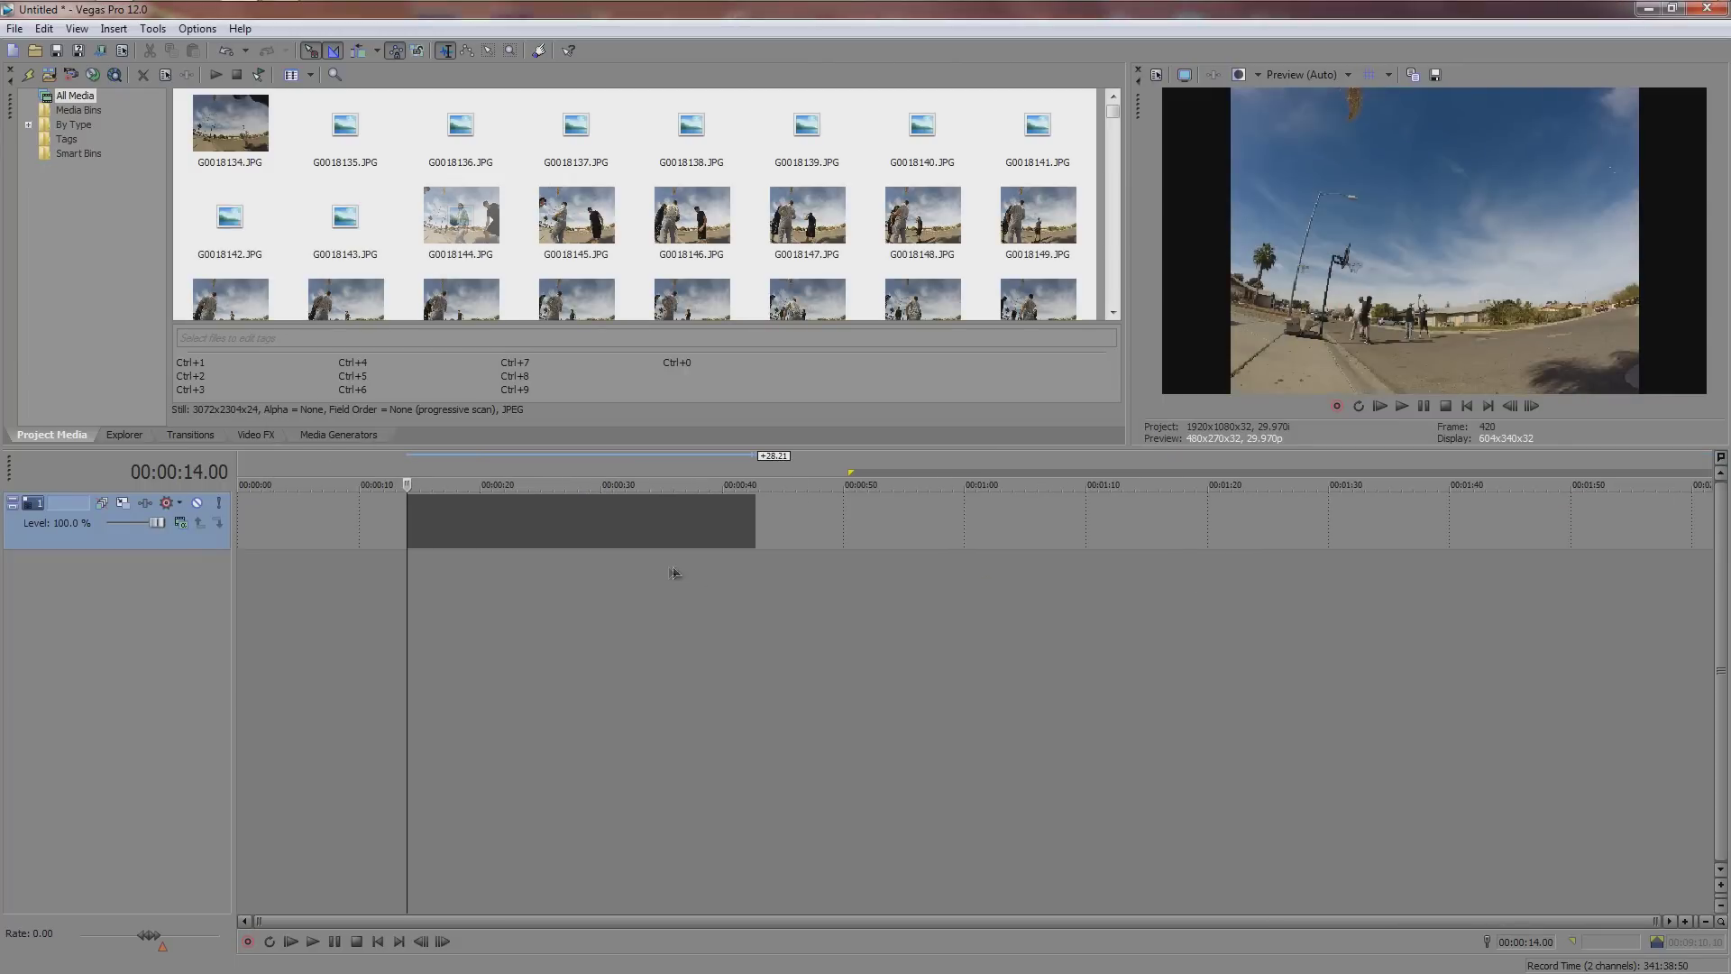
Select all photo events with the Selection Edit Tool and move them to the start of the timeline.
{"action": "left_click", "coordinate": [488, 50]}
{"action": "left_click_drag", "start_coordinate": [805, 584], "coordinate": [456, 502]}
{"action": "scroll", "coordinate": [607, 505], "scroll_direction": "up", "scroll_amount": 8}
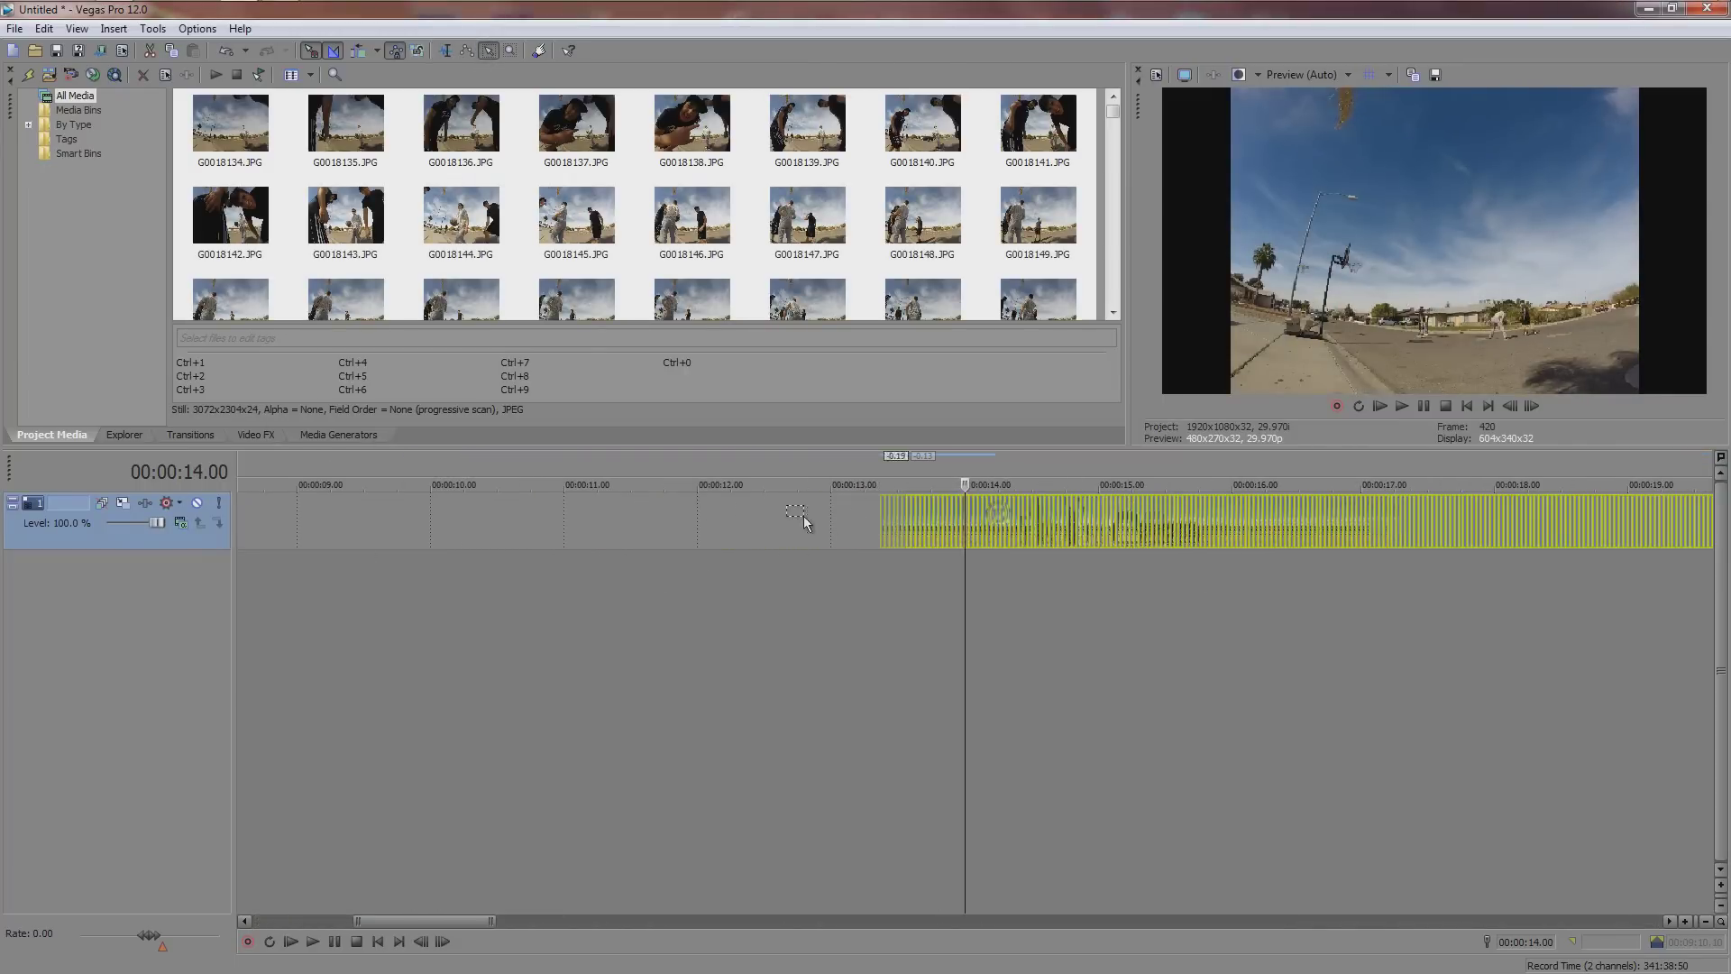
{"action": "scroll", "coordinate": [895, 587], "scroll_direction": "down", "scroll_amount": 4}
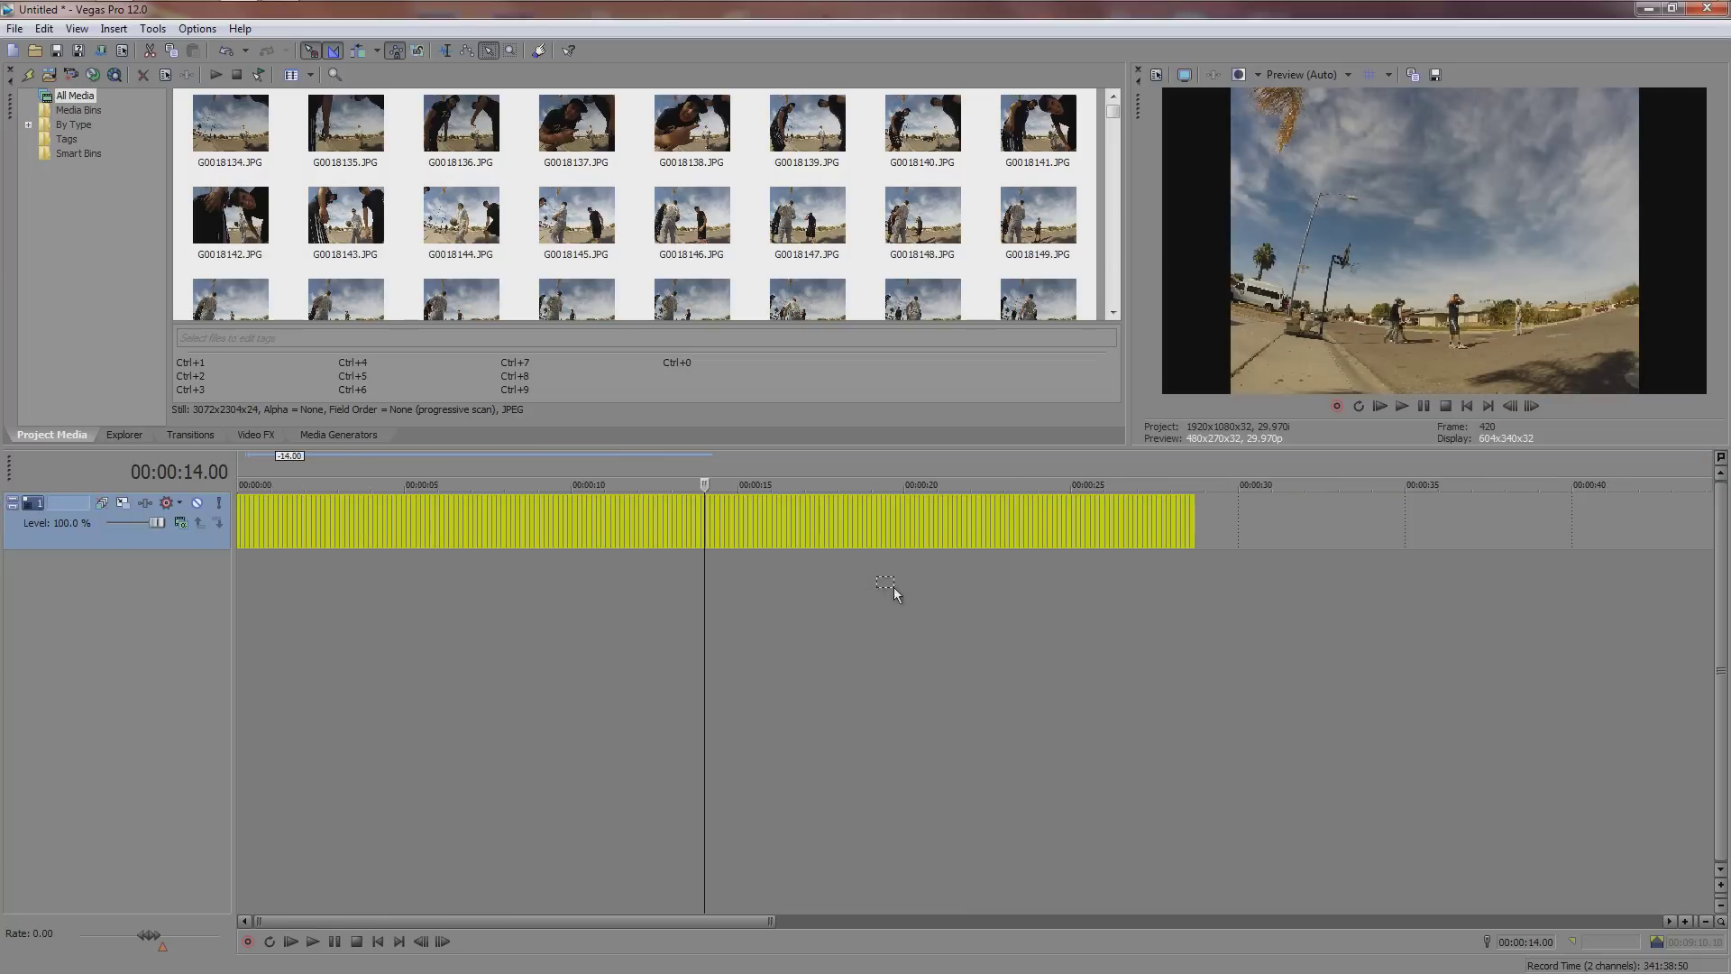
Place the timeline cursor at 00:00:28.16 to check the end of the photo sequence.
{"action": "left_click", "coordinate": [1190, 563]}
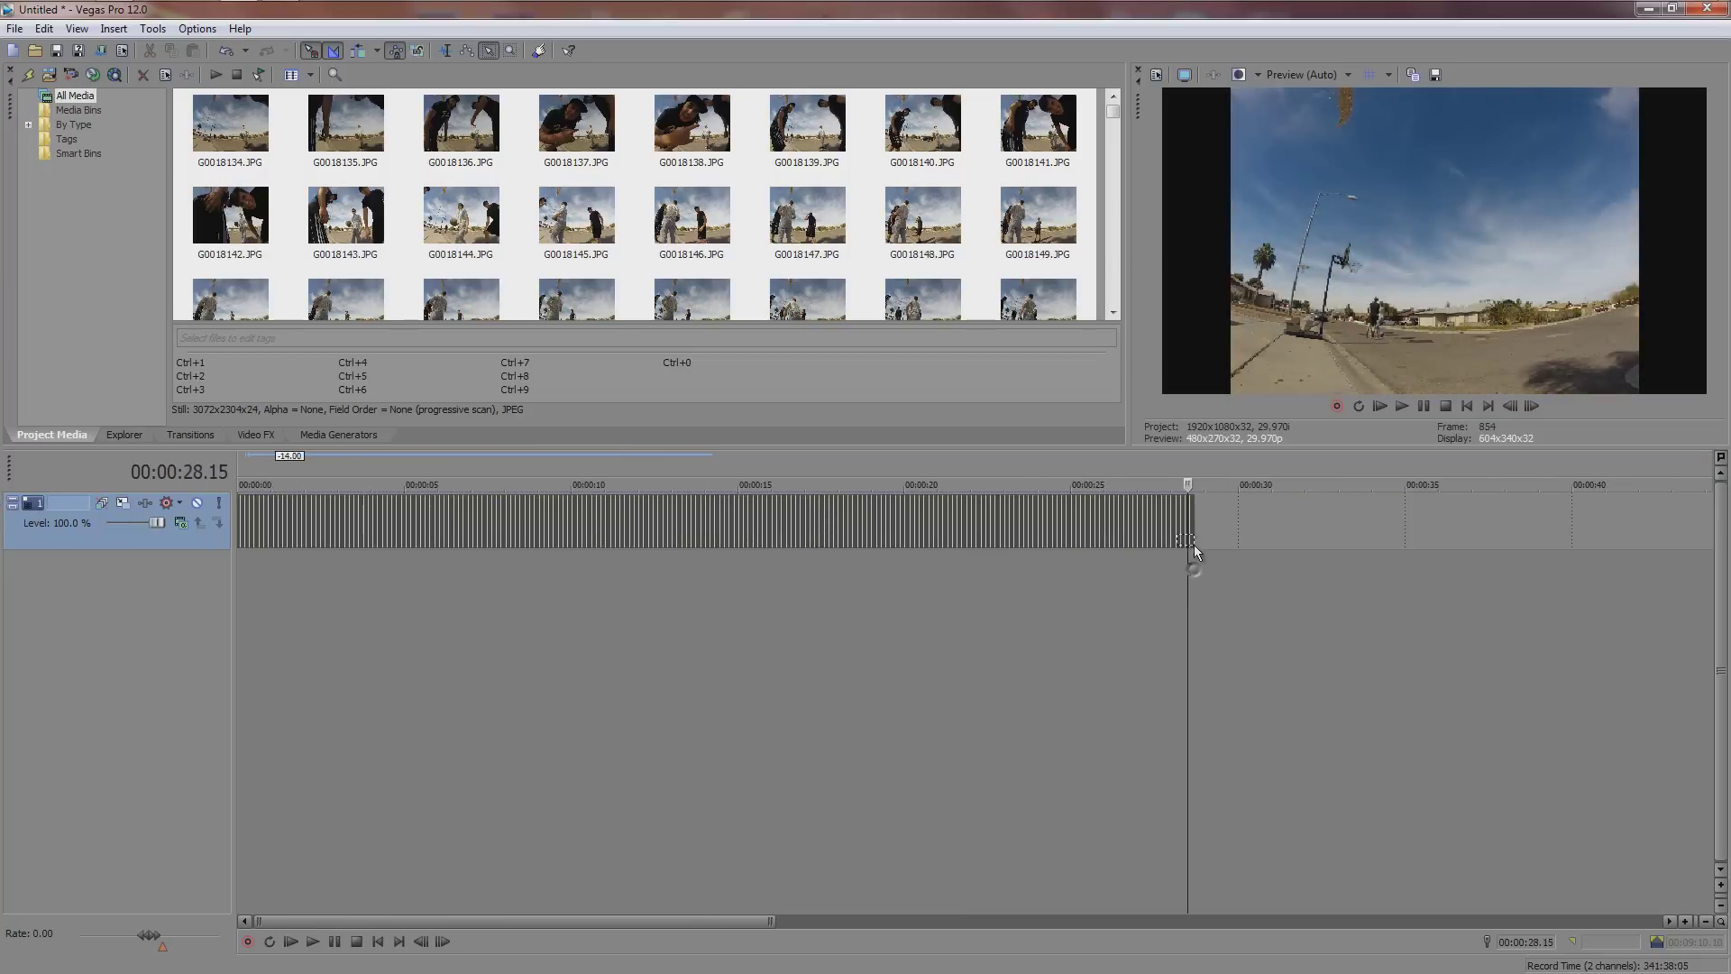
{"action": "key", "text": "Right"}
{"action": "key", "text": "ctrl+d"}
{"action": "scroll", "coordinate": [552, 586], "scroll_direction": "down", "scroll_amount": 3}
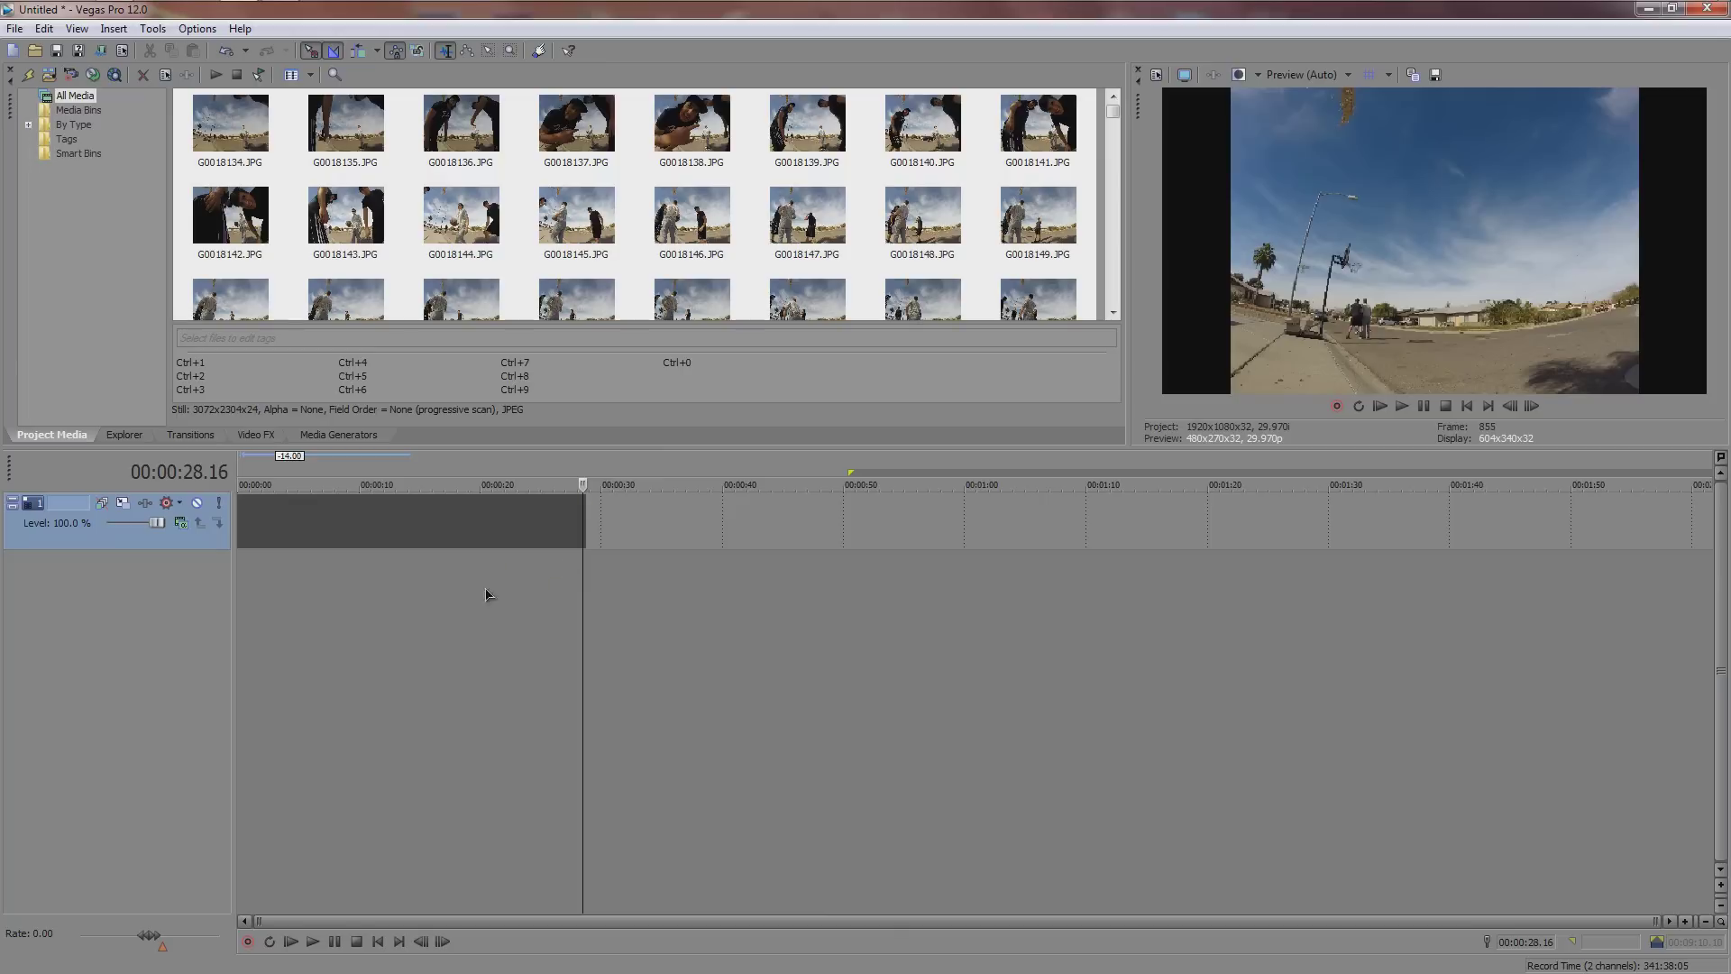
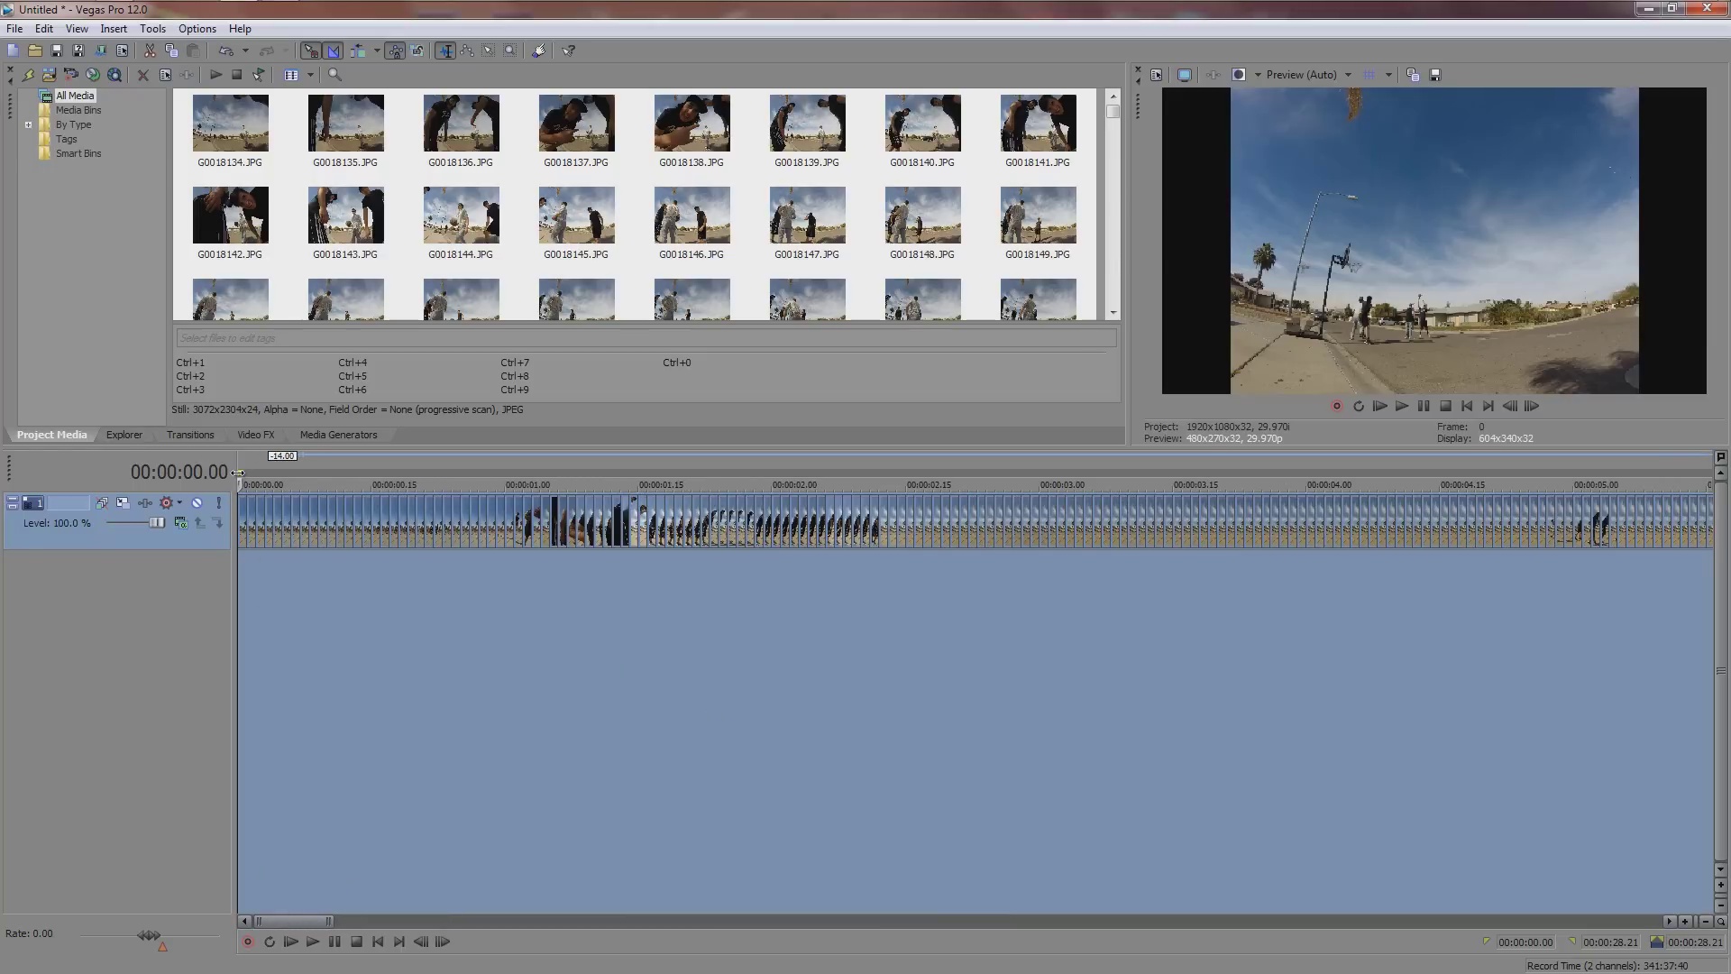
Extend the loop region's end to the last photo of the sequence at 00:00:28.21.
{"action": "left_click_drag", "start_coordinate": [303, 922], "coordinate": [602, 921]}
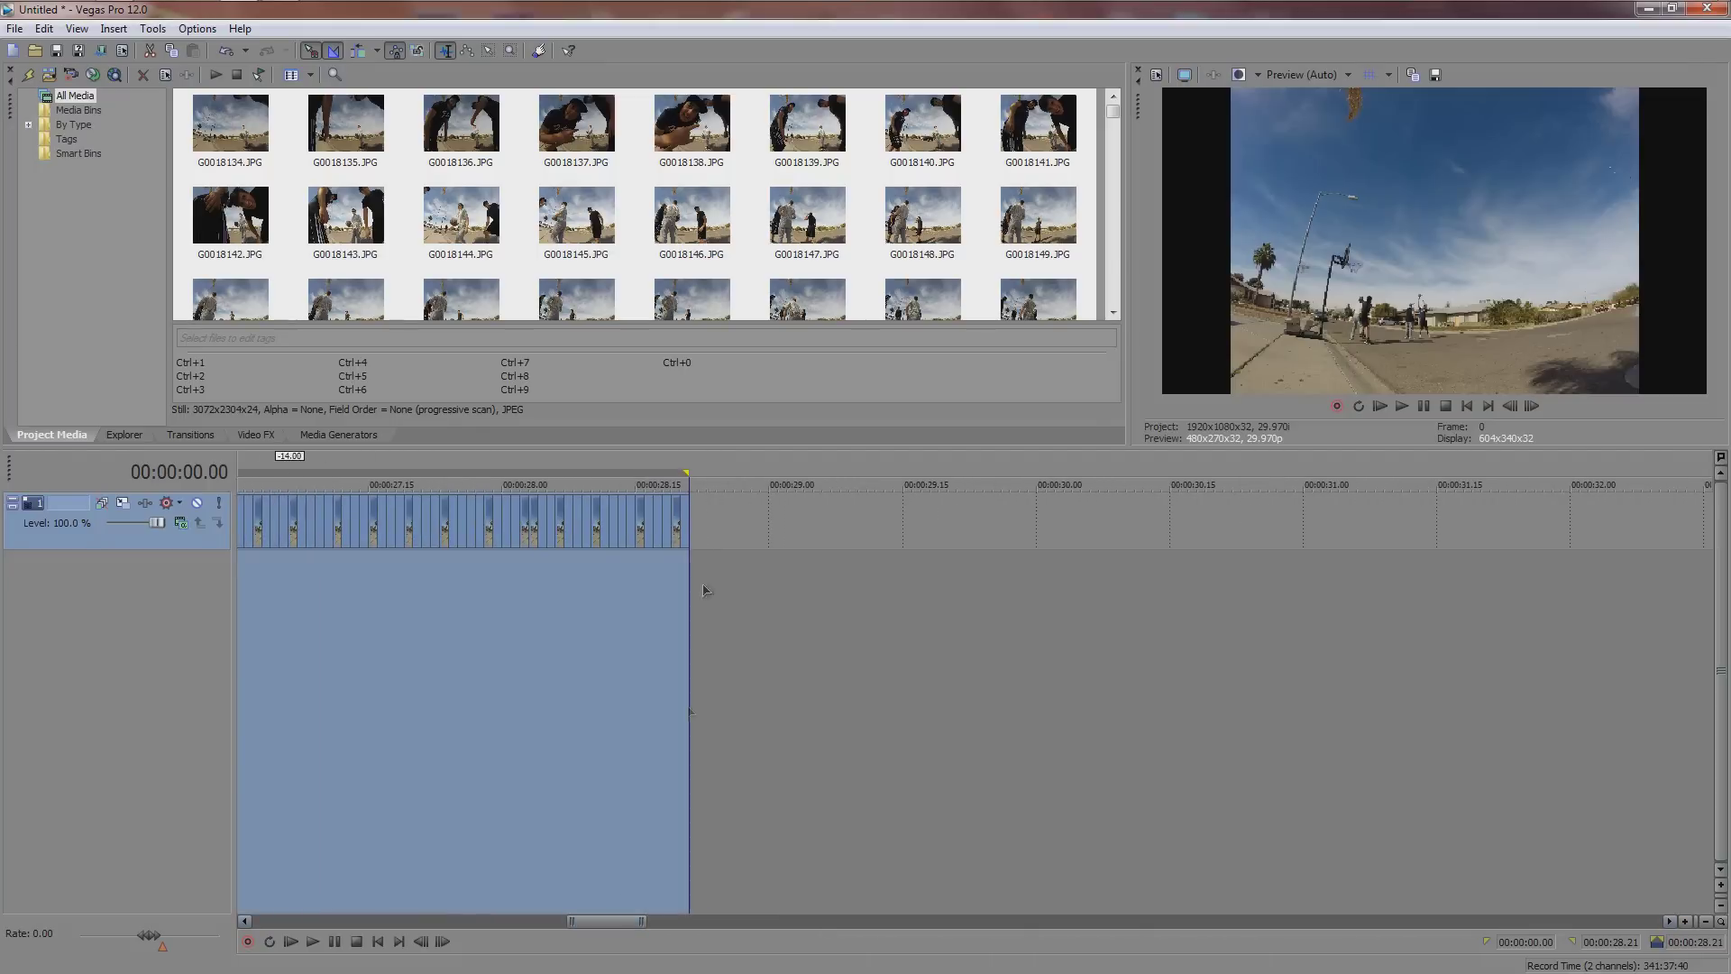
{"action": "mouse_move", "coordinate": [679, 469]}
{"action": "left_mouse_down"}
{"action": "mouse_move", "coordinate": [629, 469]}
{"action": "mouse_move", "coordinate": [688, 469]}
{"action": "left_mouse_up"}
{"action": "scroll", "coordinate": [553, 637], "scroll_direction": "down", "scroll_amount": 6}
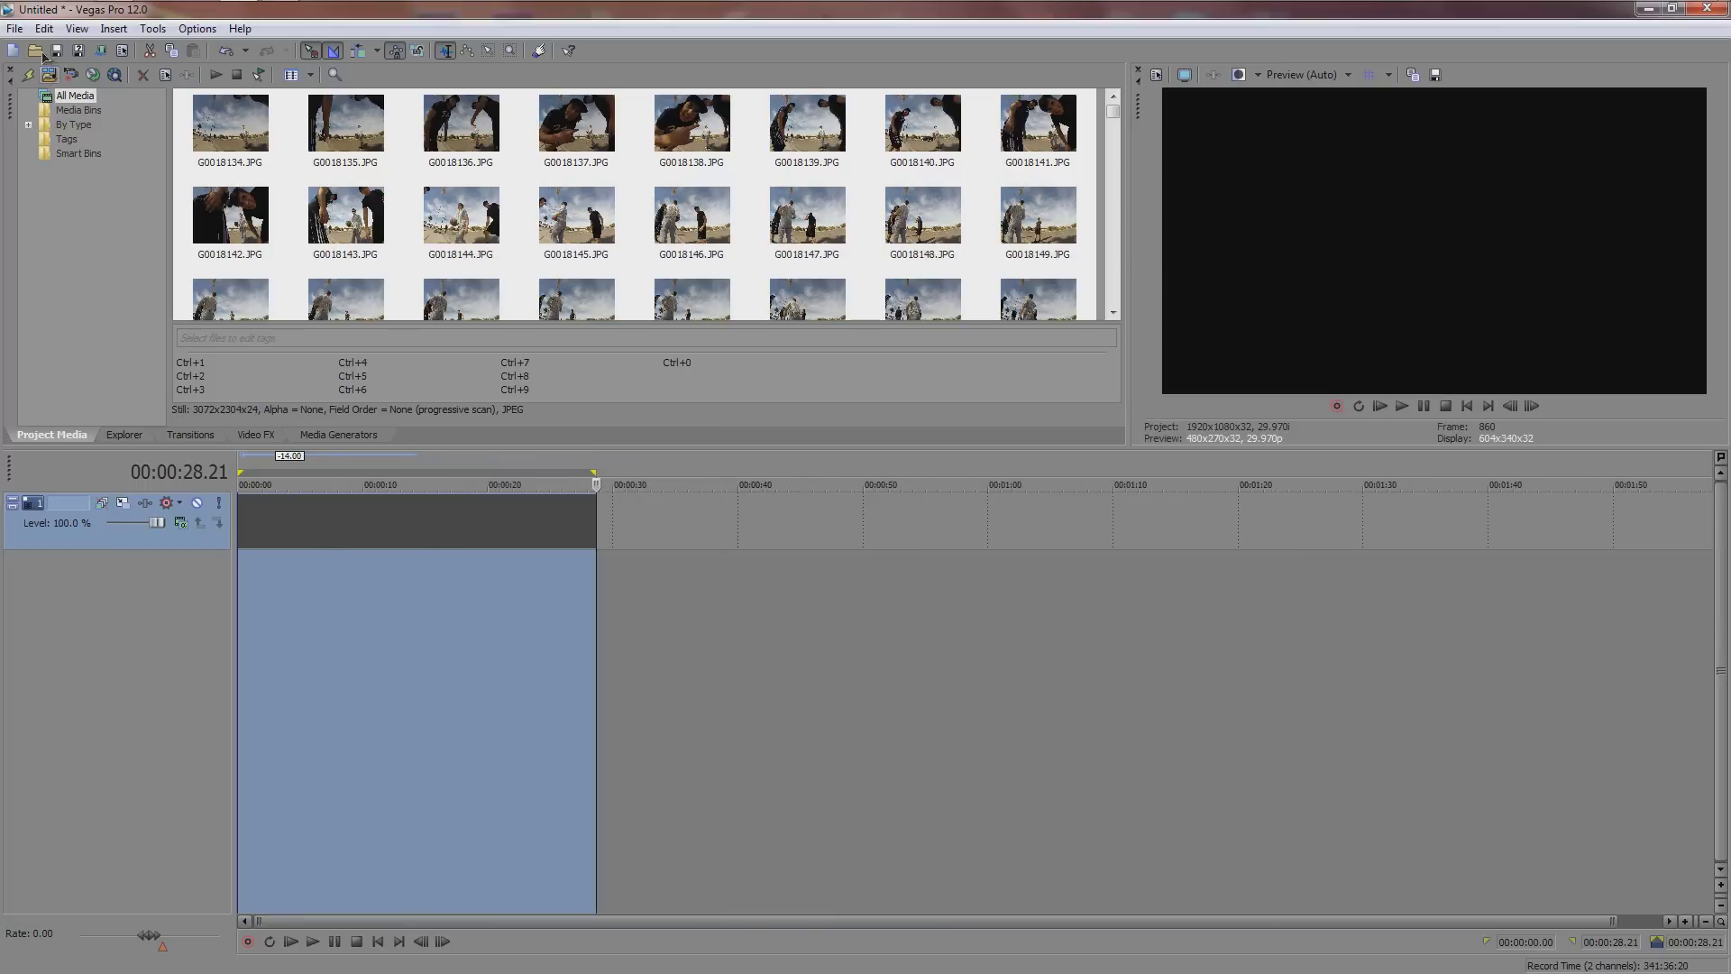
Start a render of the project and set its output file to Main in the Day 10 Timelapse folder on the Desktop.
{"action": "left_click", "coordinate": [11, 30]}
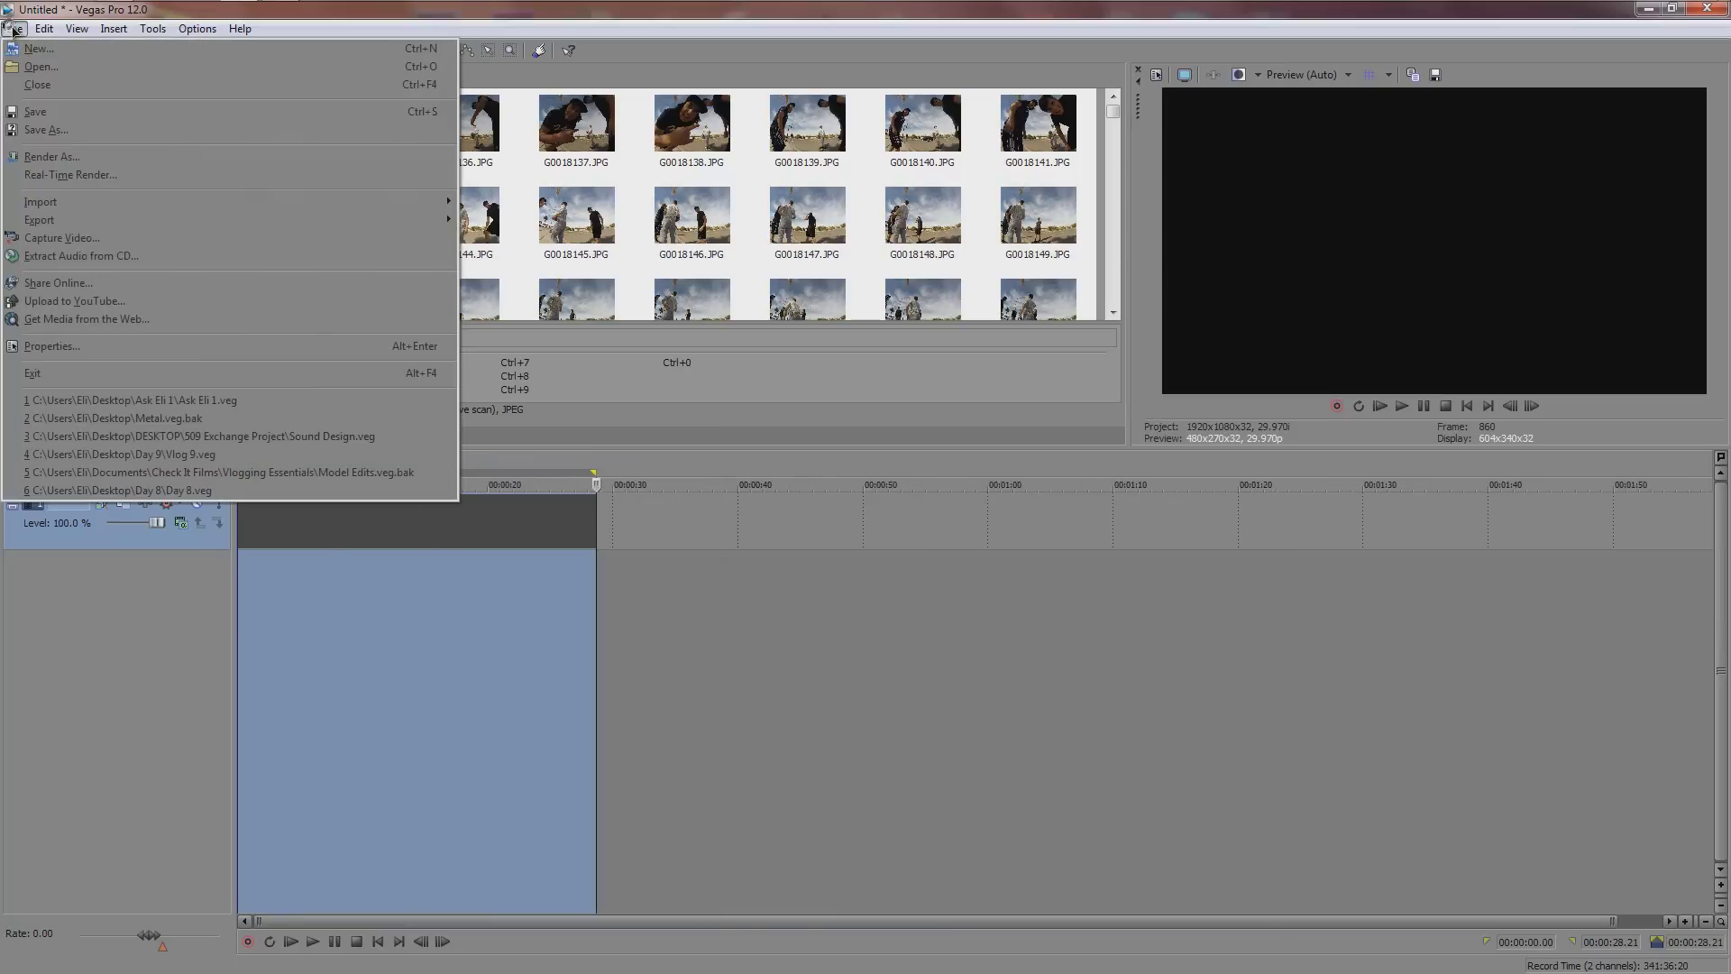
{"action": "left_click", "coordinate": [52, 157]}
{"action": "left_click", "coordinate": [1238, 306]}
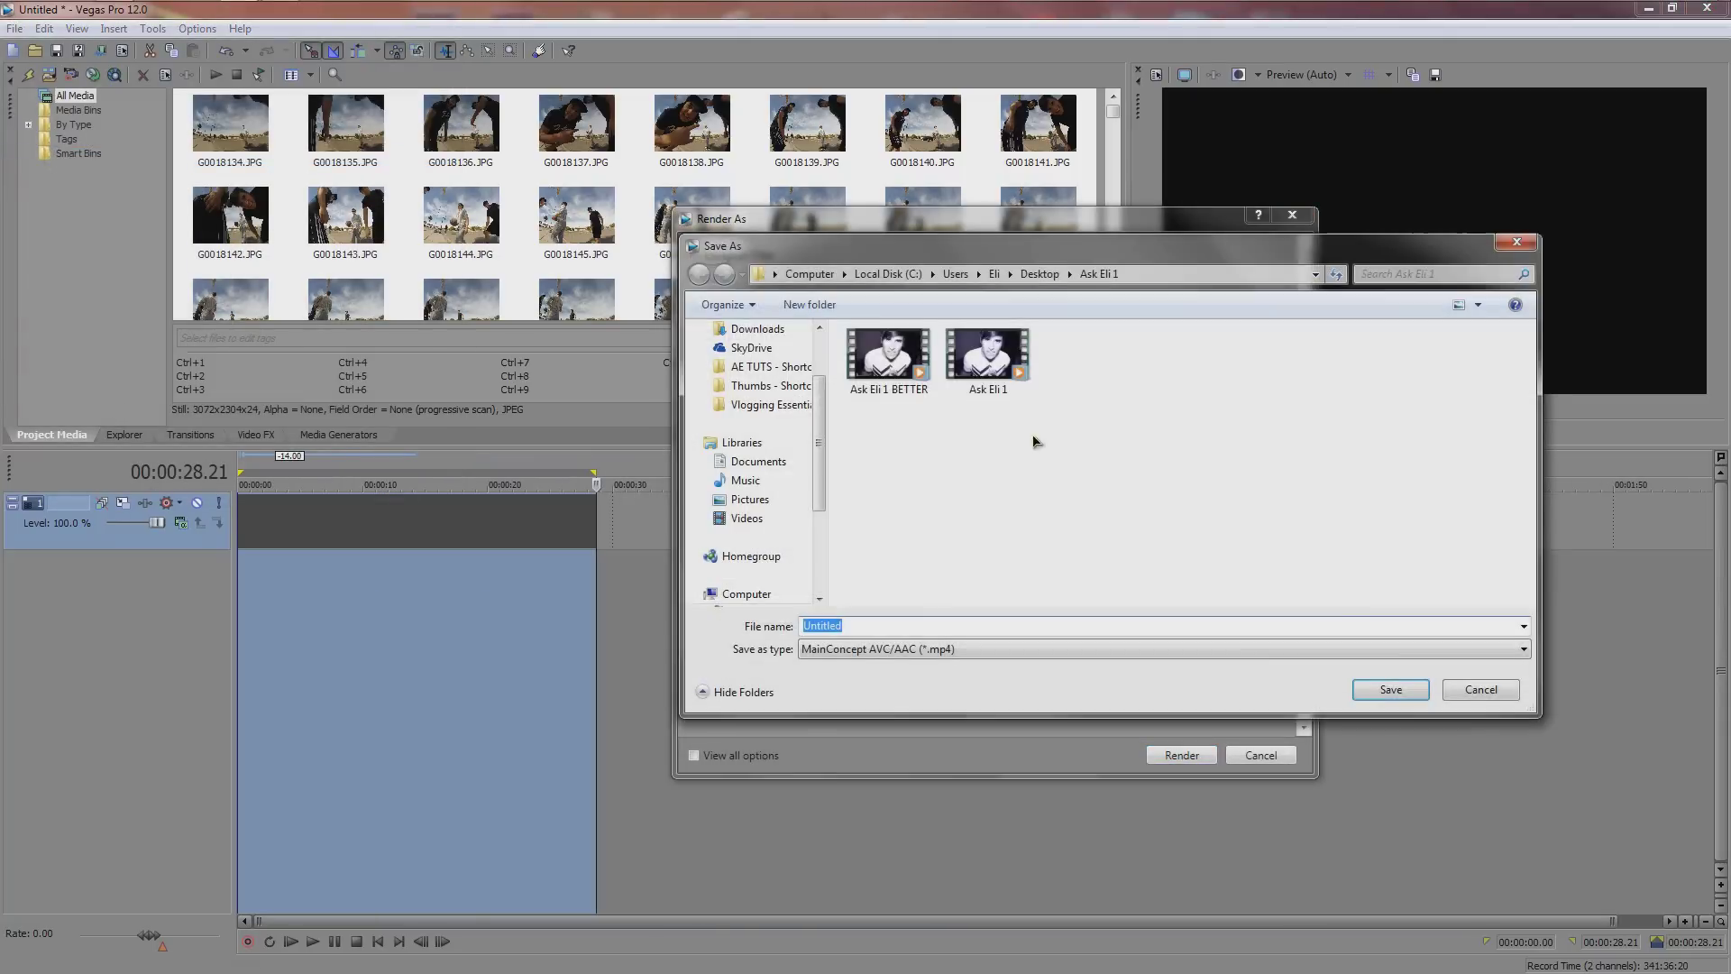
{"action": "left_click", "coordinate": [1037, 278]}
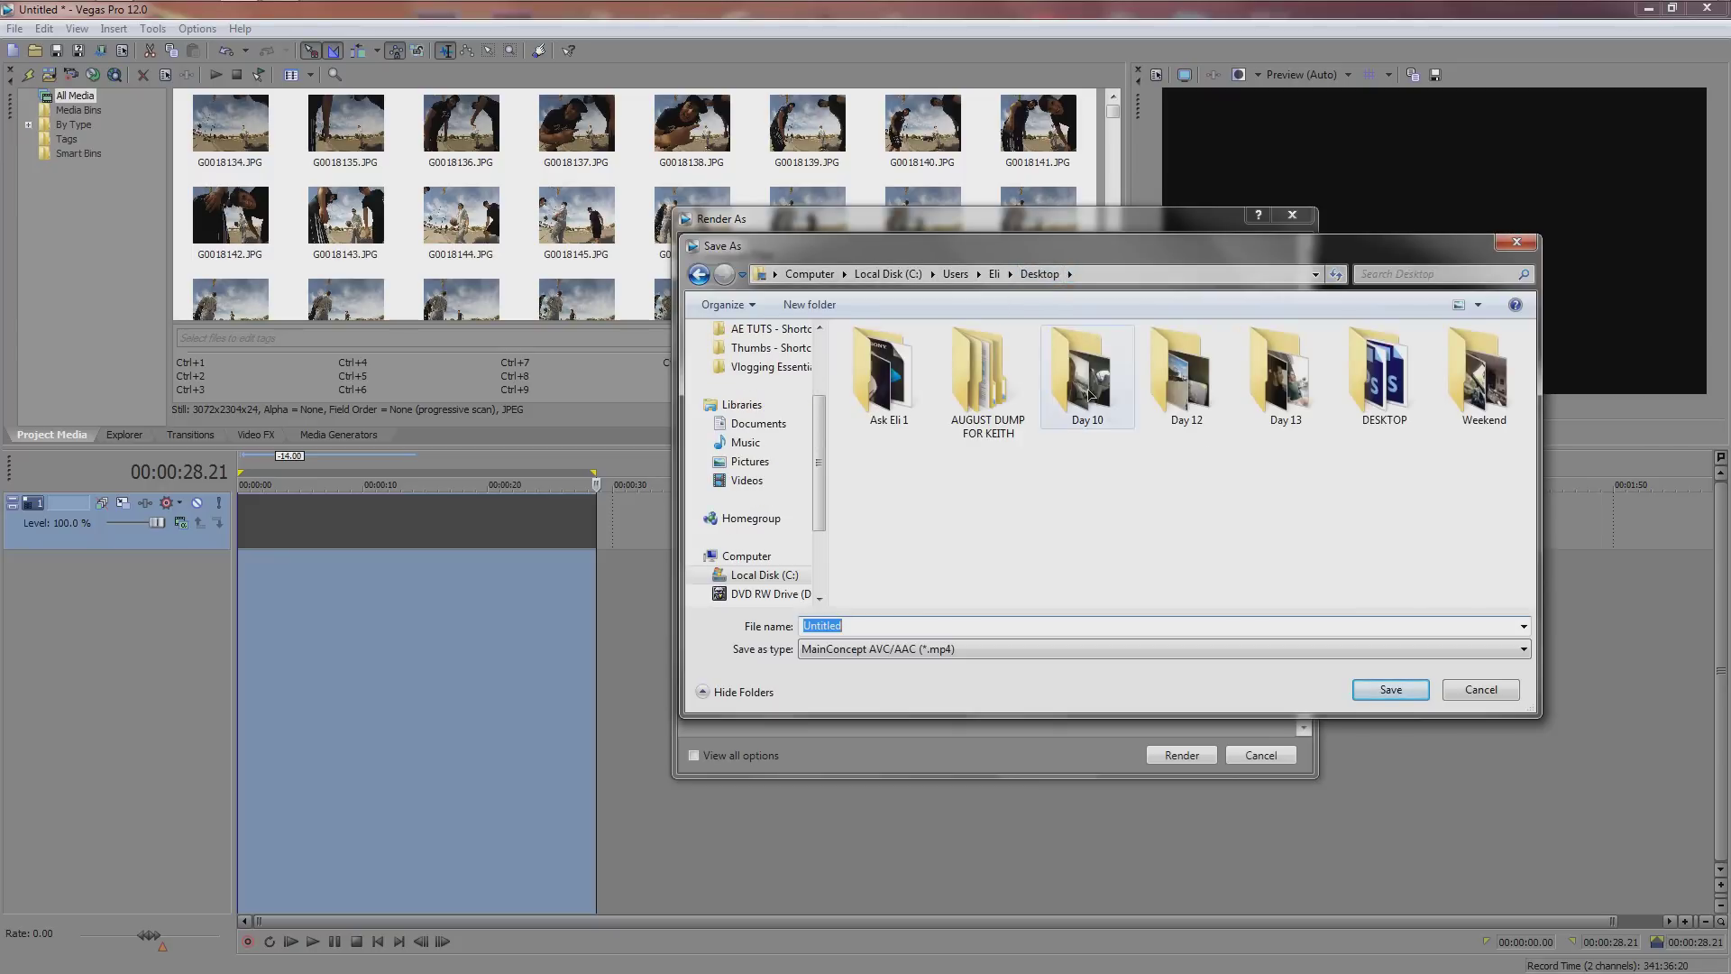
{"action": "double_click", "coordinate": [1089, 416]}
{"action": "double_click", "coordinate": [906, 412]}
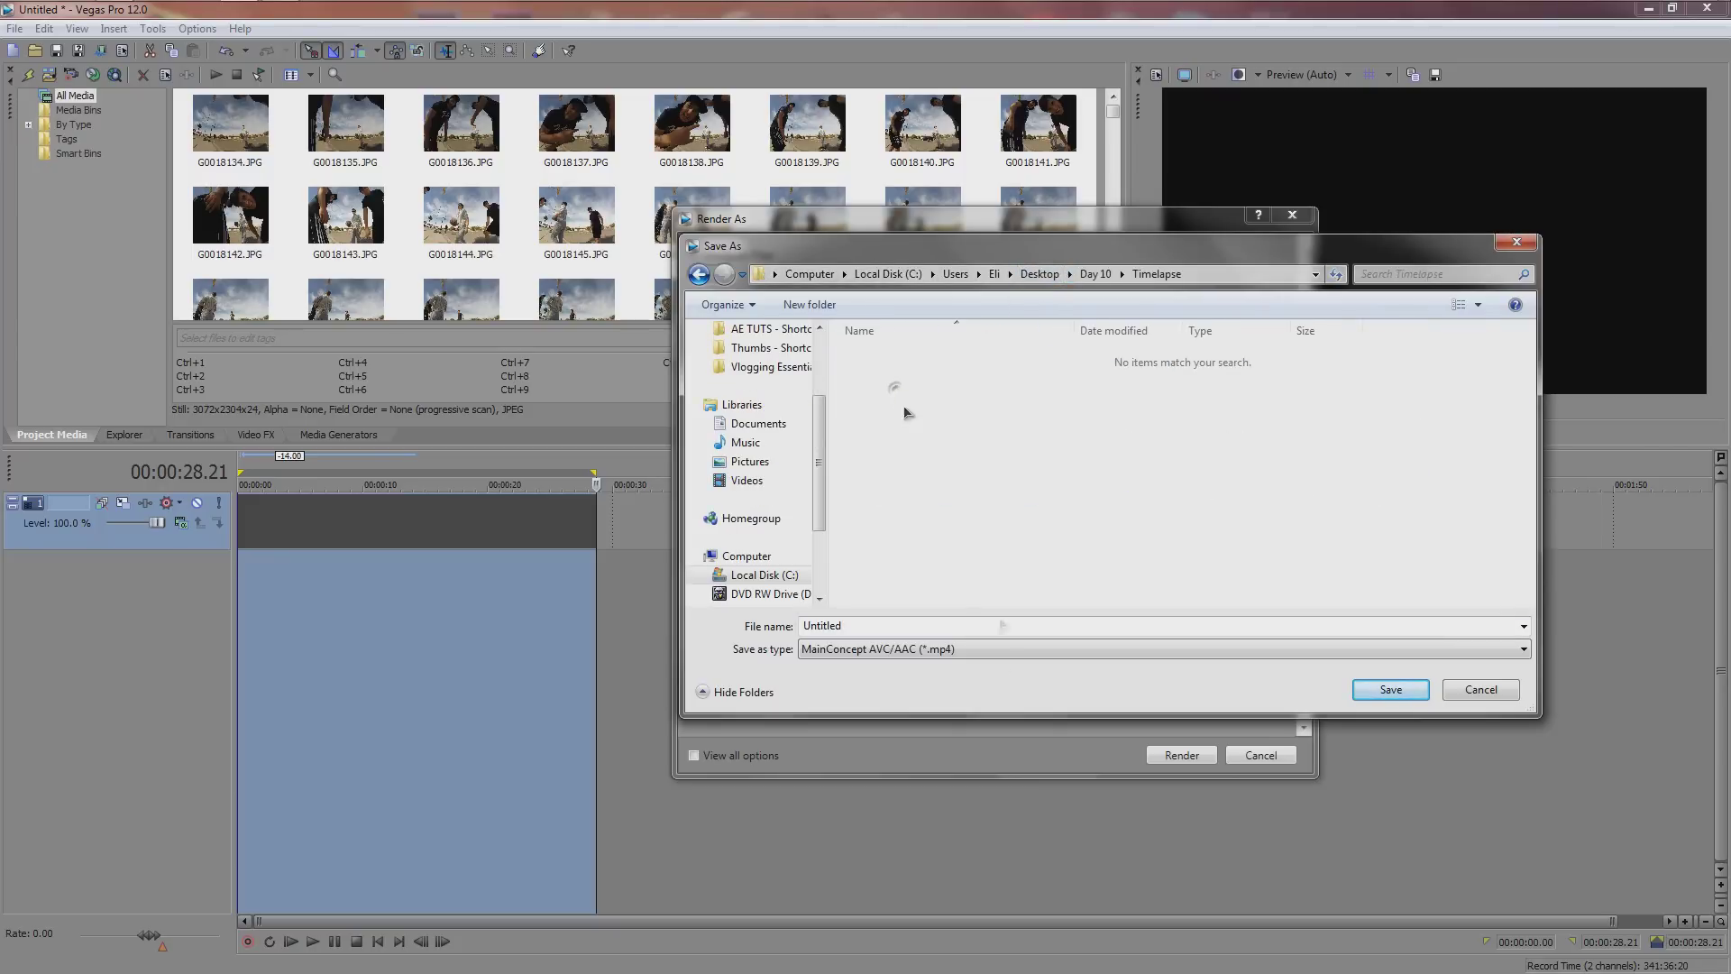
{"action": "left_click", "coordinate": [962, 622]}
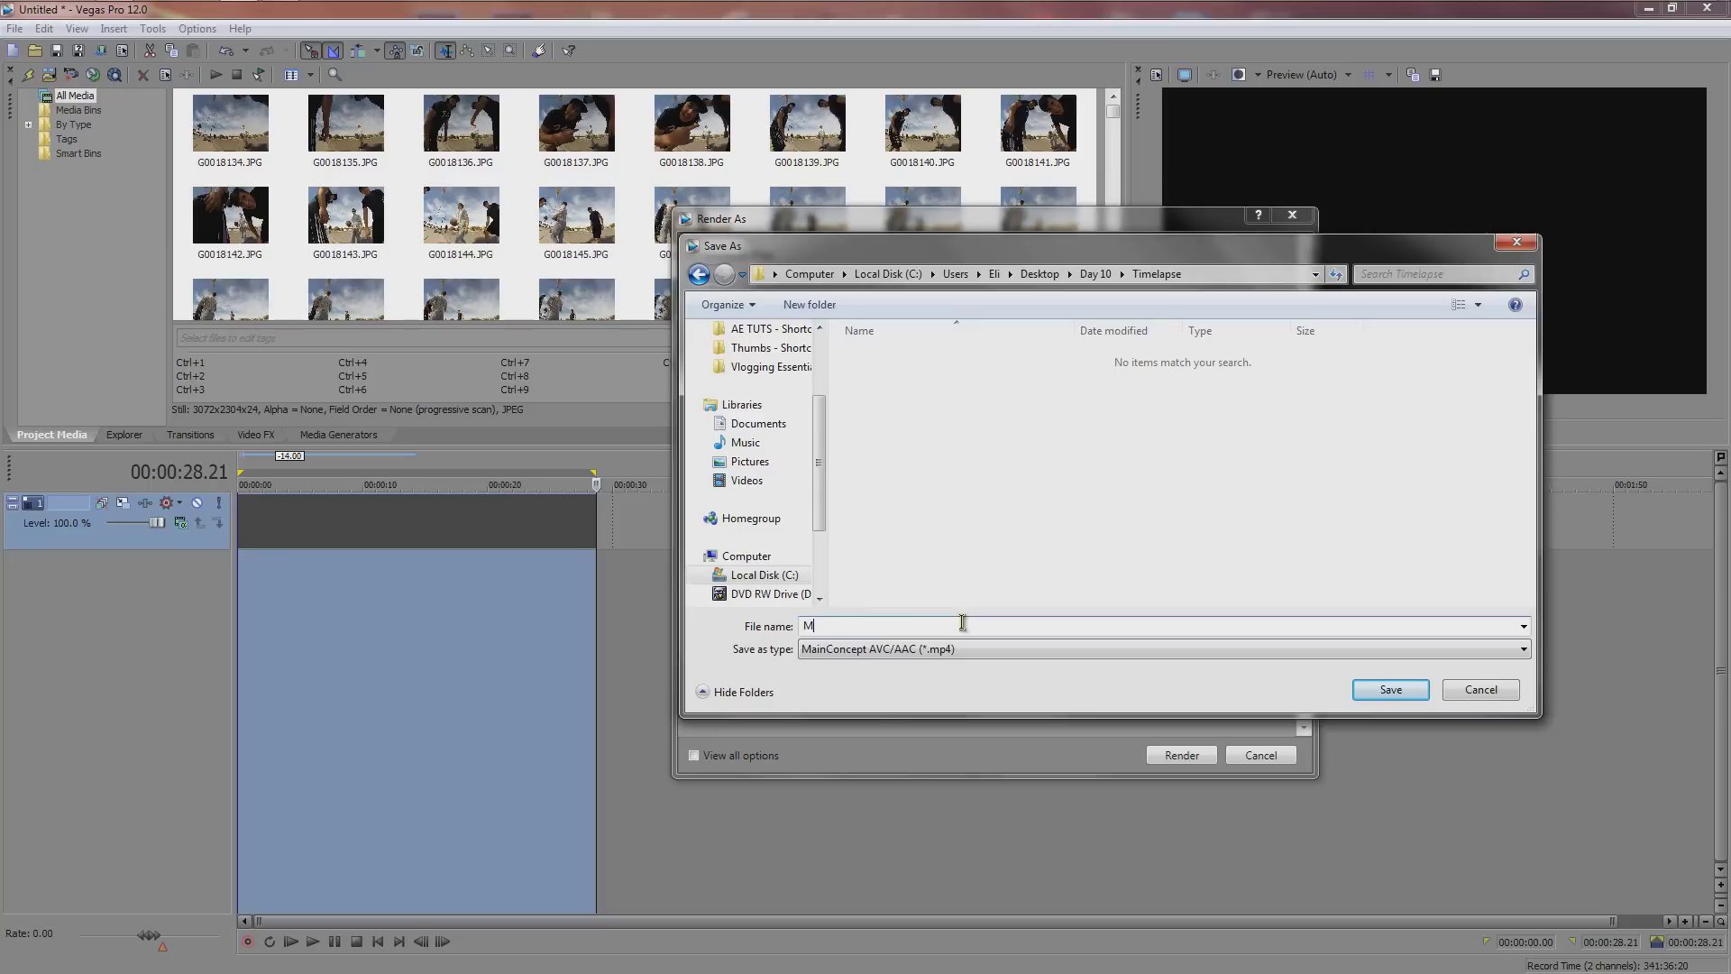
{"action": "type", "text": "Main"}
{"action": "left_click", "coordinate": [1412, 692]}
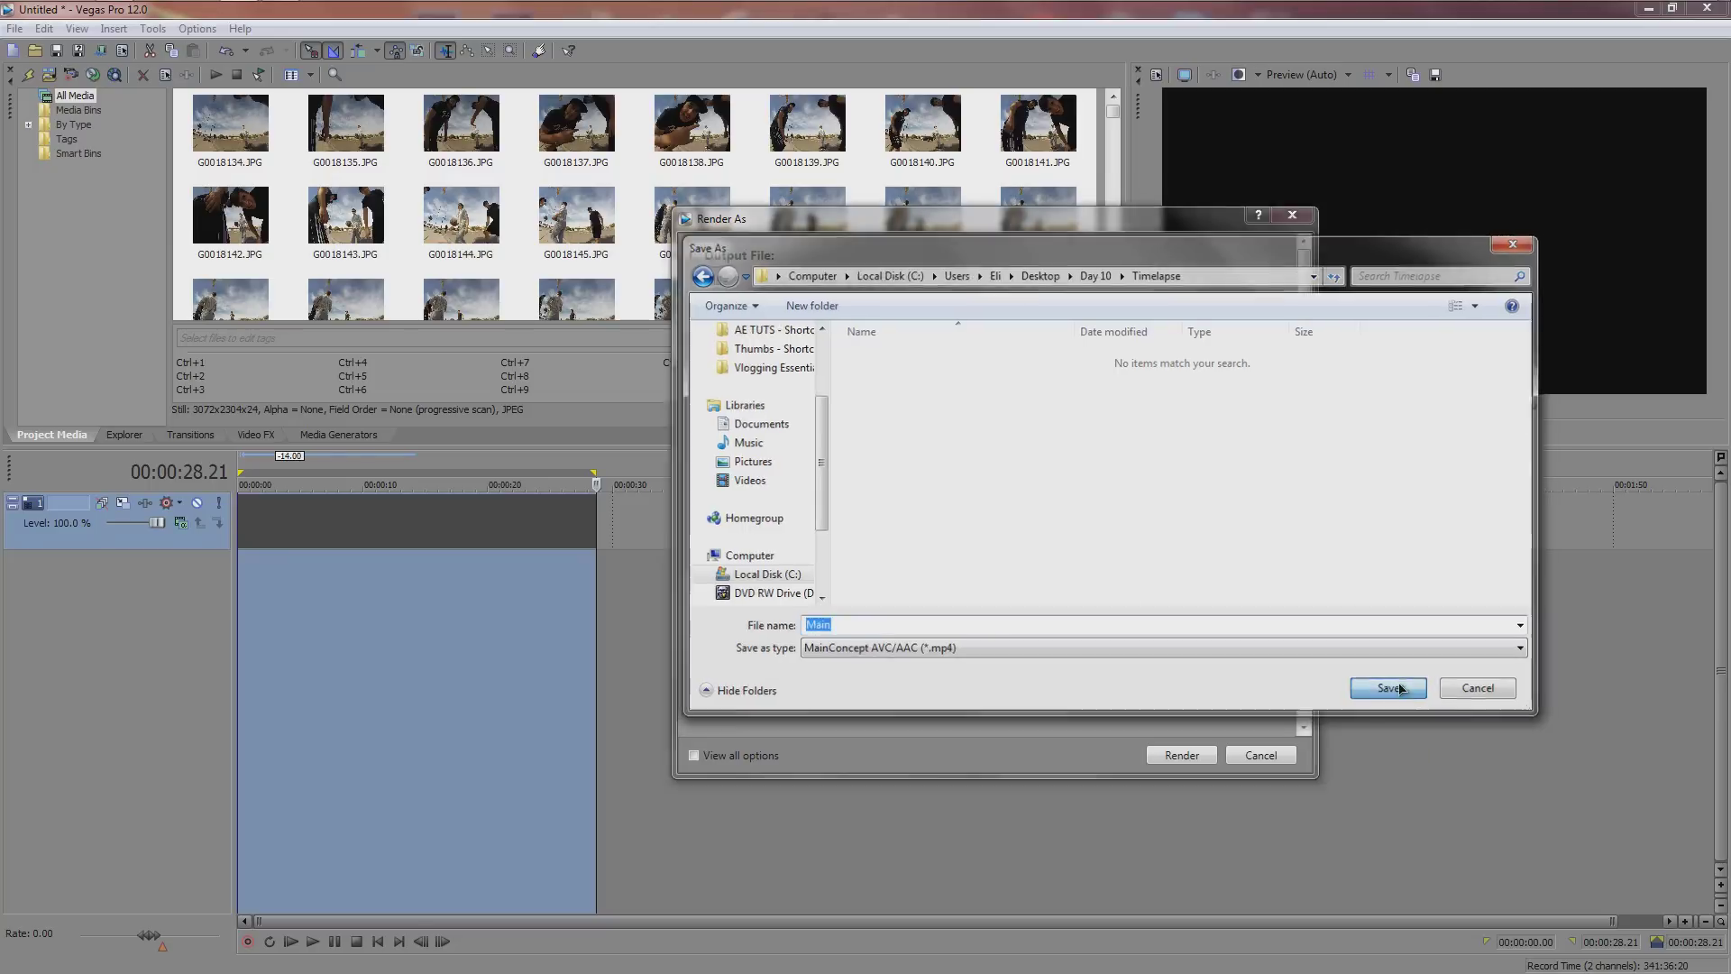
Choose the YouTube 1080p template of the MainConcept AVC/AAC format for the render.
{"action": "left_click", "coordinate": [753, 419]}
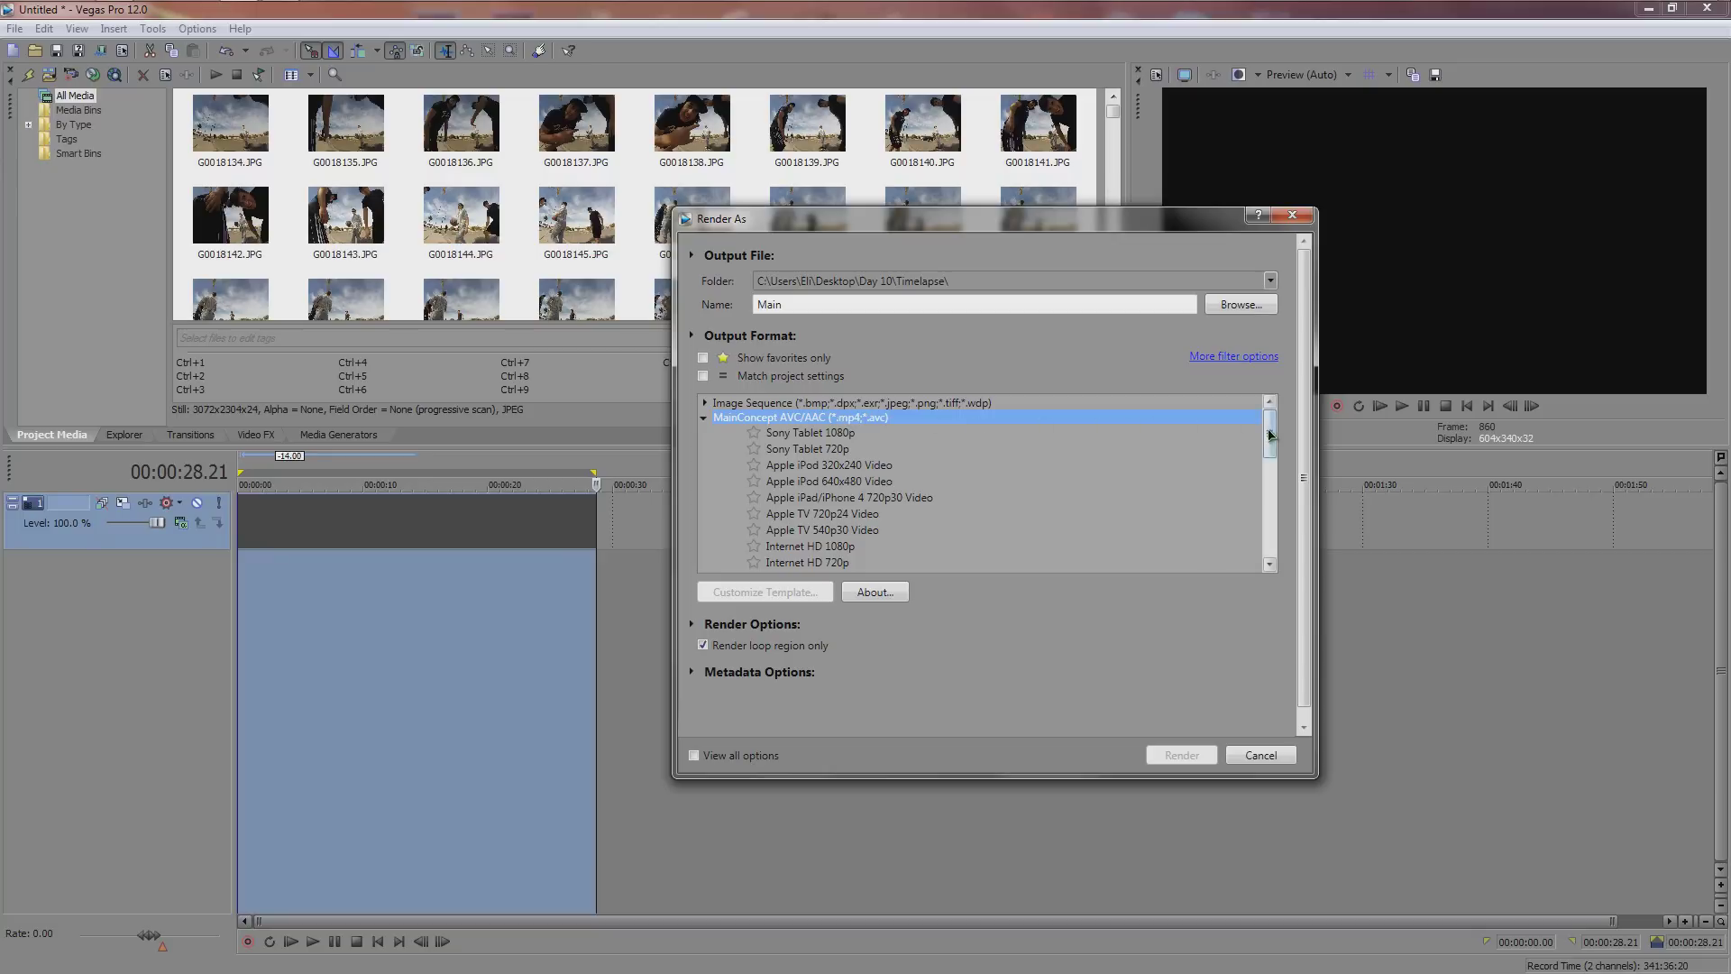
{"action": "left_click_drag", "start_coordinate": [1269, 436], "coordinate": [1270, 515]}
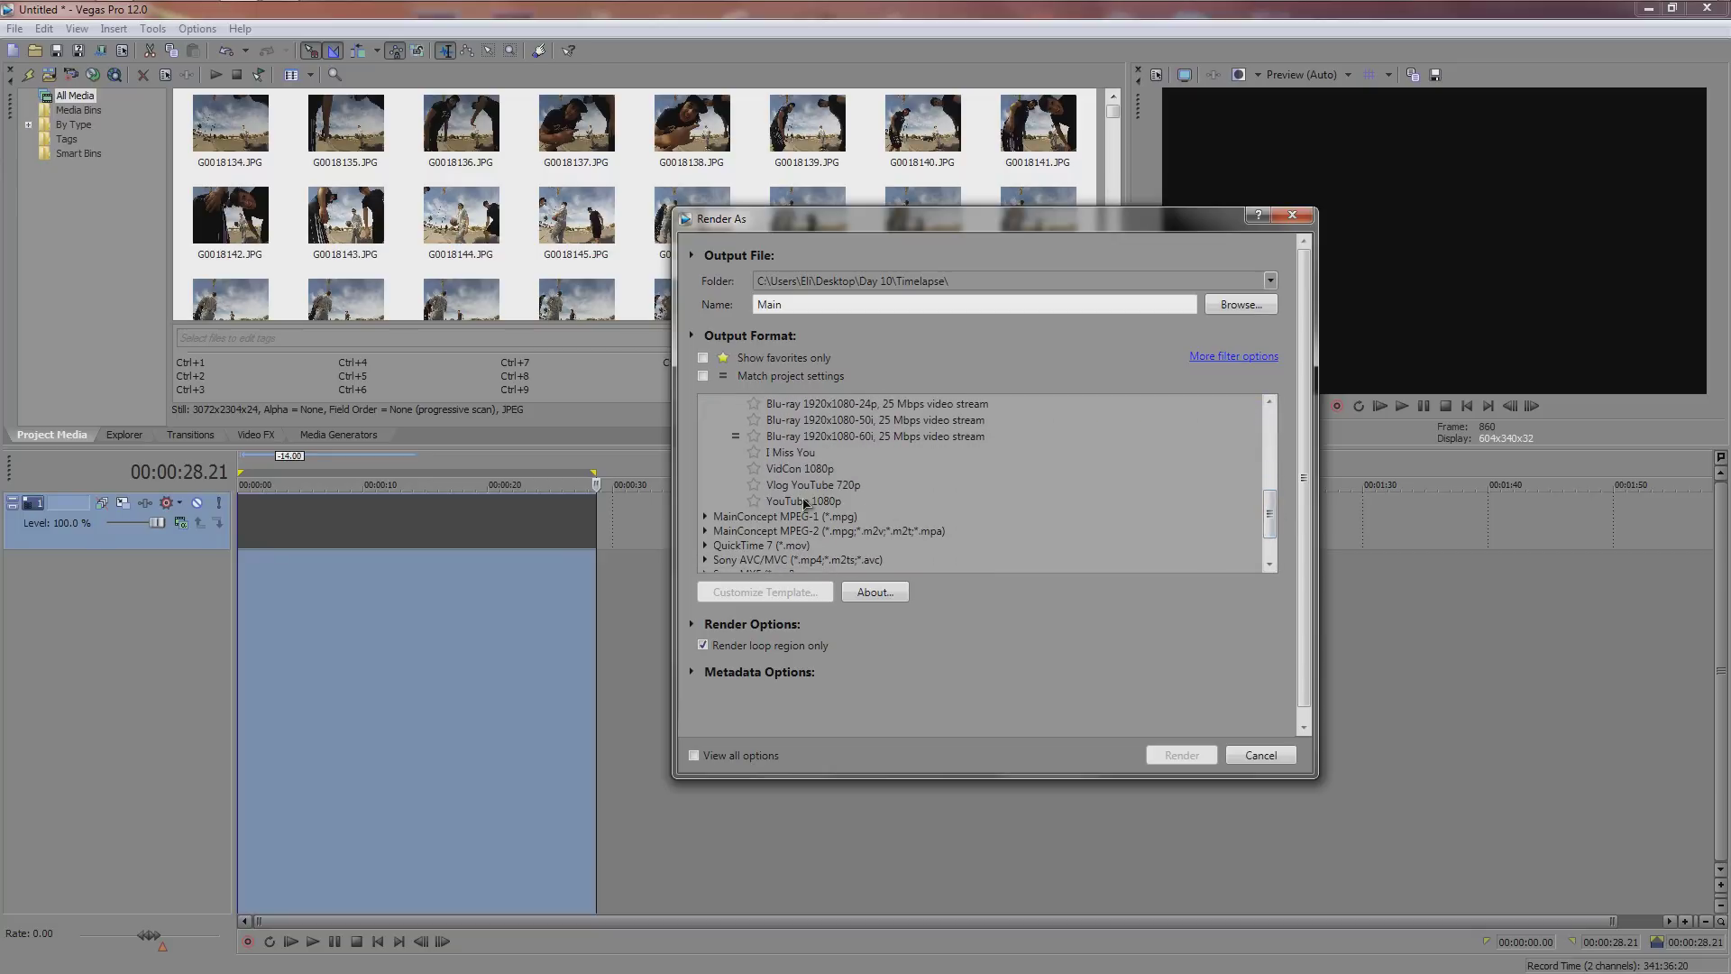
{"action": "left_click", "coordinate": [806, 503]}
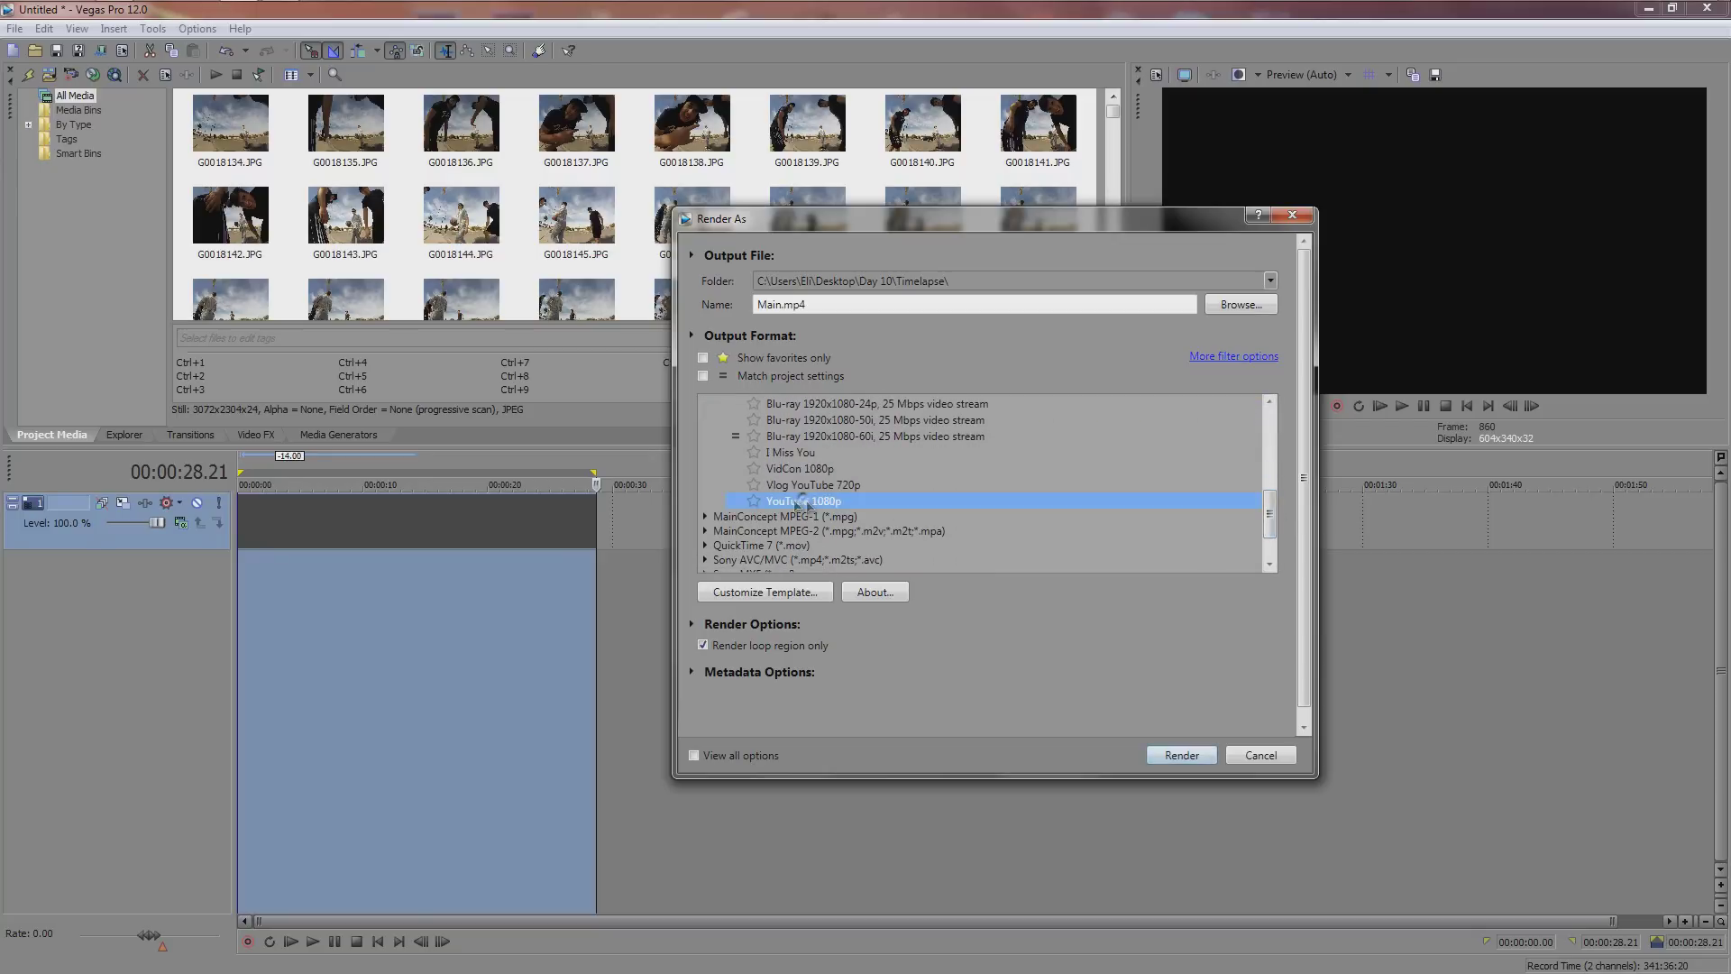
Set the YouTube 1080p template's encode mode to Render using CUDA if available, review its other setting pages and accept the custom settings.
{"action": "left_click", "coordinate": [781, 593]}
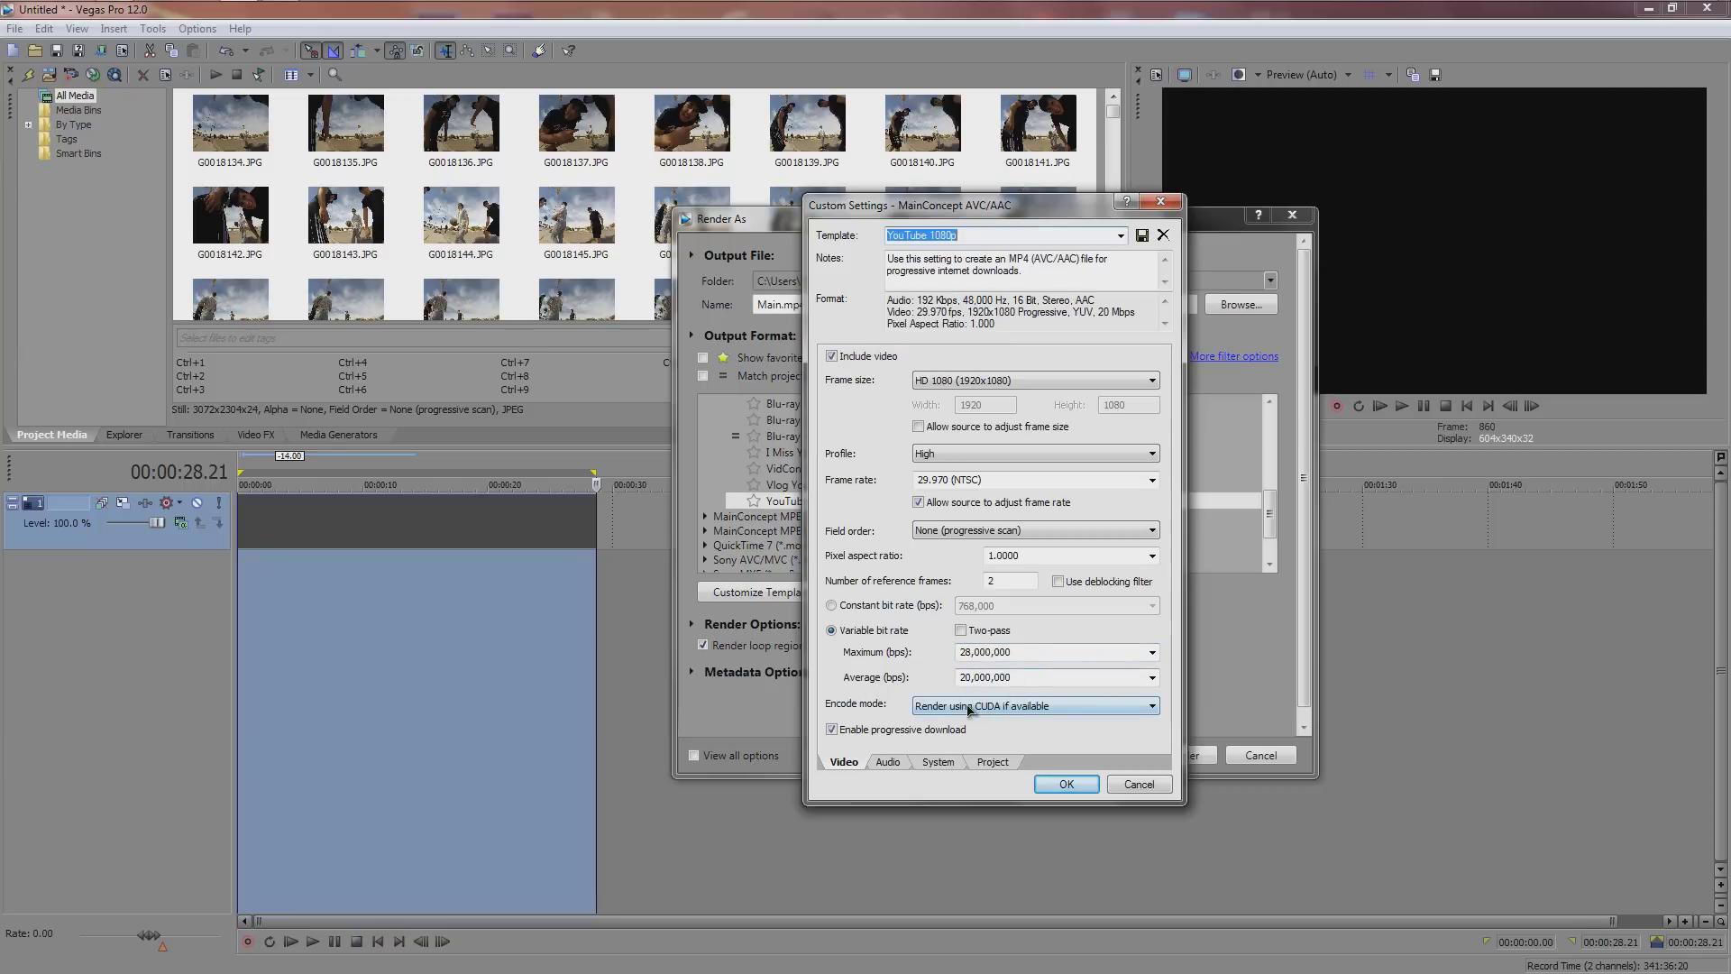
{"action": "left_click", "coordinate": [917, 709]}
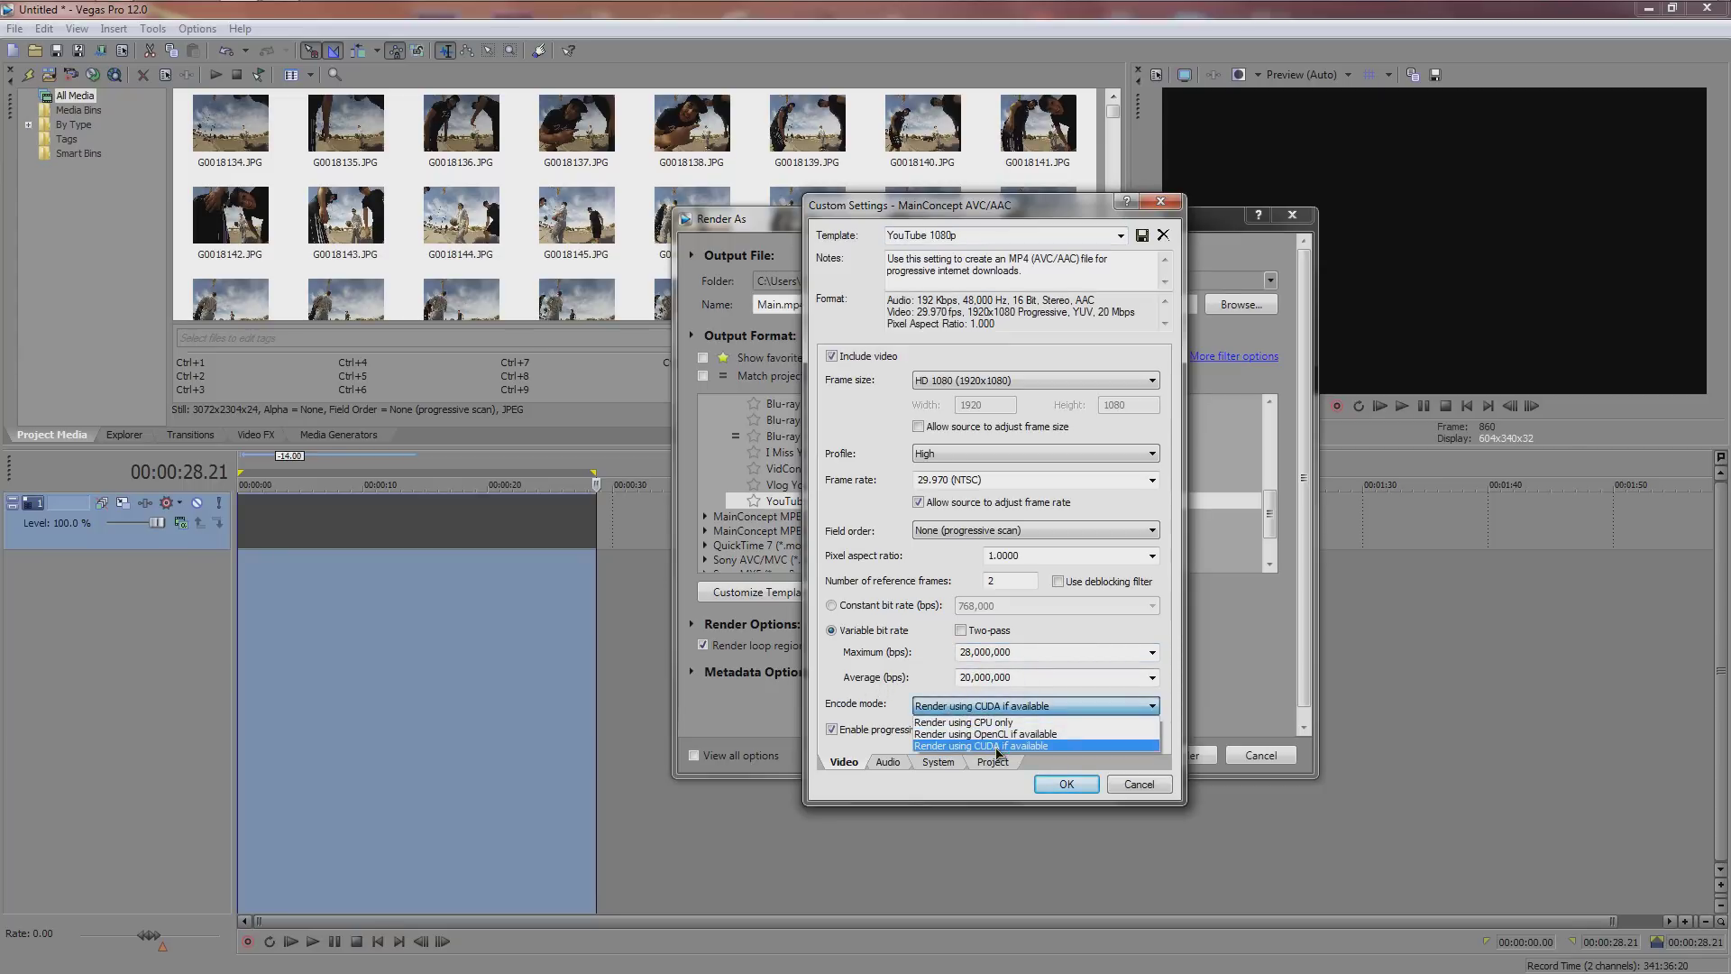
{"action": "left_click", "coordinate": [998, 746]}
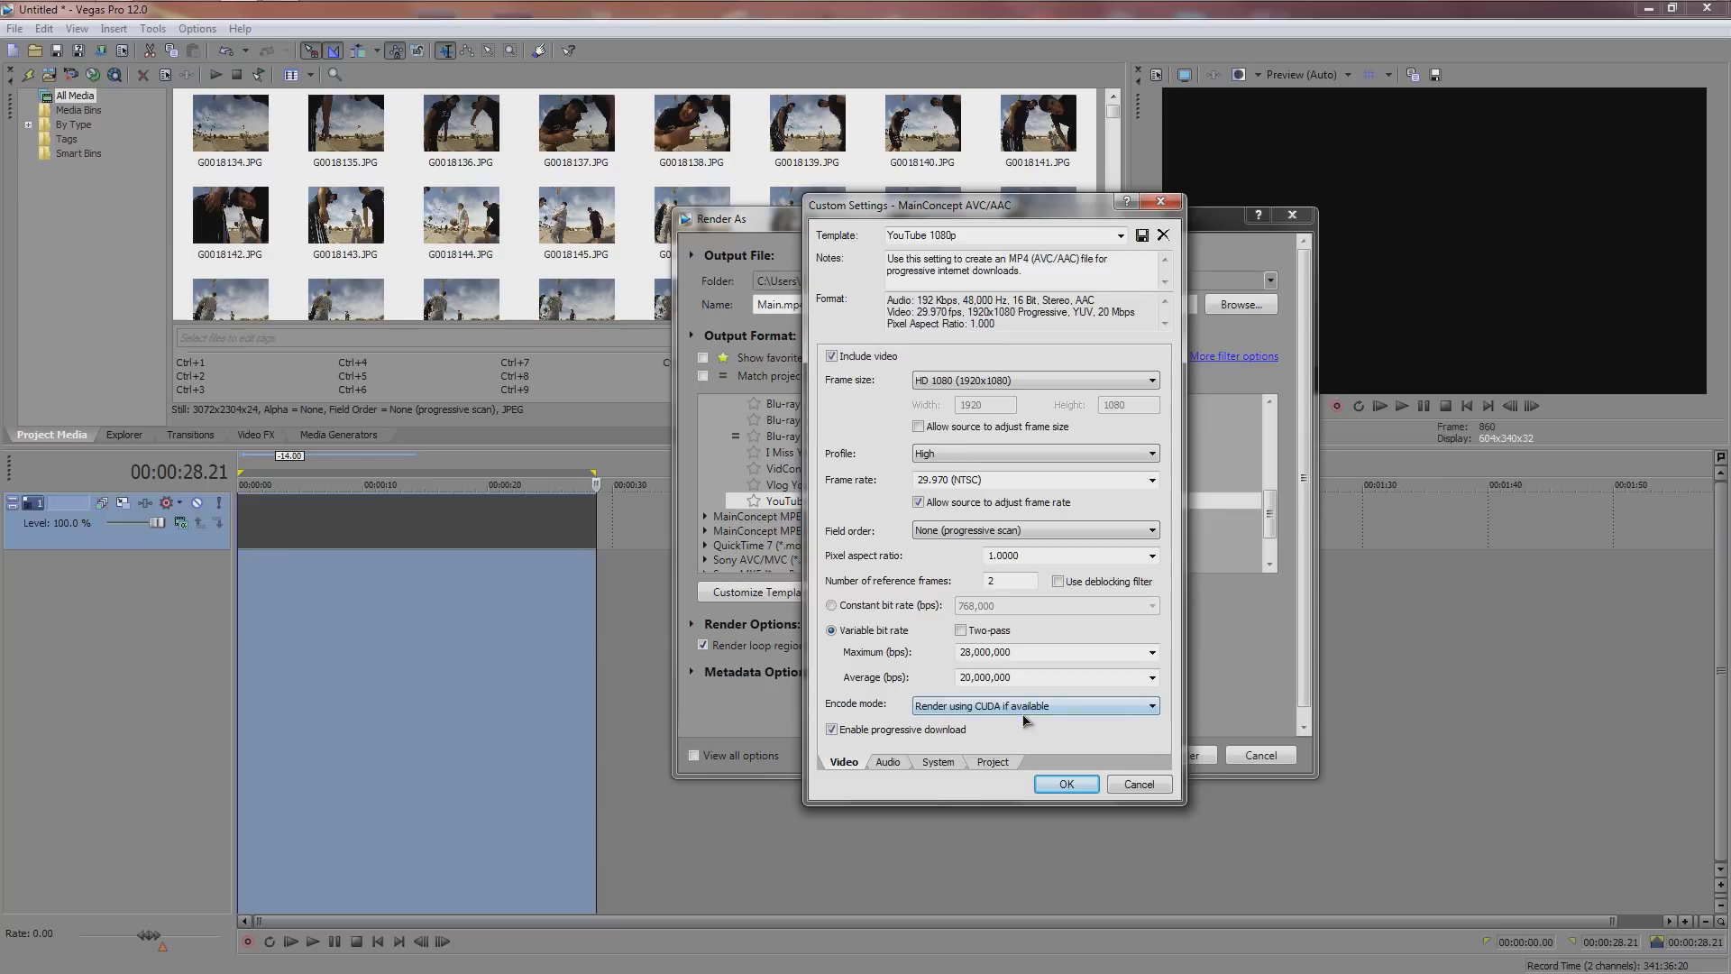
{"action": "left_click", "coordinate": [901, 763]}
{"action": "left_click", "coordinate": [936, 764]}
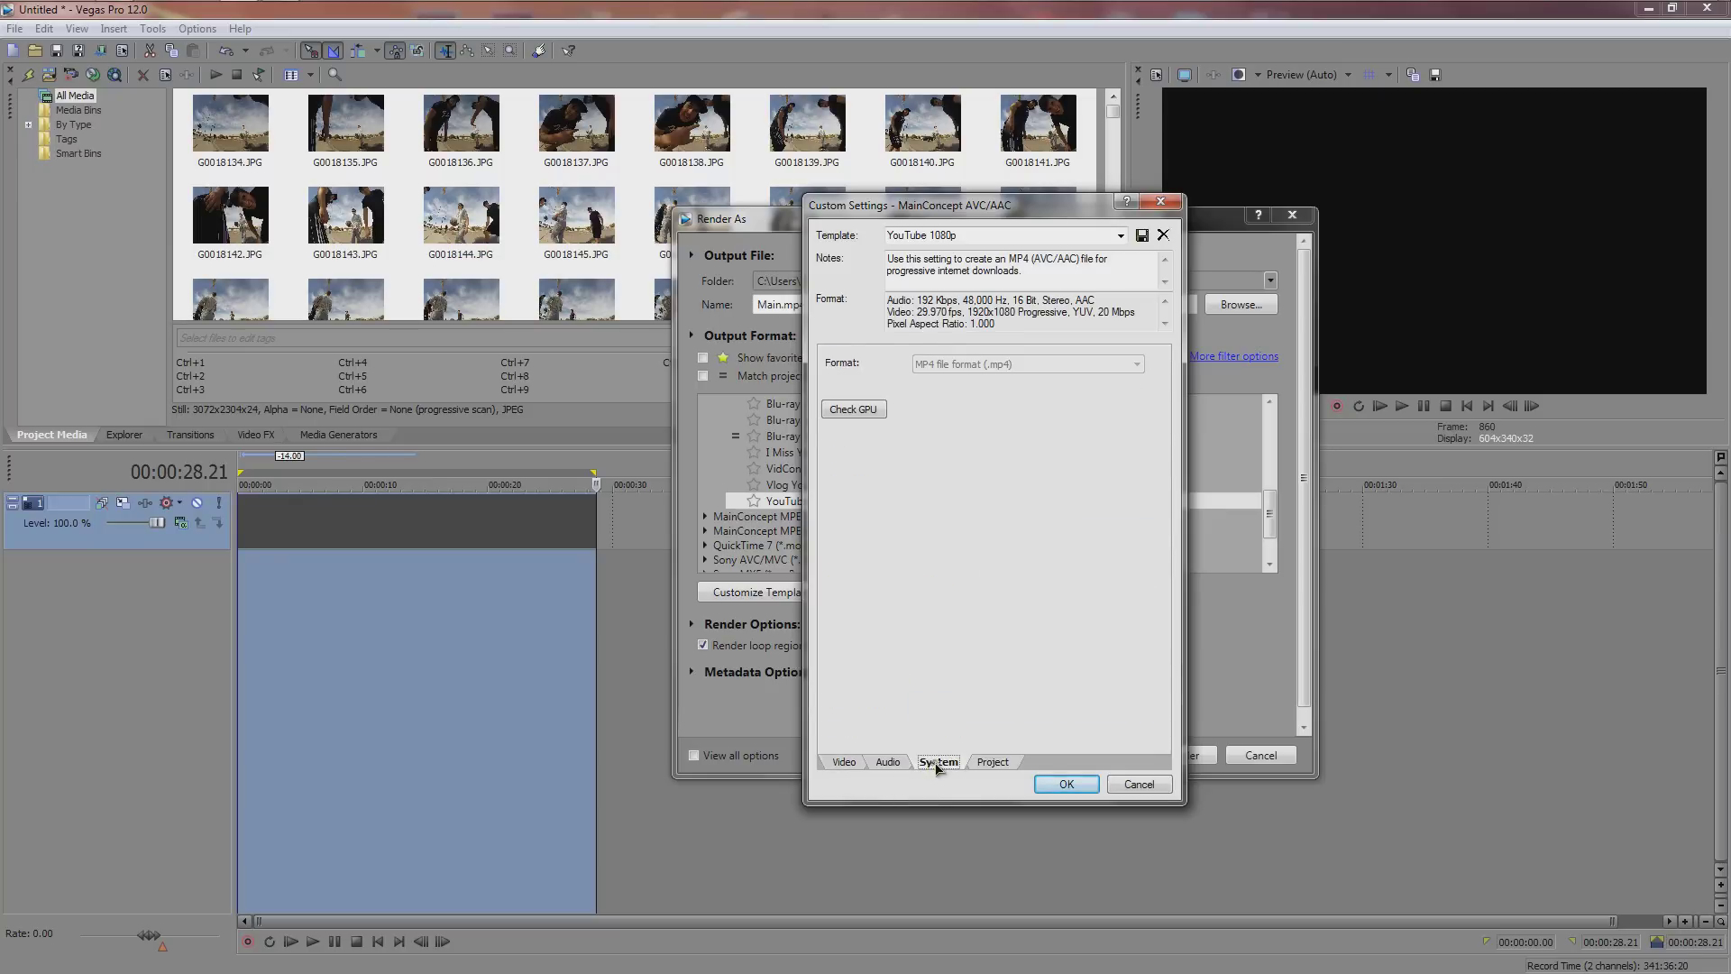
{"action": "left_click", "coordinate": [1002, 764]}
{"action": "left_click", "coordinate": [843, 763]}
{"action": "left_click", "coordinate": [1065, 783]}
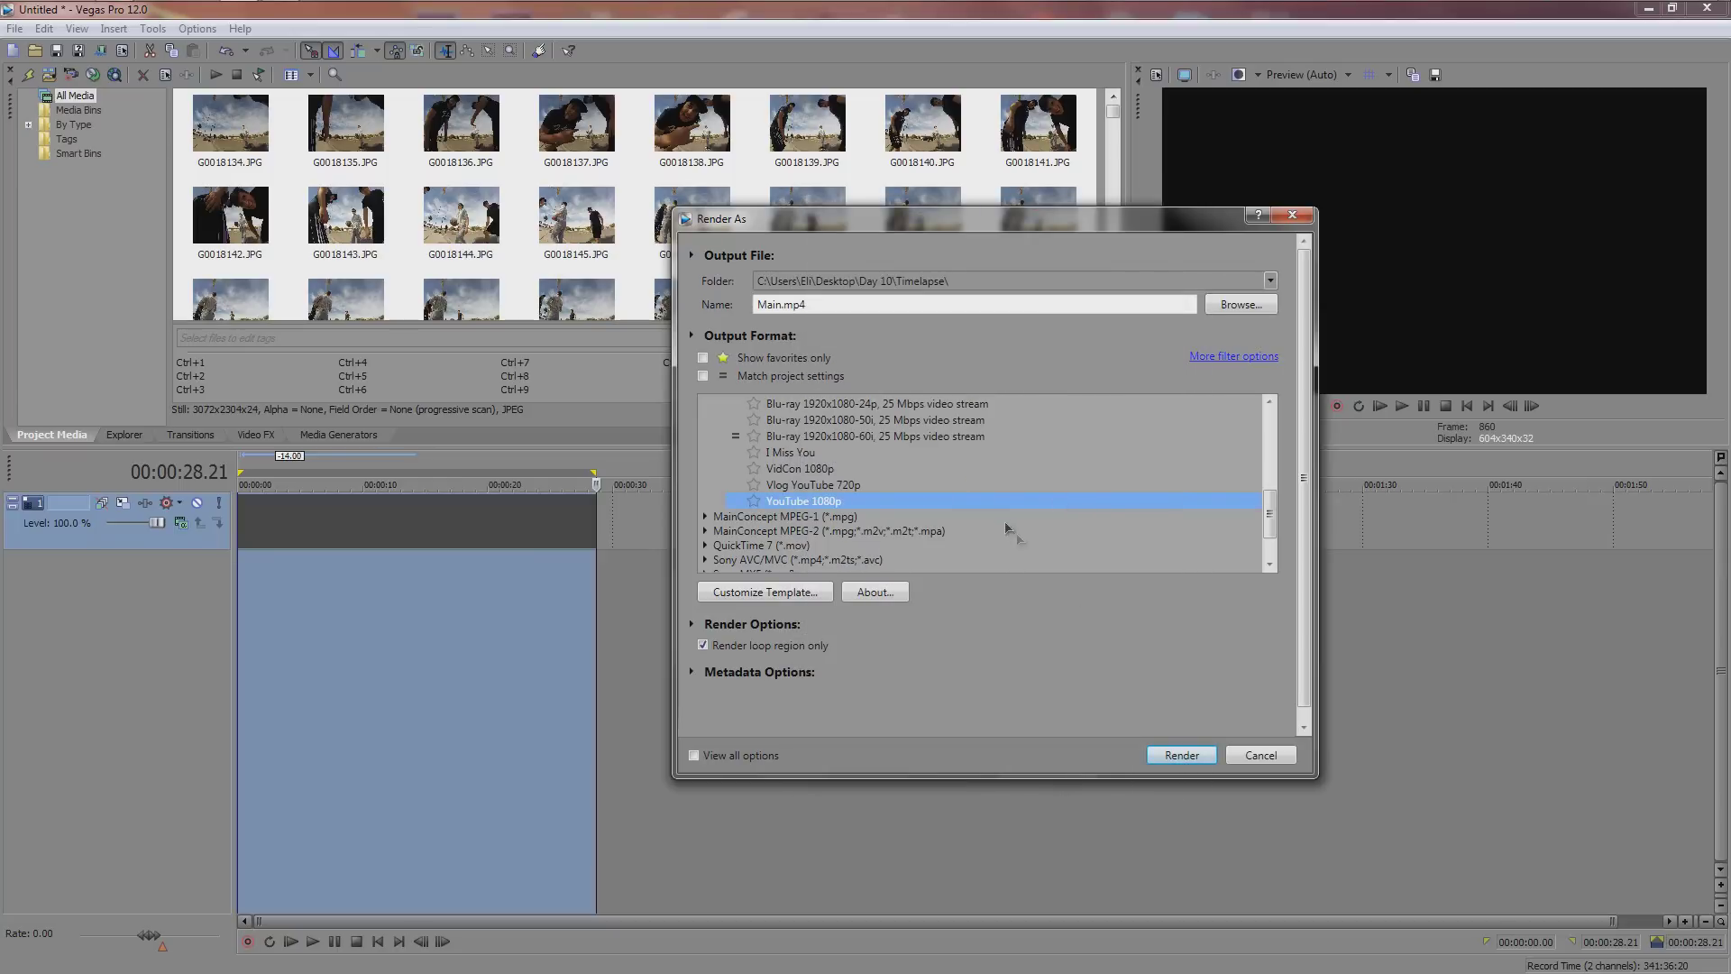
Render the photo sequence to Main.mp4 and dismiss the render progress dialog.
{"action": "left_click", "coordinate": [1183, 755]}
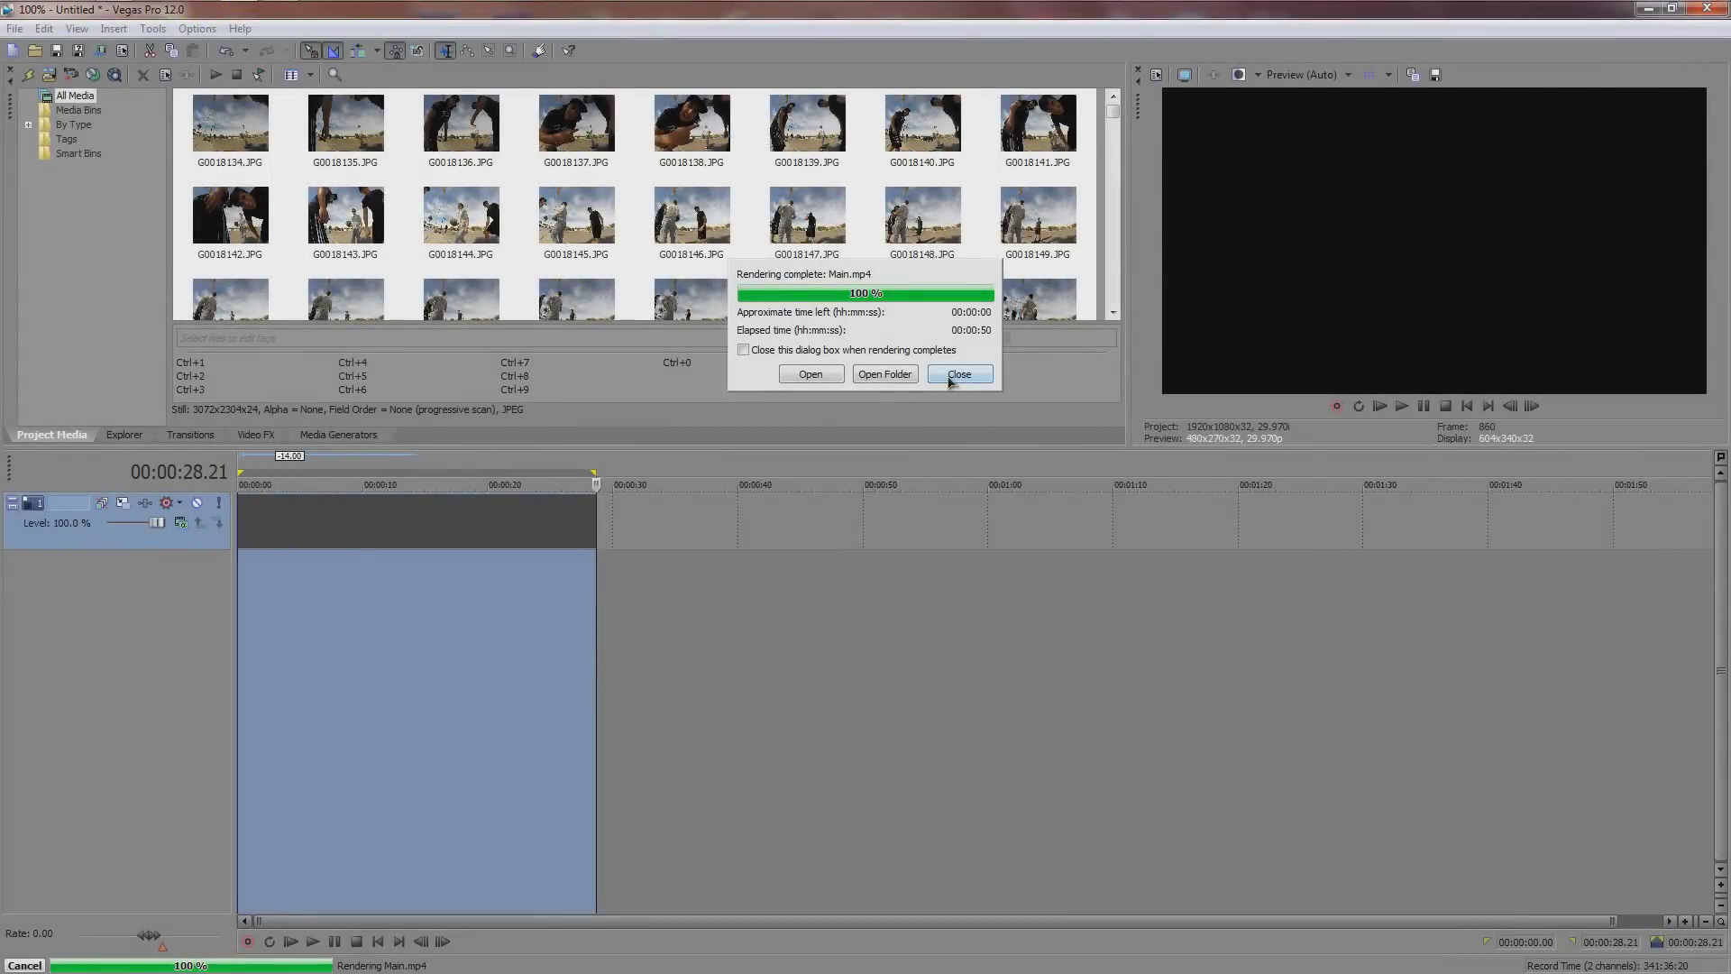
{"action": "left_click", "coordinate": [956, 375]}
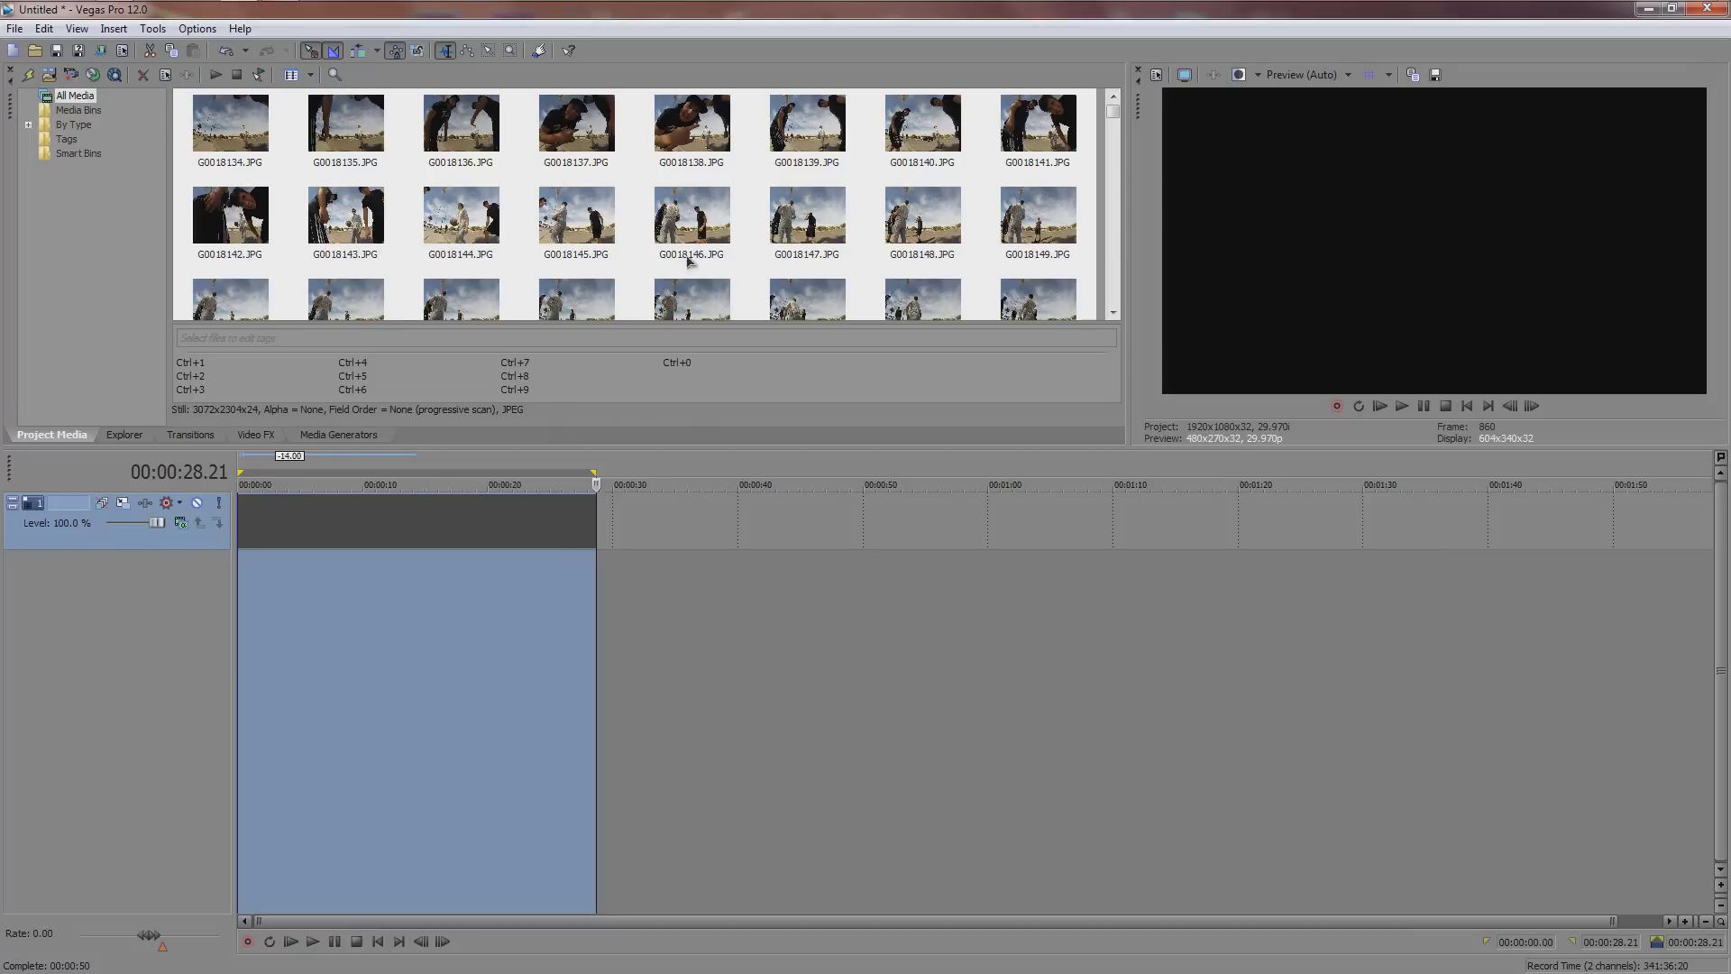
{"action": "mouse_move", "coordinate": [1114, 112]}
{"action": "left_mouse_down"}
{"action": "mouse_move", "coordinate": [1120, 271]}
{"action": "mouse_move", "coordinate": [1125, 112]}
{"action": "left_mouse_up"}
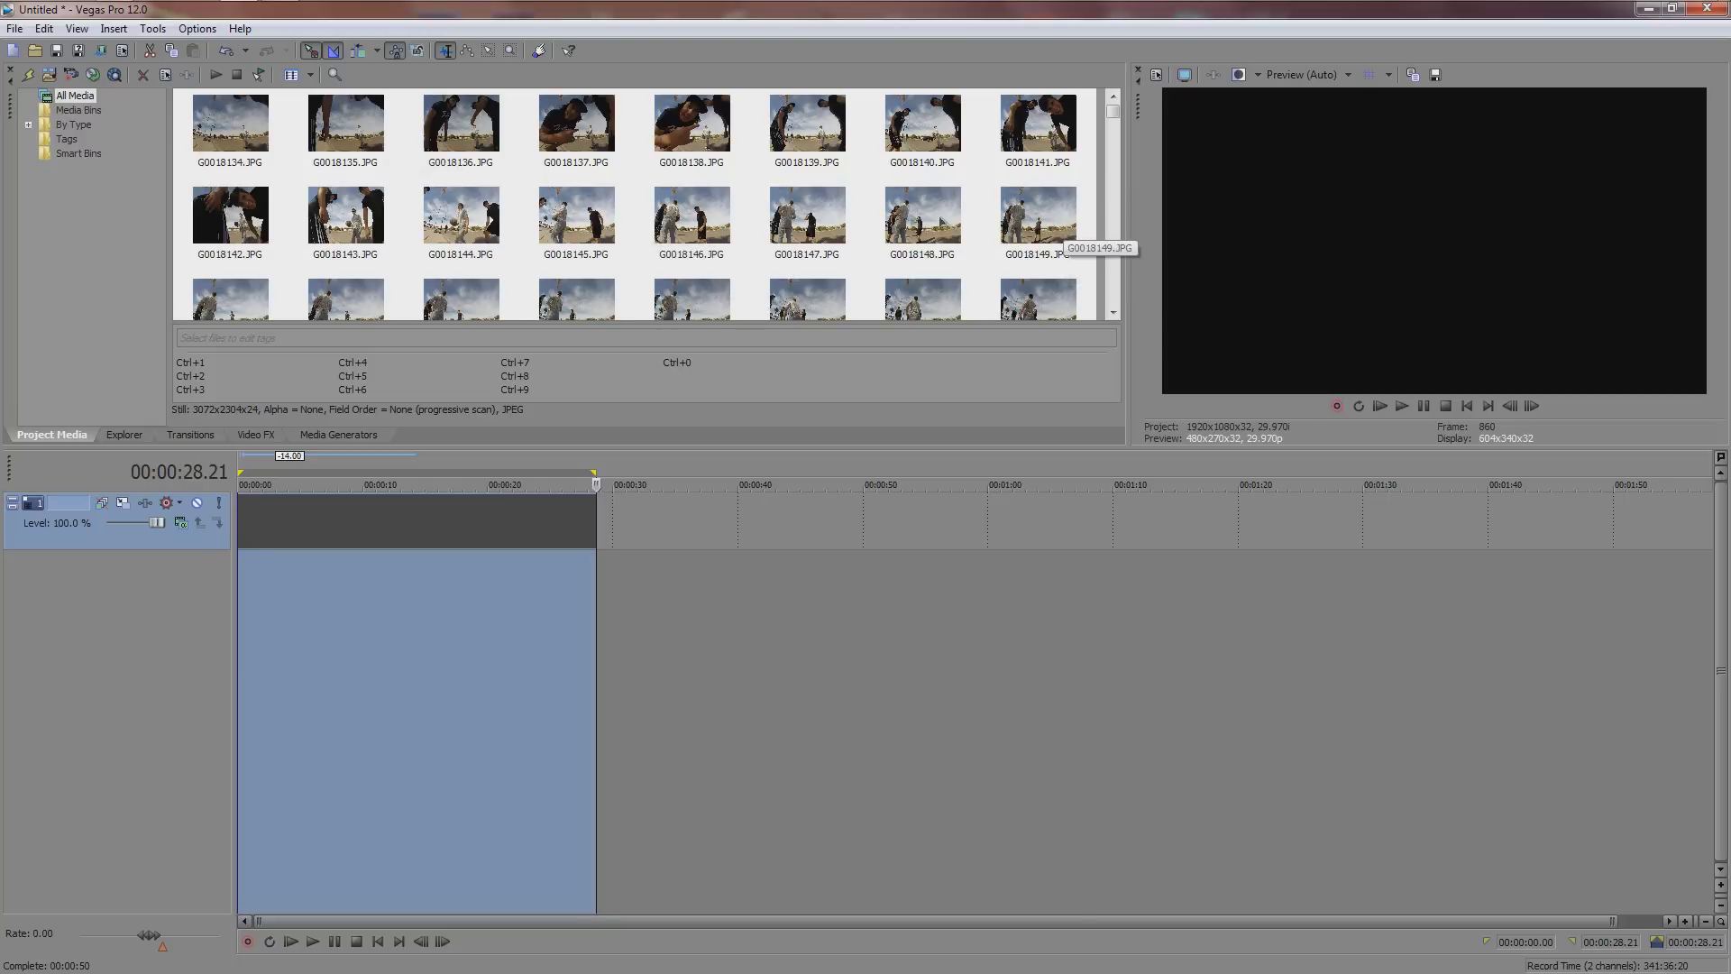
Create a new project from the HDV 720-30p (1280x720, 29.970 fps) template.
{"action": "left_click", "coordinate": [14, 28]}
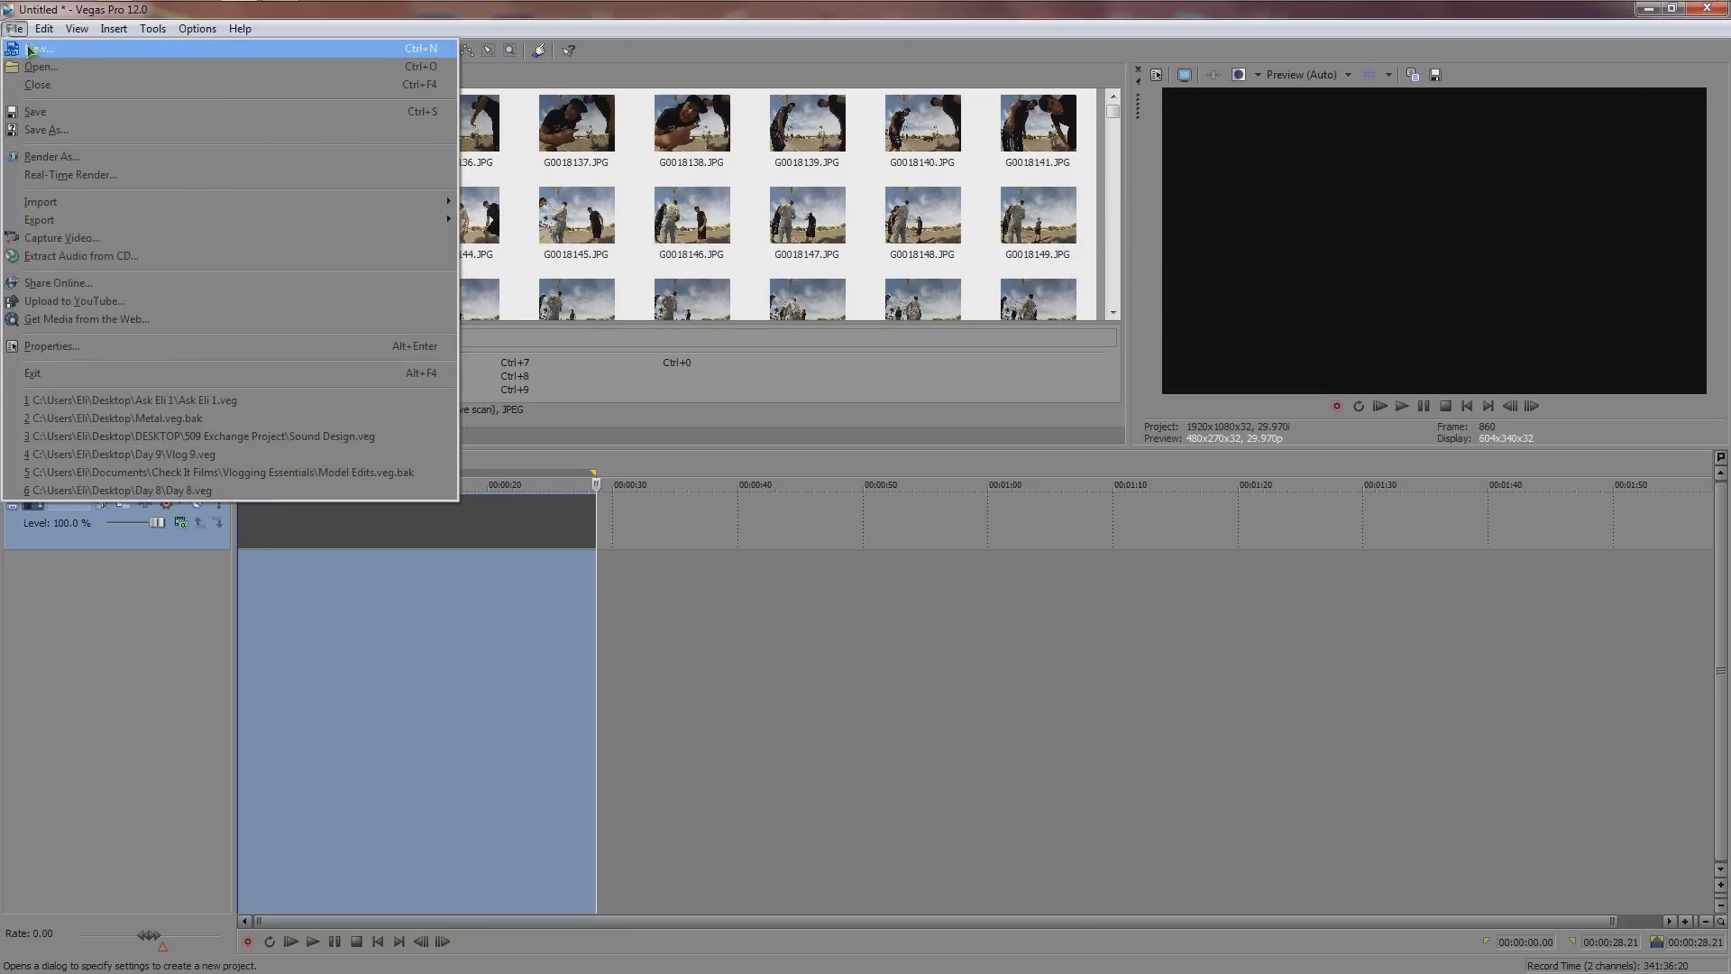
{"action": "left_click", "coordinate": [27, 43]}
{"action": "left_click", "coordinate": [880, 397]}
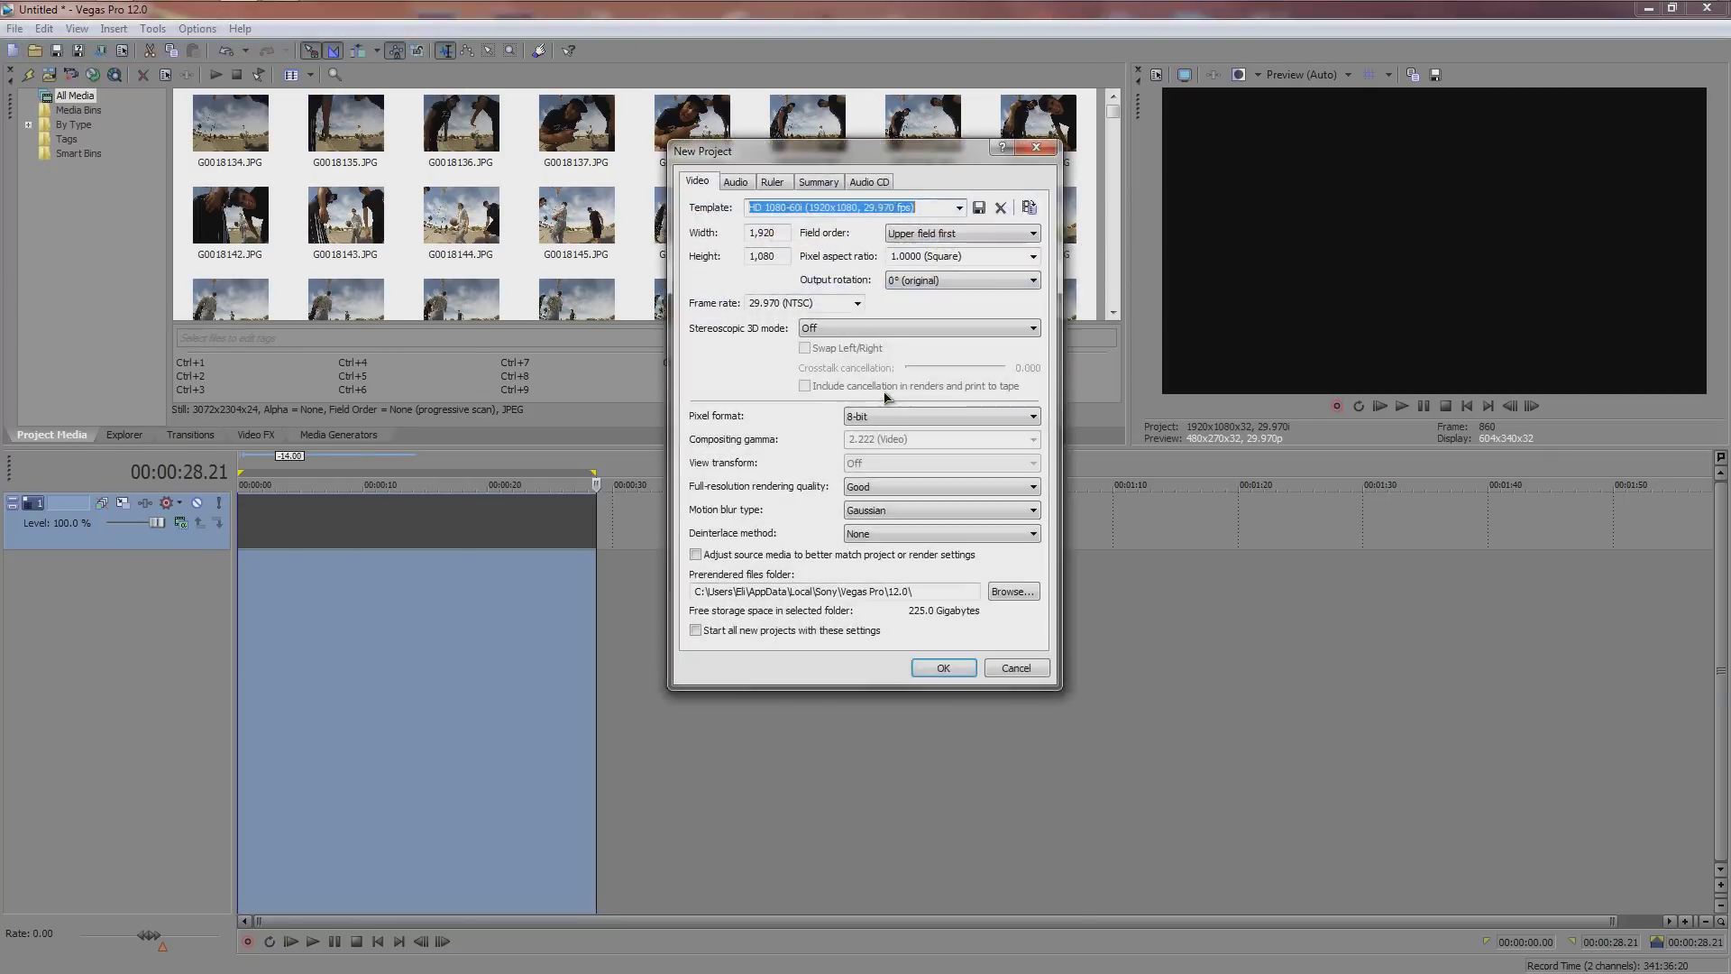
{"action": "left_click", "coordinate": [957, 209]}
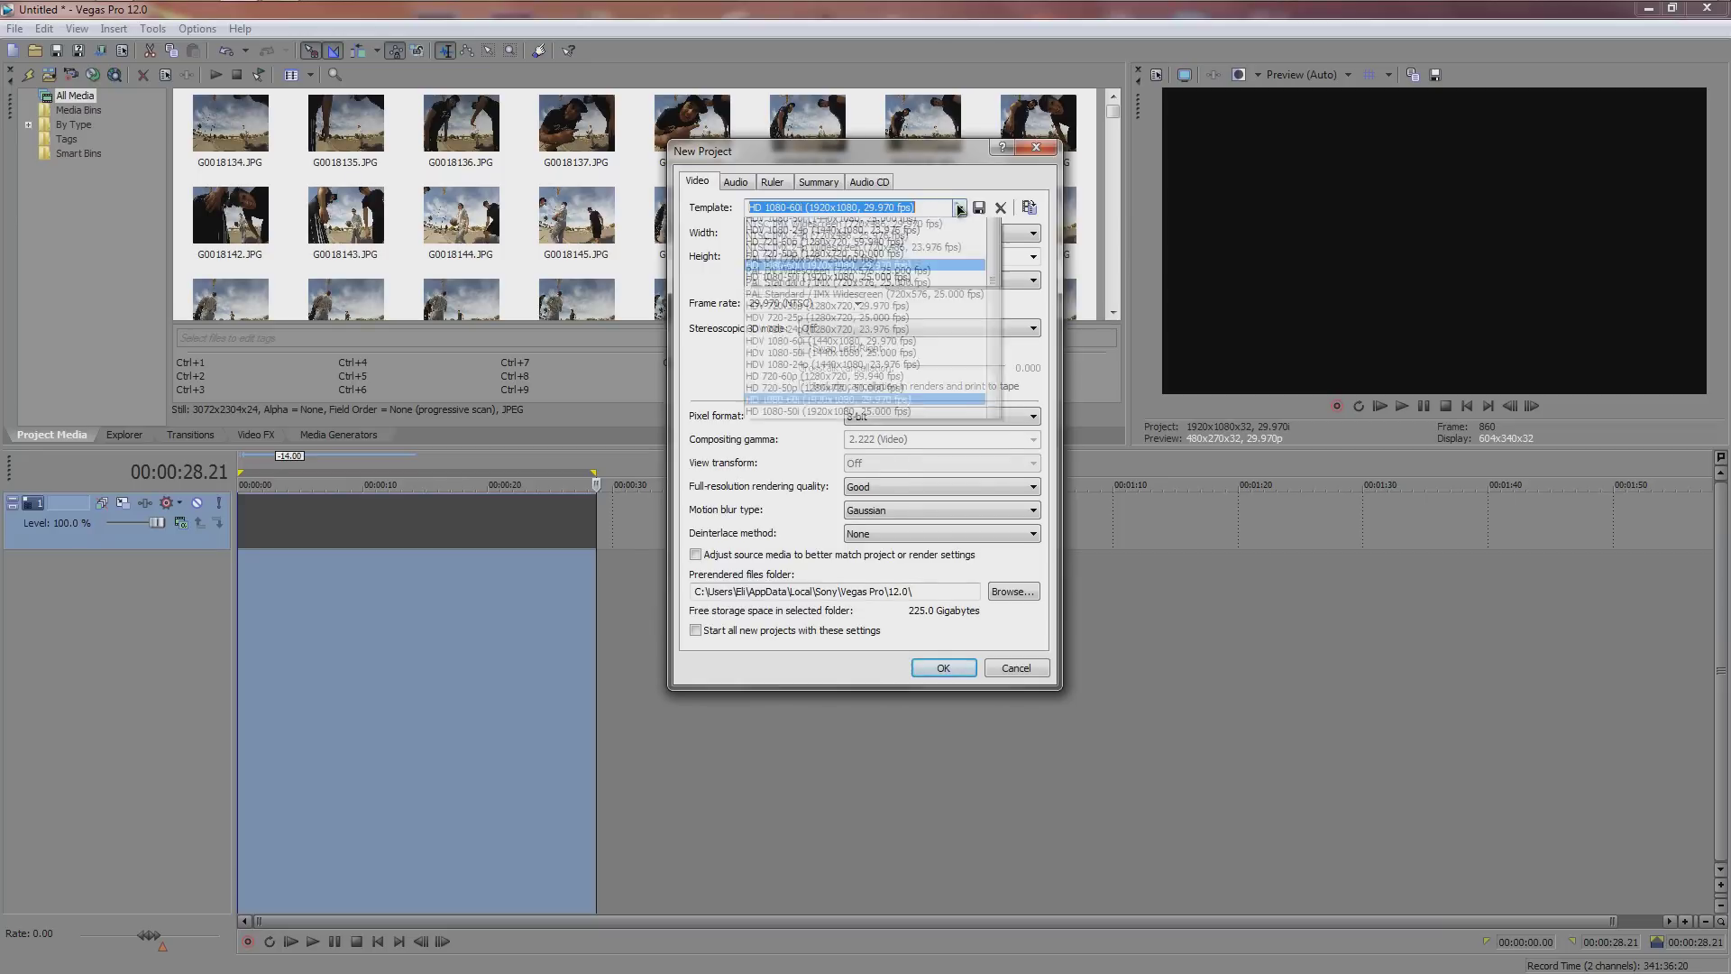
{"action": "left_click", "coordinate": [807, 423]}
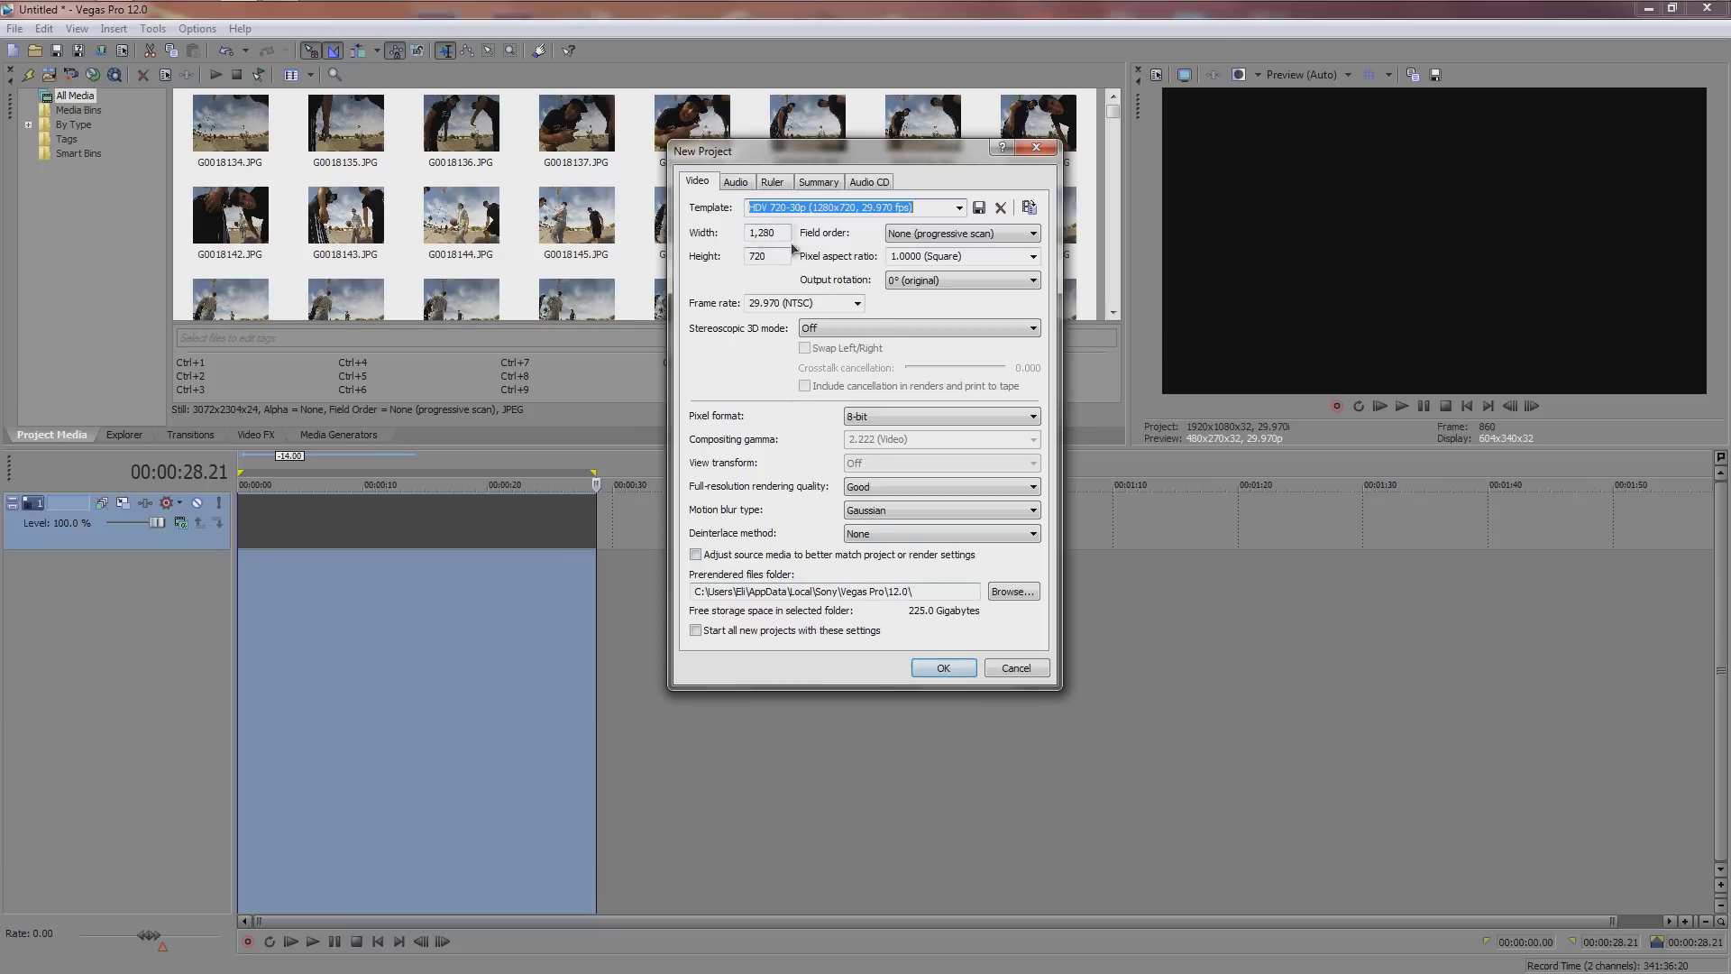
{"action": "left_click", "coordinate": [940, 667]}
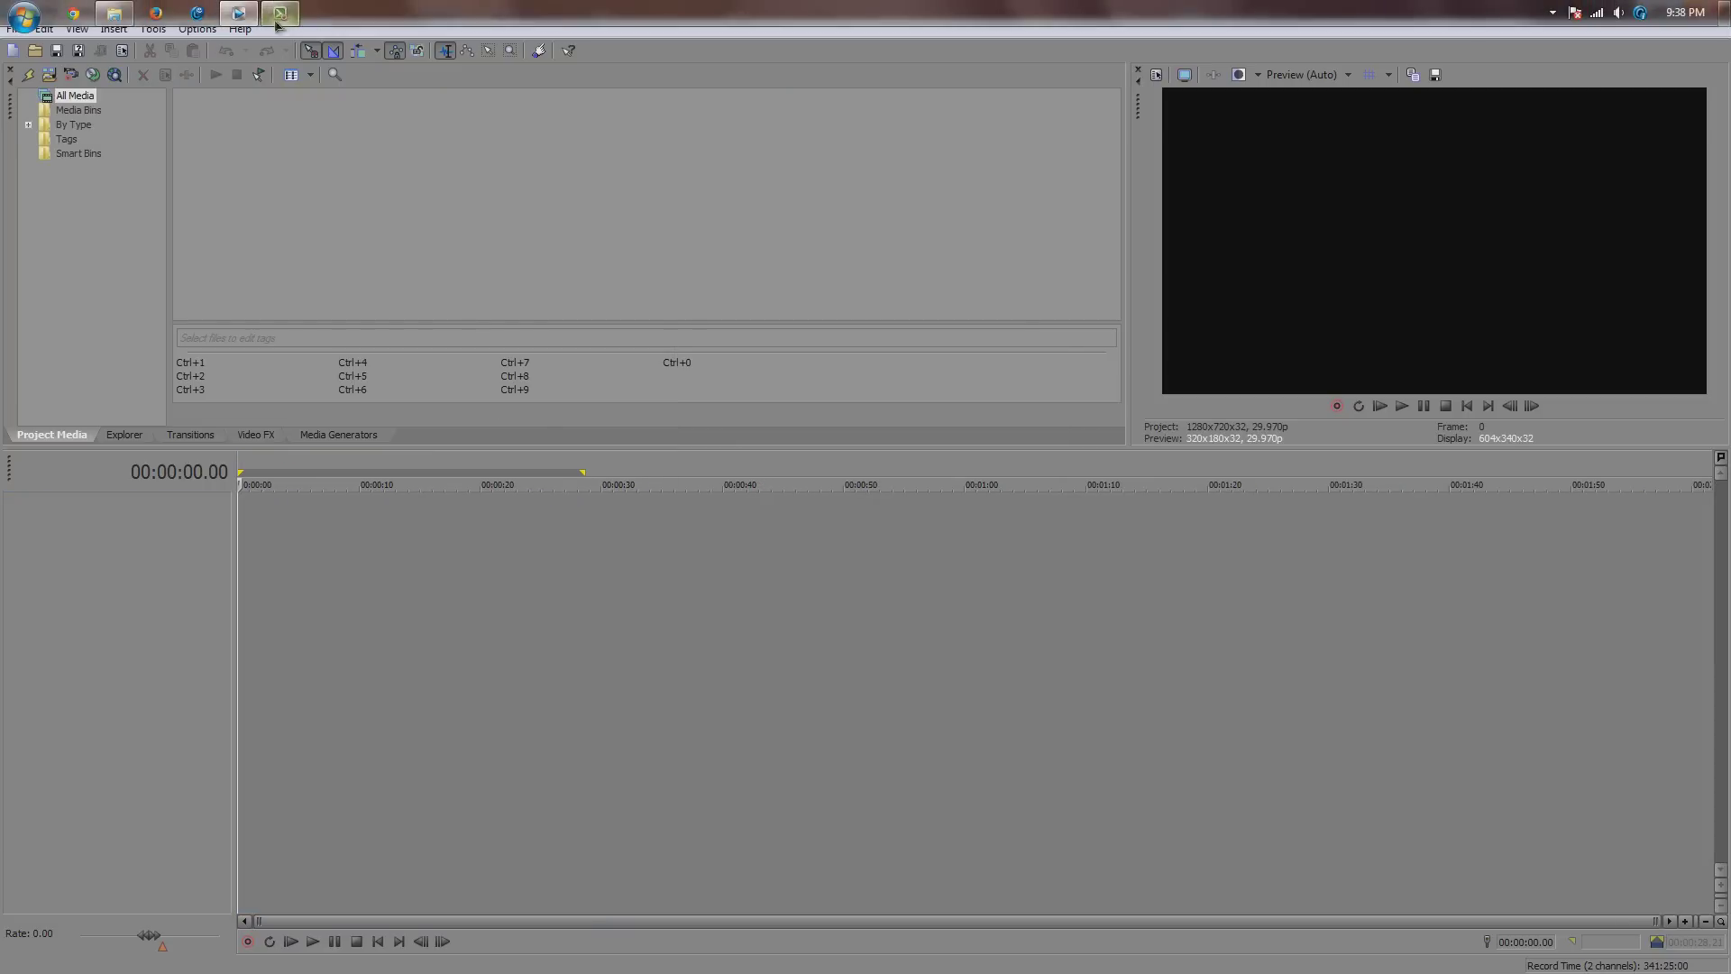
Add the rendered Main video from the Timelapse folder to the start of the empty timeline and delete its audio track.
{"action": "left_click", "coordinate": [112, 15]}
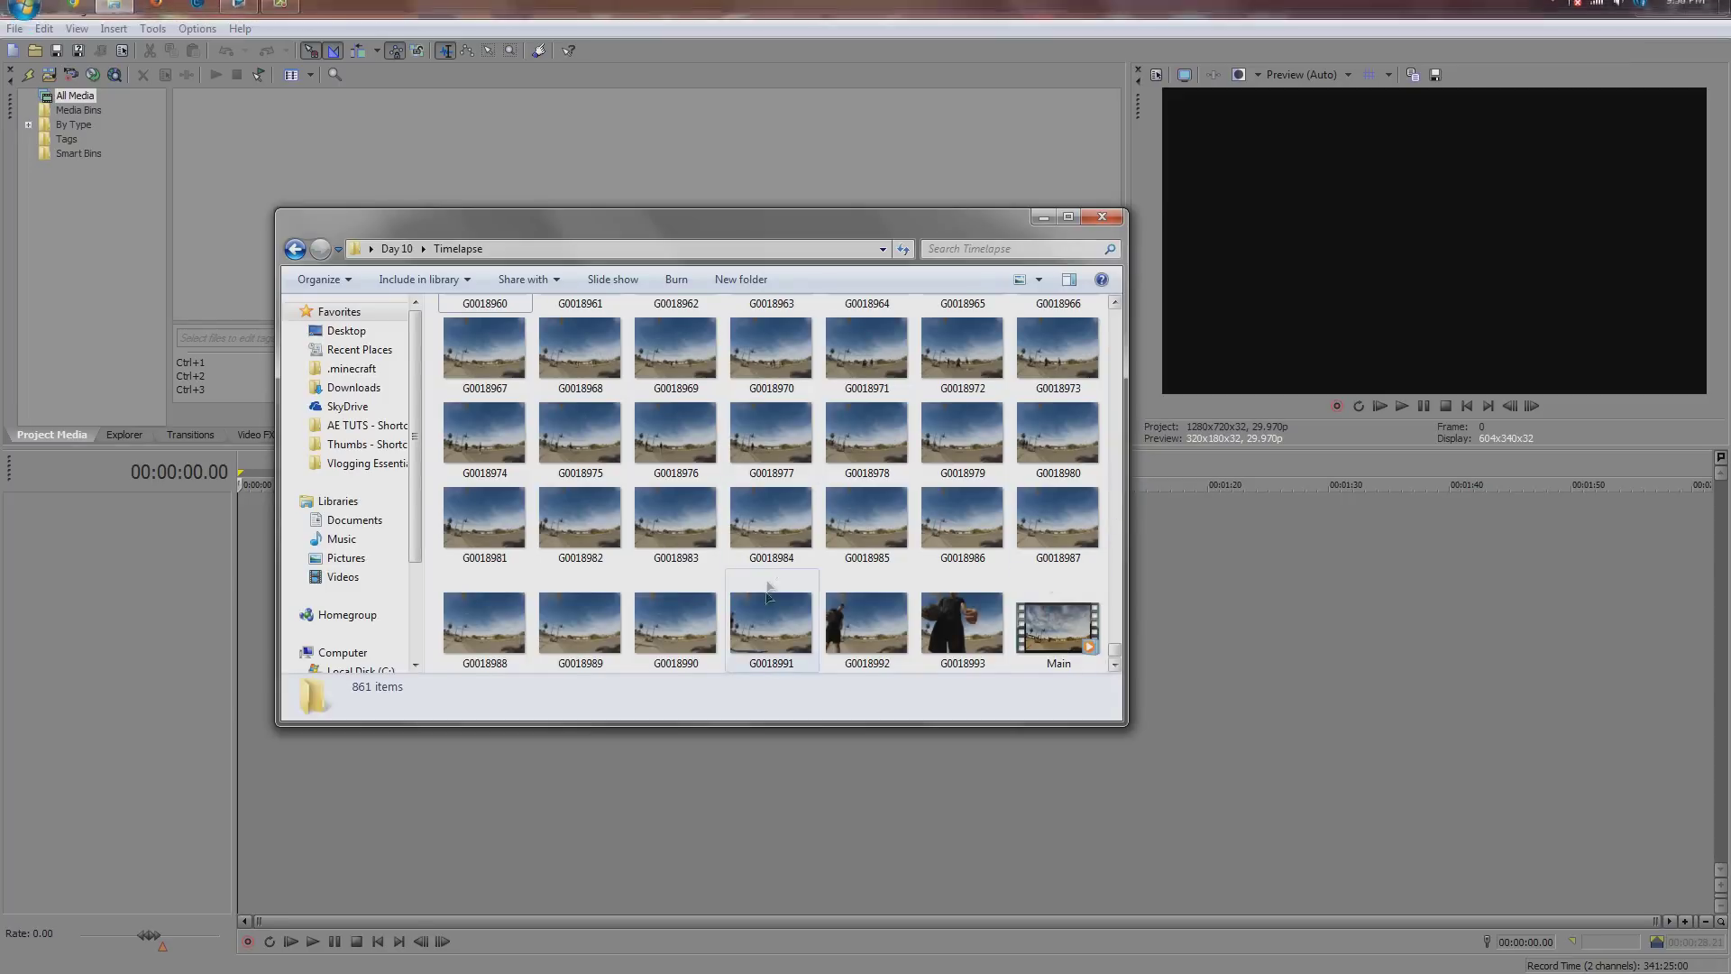
{"action": "left_click", "coordinate": [1060, 642]}
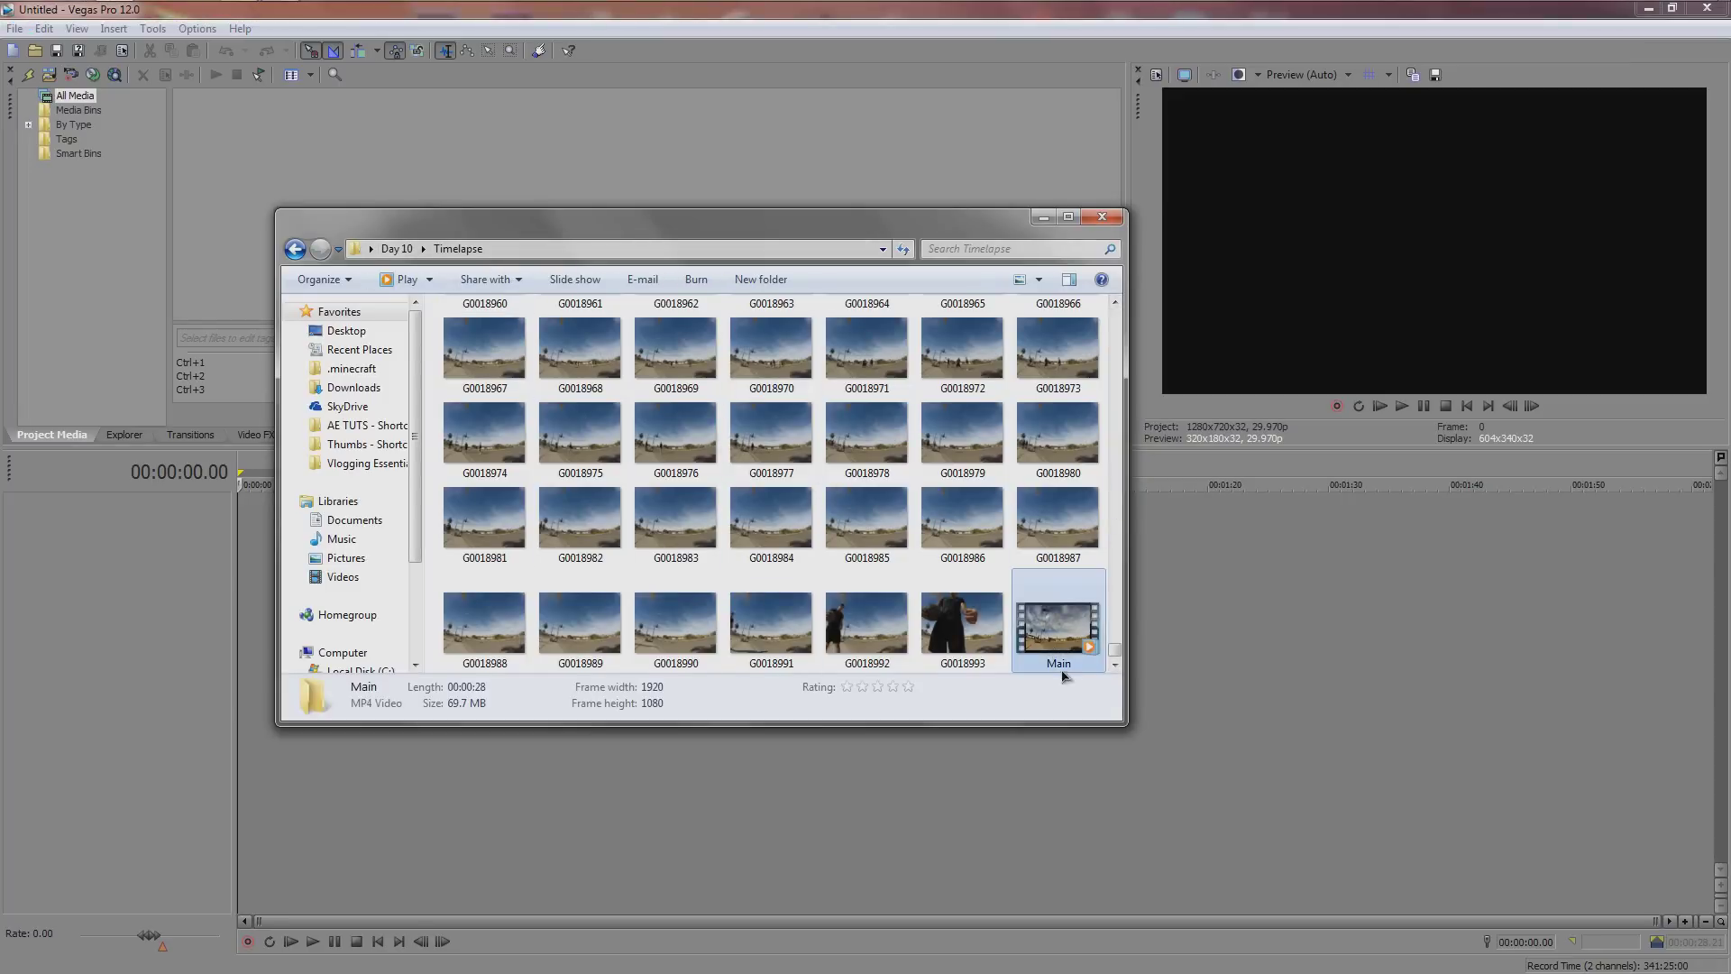
{"action": "left_click_drag", "start_coordinate": [1060, 642], "coordinate": [221, 597]}
{"action": "key", "text": "space"}
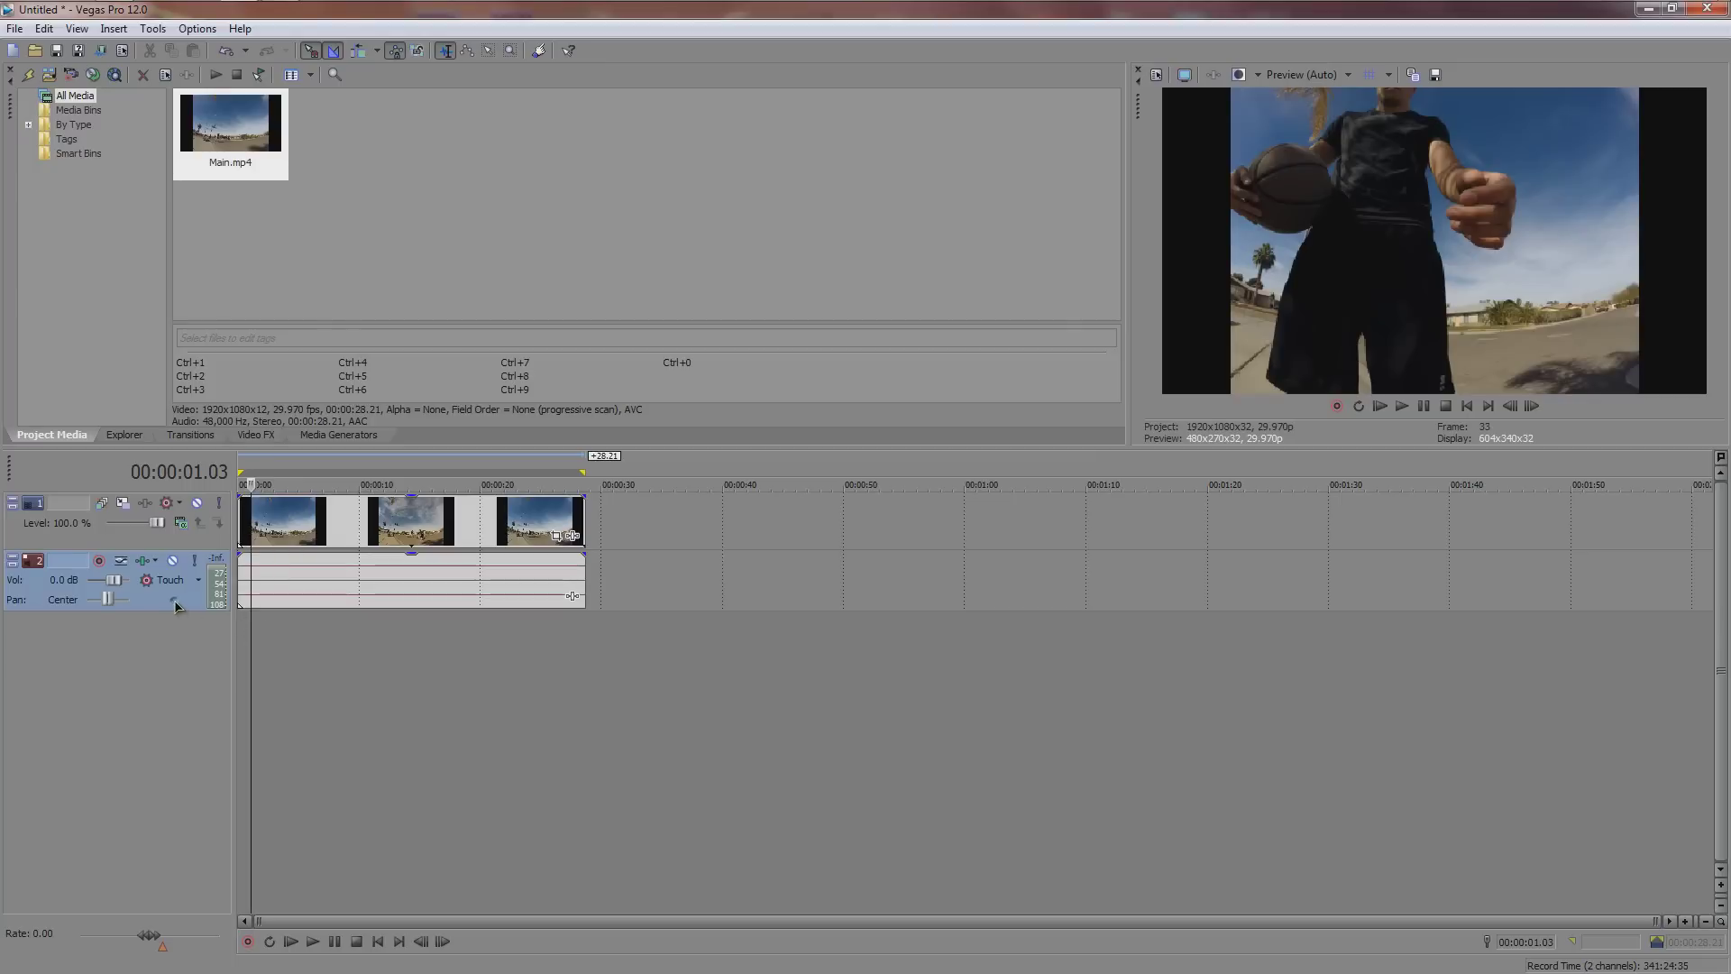
{"action": "right_click", "coordinate": [177, 608]}
{"action": "key", "text": "Delete"}
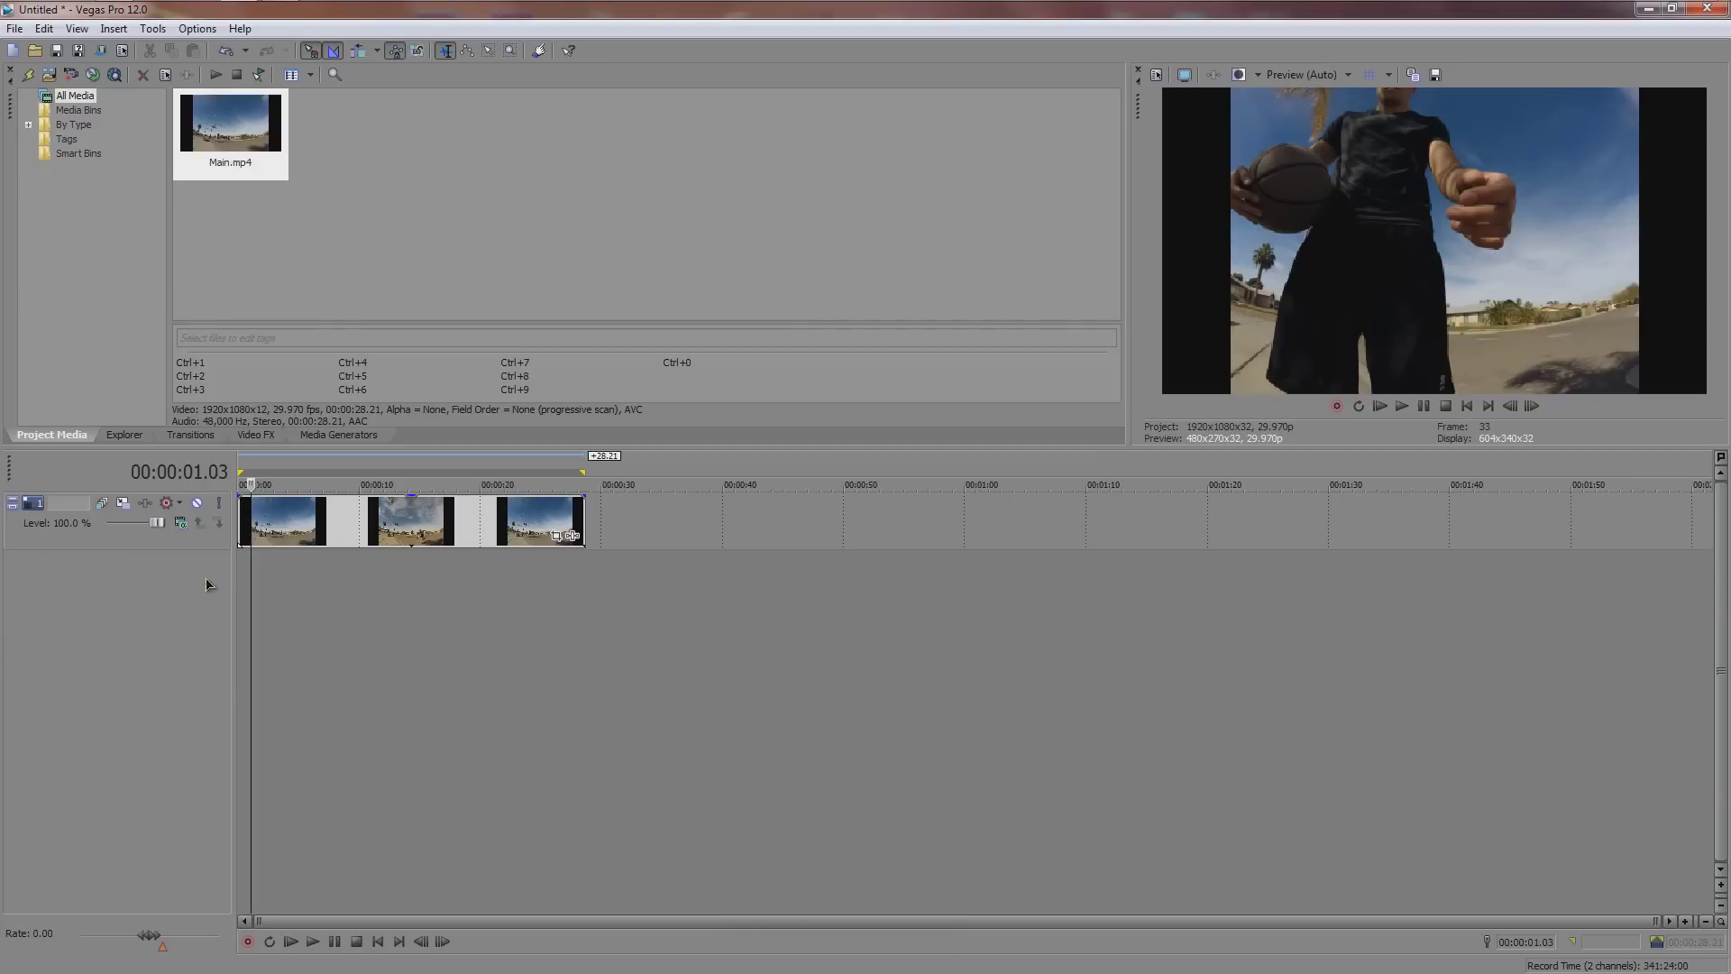
Play the timelapse clip from the start of the timeline and enlarge the video preview area.
{"action": "left_click", "coordinate": [236, 484]}
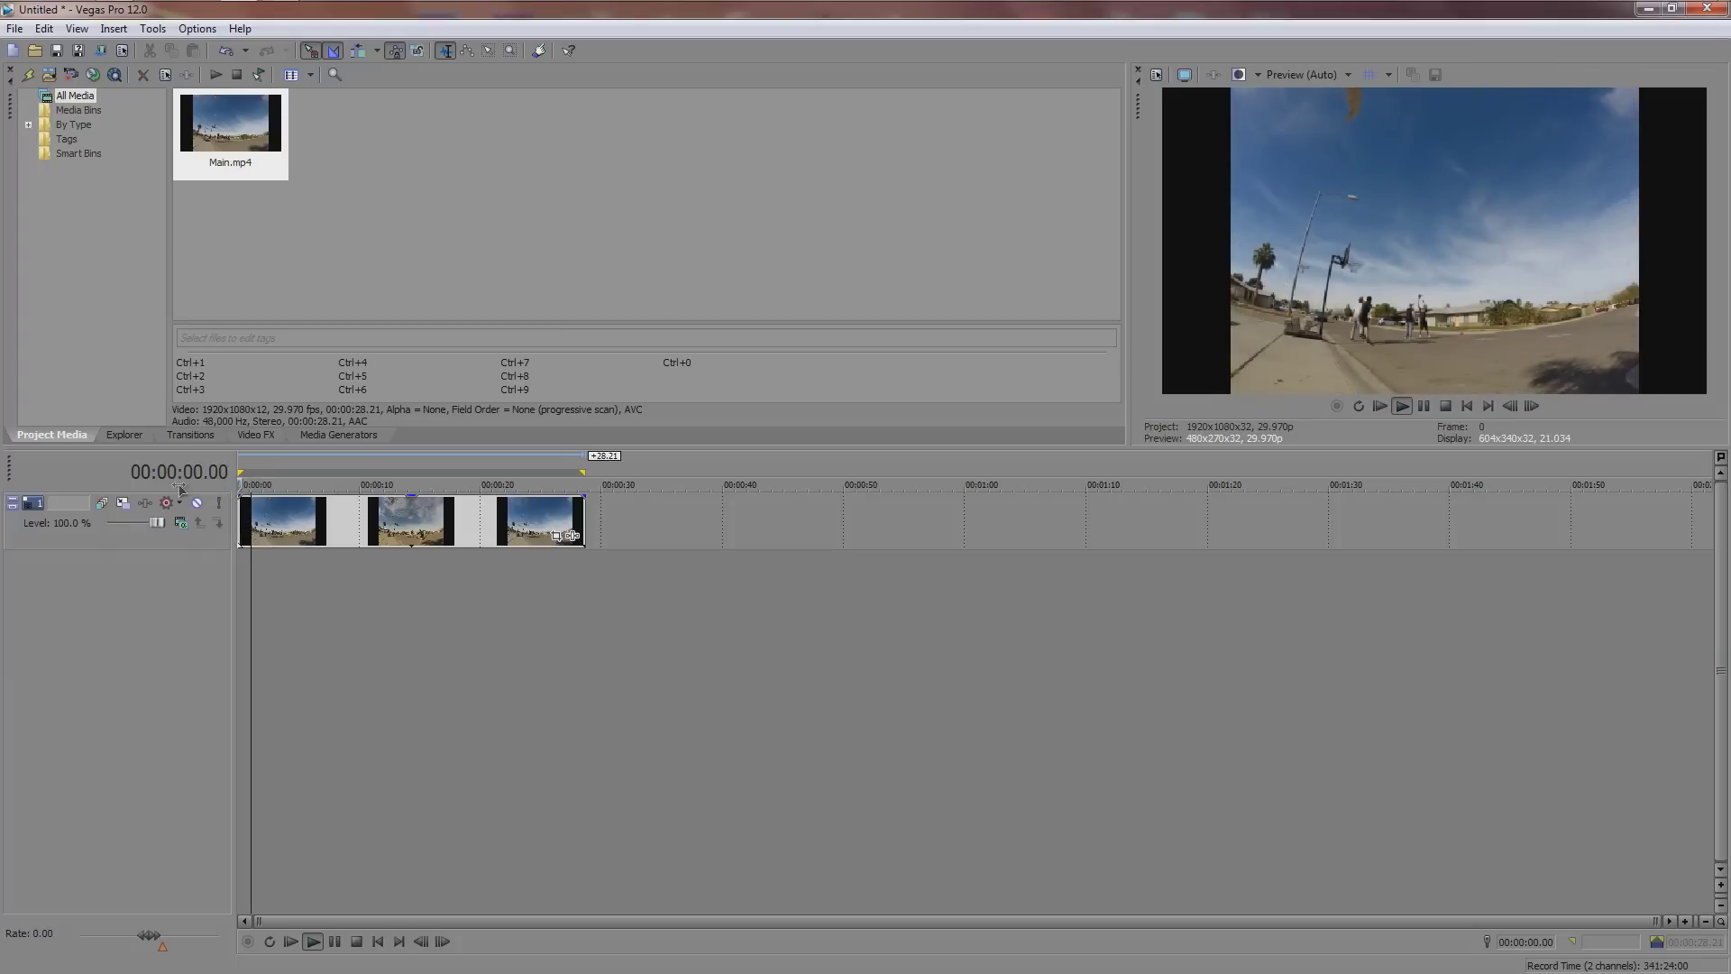
{"action": "key", "text": "space"}
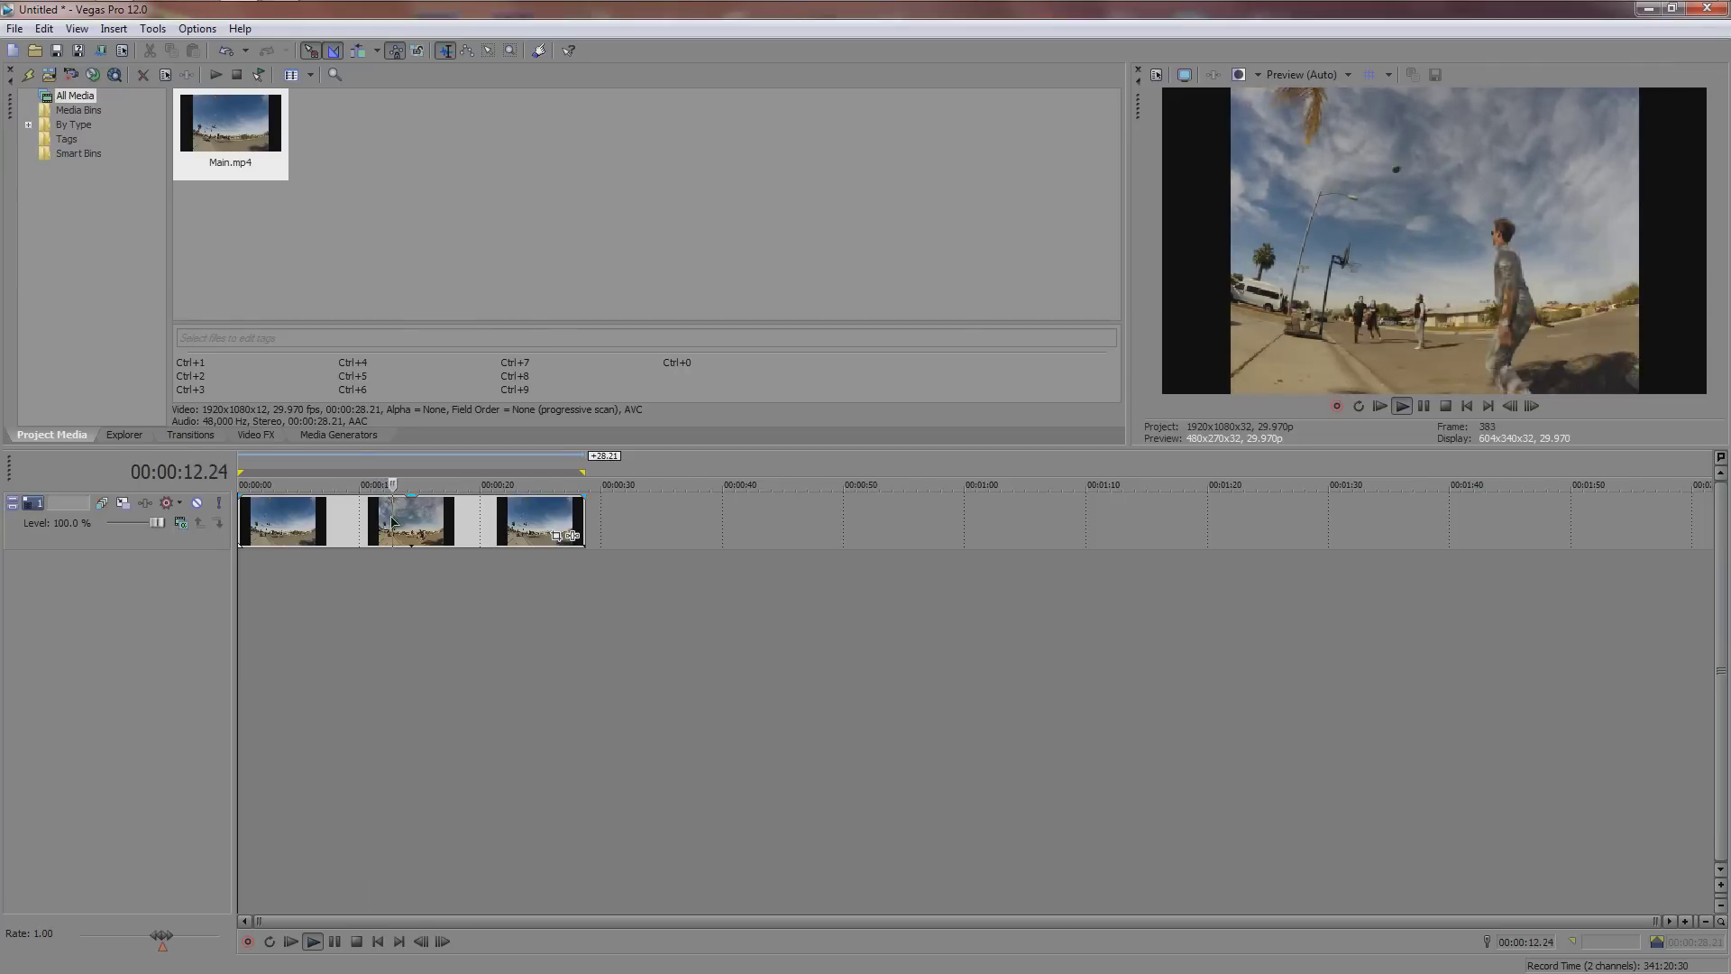
{"action": "left_click", "coordinate": [797, 526]}
{"action": "left_click_drag", "start_coordinate": [1127, 321], "coordinate": [837, 324]}
{"action": "left_click_drag", "start_coordinate": [1084, 455], "coordinate": [1003, 619]}
Set the Main video event's properties to Disable resample.
{"action": "right_click", "coordinate": [455, 695]}
{"action": "left_click", "coordinate": [423, 690]}
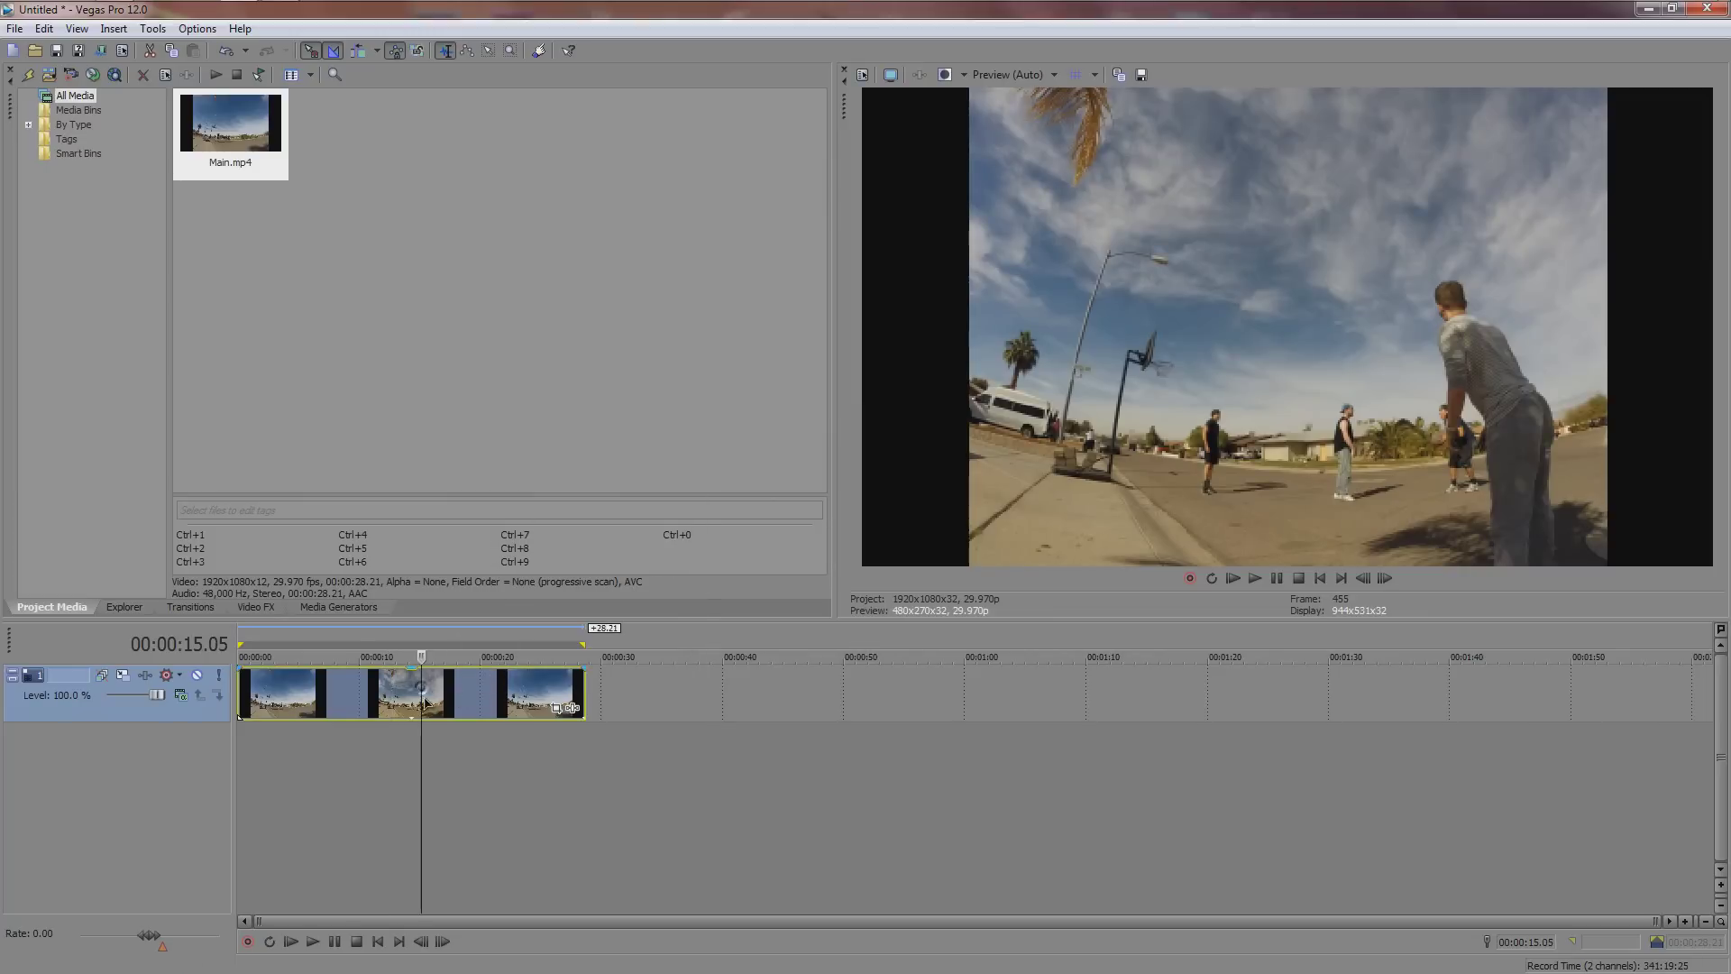
{"action": "right_click", "coordinate": [443, 690]}
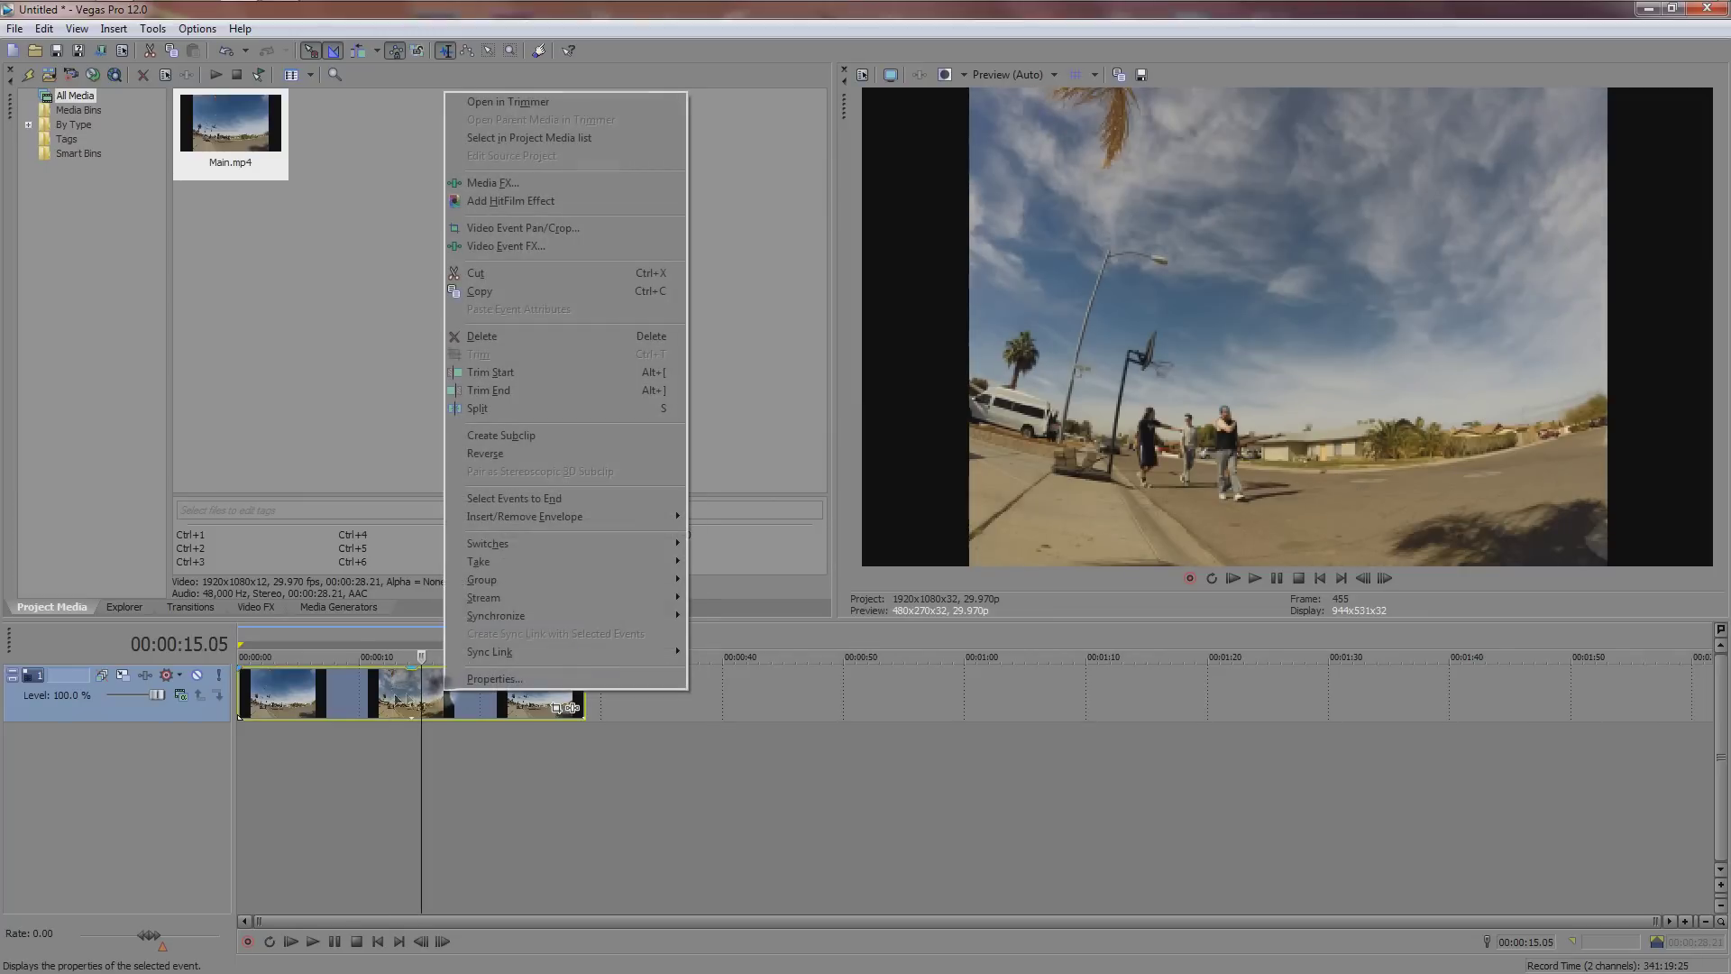
{"action": "left_click", "coordinate": [482, 680]}
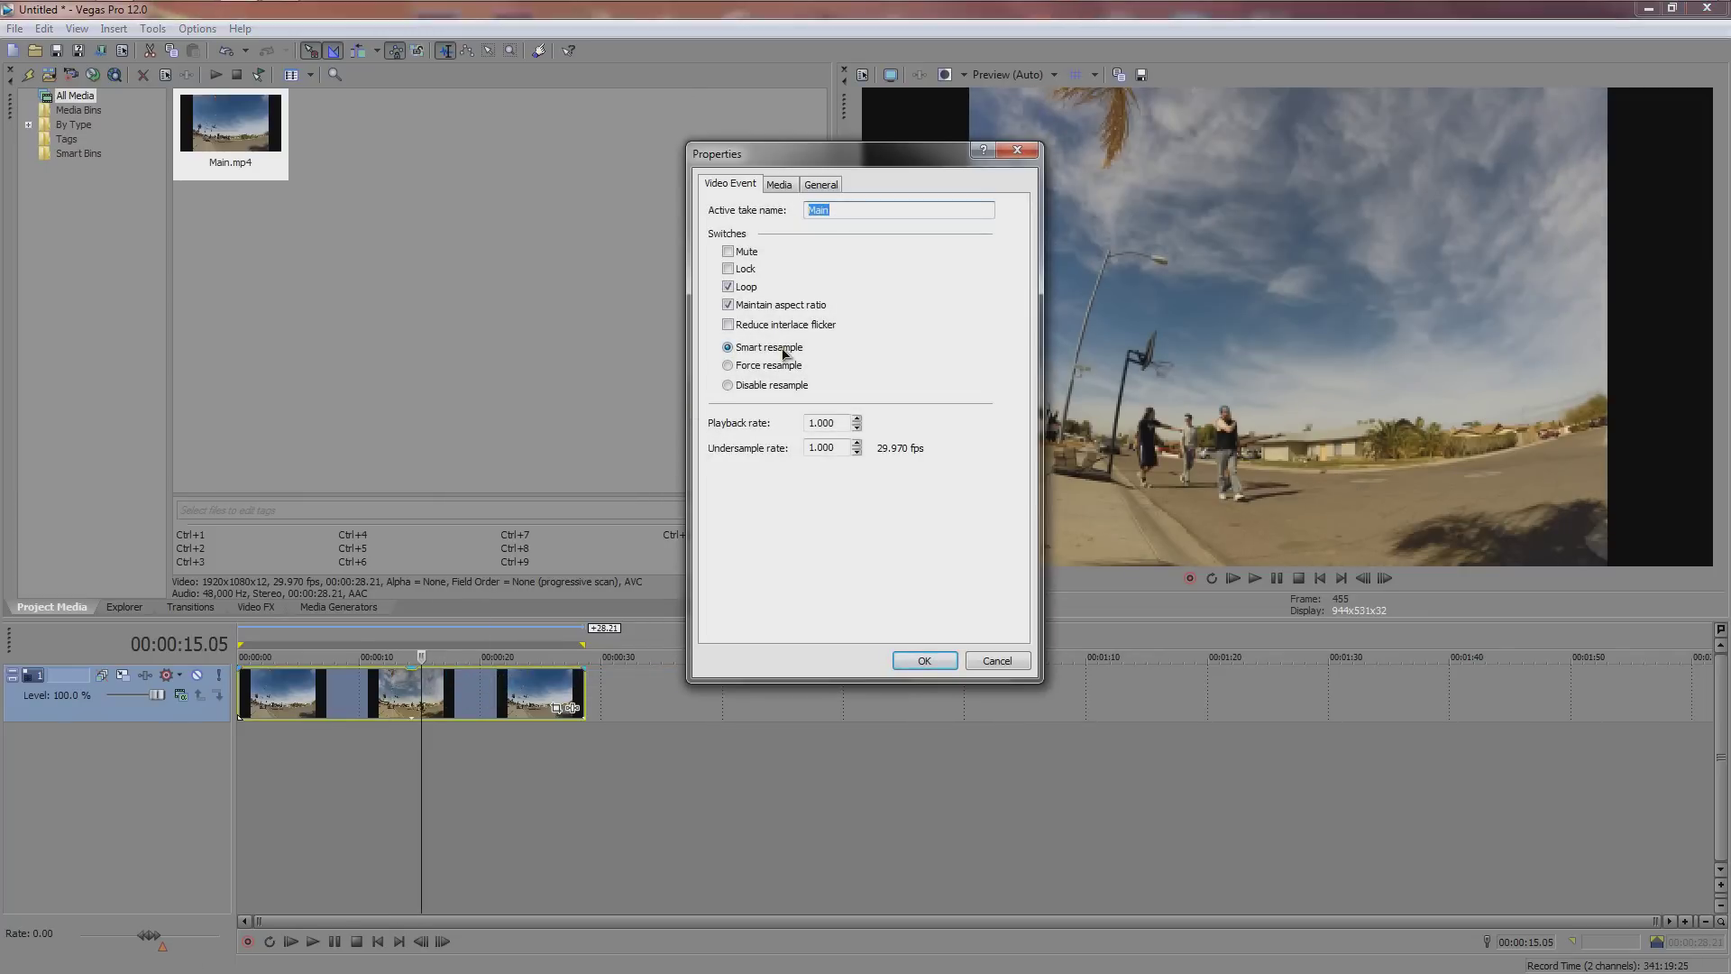
{"action": "left_click", "coordinate": [728, 386]}
{"action": "left_click", "coordinate": [925, 661]}
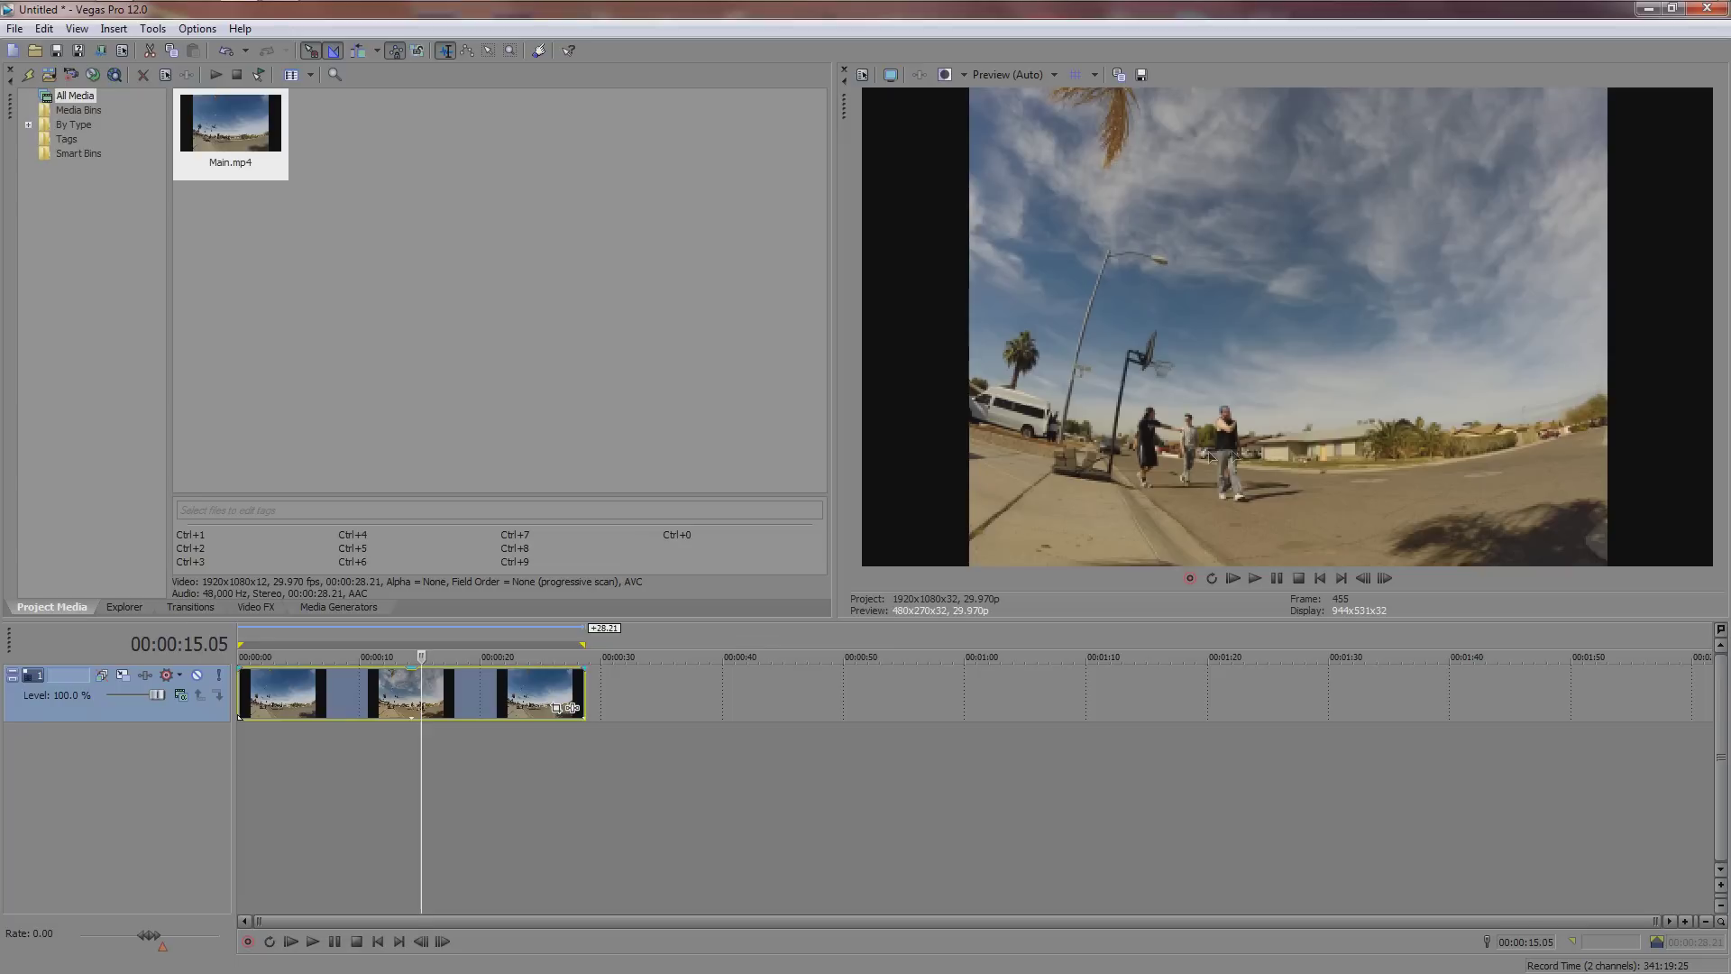
Set the video preview quality to Best (Full) and play the timelapse clip from the start.
{"action": "left_click", "coordinate": [996, 80]}
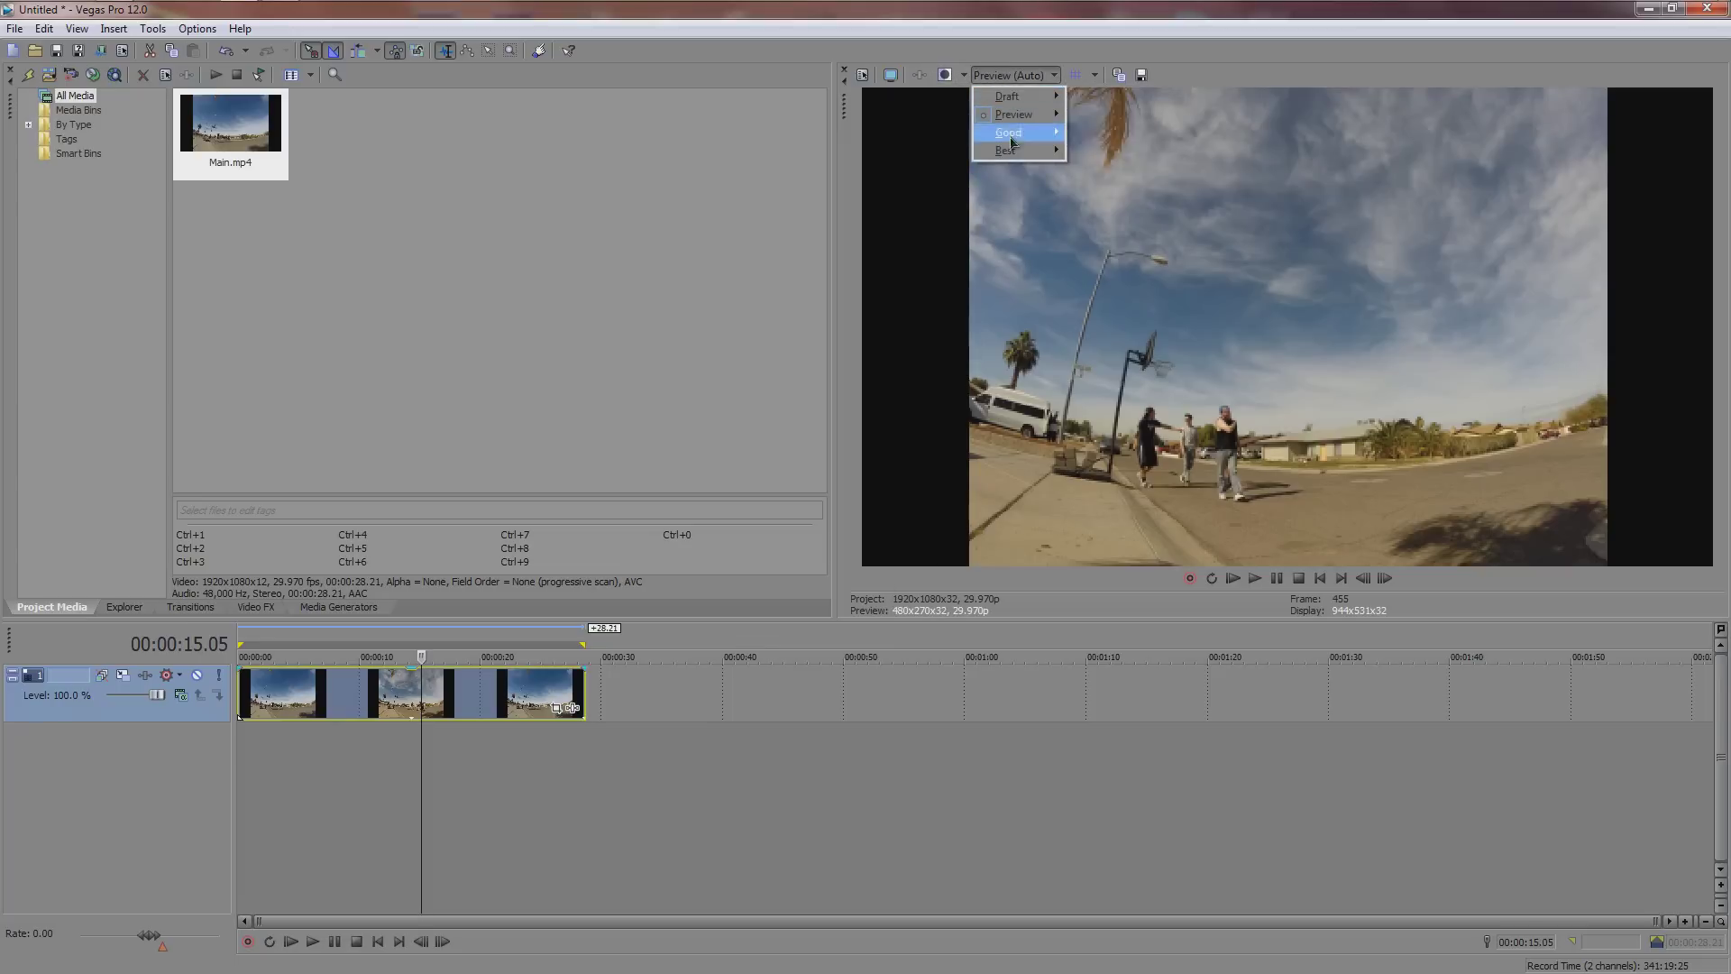
{"action": "mouse_move", "coordinate": [1015, 153]}
{"action": "left_click", "coordinate": [1097, 168]}
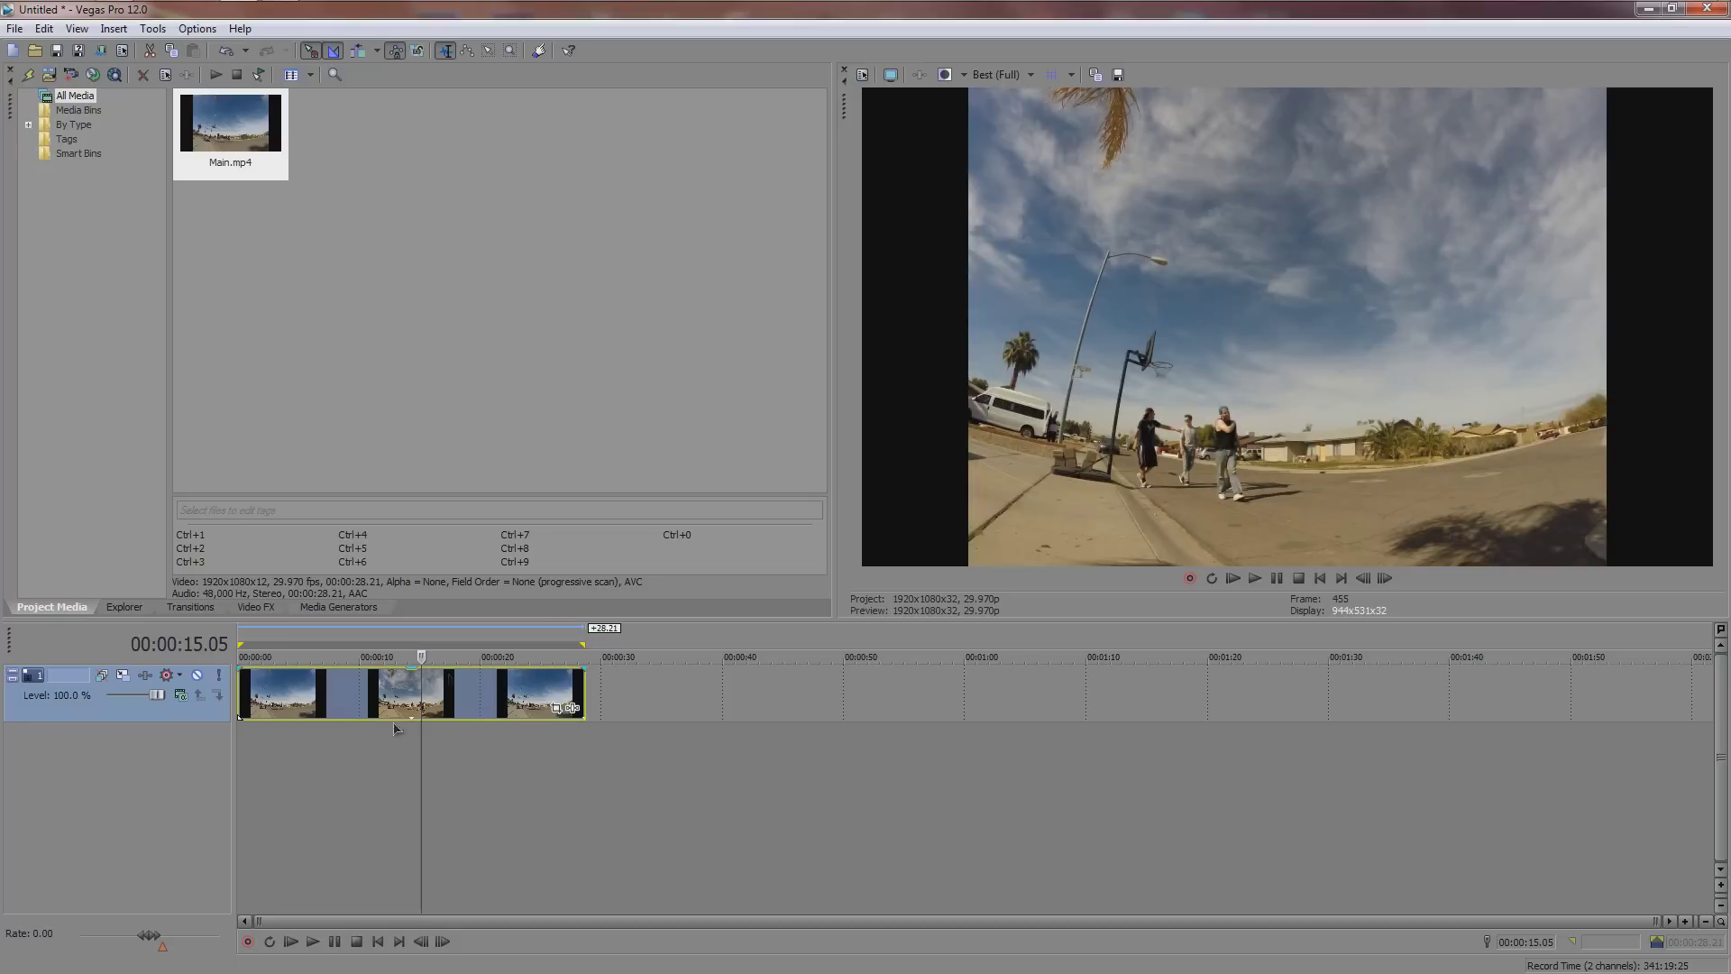
{"action": "left_click", "coordinate": [290, 942]}
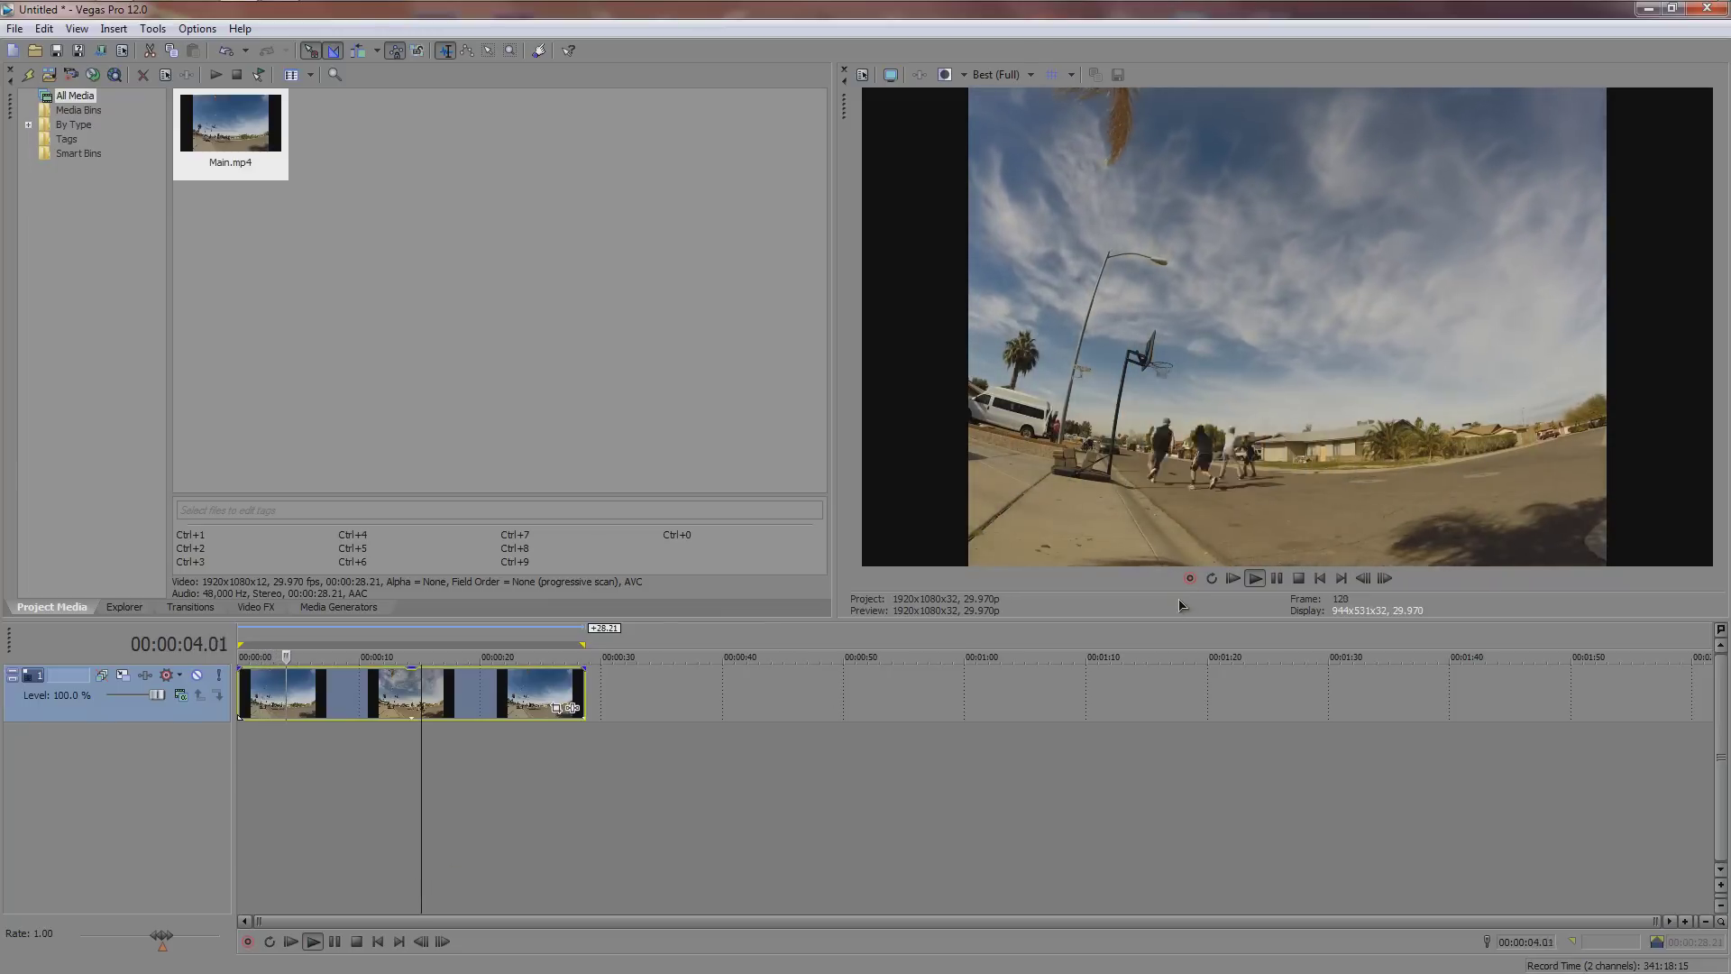
{"action": "left_click", "coordinate": [379, 750]}
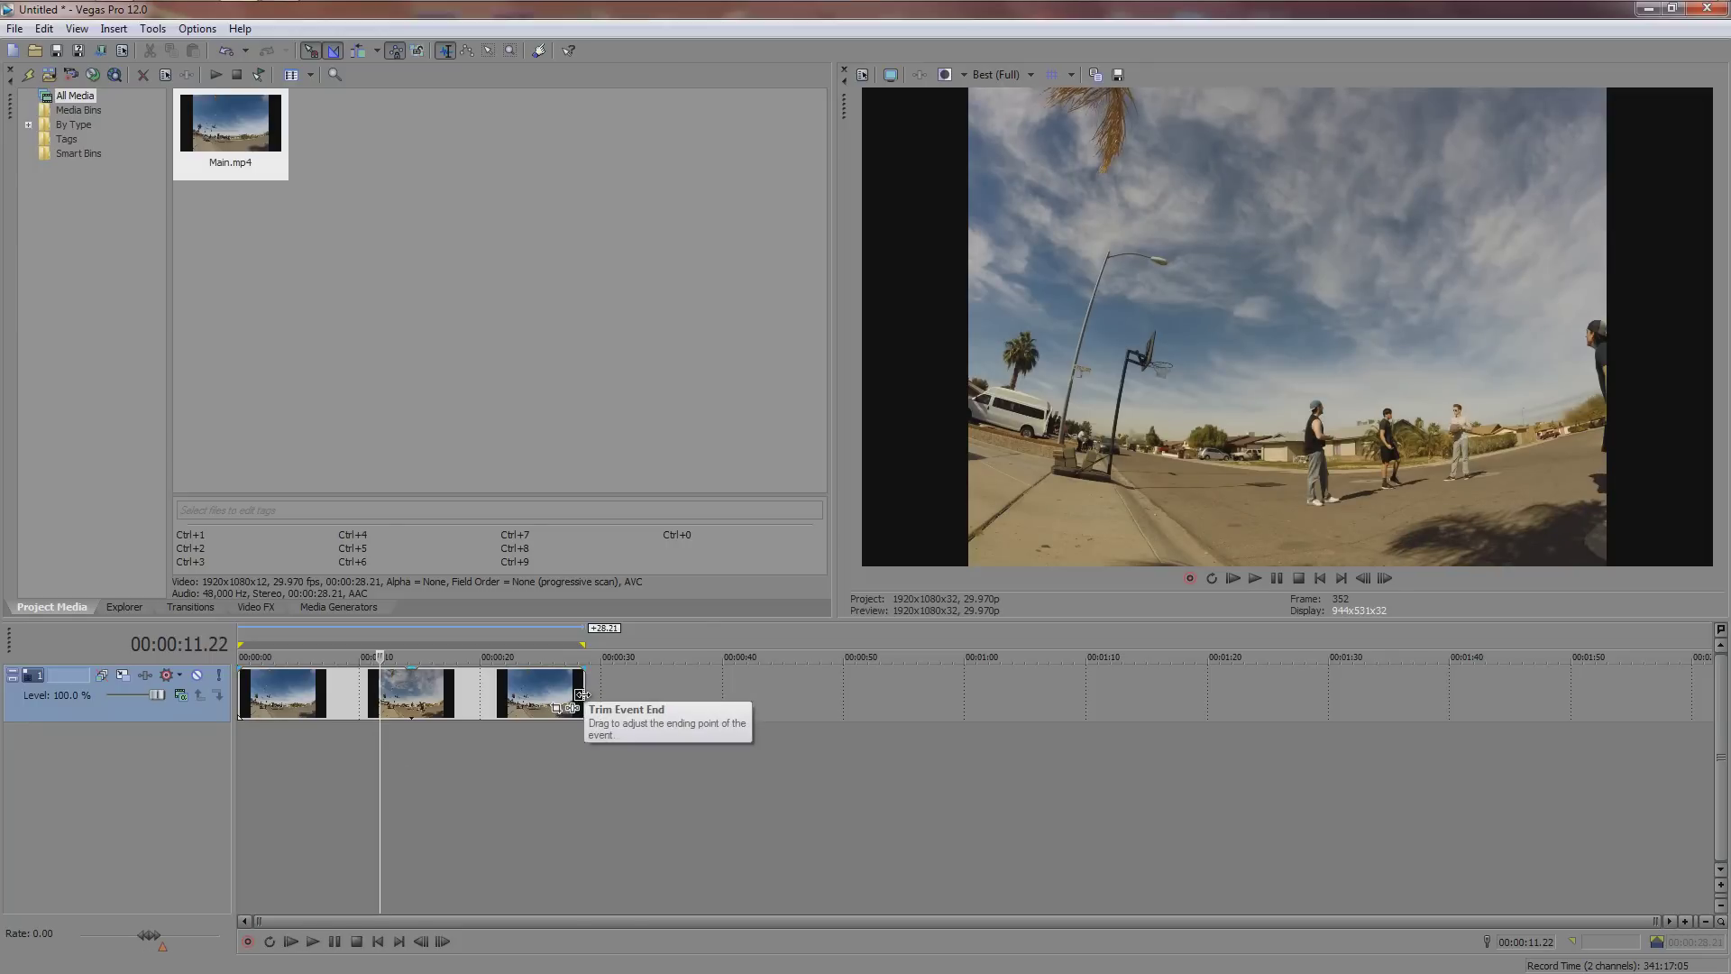
Try time-stretching the Main event to about one minute and compressing it to about 20 seconds, playing each version.
{"action": "key", "text": "ctrl"}
{"action": "left_click_drag", "start_coordinate": [581, 695], "coordinate": [962, 693]}
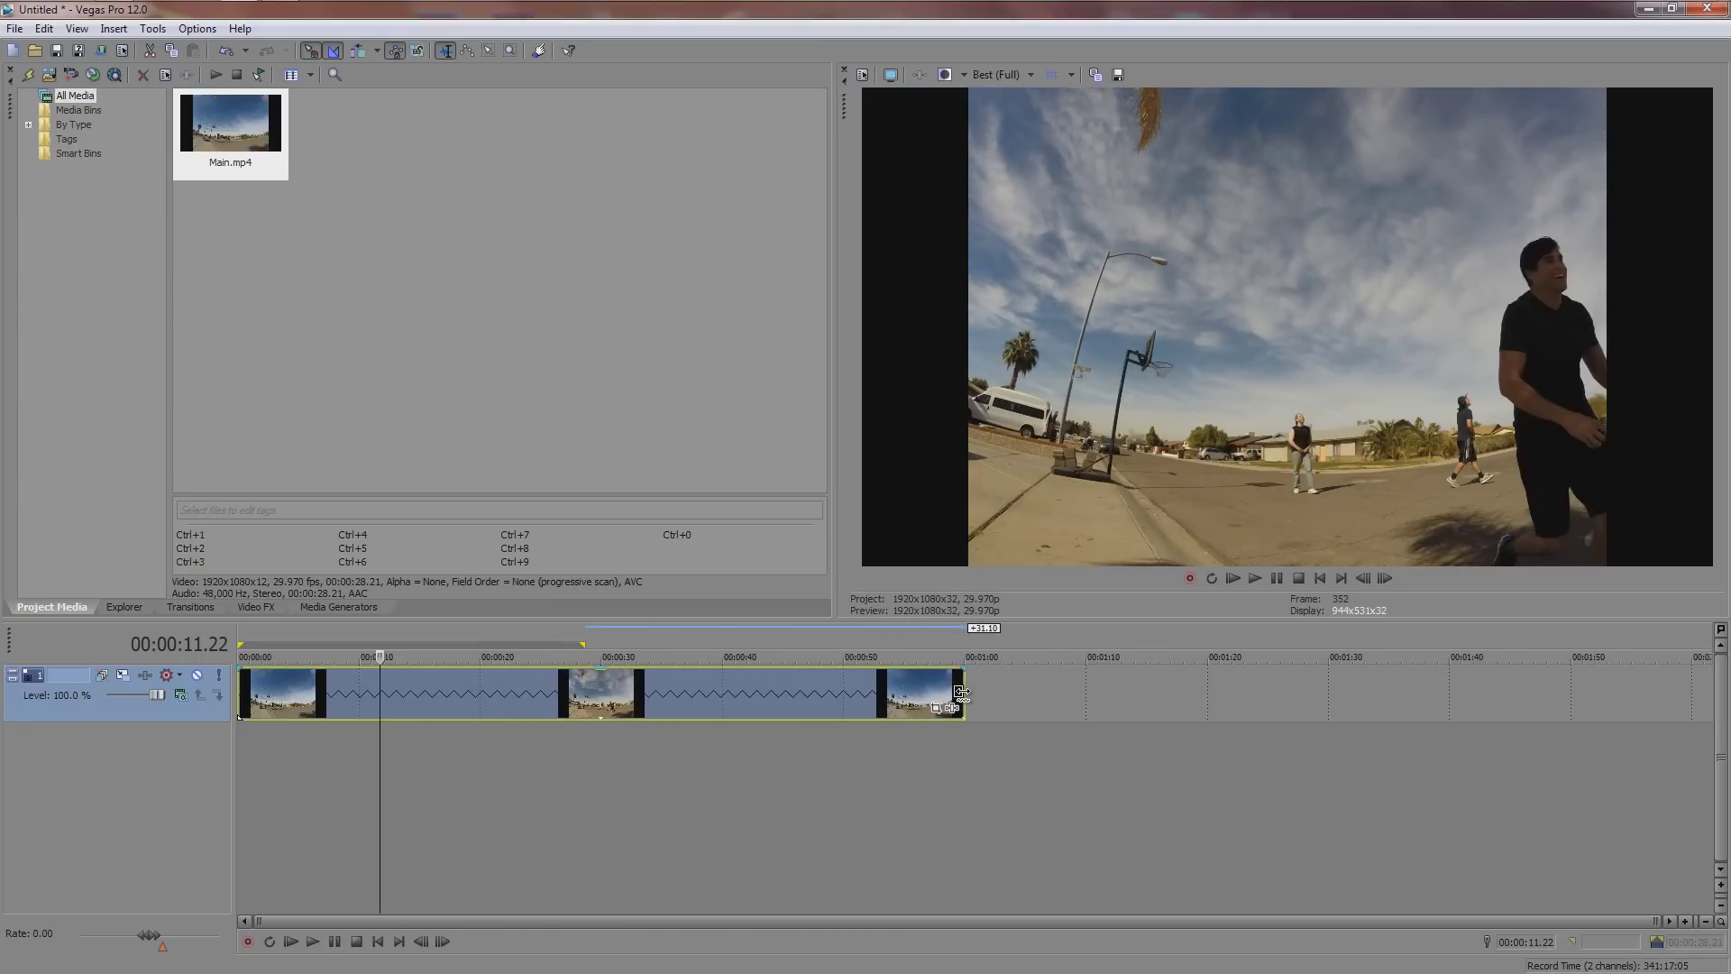
{"action": "left_click", "coordinate": [290, 941]}
{"action": "left_click_drag", "start_coordinate": [963, 692], "coordinate": [477, 707]}
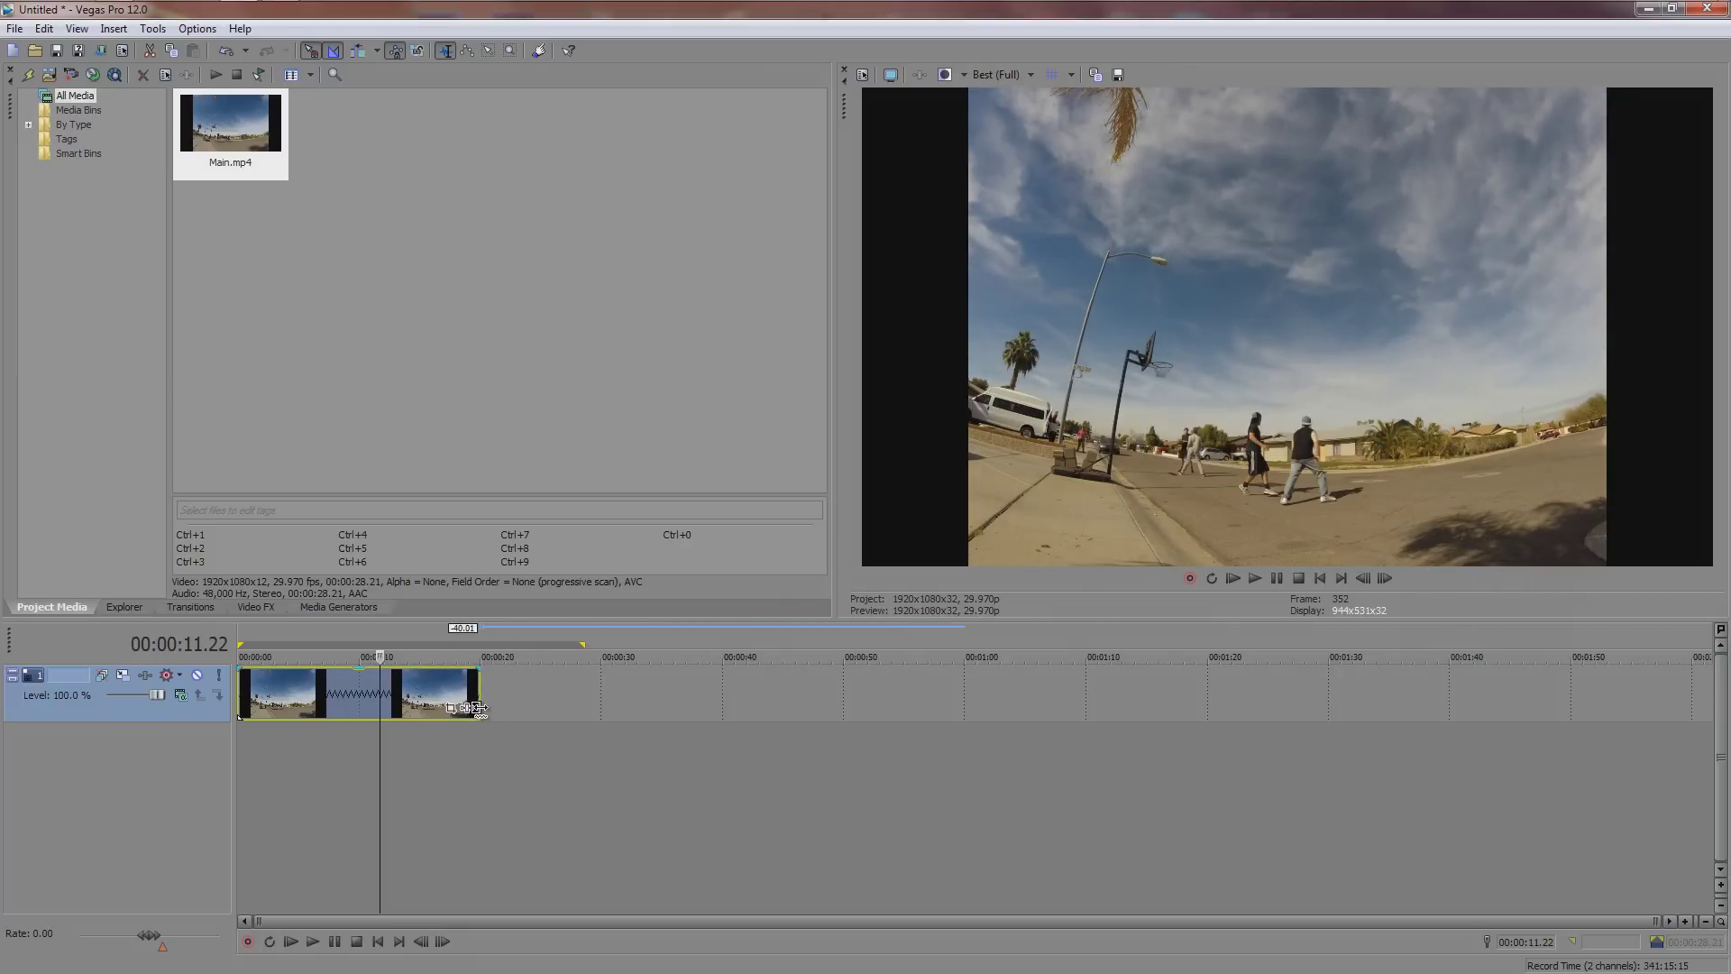
{"action": "left_click", "coordinate": [290, 941]}
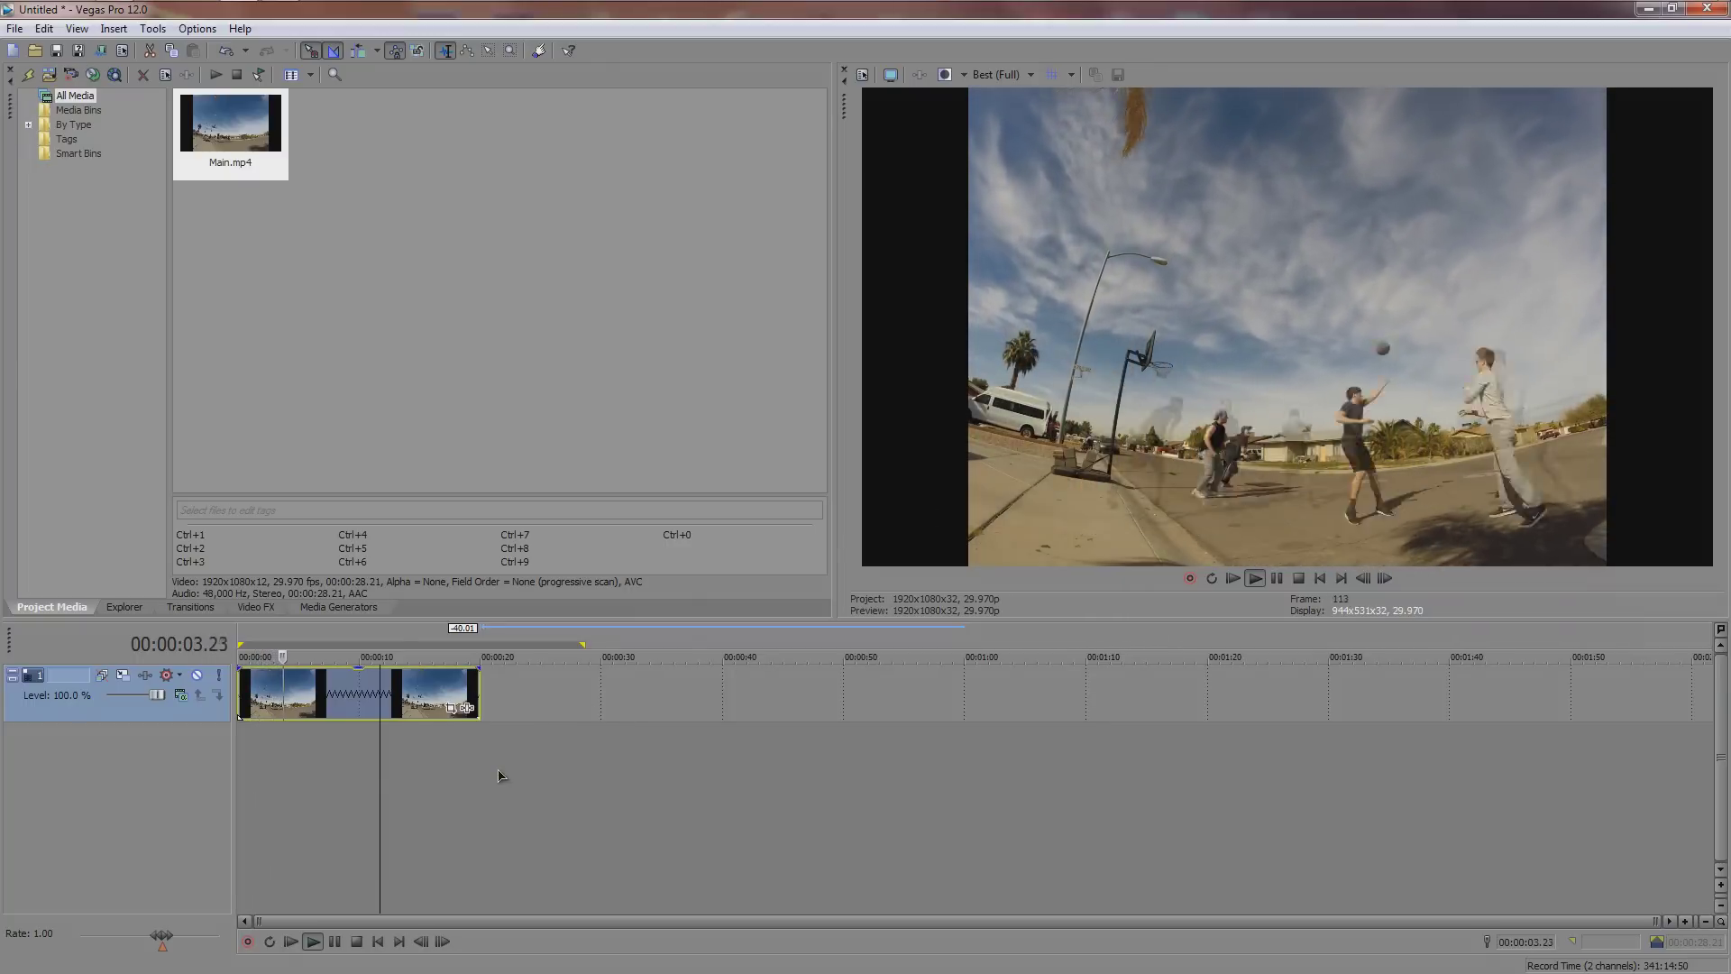
Time-stretch the end of the Main event to about 30 seconds and check its playback.
{"action": "left_click_drag", "start_coordinate": [475, 698], "coordinate": [596, 689]}
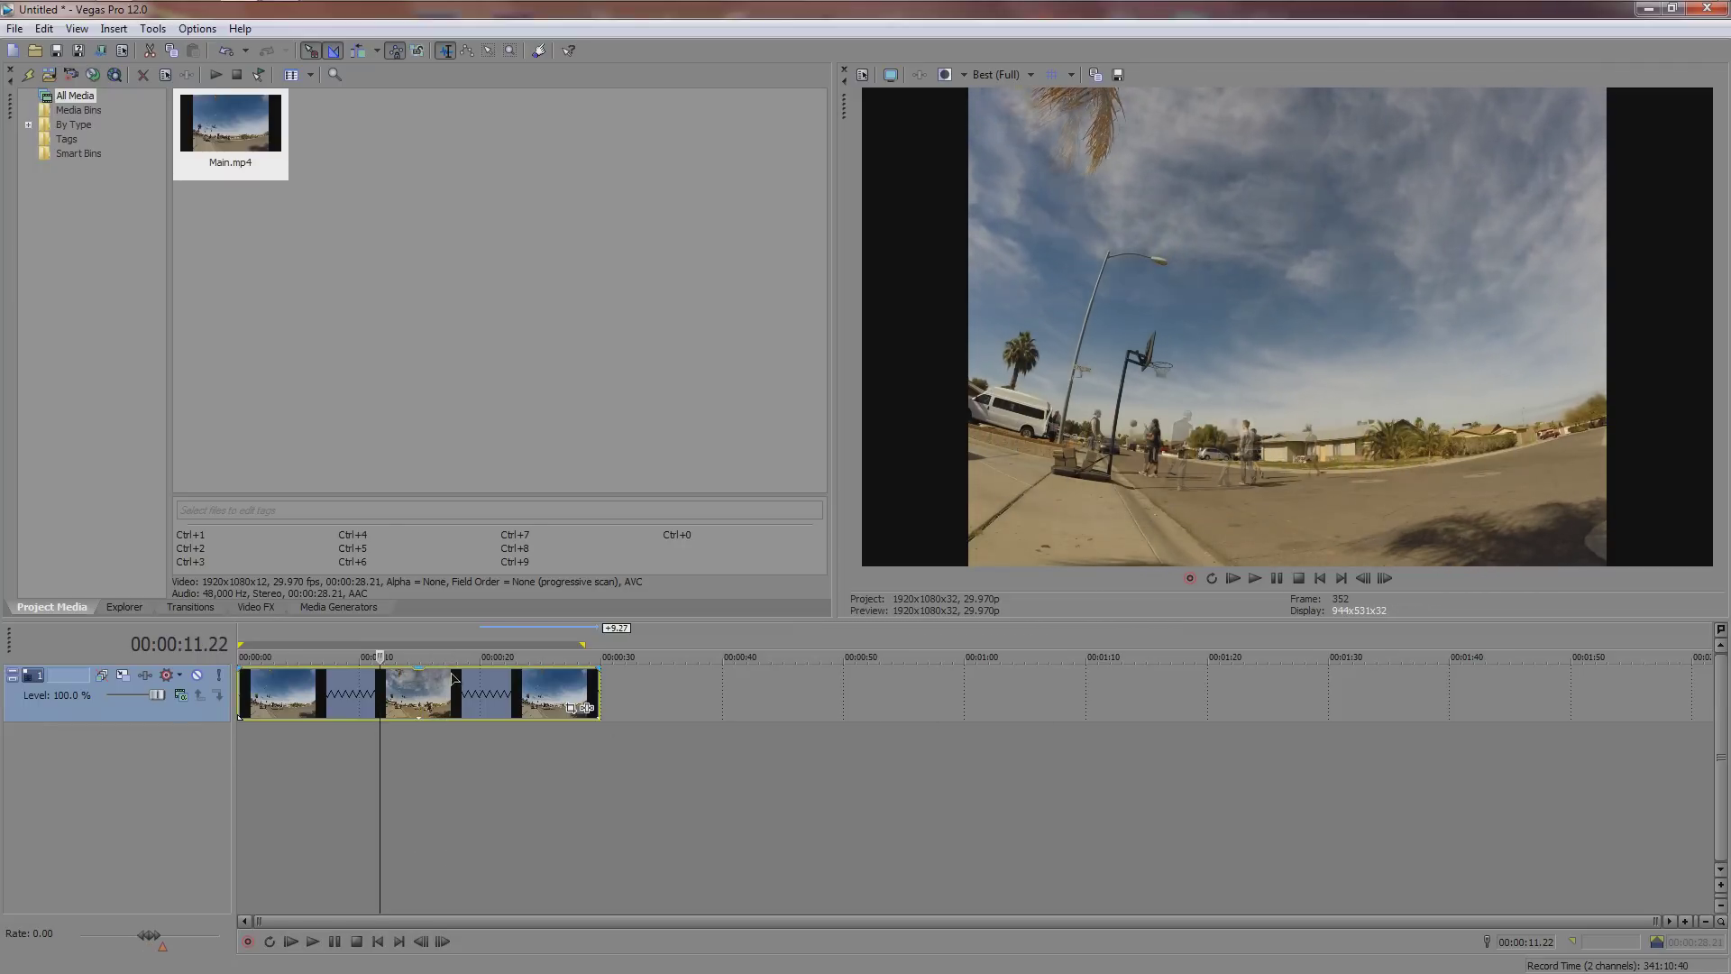
{"action": "key", "text": "space"}
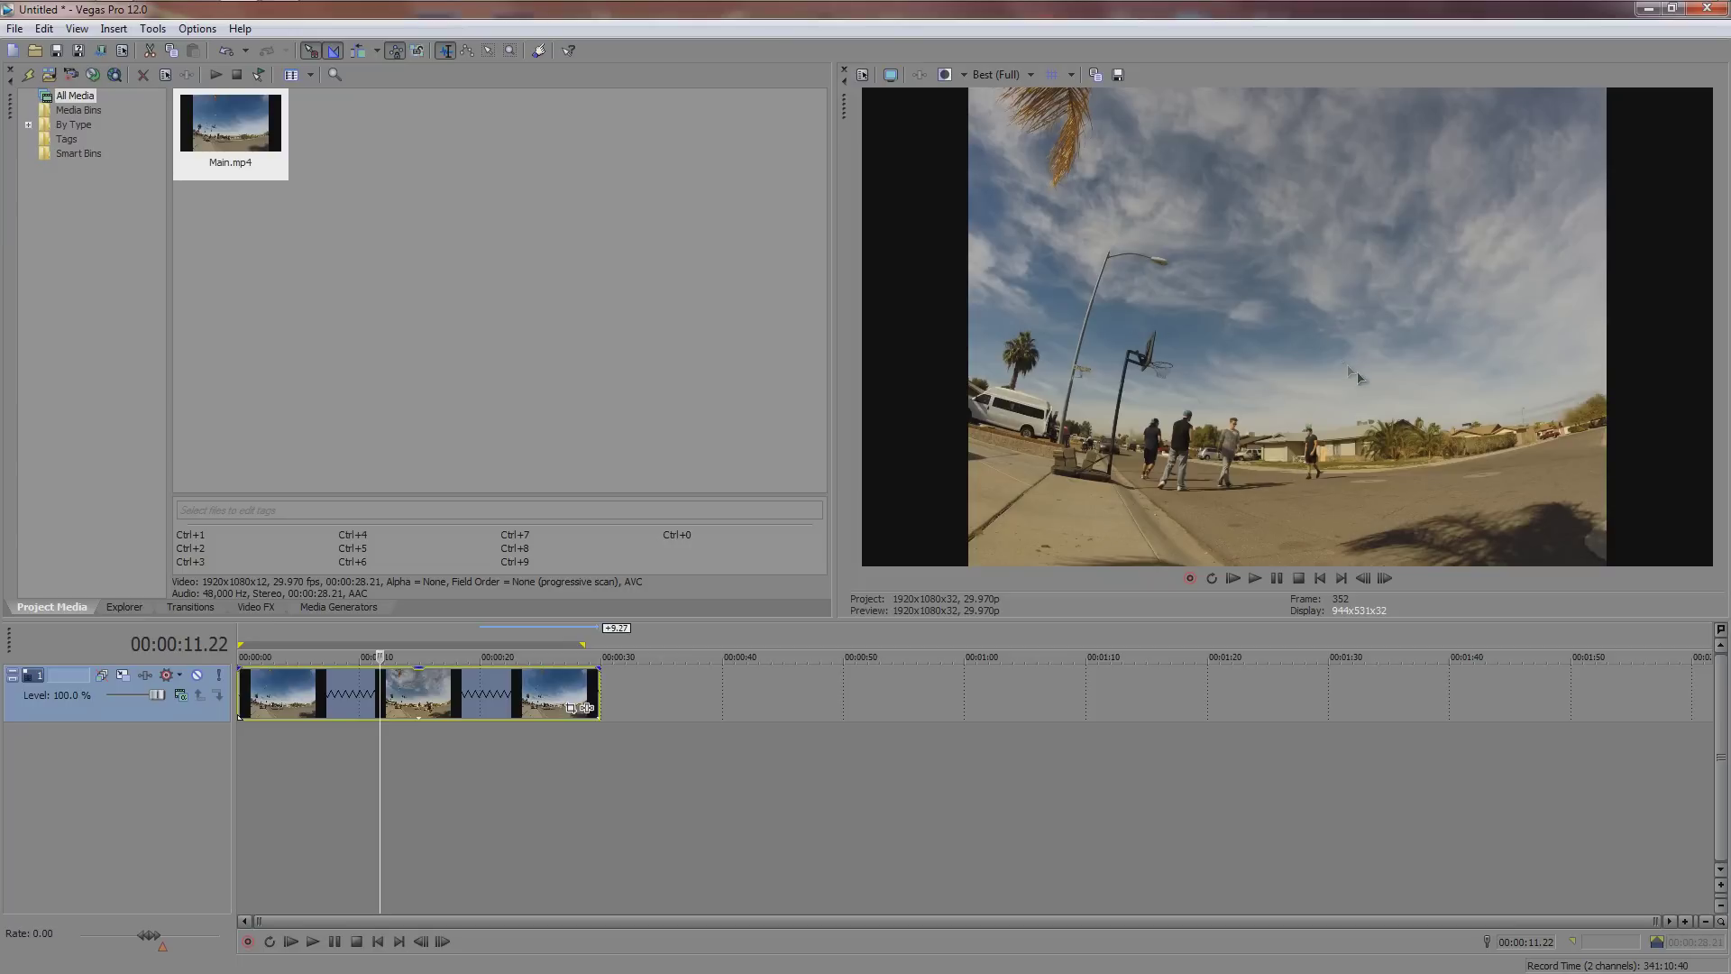
Crop the Main event's frame to about 1,393.5 by 783.9, centred at about X 960 and Y 658.1, cutting off the black side bars.
{"action": "left_click", "coordinate": [571, 709]}
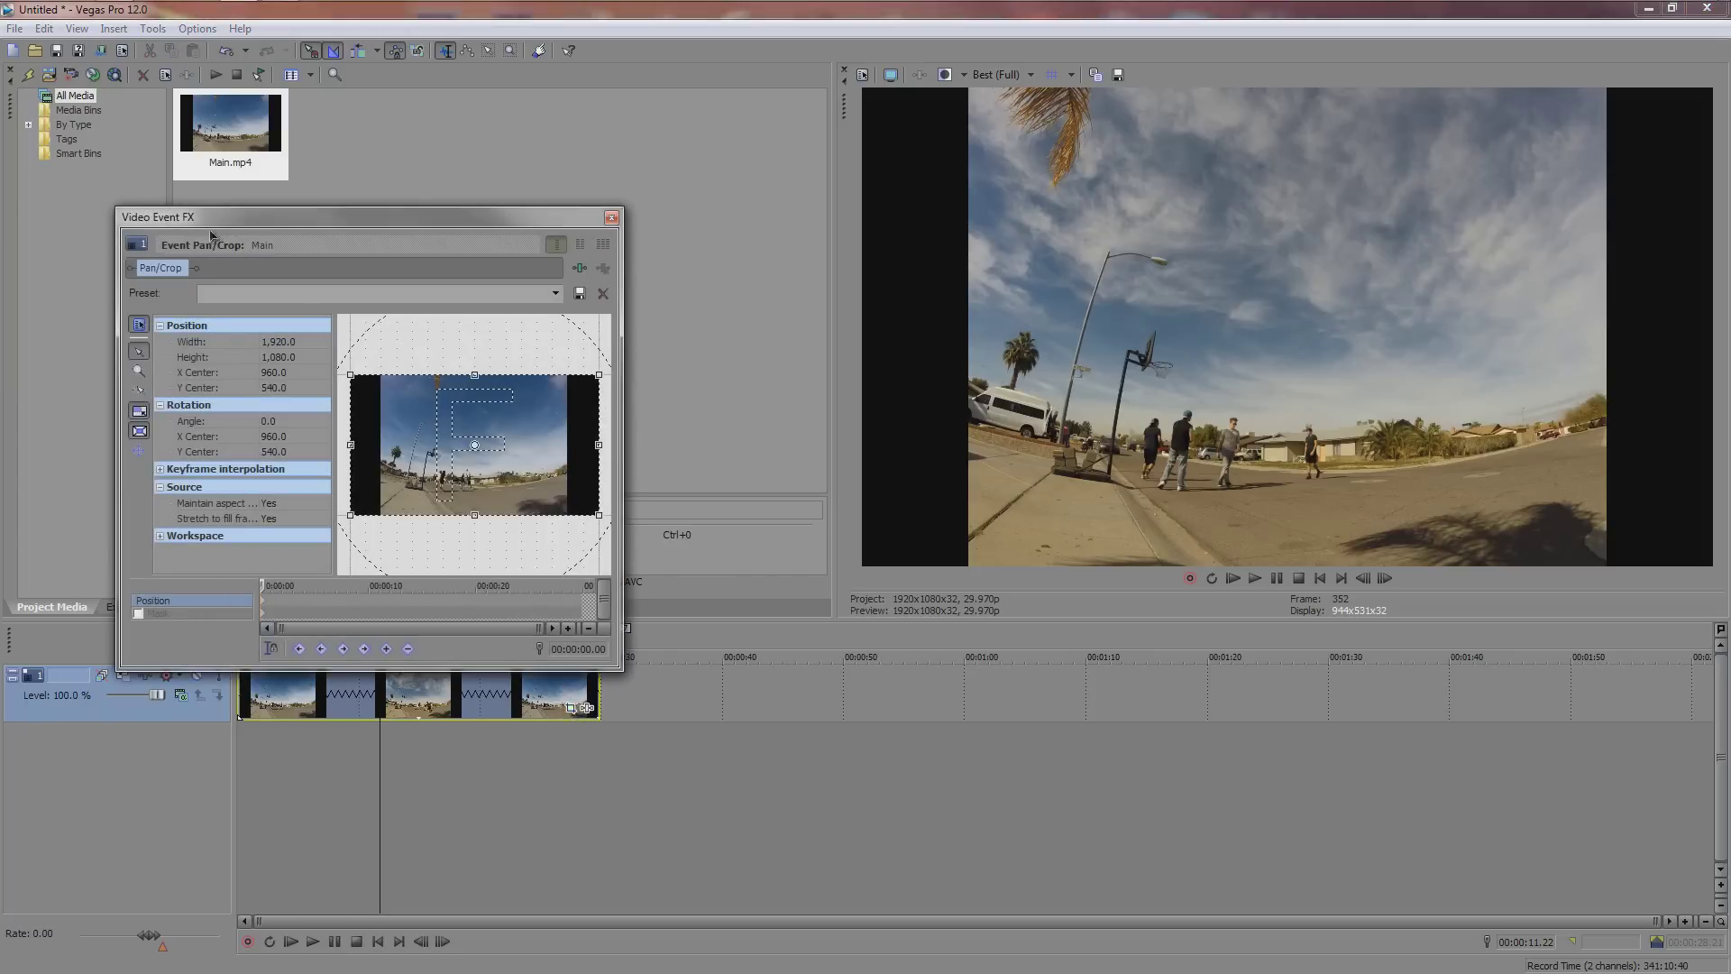
{"action": "left_click_drag", "start_coordinate": [599, 514], "coordinate": [567, 496]}
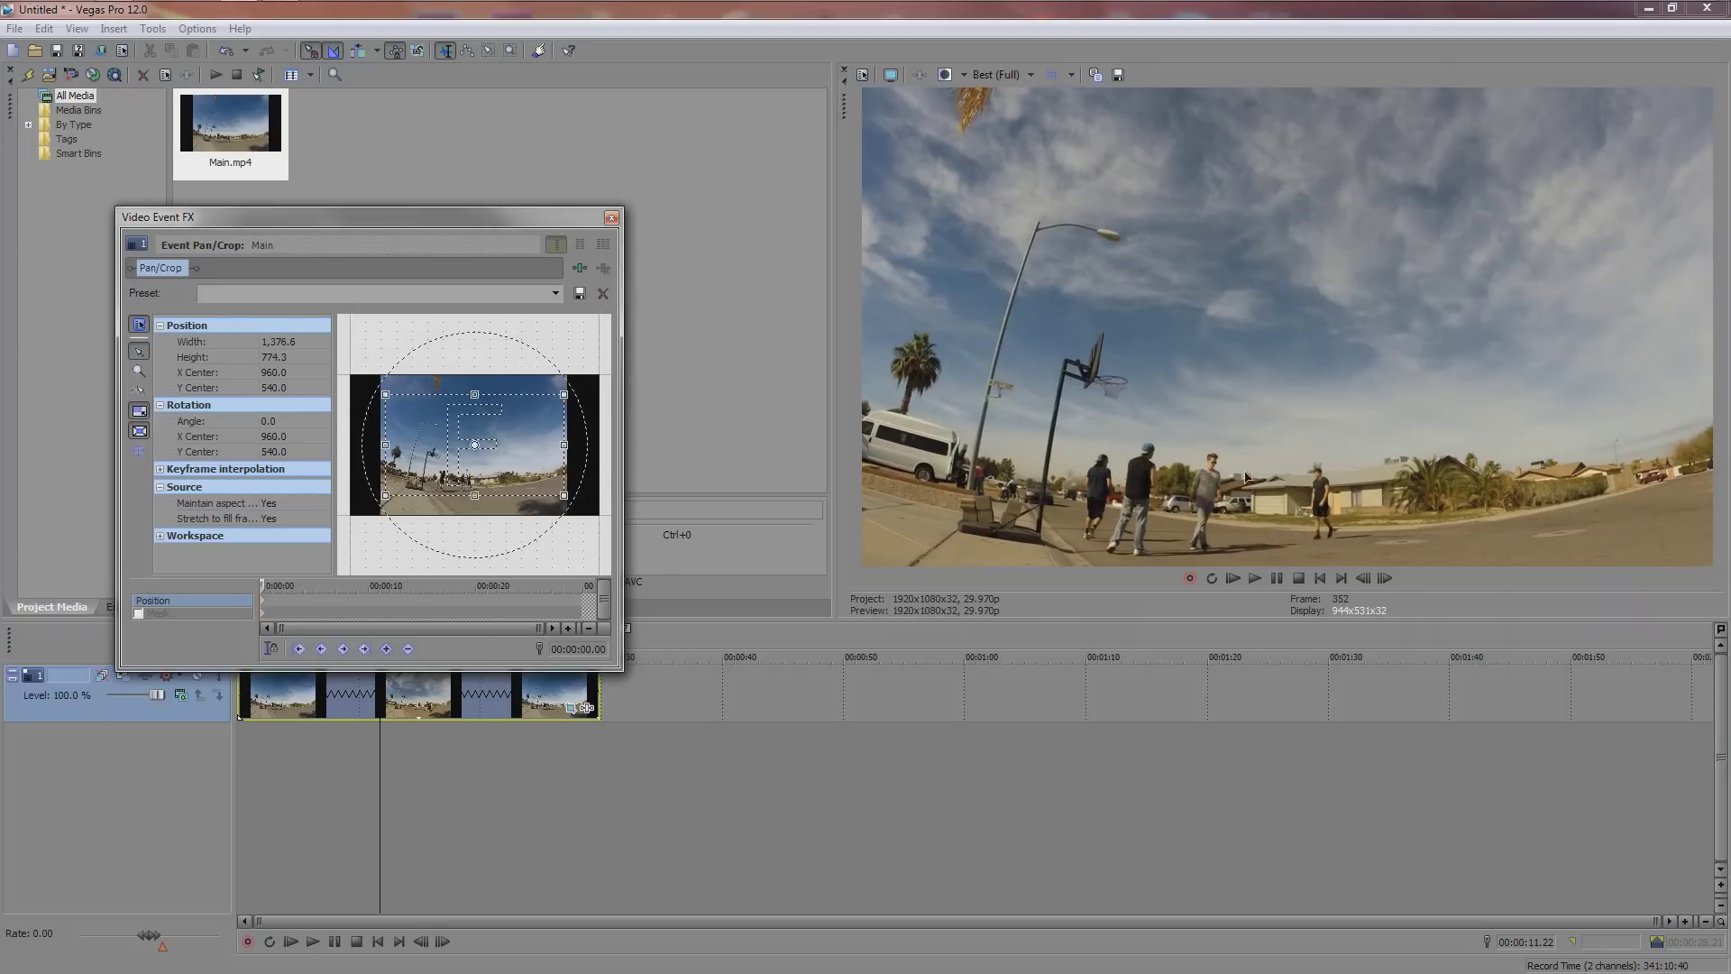
{"action": "mouse_move", "coordinate": [564, 496]}
{"action": "left_mouse_down"}
{"action": "mouse_move", "coordinate": [505, 470]}
{"action": "mouse_move", "coordinate": [564, 509]}
{"action": "left_mouse_up"}
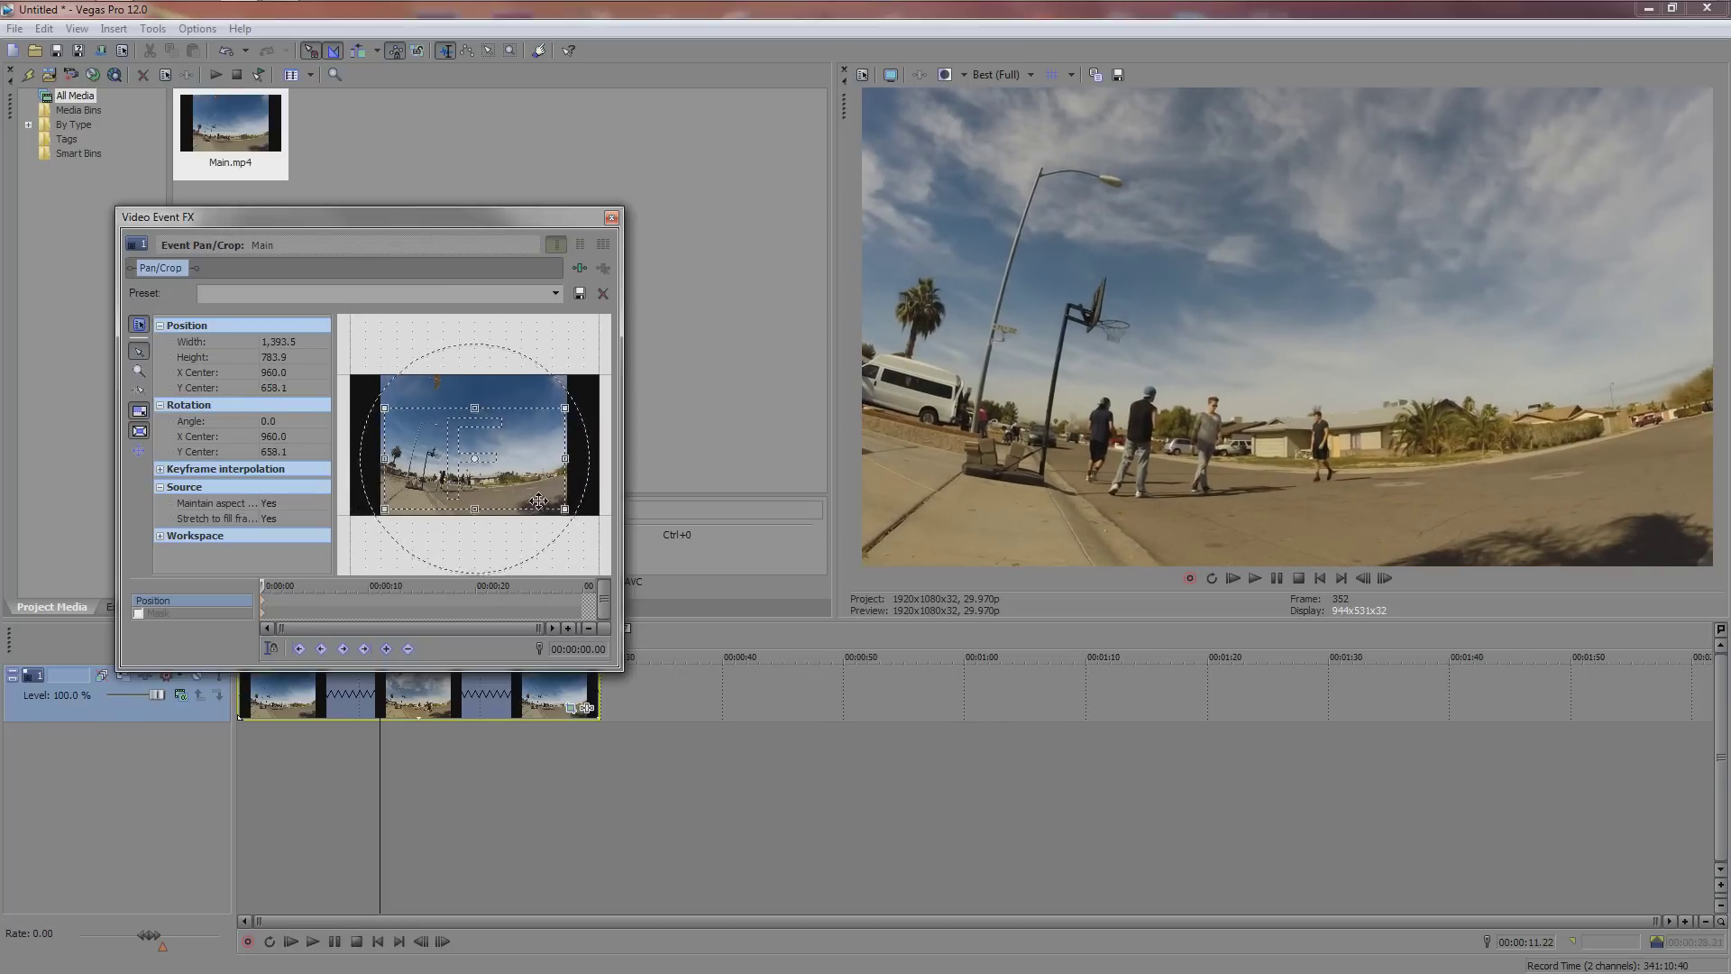
Add crop keyframes about 1,294.7 wide at 00:00:10.04, 1,418.2 wide at 00:00:21.01 and 1,344.1 wide at 00:00:29.27.
{"action": "left_click_drag", "start_coordinate": [288, 587], "coordinate": [370, 585]}
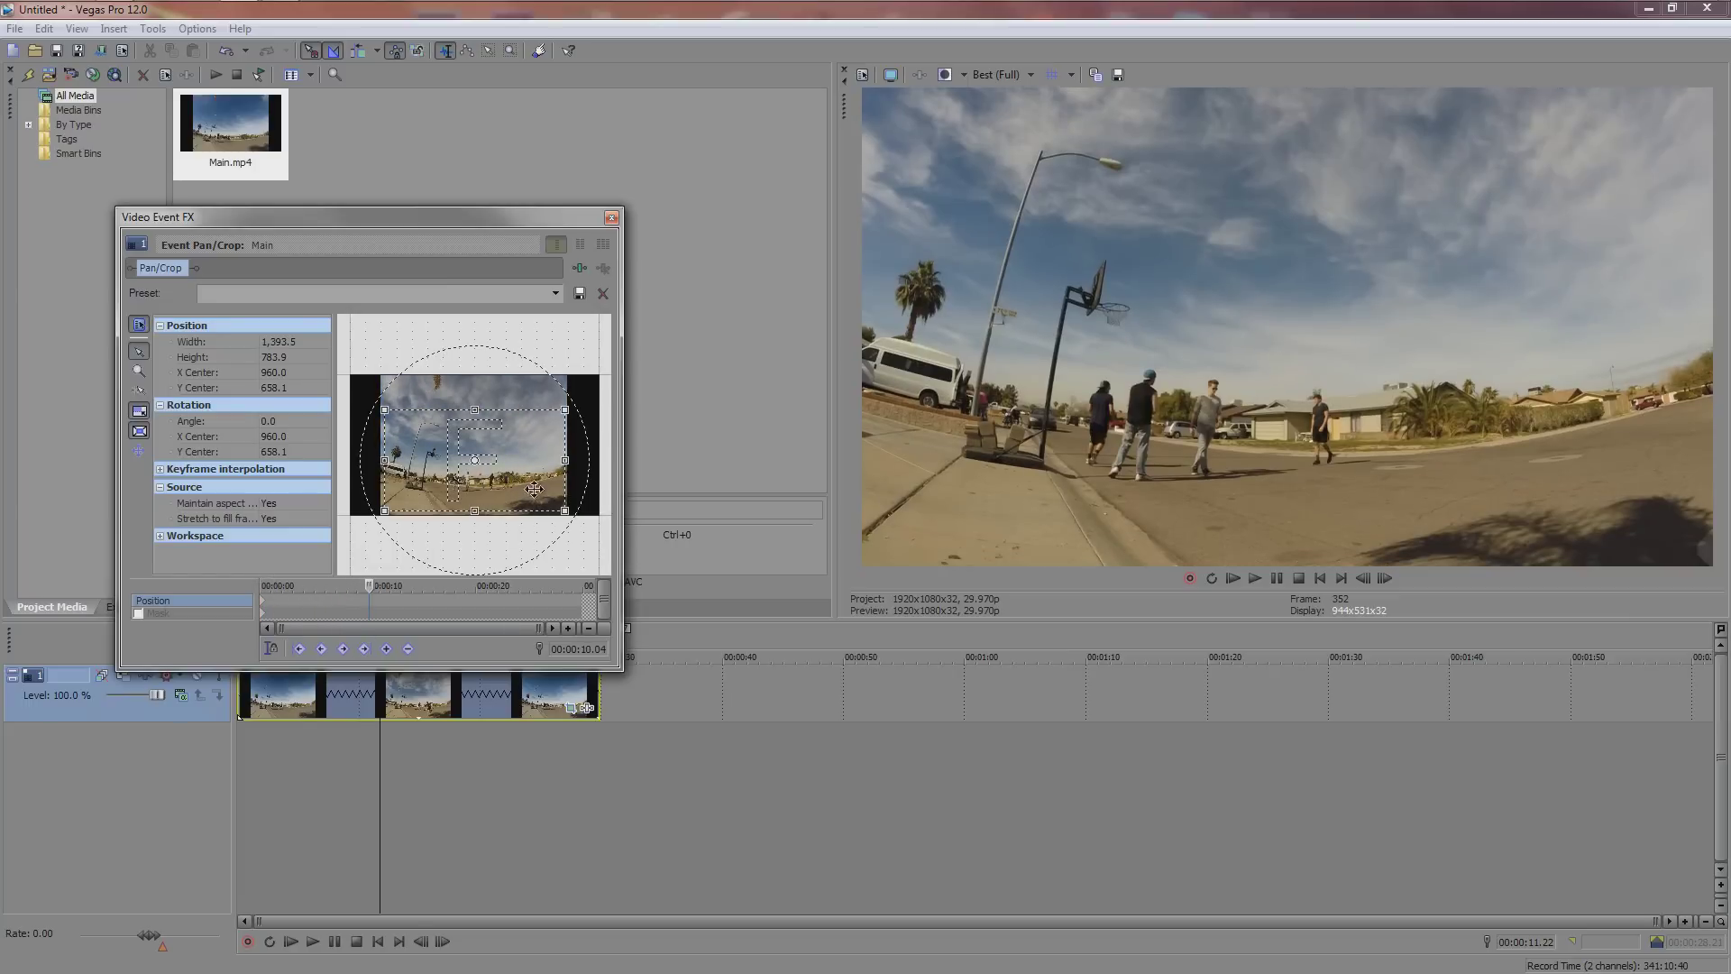
{"action": "left_click_drag", "start_coordinate": [567, 509], "coordinate": [531, 477]}
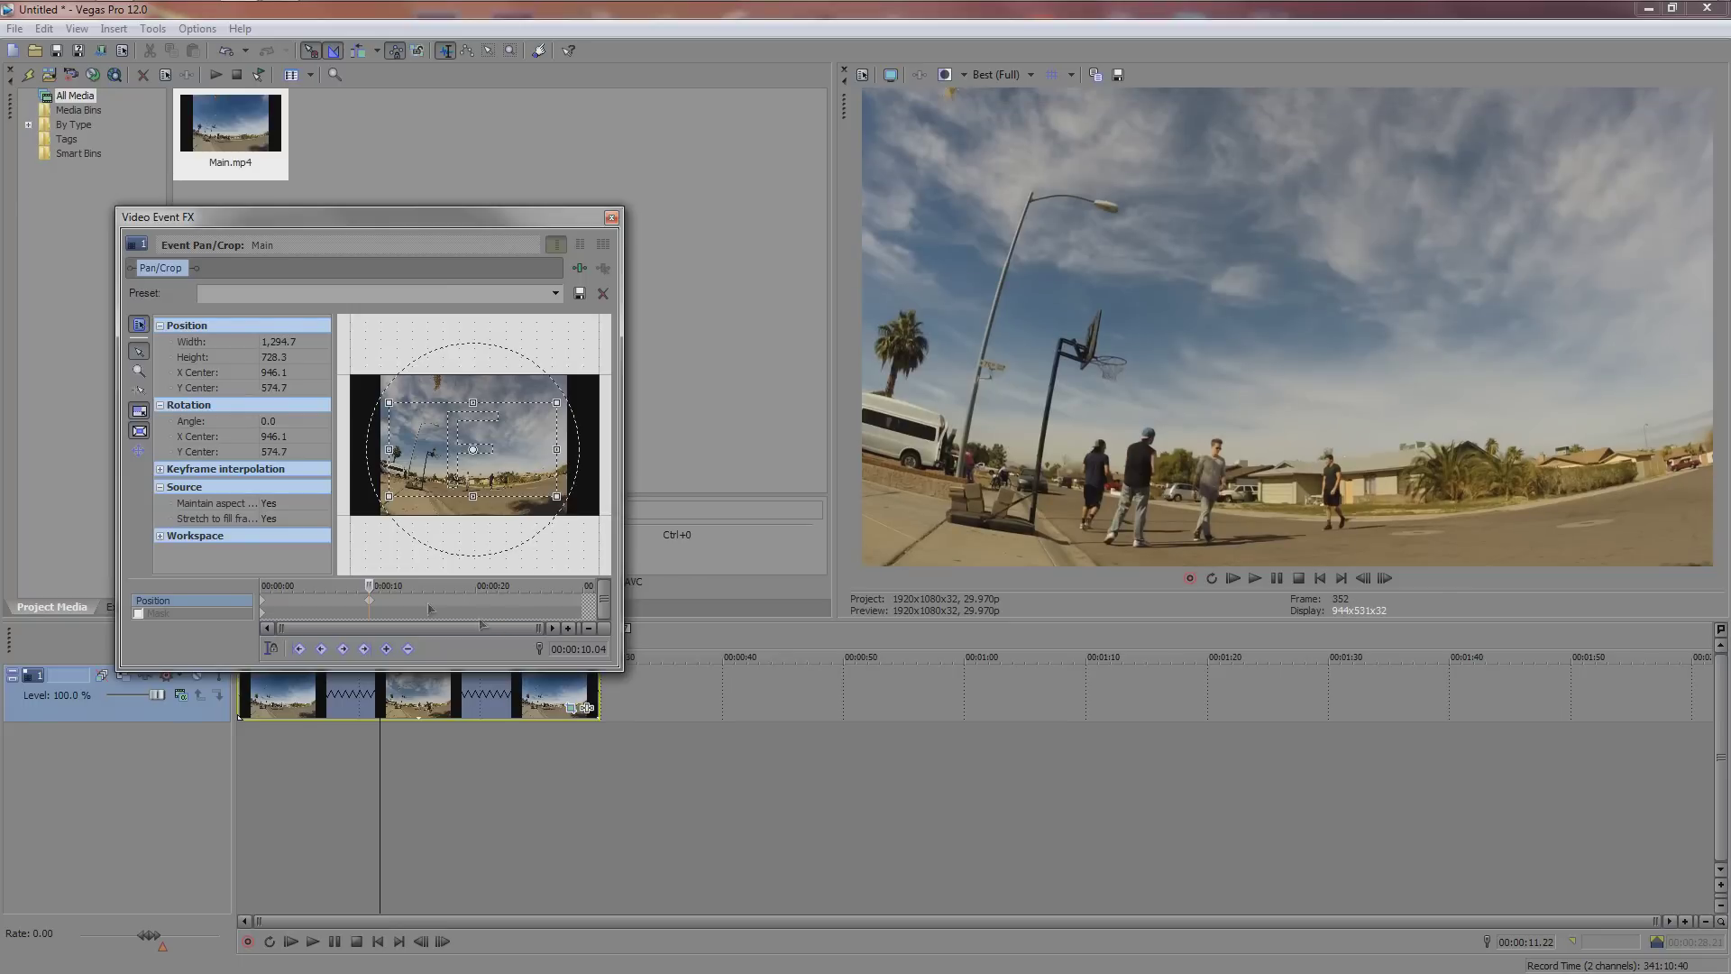
{"action": "left_click_drag", "start_coordinate": [377, 586], "coordinate": [486, 585]}
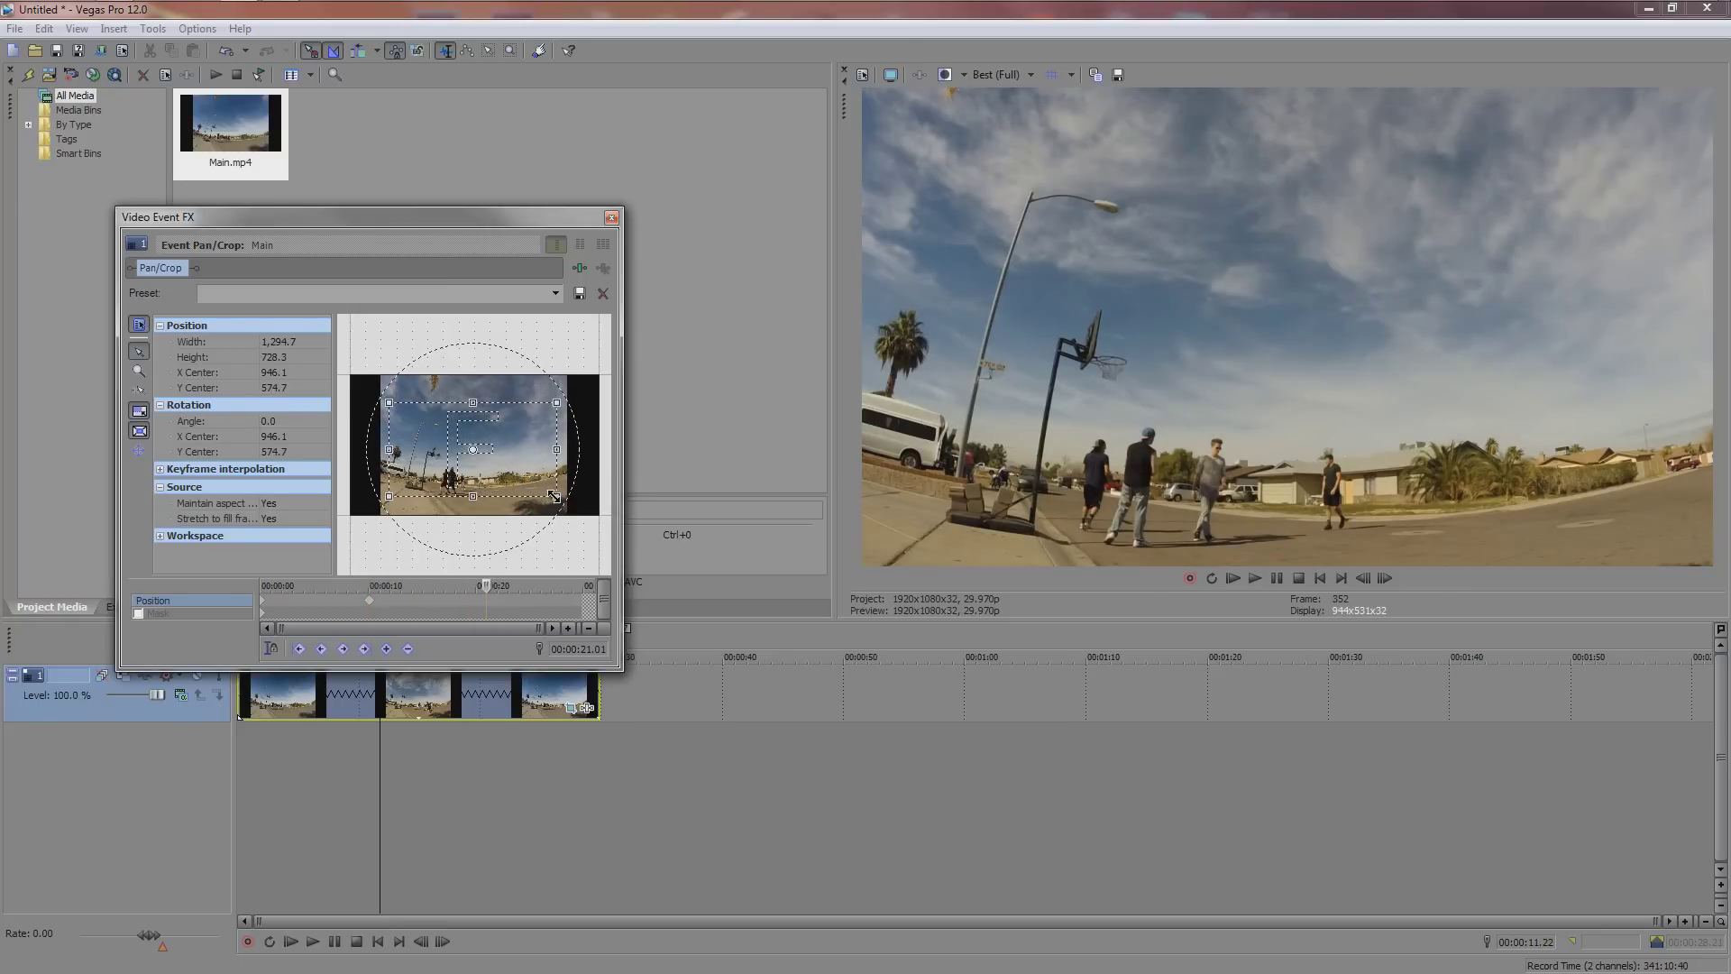
{"action": "left_click_drag", "start_coordinate": [557, 496], "coordinate": [532, 469]}
{"action": "left_click_drag", "start_coordinate": [486, 586], "coordinate": [591, 563]}
{"action": "left_click_drag", "start_coordinate": [536, 484], "coordinate": [563, 509]}
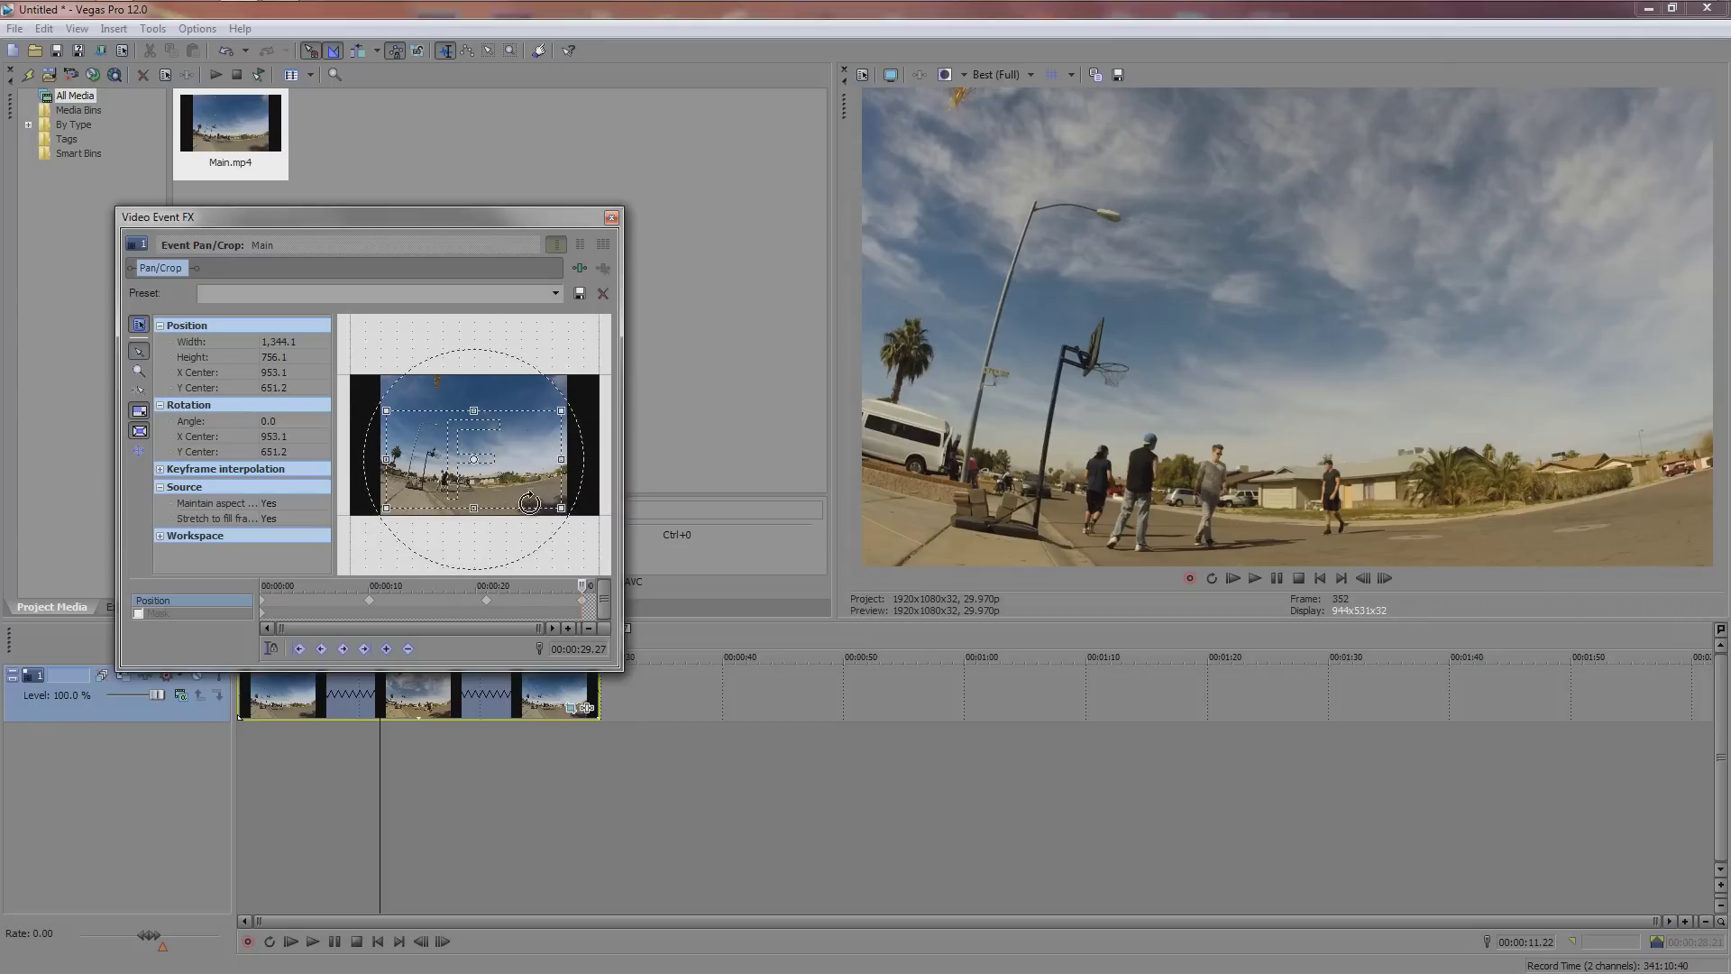
Play the timelapse to review the keyframed crop movement, close the Pan/Crop window and stop at about 19 seconds.
{"action": "left_click", "coordinate": [290, 941]}
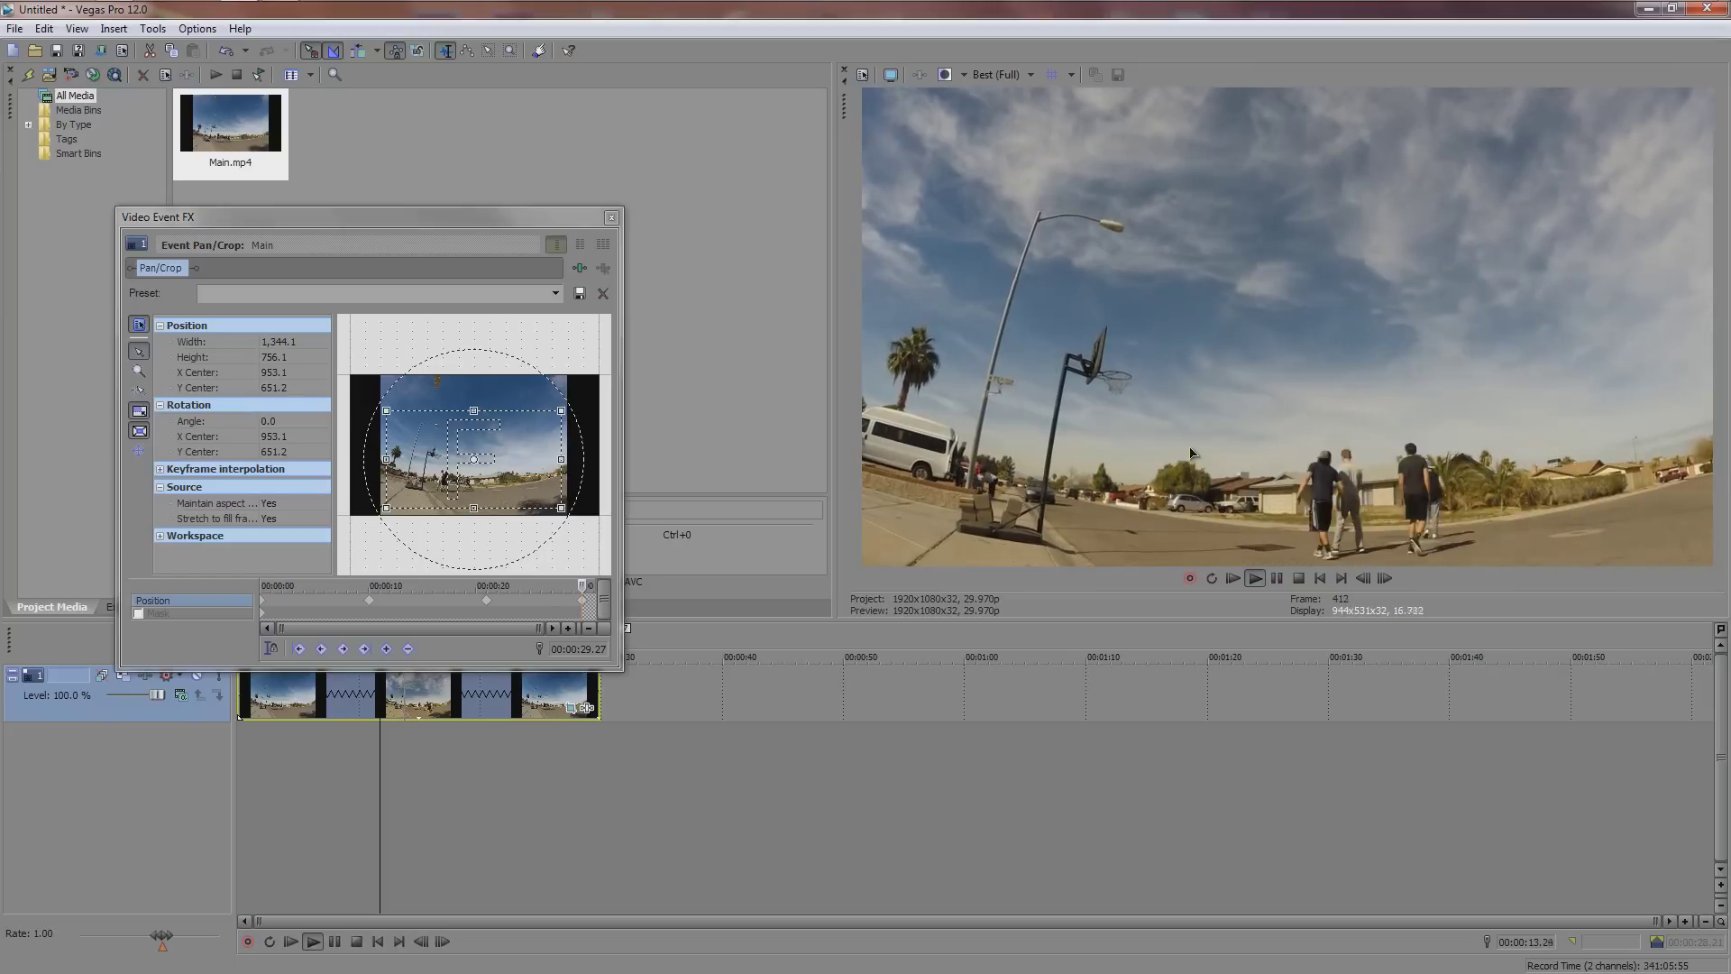
{"action": "left_click", "coordinate": [611, 217]}
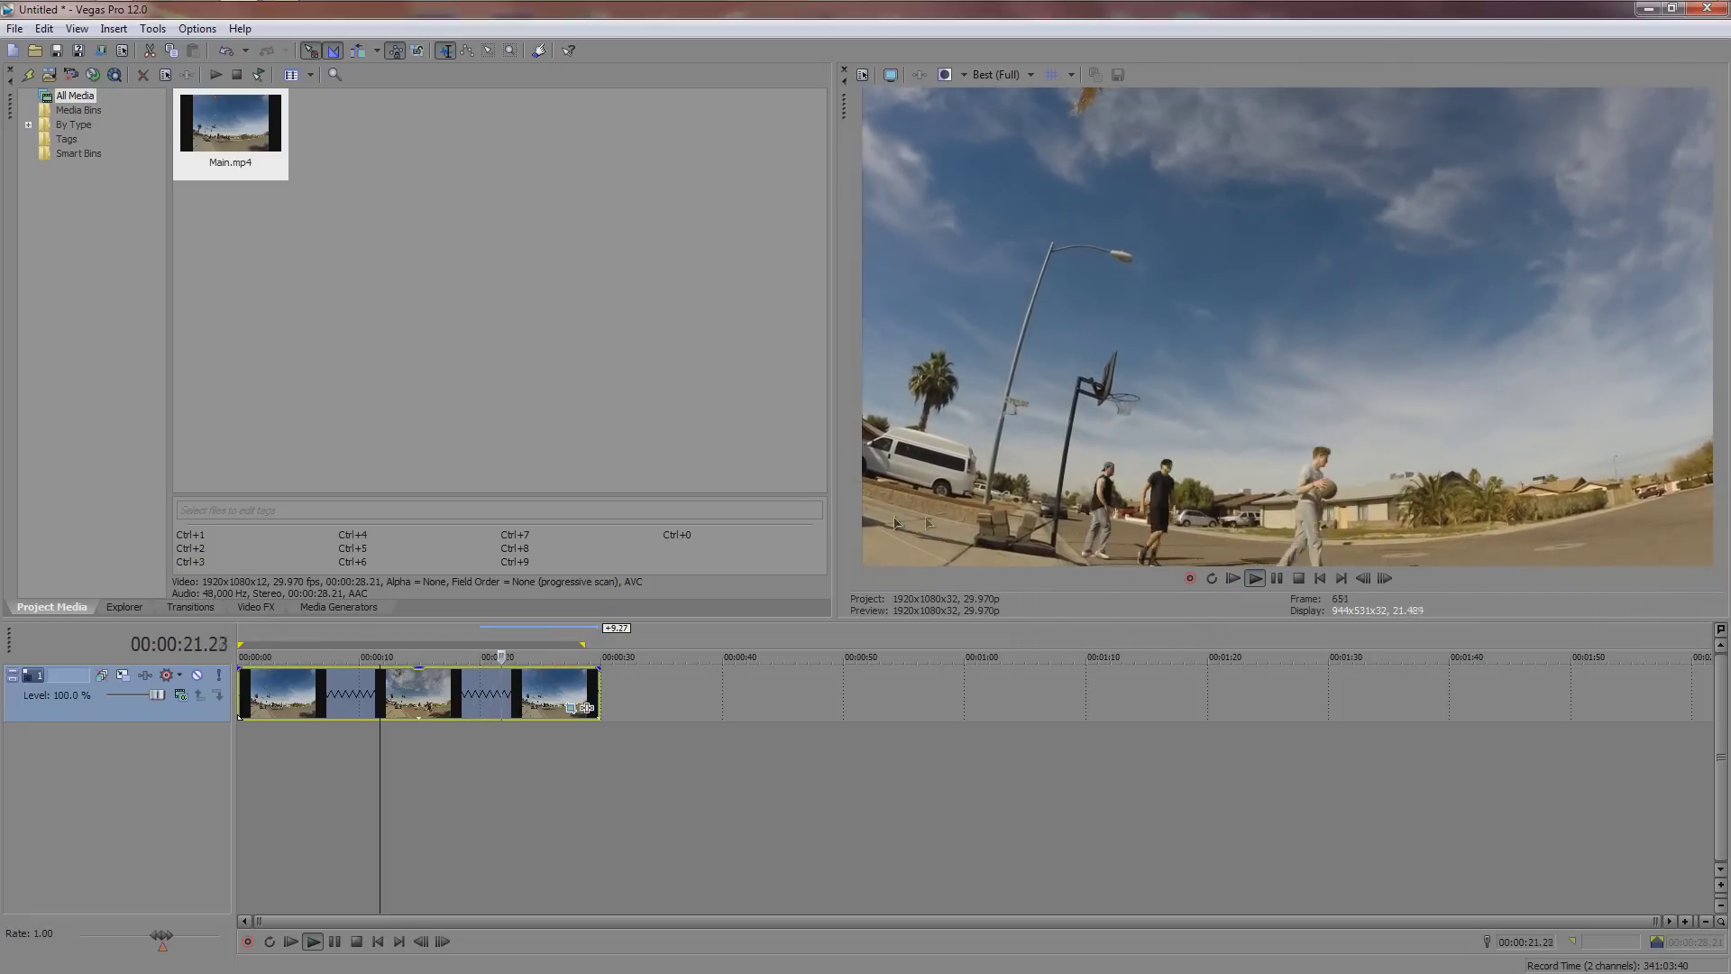
{"action": "left_click", "coordinate": [467, 746]}
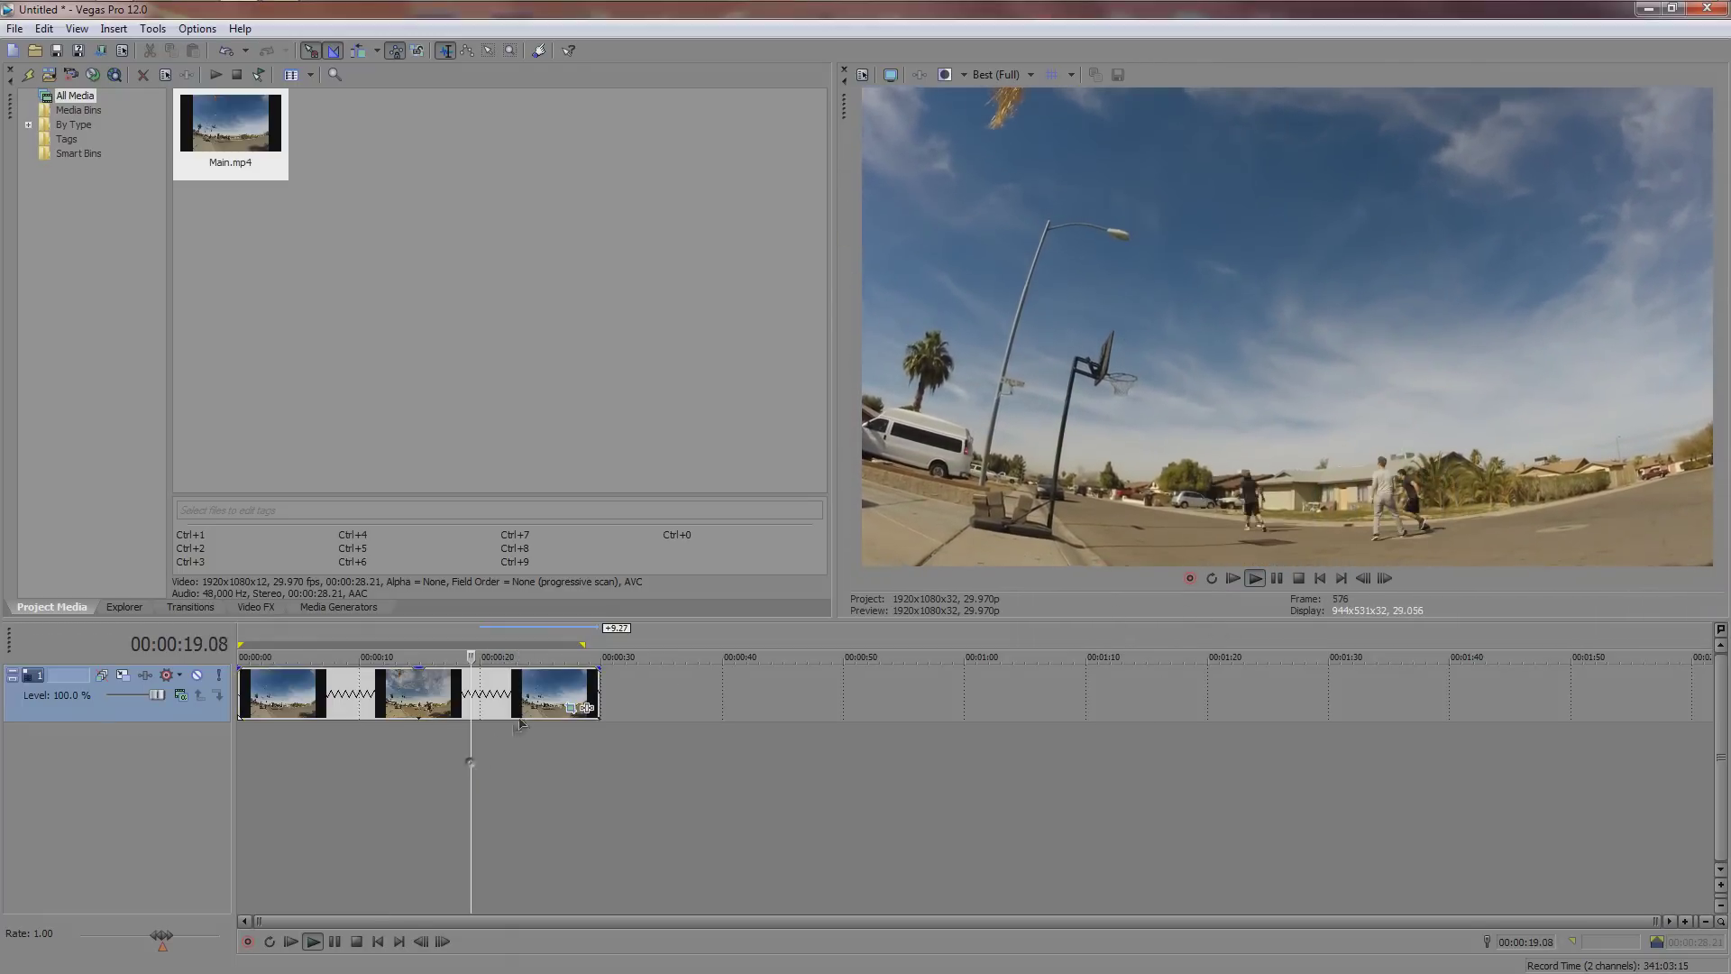
Reopen the event's Pan/Crop and shift the 00:00:21.01 keyframe's crop to an X center of 960.0.
{"action": "left_click", "coordinate": [571, 707]}
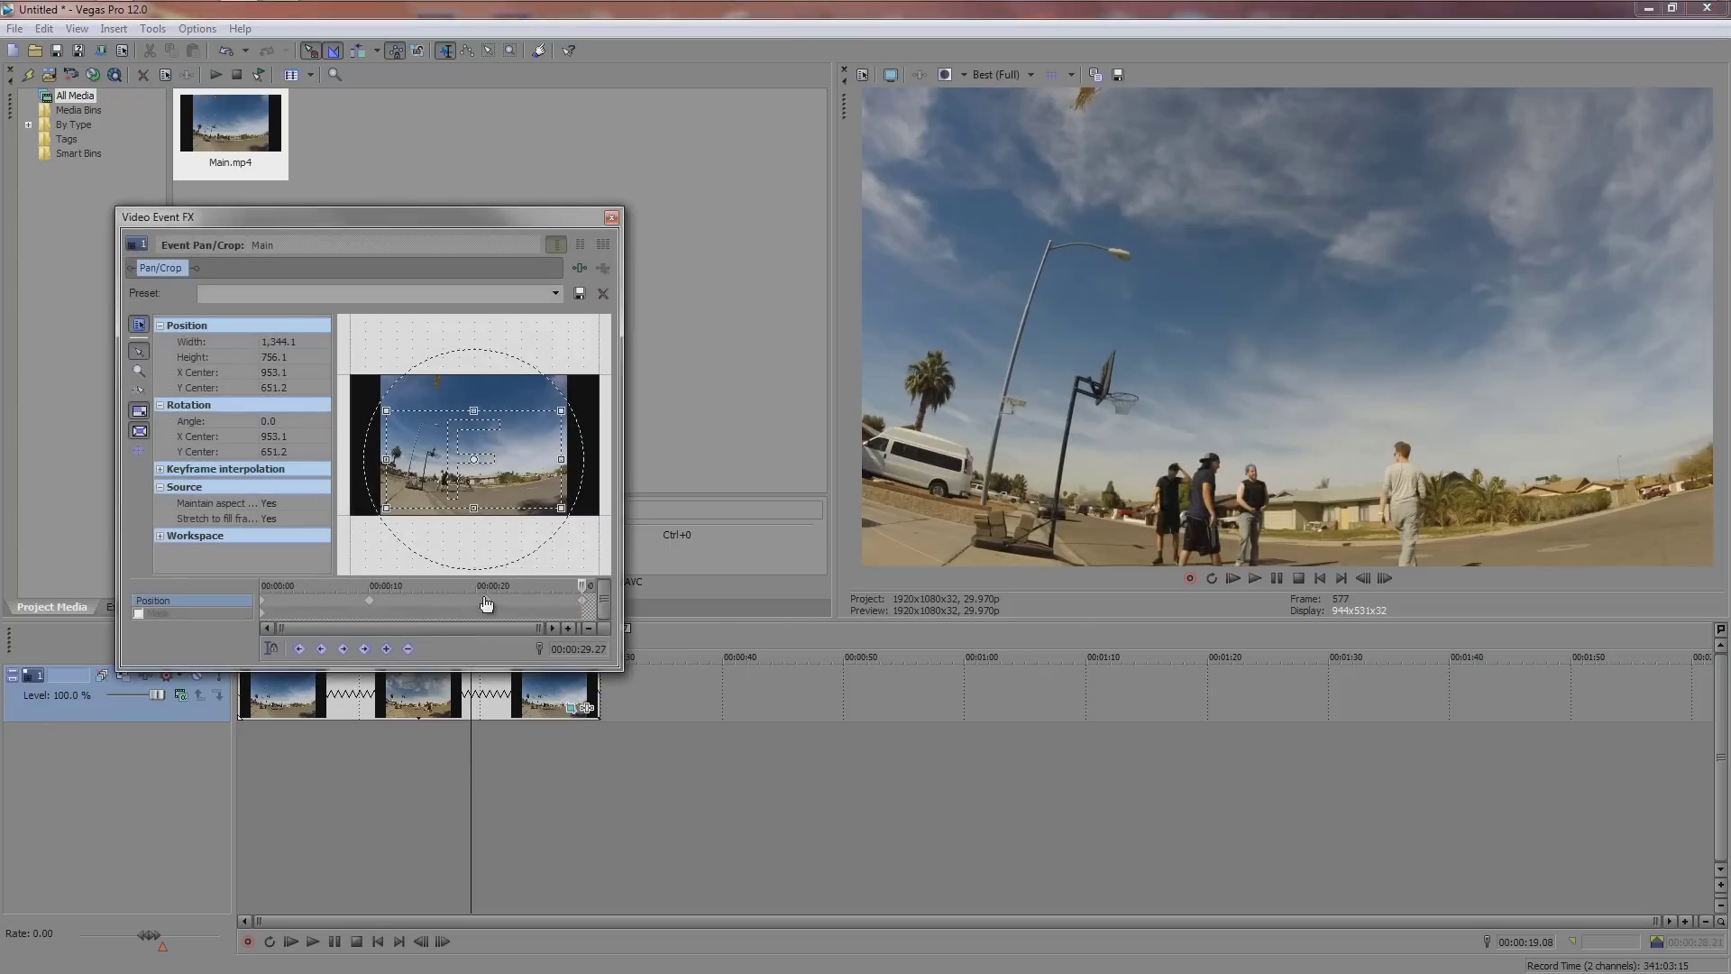
{"action": "left_click", "coordinate": [488, 602]}
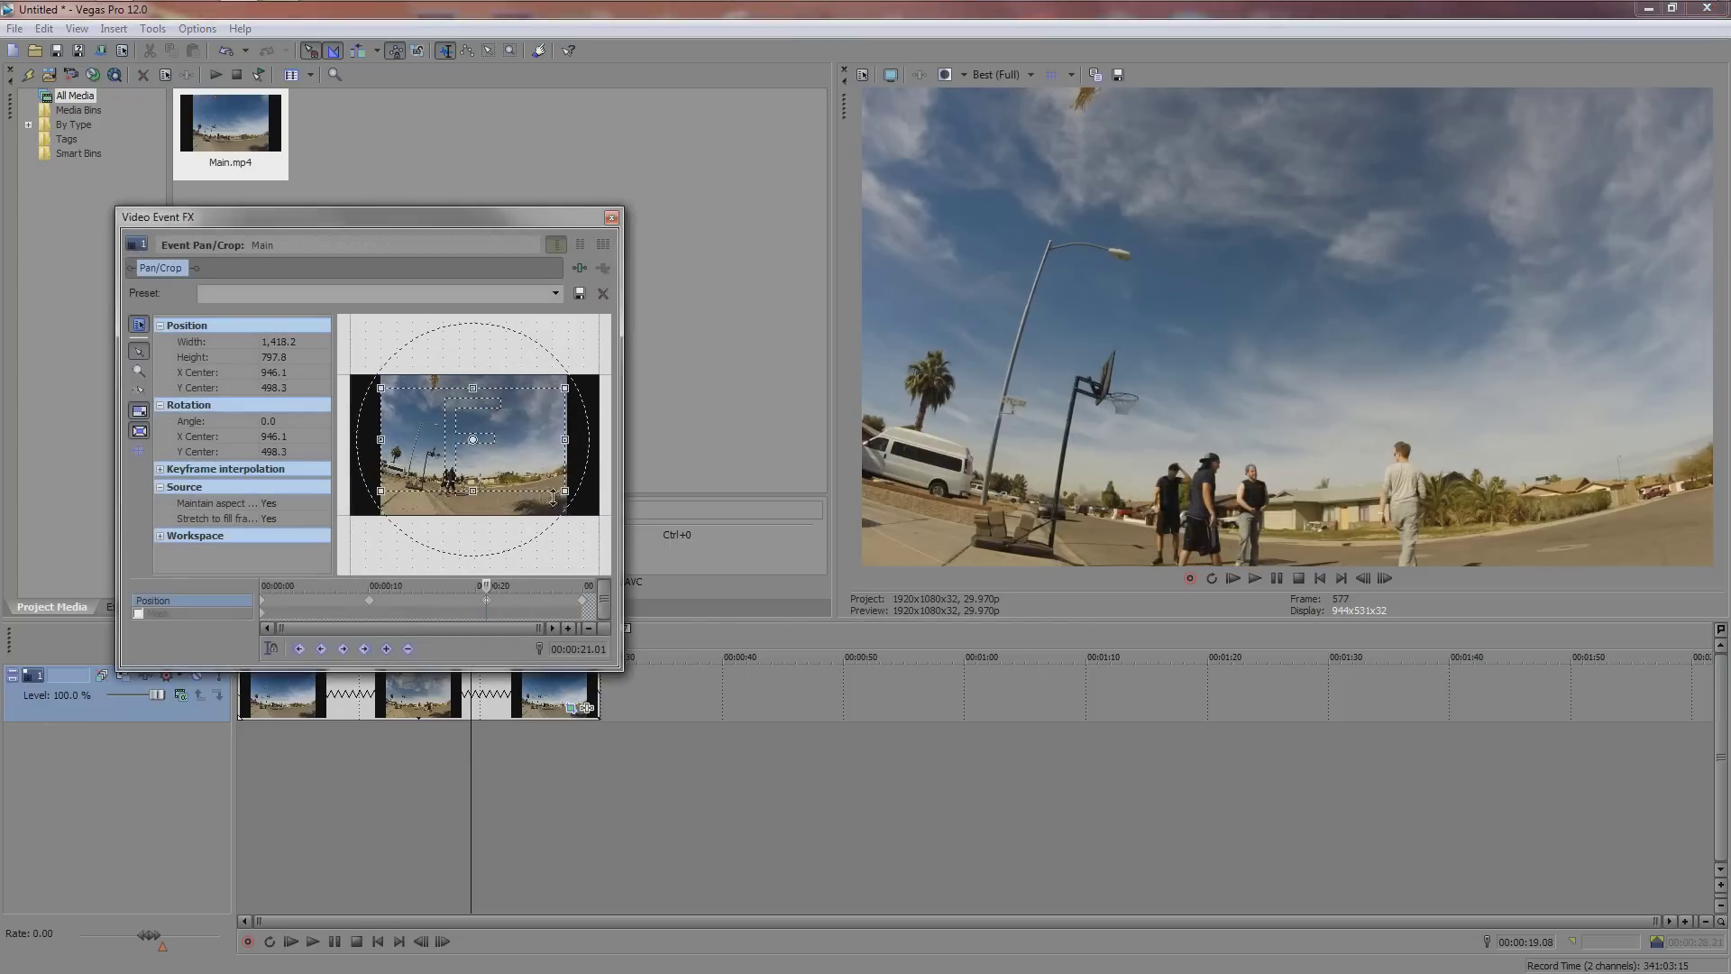
{"action": "mouse_move", "coordinate": [486, 584]}
{"action": "left_mouse_down"}
{"action": "mouse_move", "coordinate": [504, 585]}
{"action": "mouse_move", "coordinate": [477, 584]}
{"action": "left_mouse_up"}
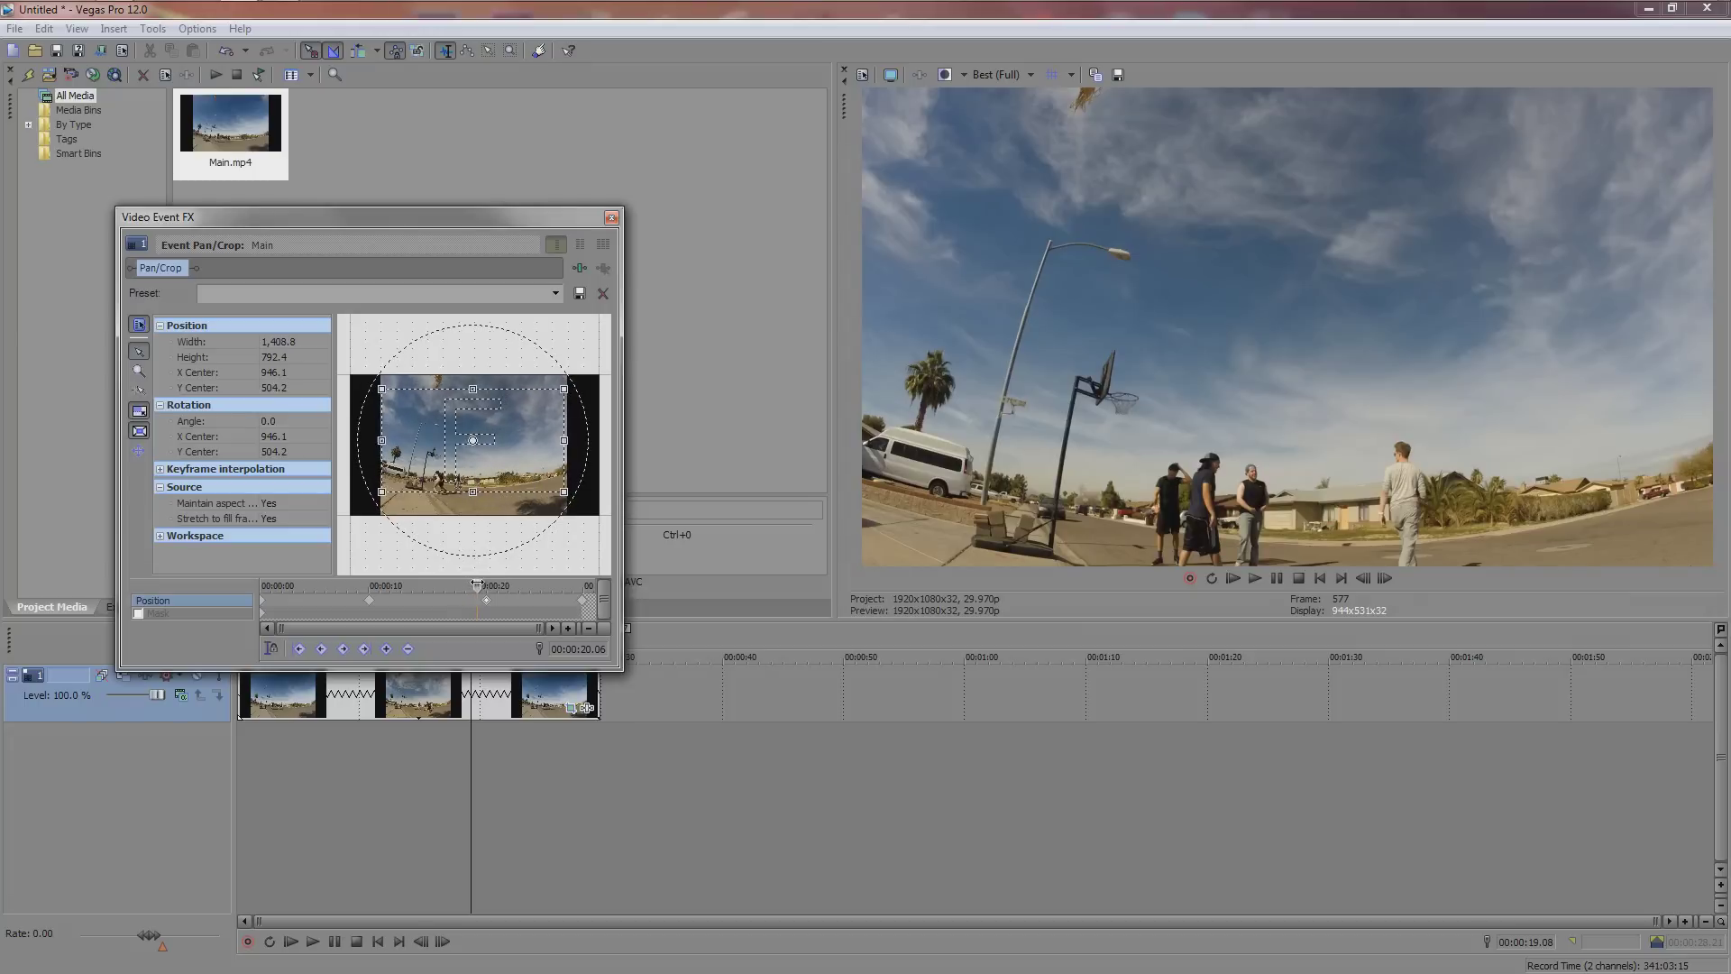
{"action": "left_click", "coordinate": [488, 599]}
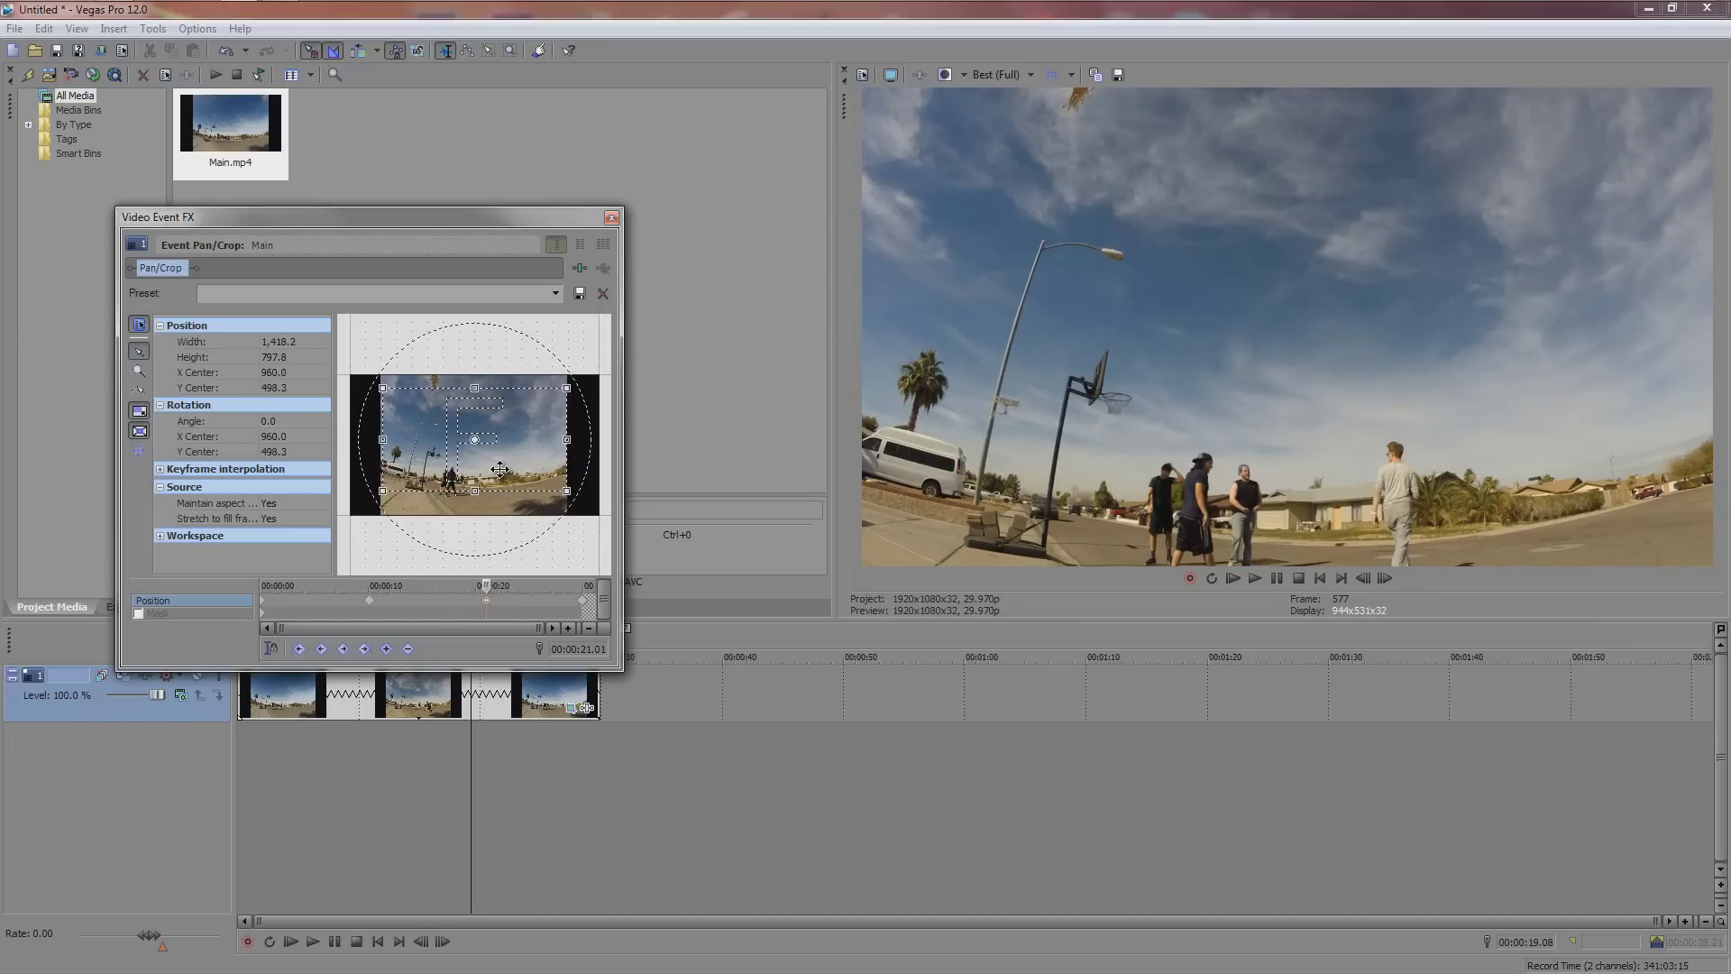
Play the timelapse from about 17 seconds to check the corrected crop and close the Pan/Crop window.
{"action": "left_click", "coordinate": [442, 749]}
{"action": "key", "text": "space"}
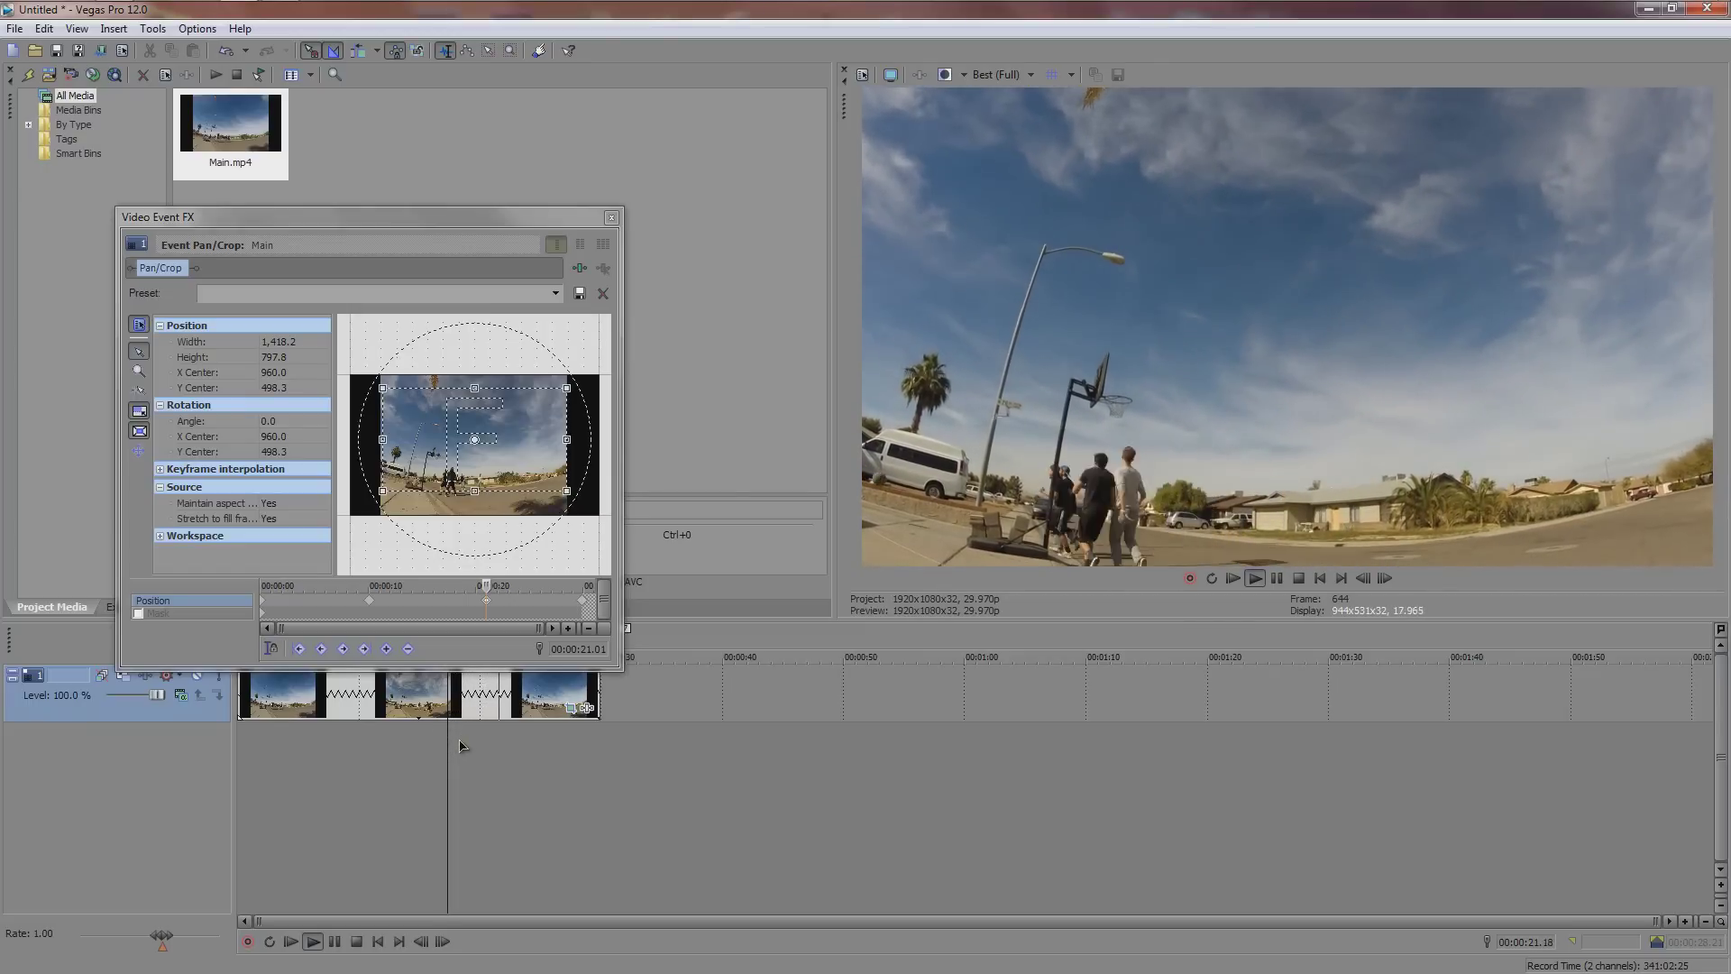
{"action": "right_click", "coordinate": [458, 597]}
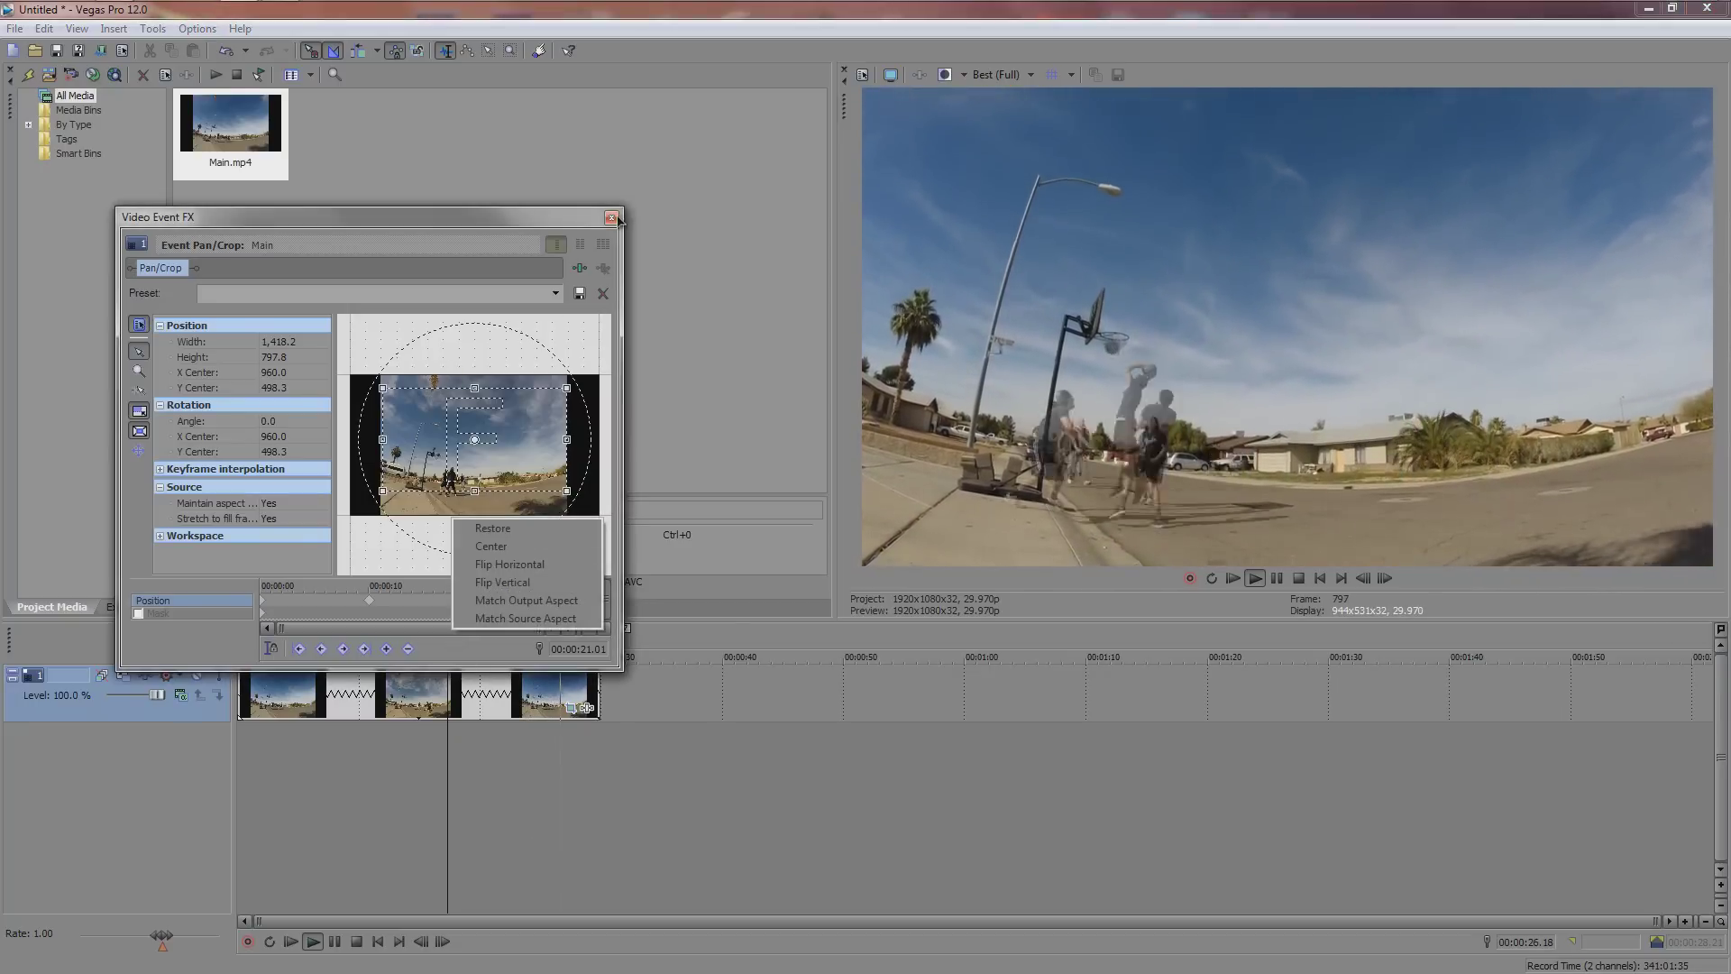
{"action": "key", "text": "Escape"}
{"action": "key", "text": "Escape"}
Add the Sony Brightness and Contrast, Color Corrector and Cookie Cutter effects to the Main event, previewing the frame at 00:00:16.11.
{"action": "left_click", "coordinate": [434, 756]}
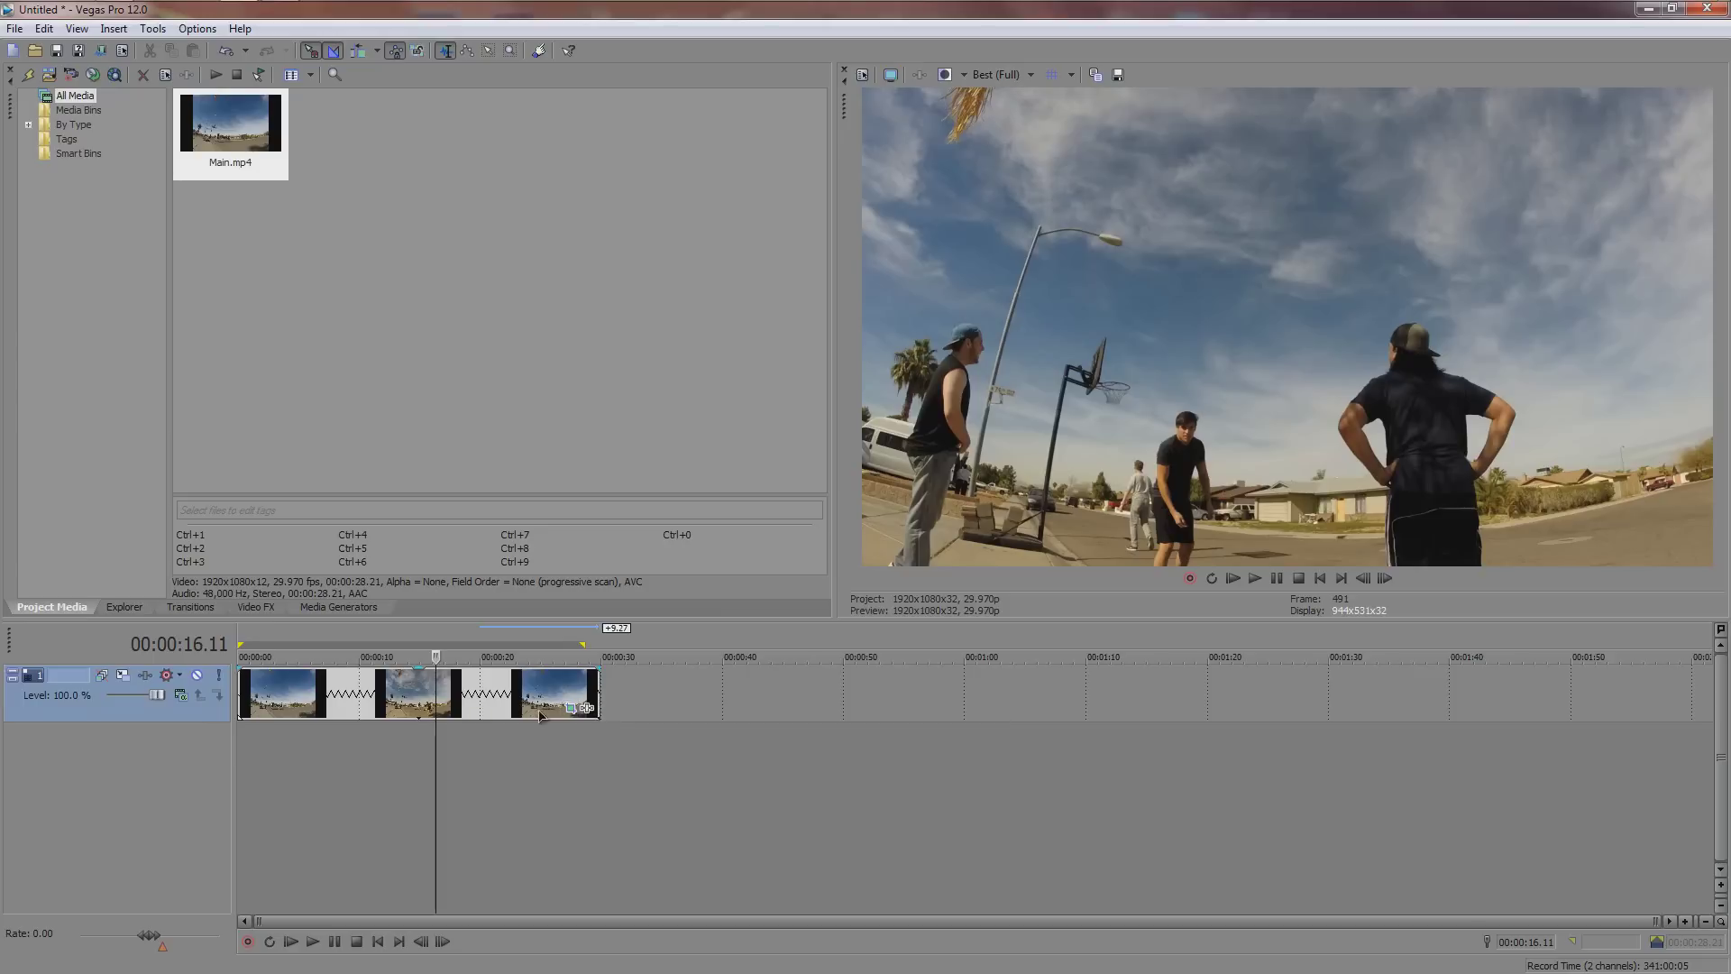
{"action": "left_click", "coordinate": [589, 711]}
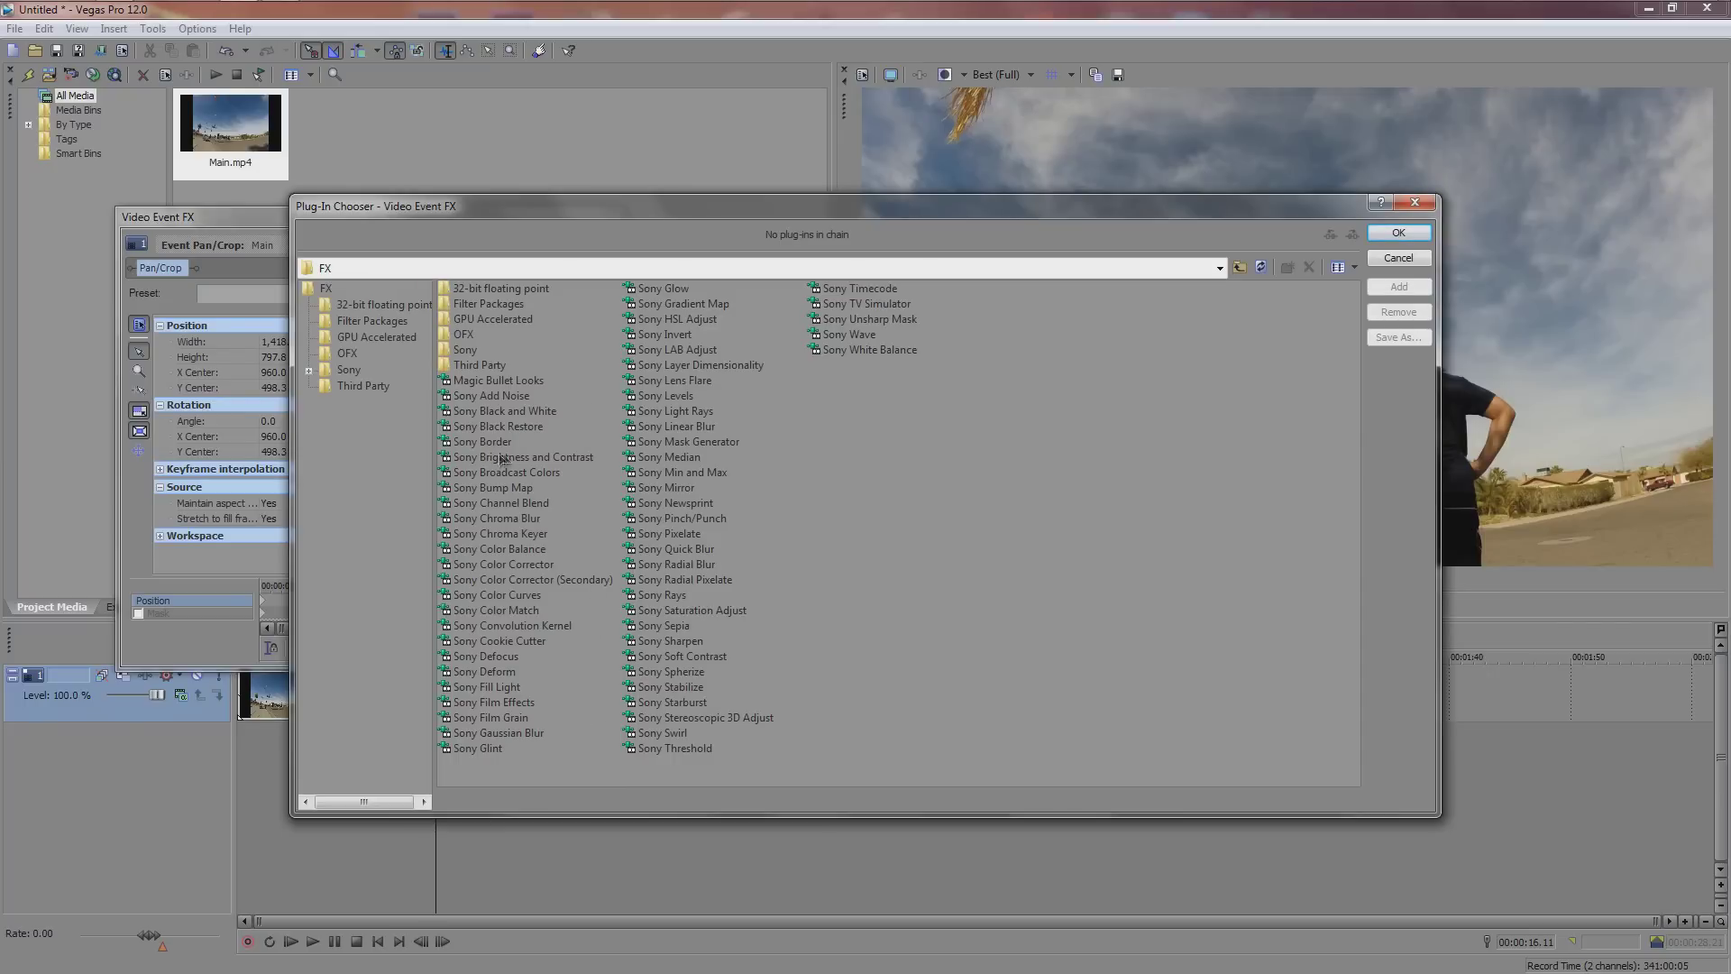
{"action": "left_click", "coordinate": [509, 384]}
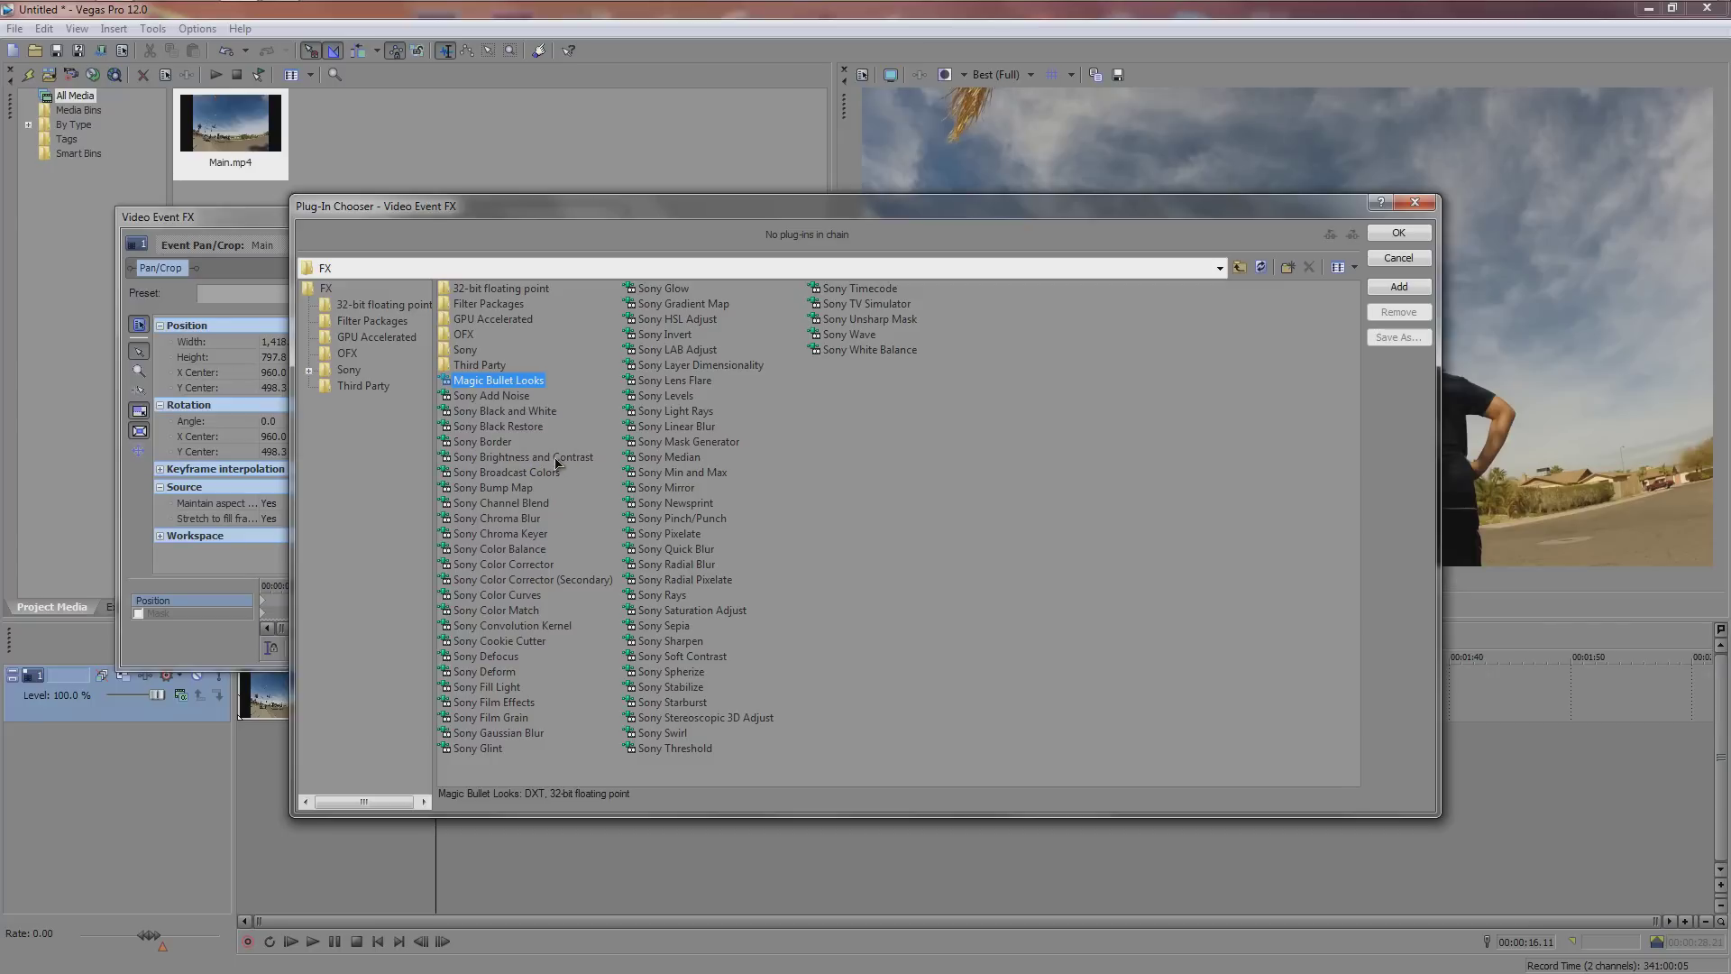
{"action": "double_click", "coordinate": [525, 460]}
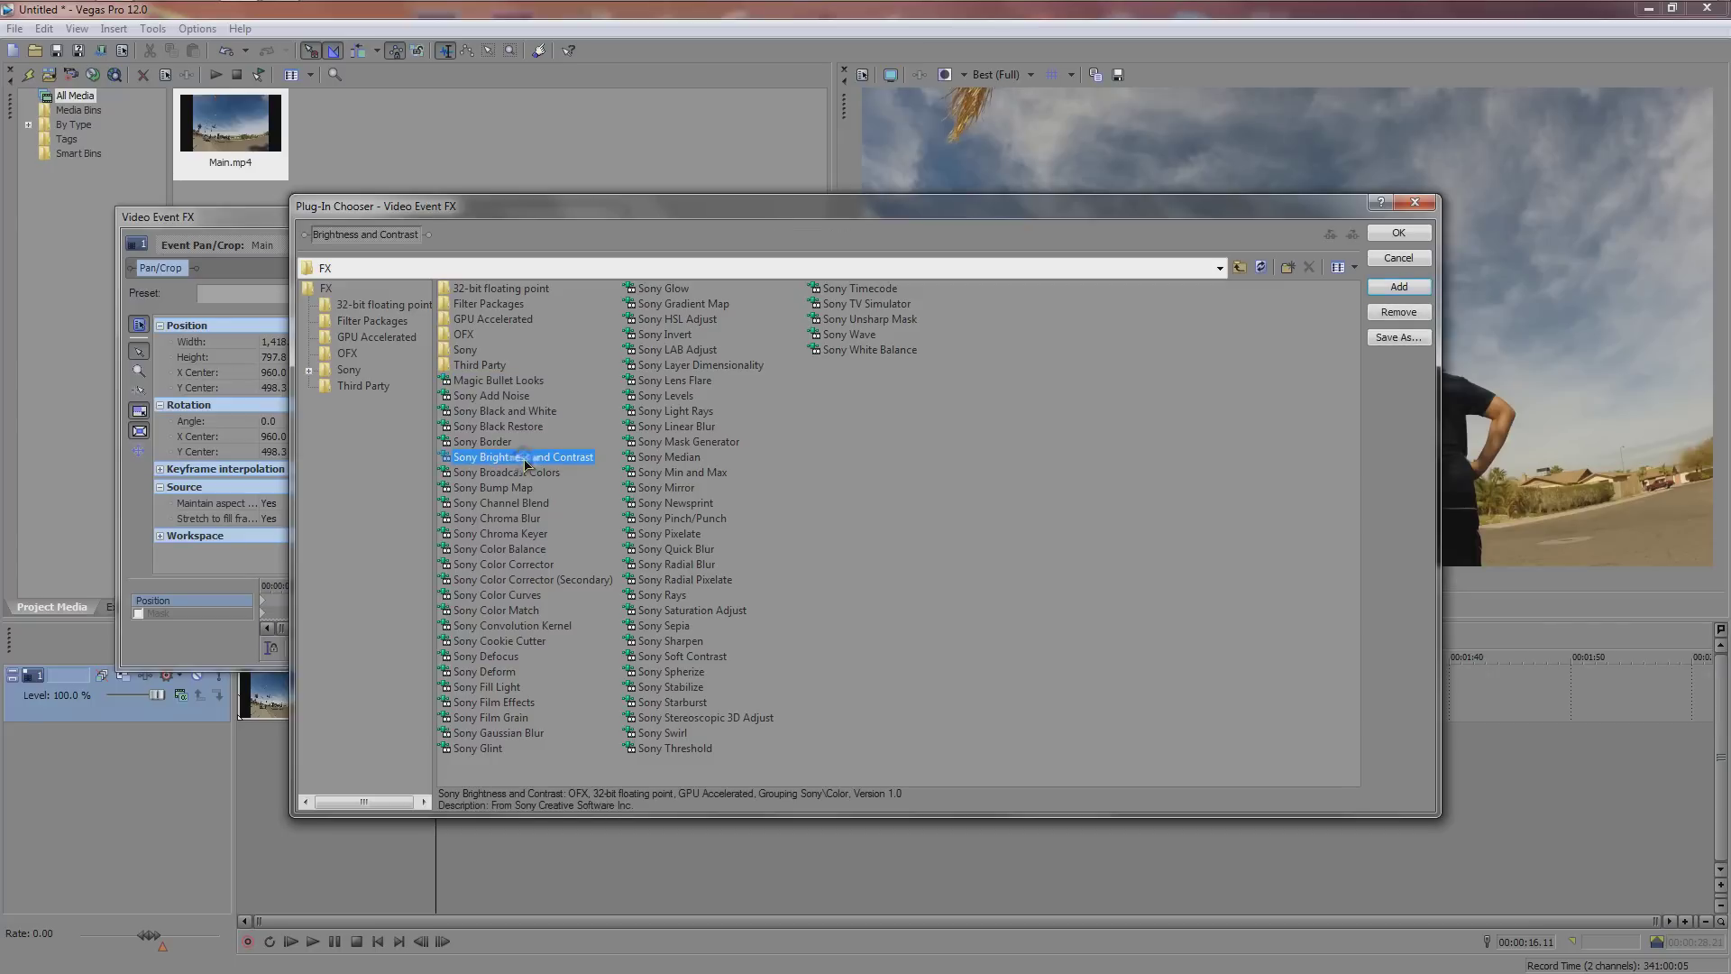
{"action": "double_click", "coordinate": [500, 566]}
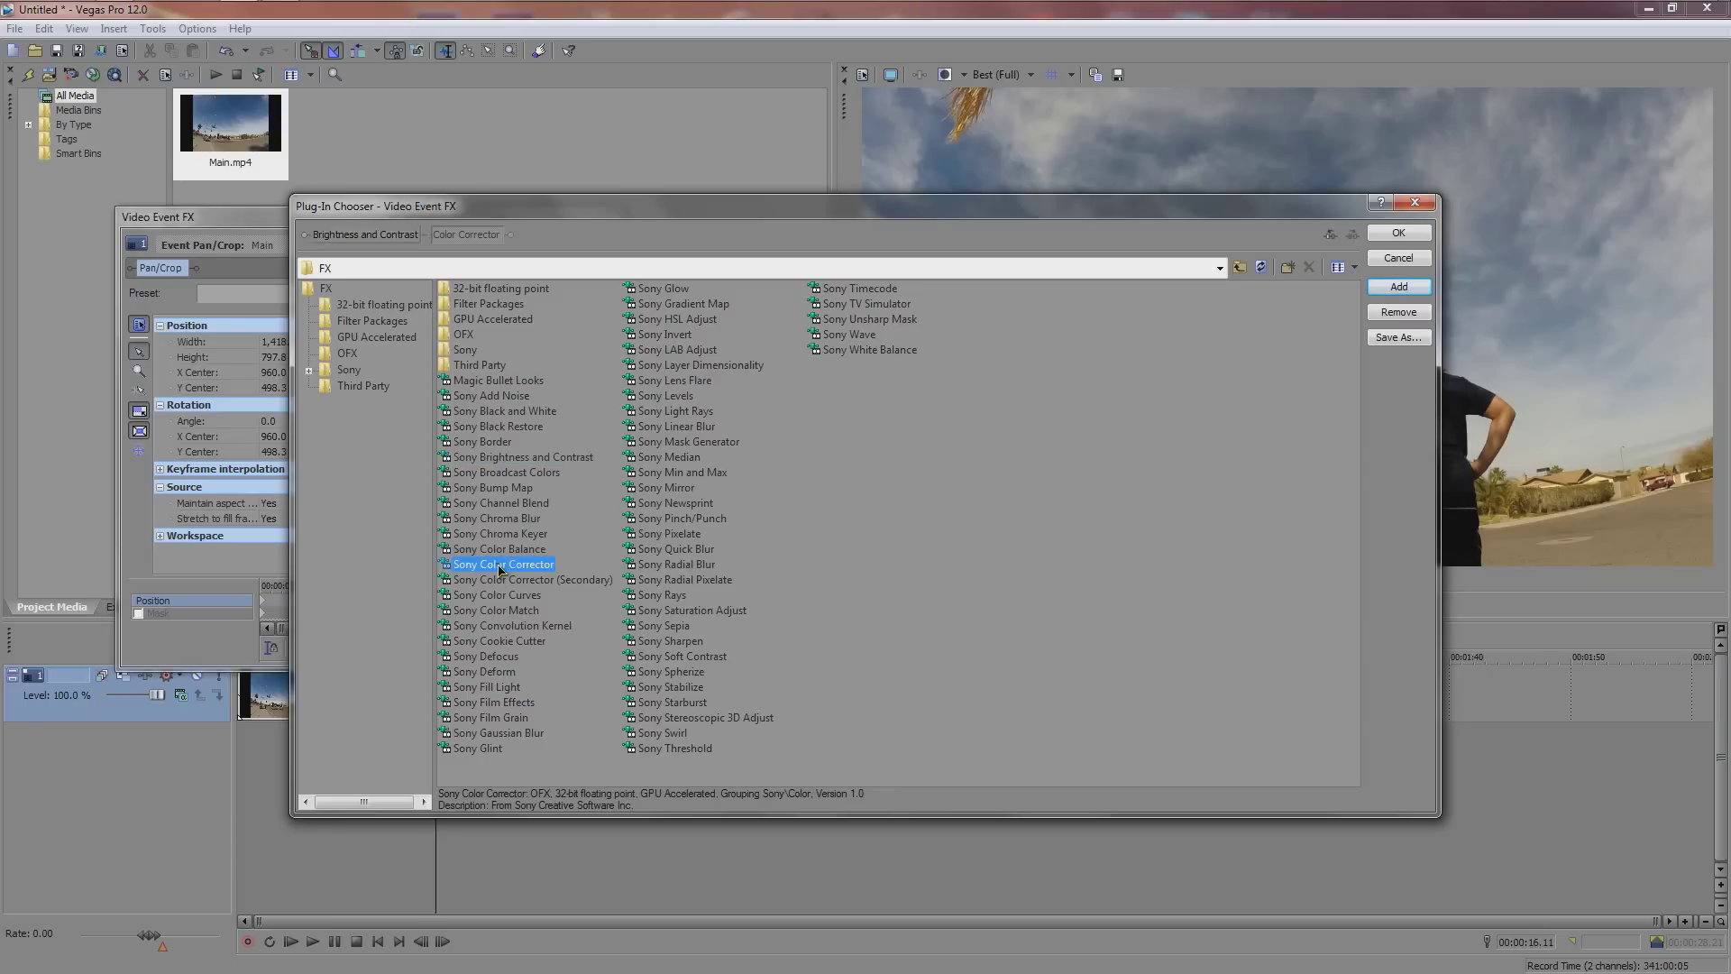
{"action": "double_click", "coordinate": [496, 643]}
{"action": "left_click", "coordinate": [1399, 233]}
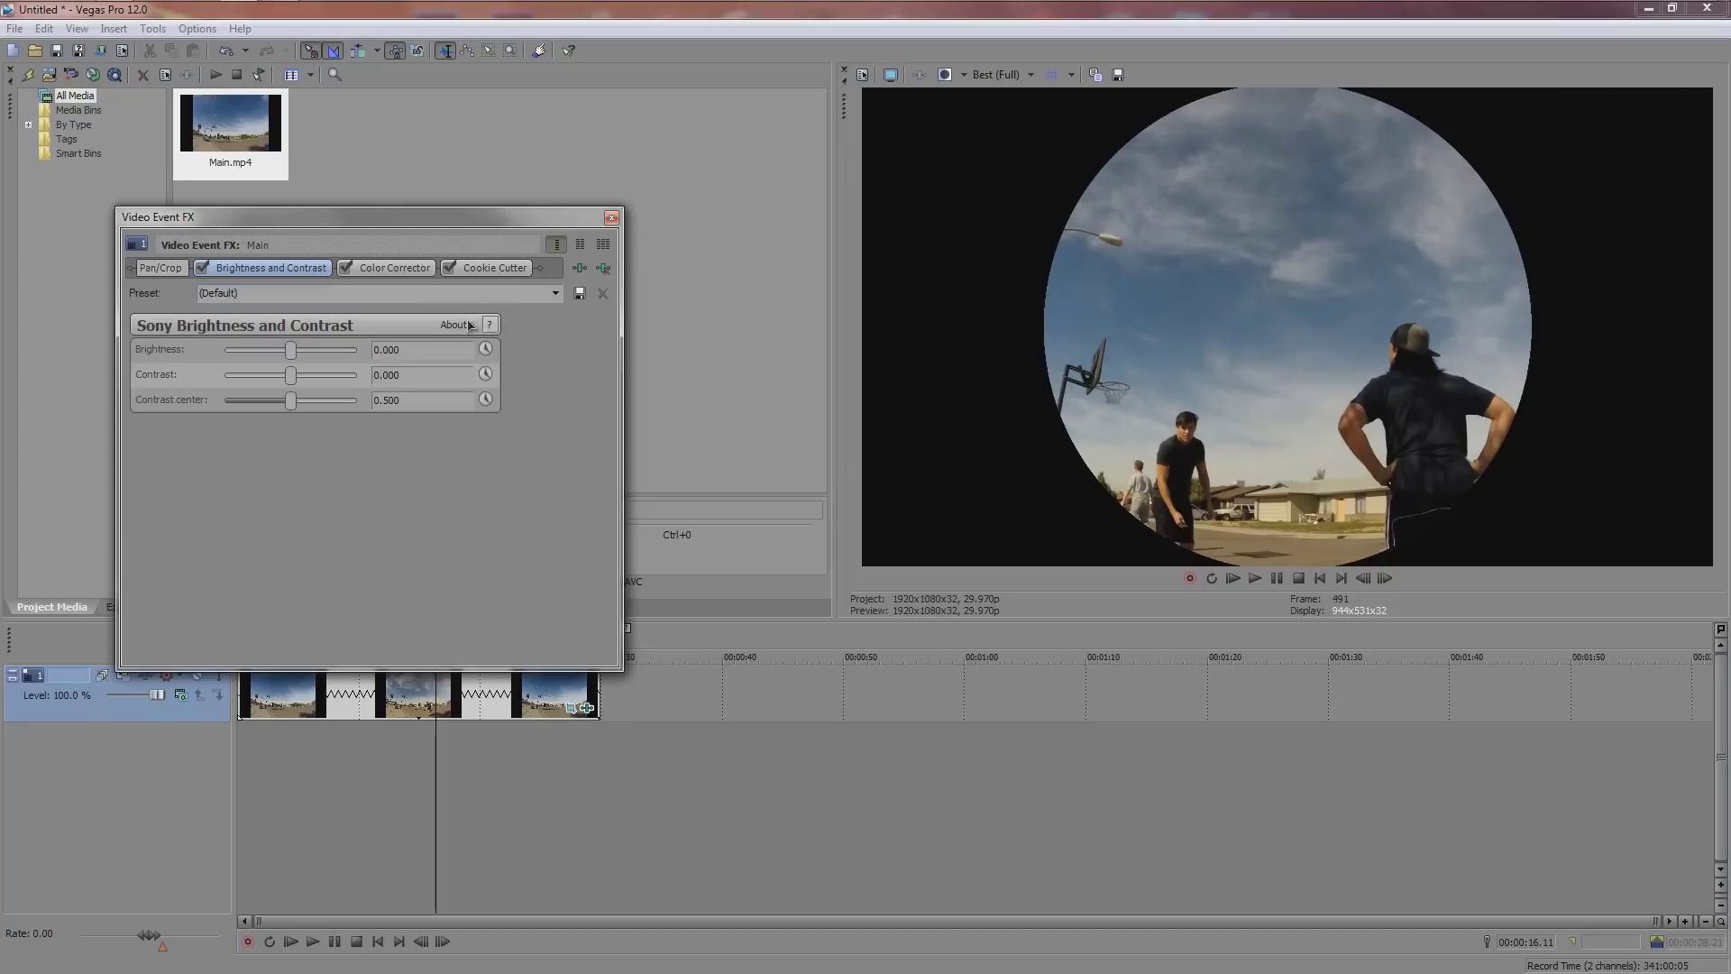
Shape the Cookie Cutter effect into a vignette with an Oval shape, size 0.347 and feather 2.000.
{"action": "left_click", "coordinate": [485, 269]}
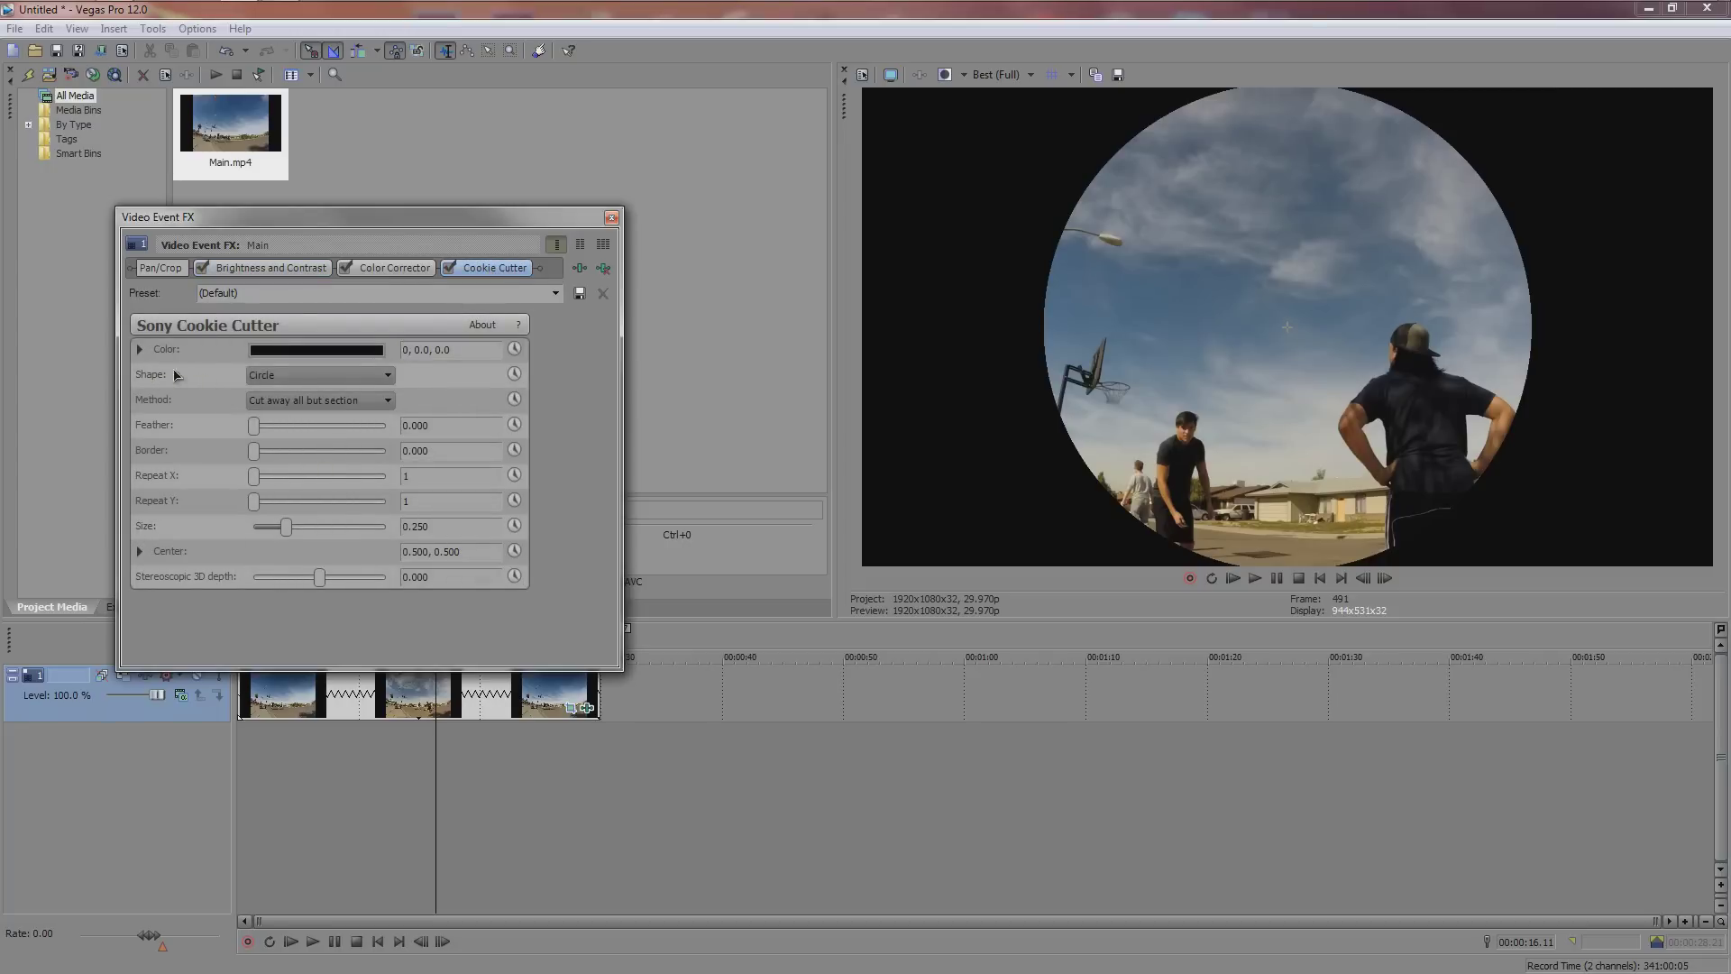
{"action": "left_click", "coordinate": [292, 375]}
{"action": "left_click", "coordinate": [291, 410]}
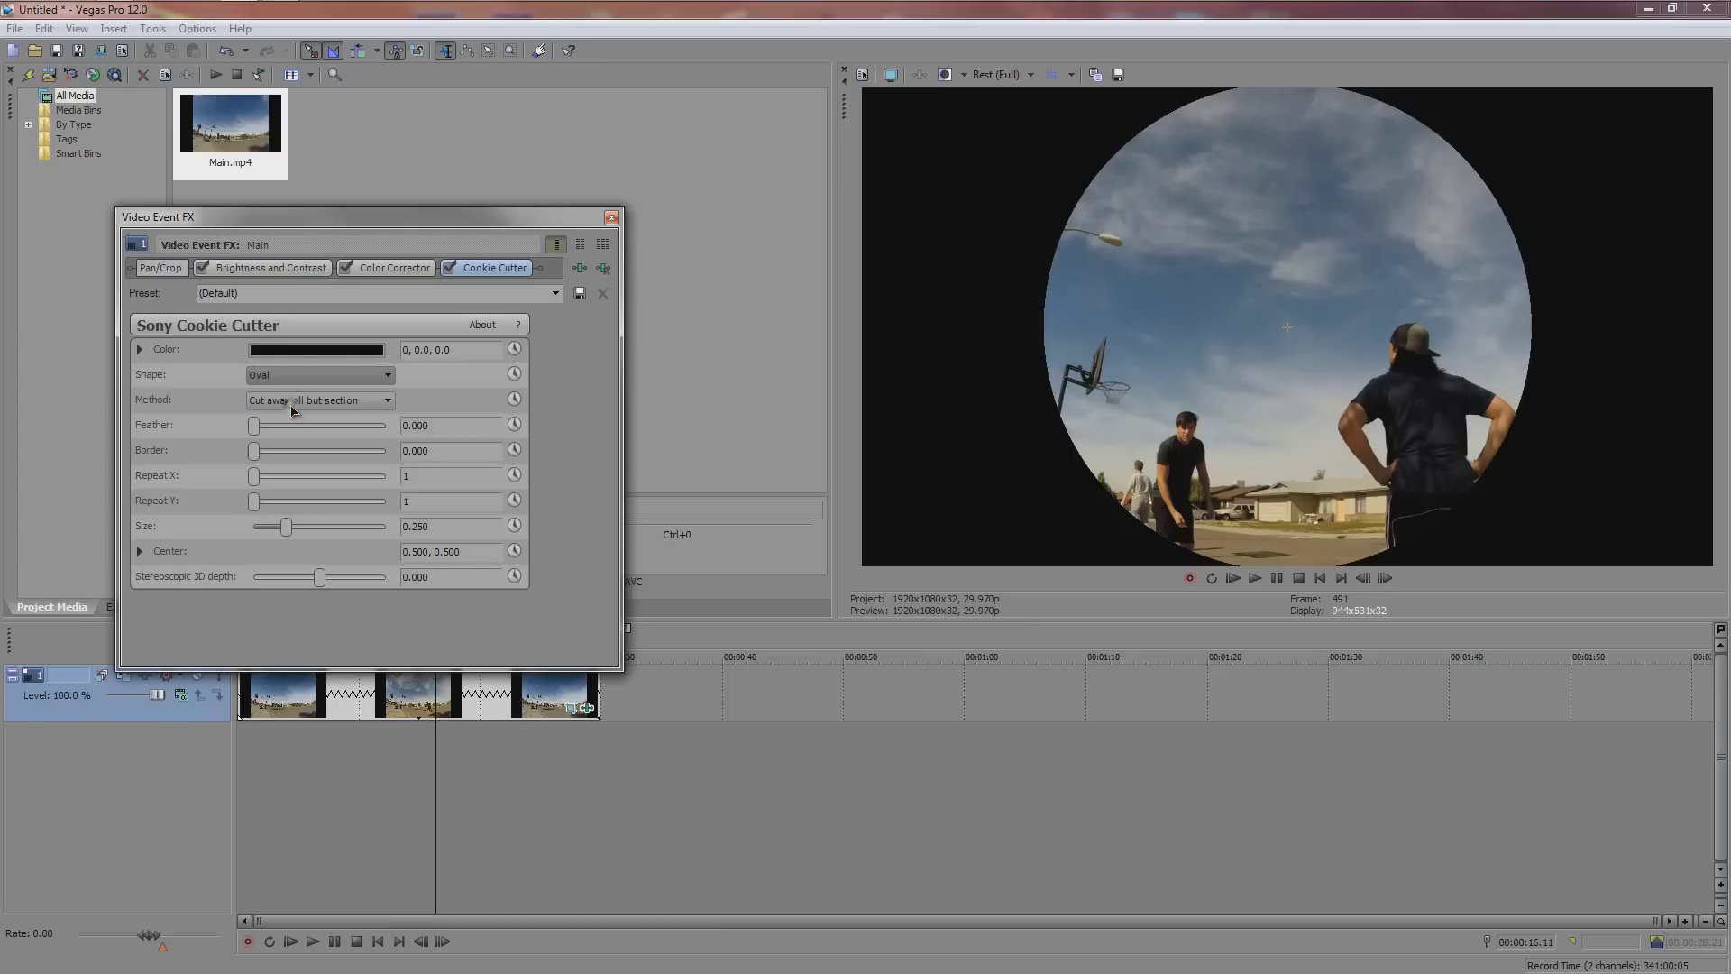
{"action": "left_click_drag", "start_coordinate": [286, 525], "coordinate": [302, 532]}
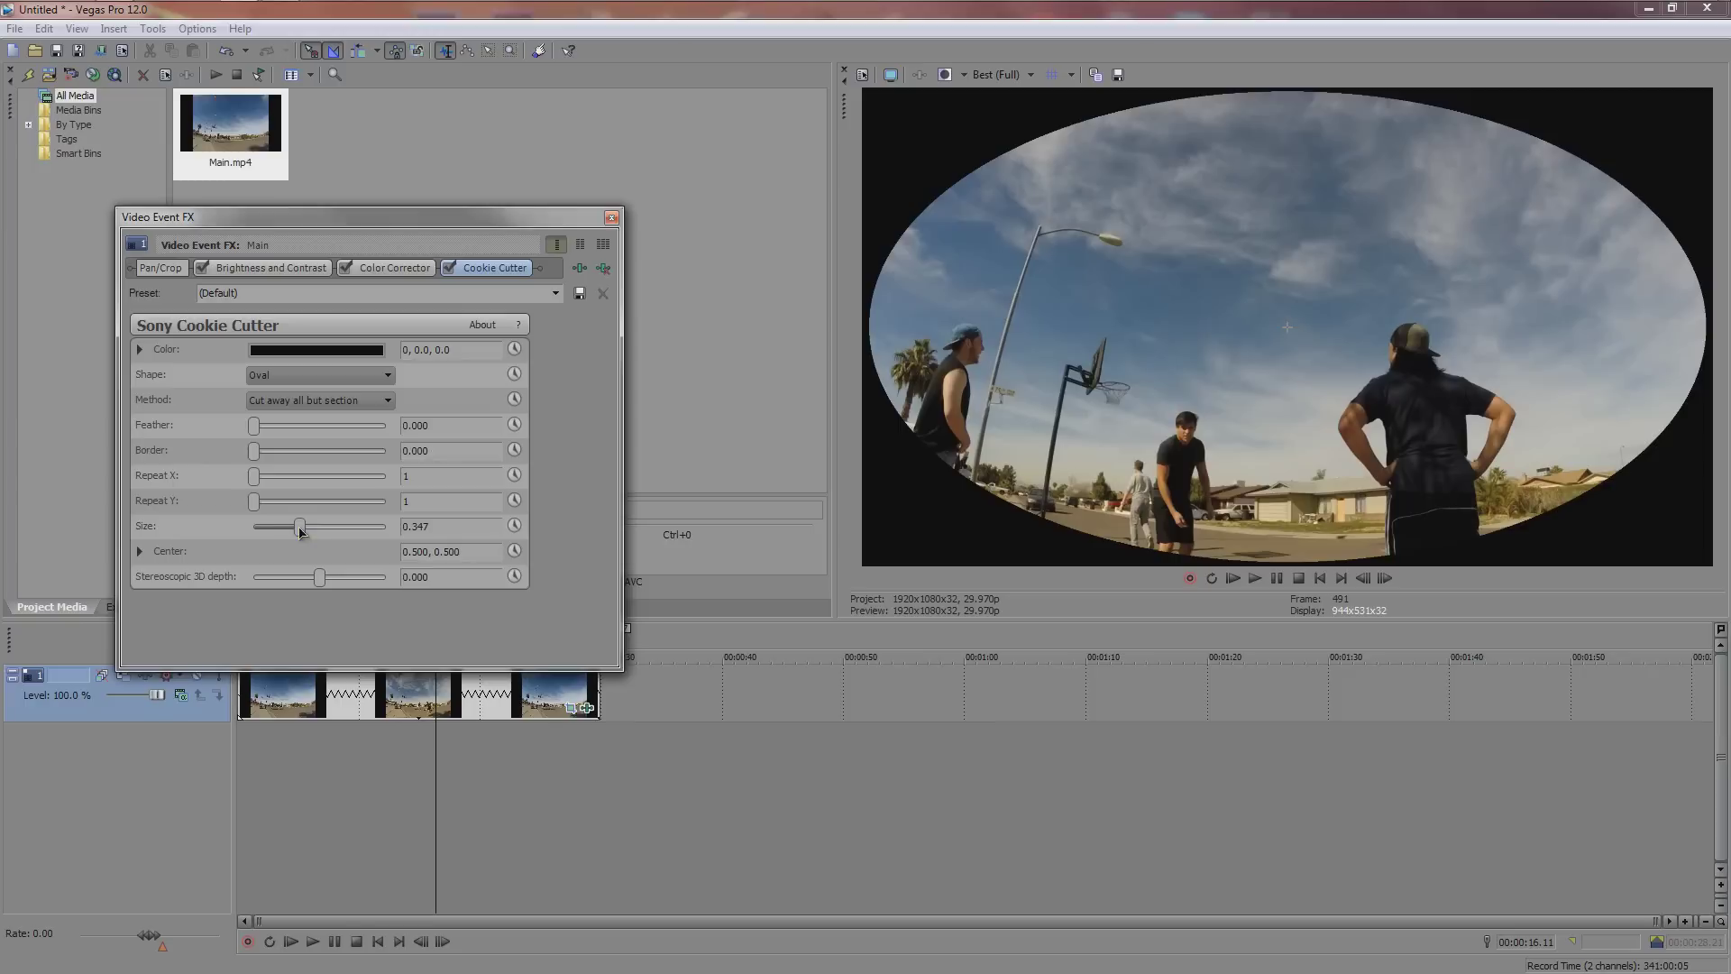
{"action": "left_click_drag", "start_coordinate": [256, 437], "coordinate": [388, 437]}
{"action": "left_click_drag", "start_coordinate": [494, 440], "coordinate": [510, 440]}
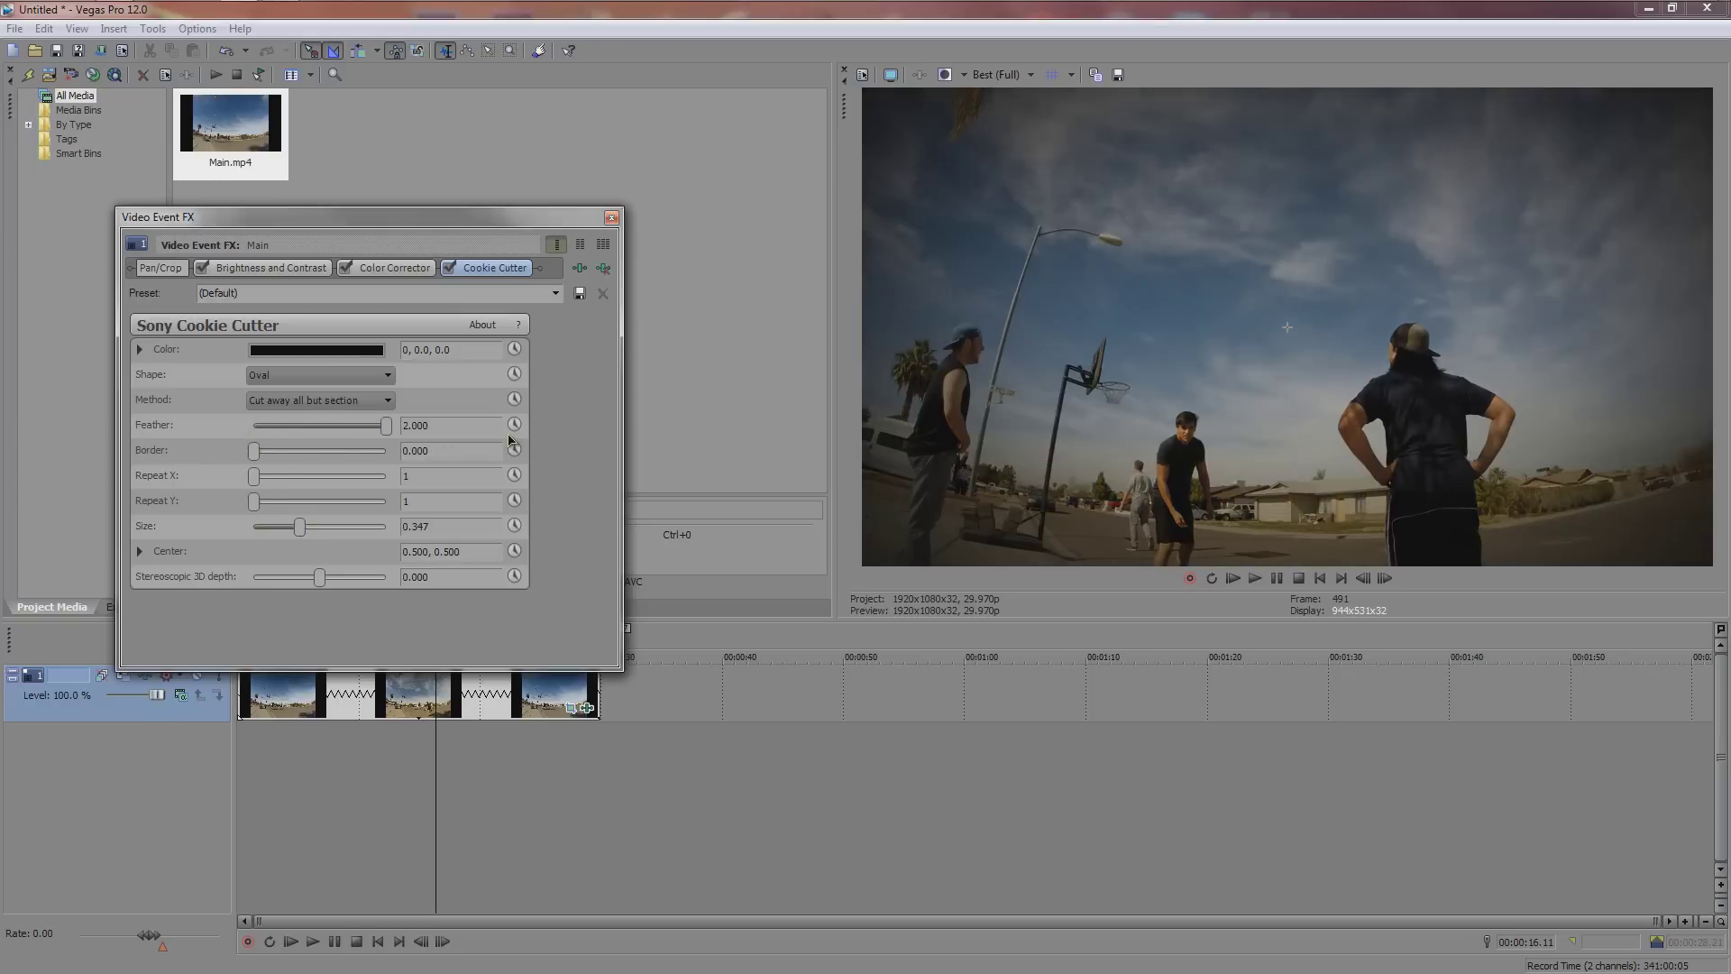
Set the Cookie Cutter vignette's size to 0.422, compare it with the effect bypassed, and load the saved Viggy preset.
{"action": "left_click_drag", "start_coordinate": [307, 530], "coordinate": [320, 528]}
{"action": "left_click_drag", "start_coordinate": [314, 530], "coordinate": [311, 529]}
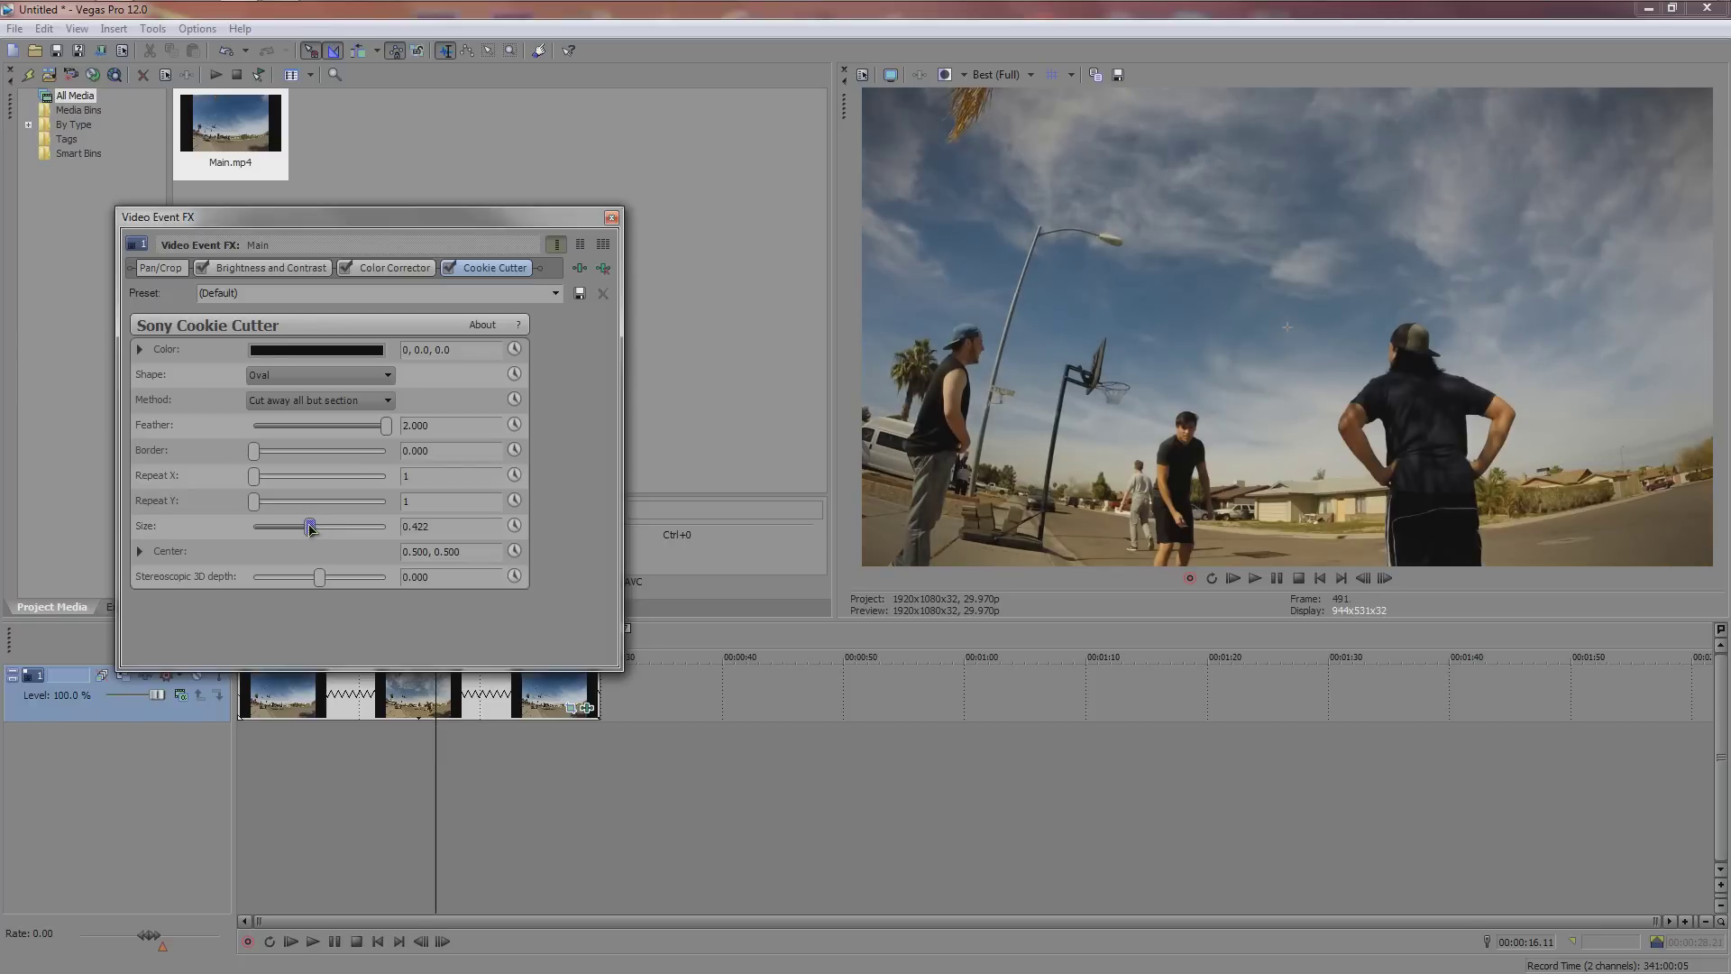
{"action": "left_click", "coordinate": [448, 268]}
{"action": "left_click", "coordinate": [448, 267]}
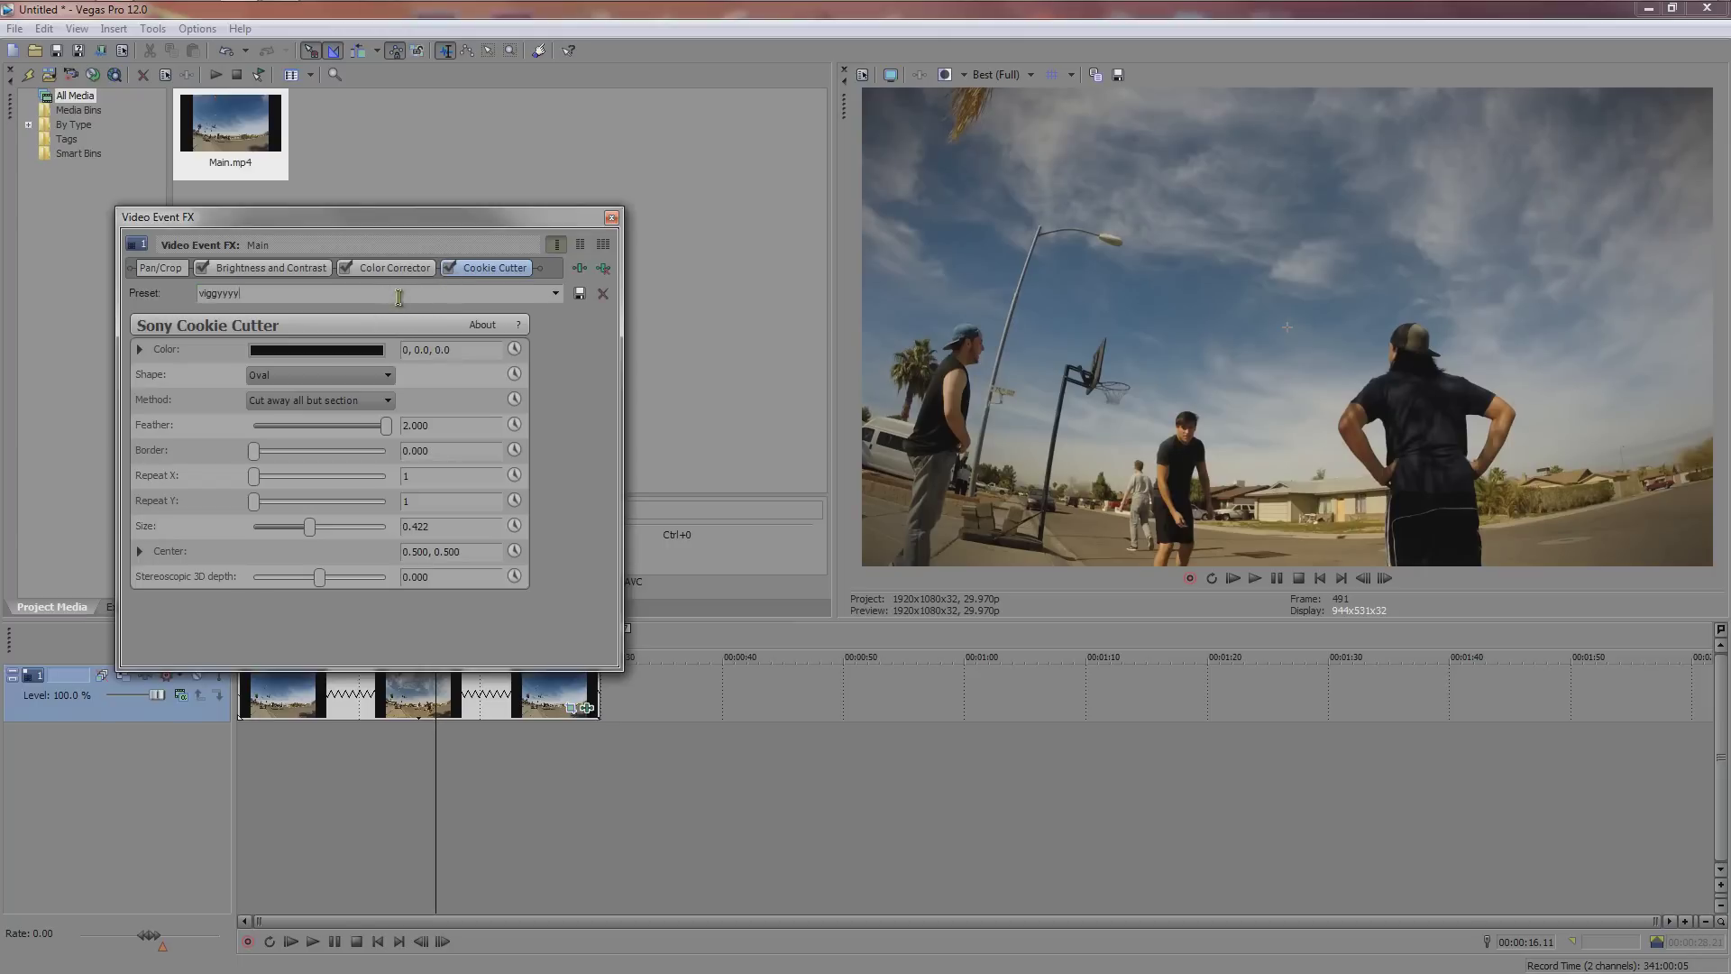
{"action": "left_click", "coordinate": [556, 294]}
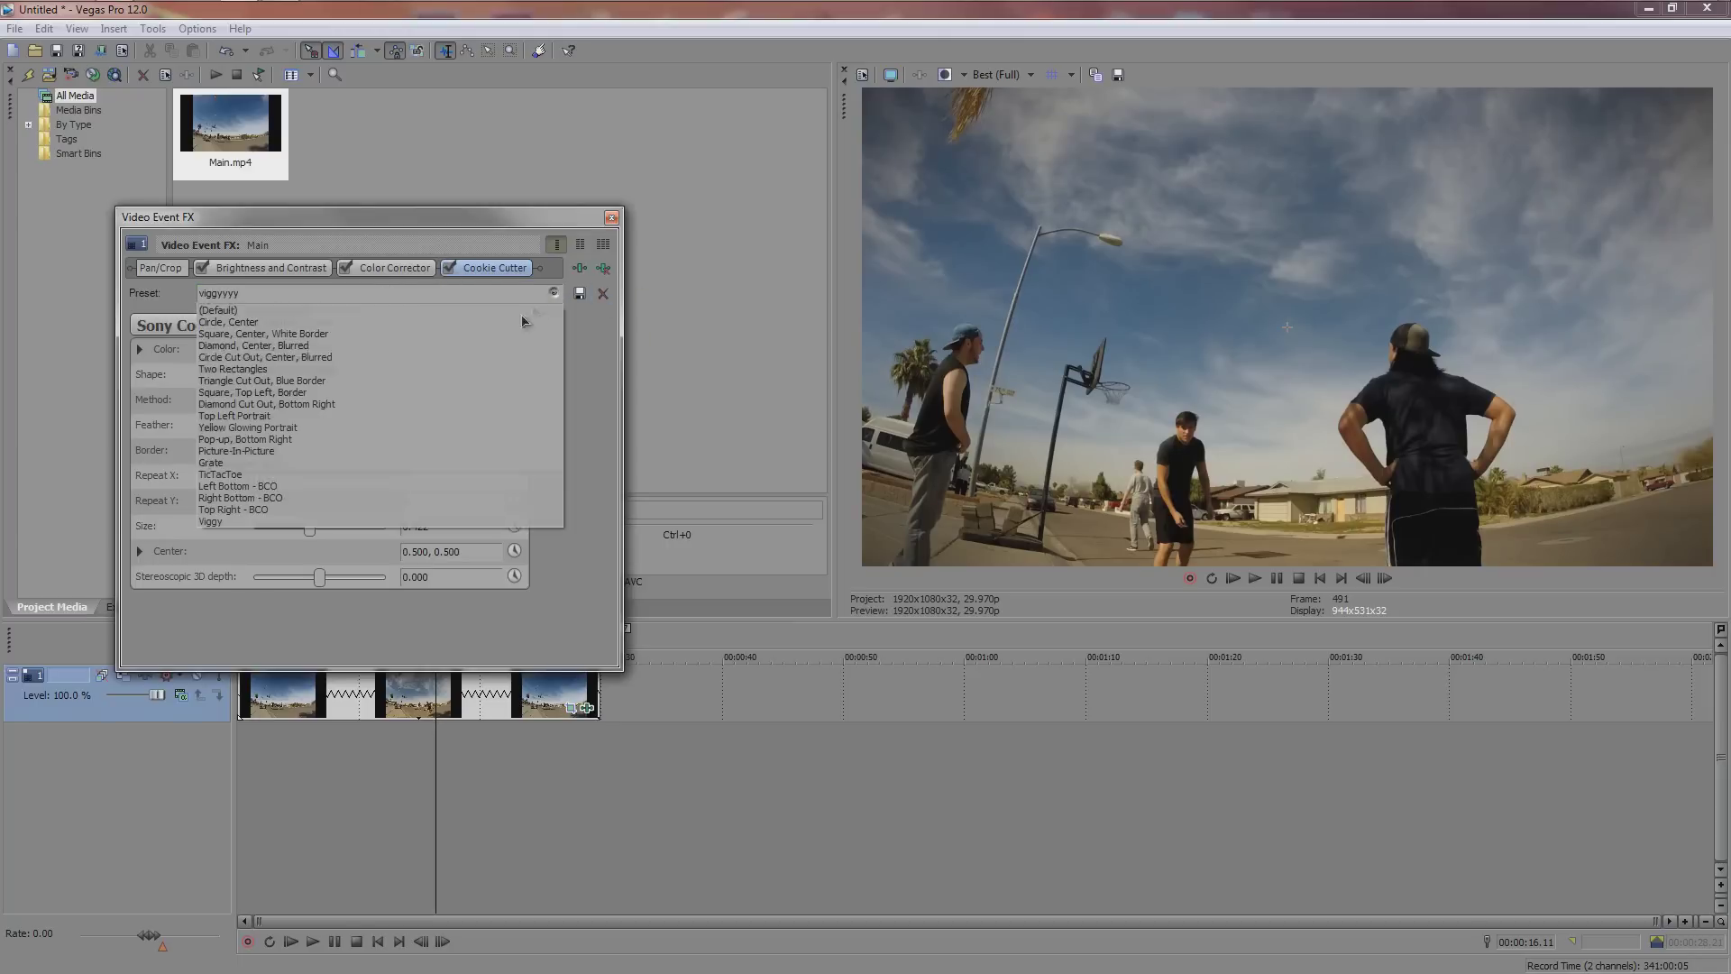
{"action": "left_click", "coordinate": [233, 523]}
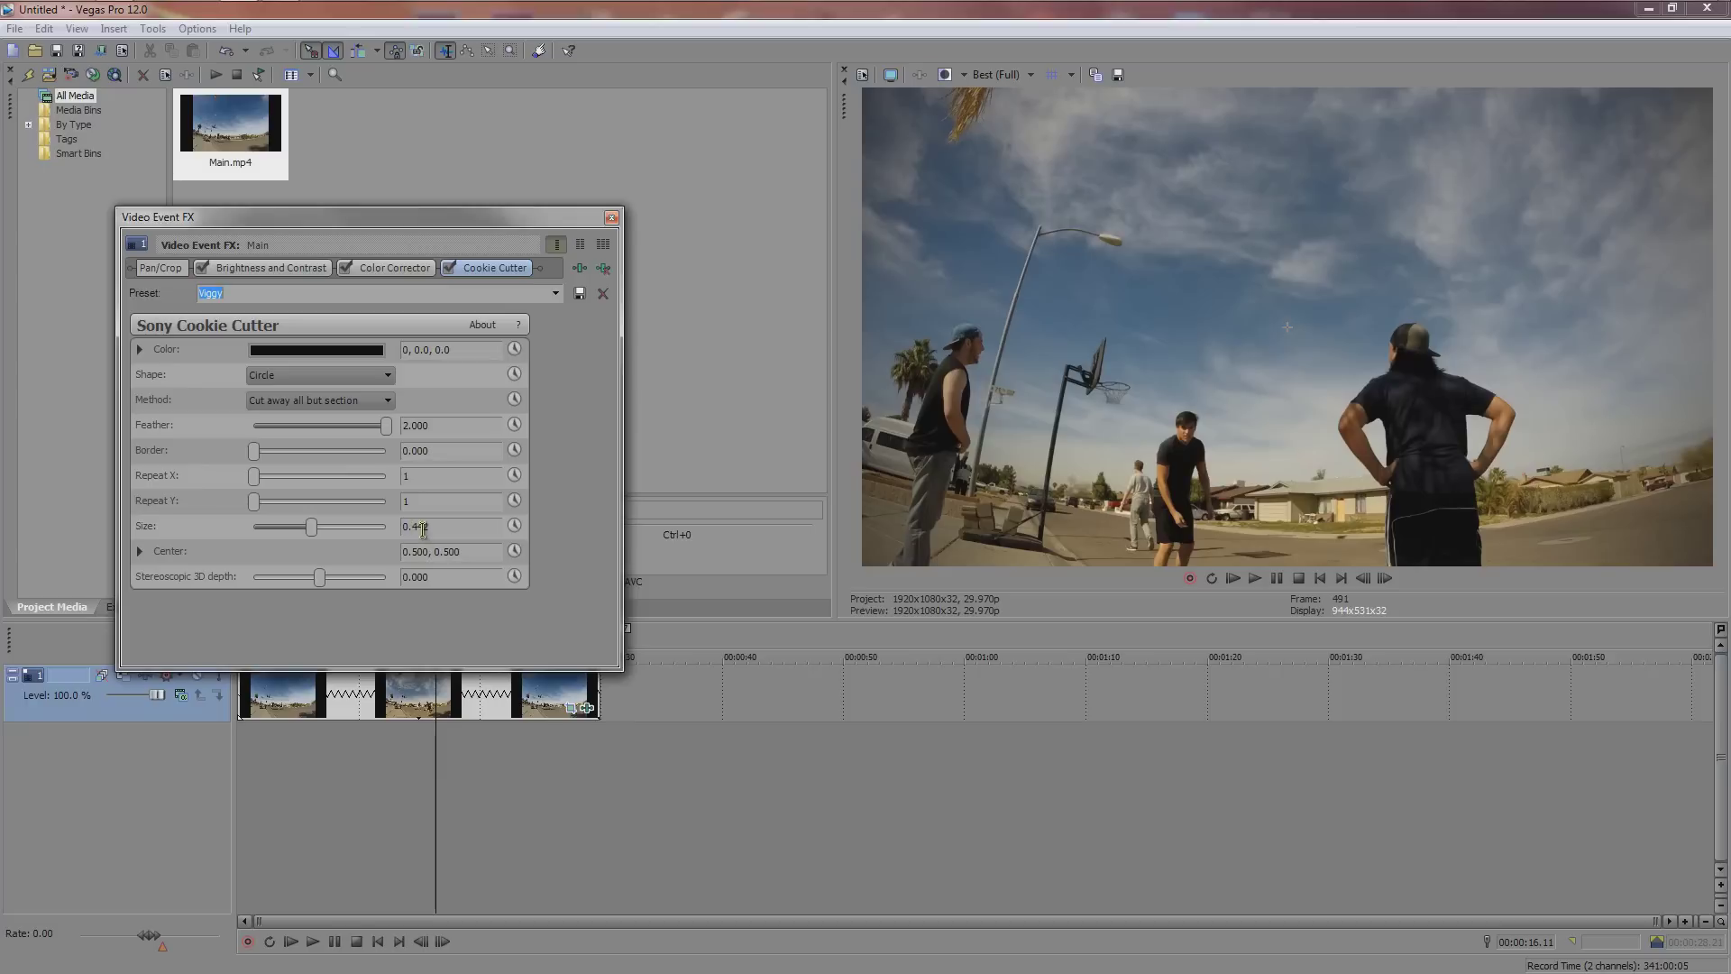
In the Brightness and Contrast effect, set brightness to 0.197, contrast to 0.279 and contrast center to 0.728.
{"action": "left_click", "coordinate": [281, 268]}
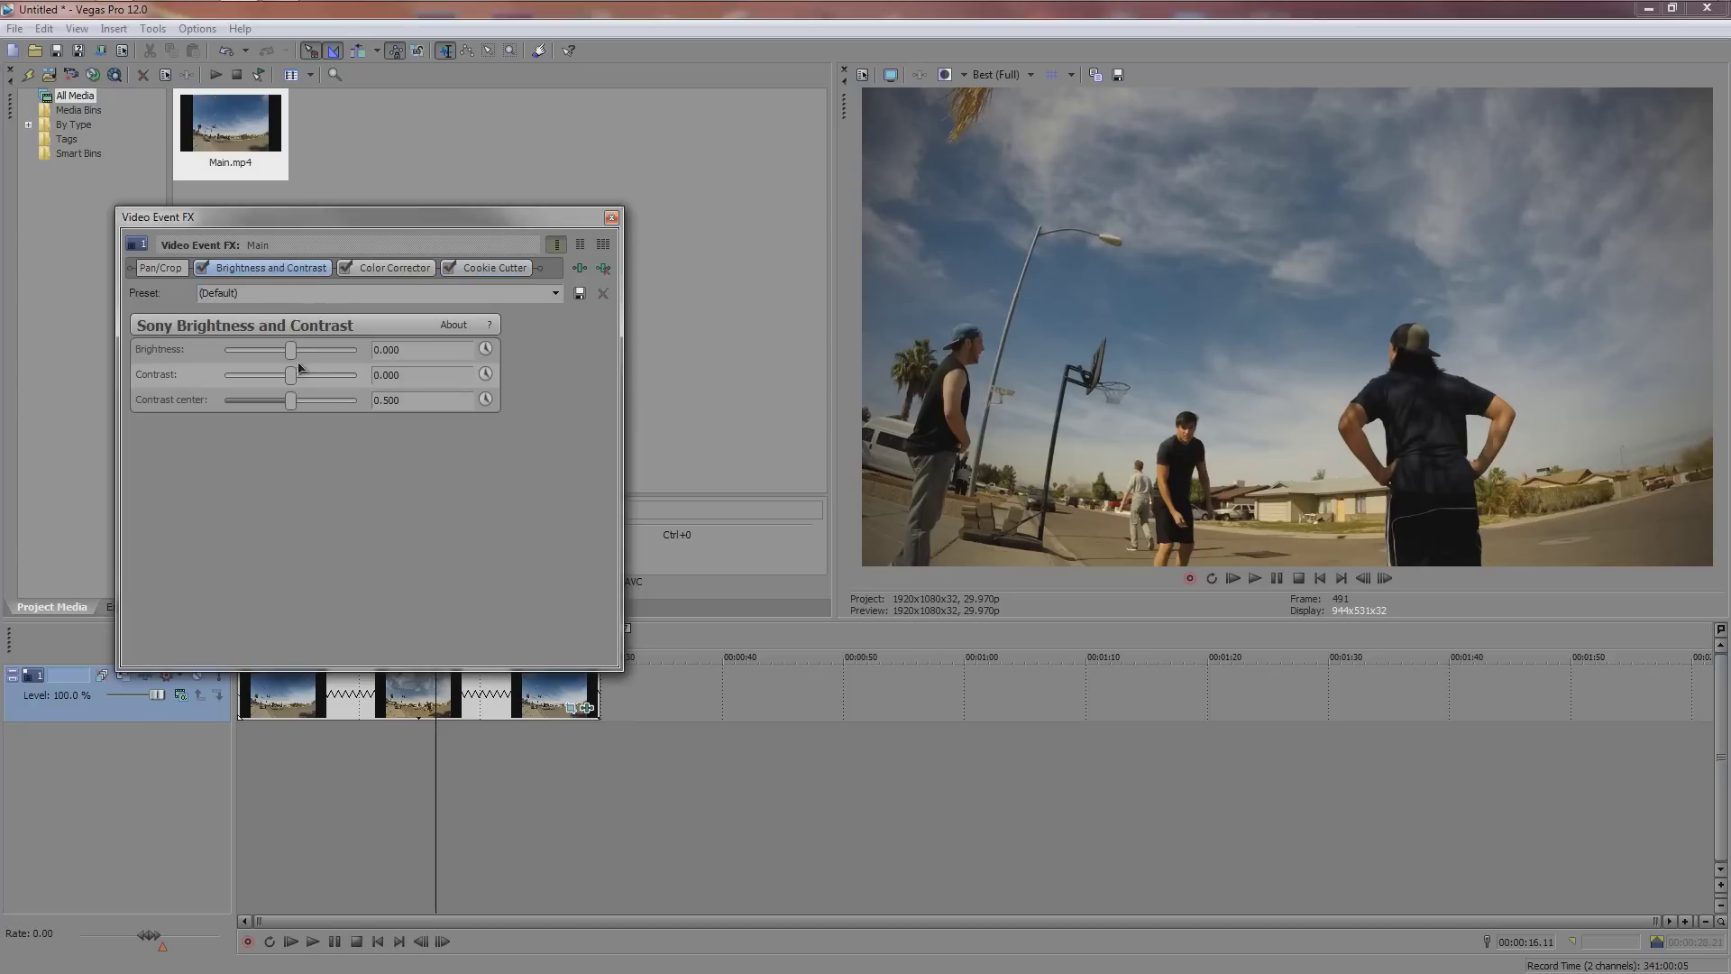
{"action": "left_click_drag", "start_coordinate": [302, 355], "coordinate": [305, 406]}
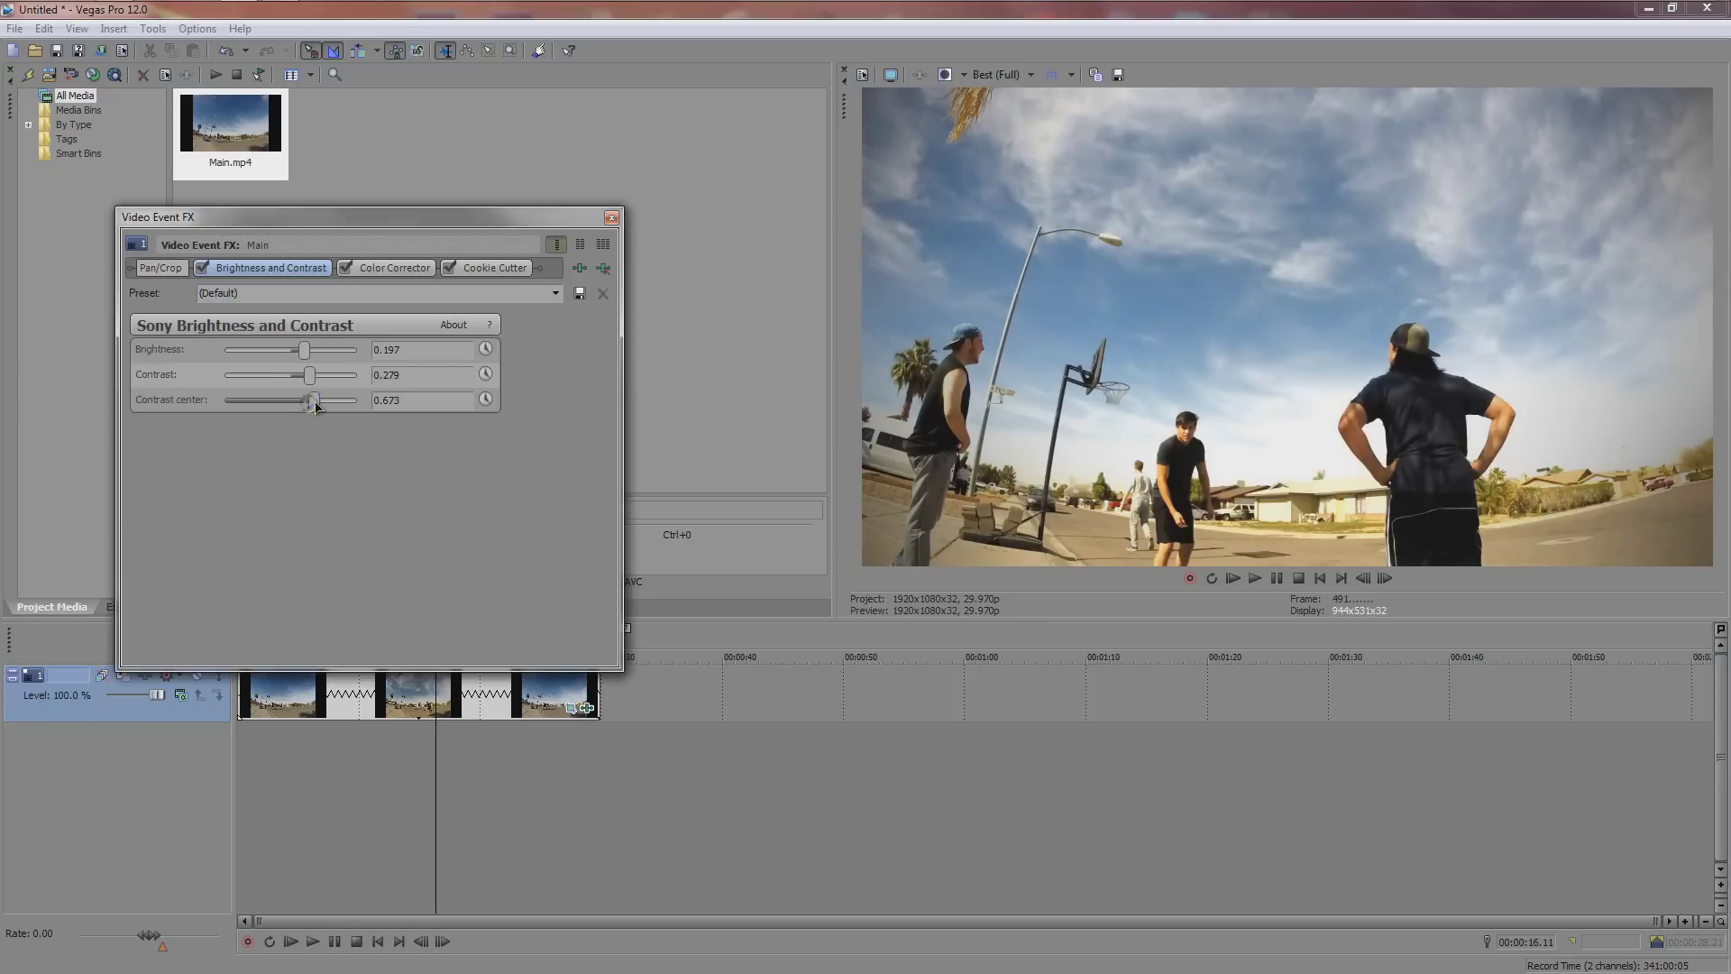
Shift the Color Corrector's low, mid and high wheels toward red-magenta and play the timelapse to check the tint.
{"action": "left_click", "coordinate": [386, 269]}
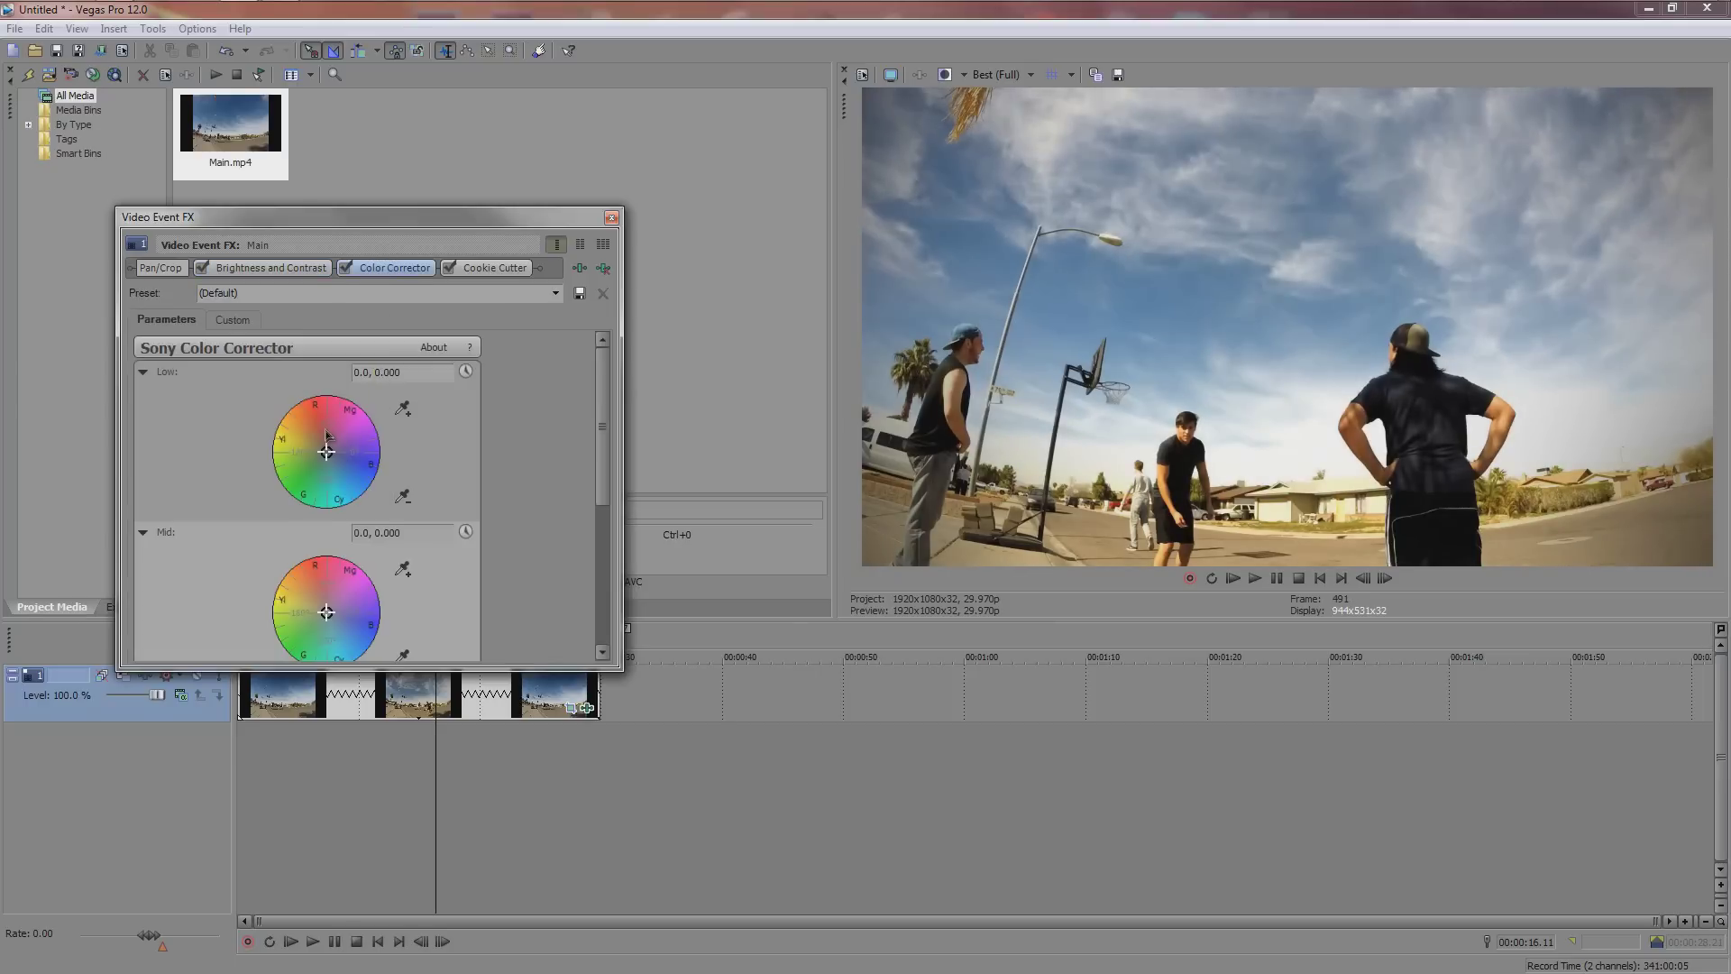
{"action": "left_click_drag", "start_coordinate": [326, 453], "coordinate": [336, 450]}
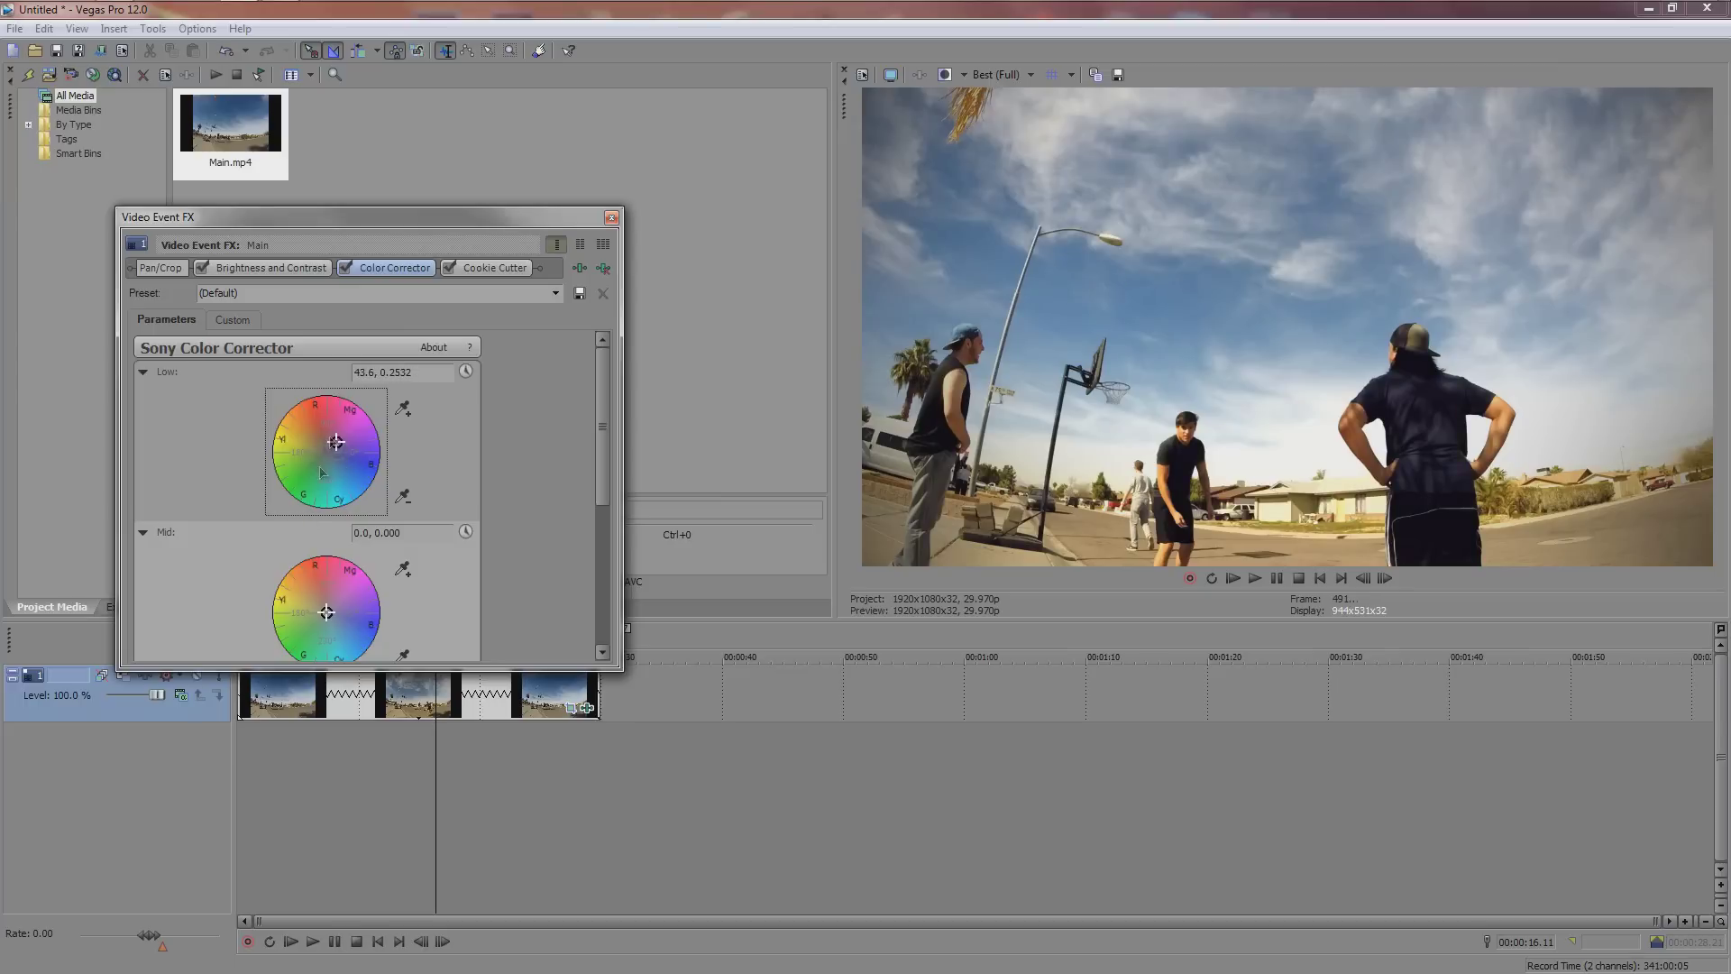
{"action": "left_click_drag", "start_coordinate": [326, 612], "coordinate": [327, 597]}
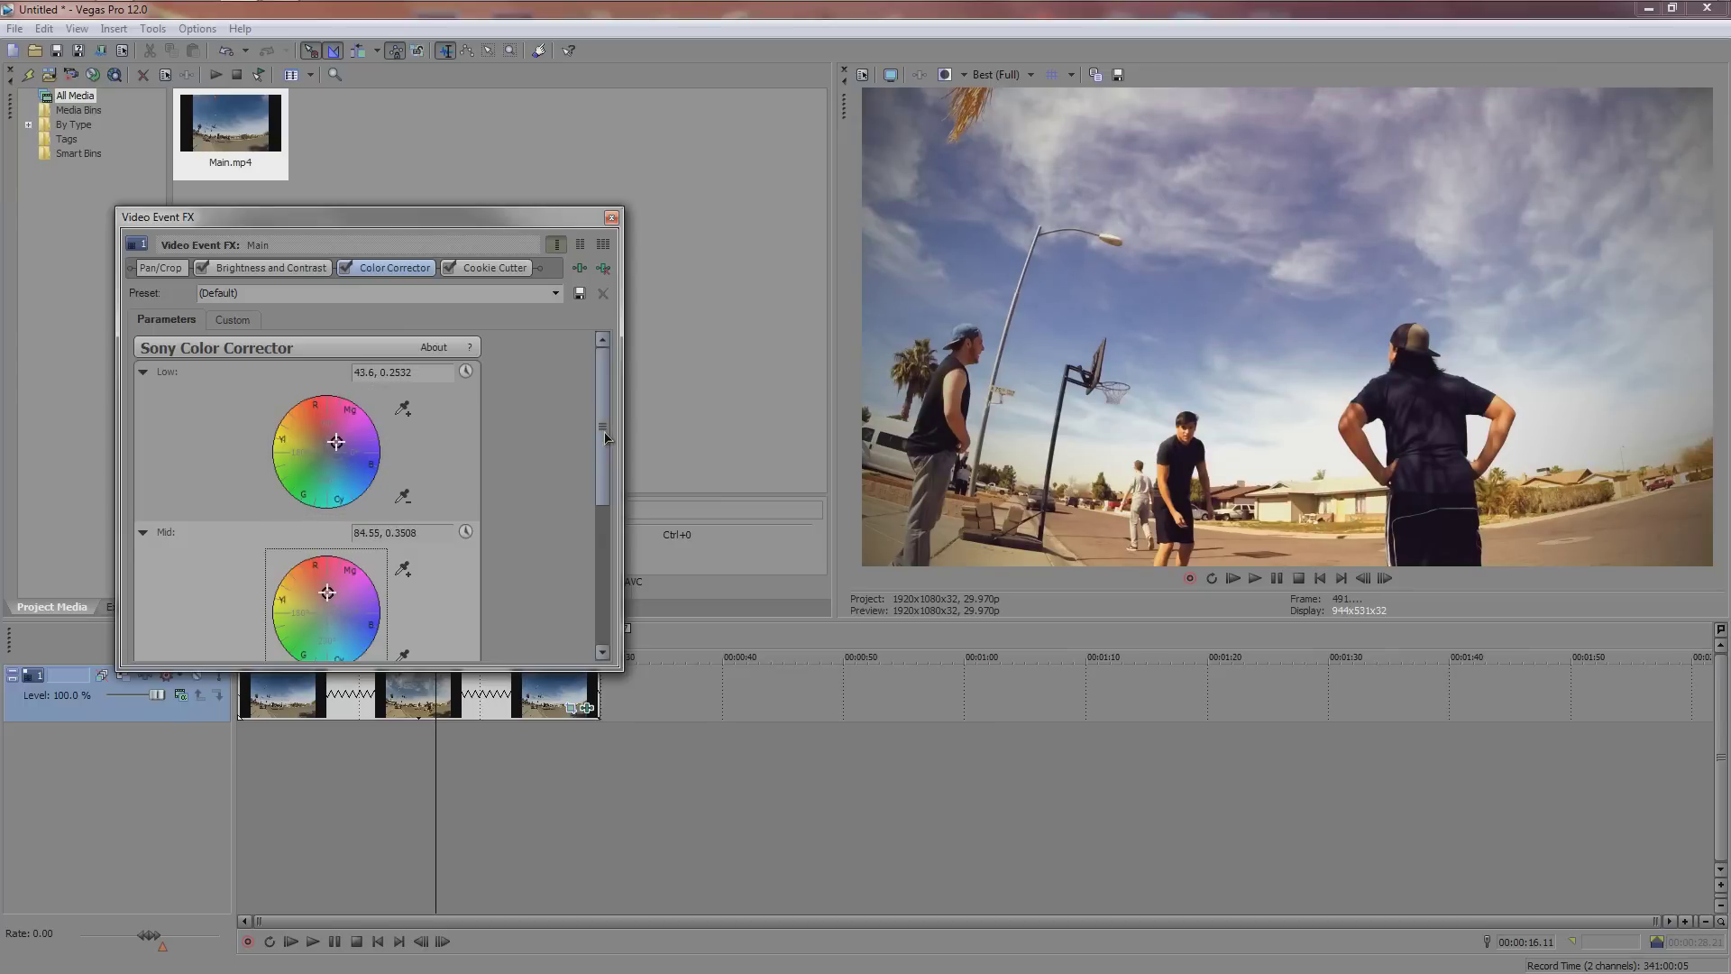
{"action": "scroll", "coordinate": [606, 437], "scroll_direction": "down", "scroll_amount": 5}
{"action": "left_click_drag", "start_coordinate": [326, 563], "coordinate": [333, 552]}
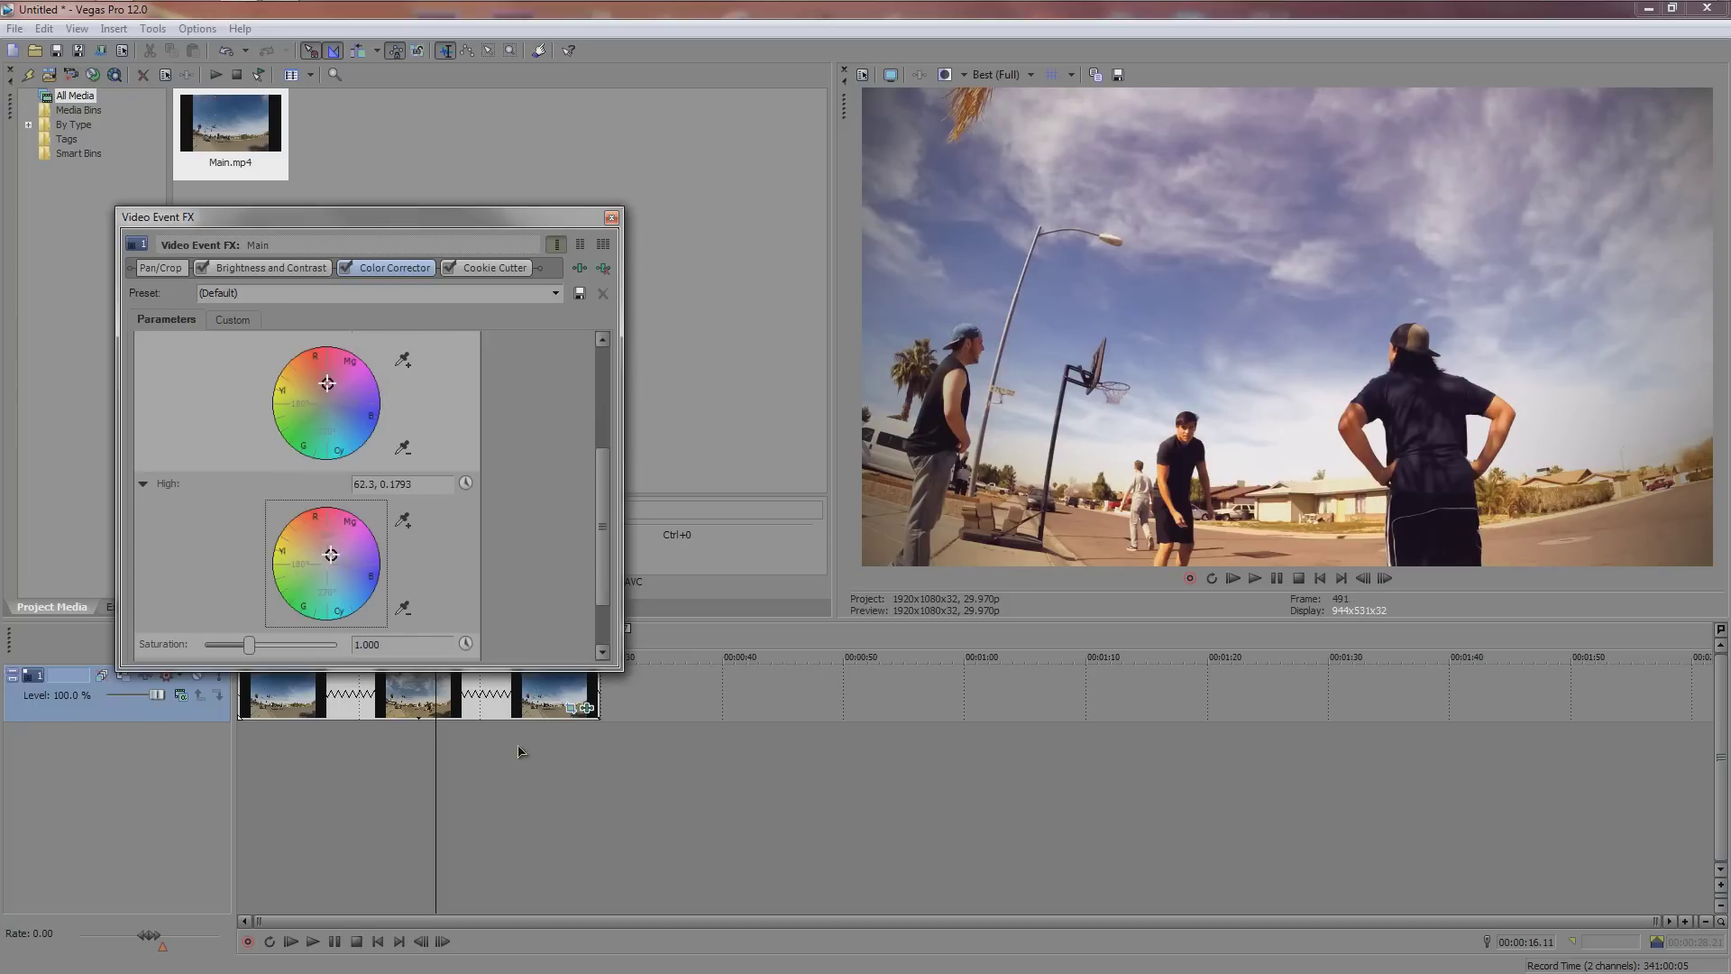
{"action": "key", "text": "space"}
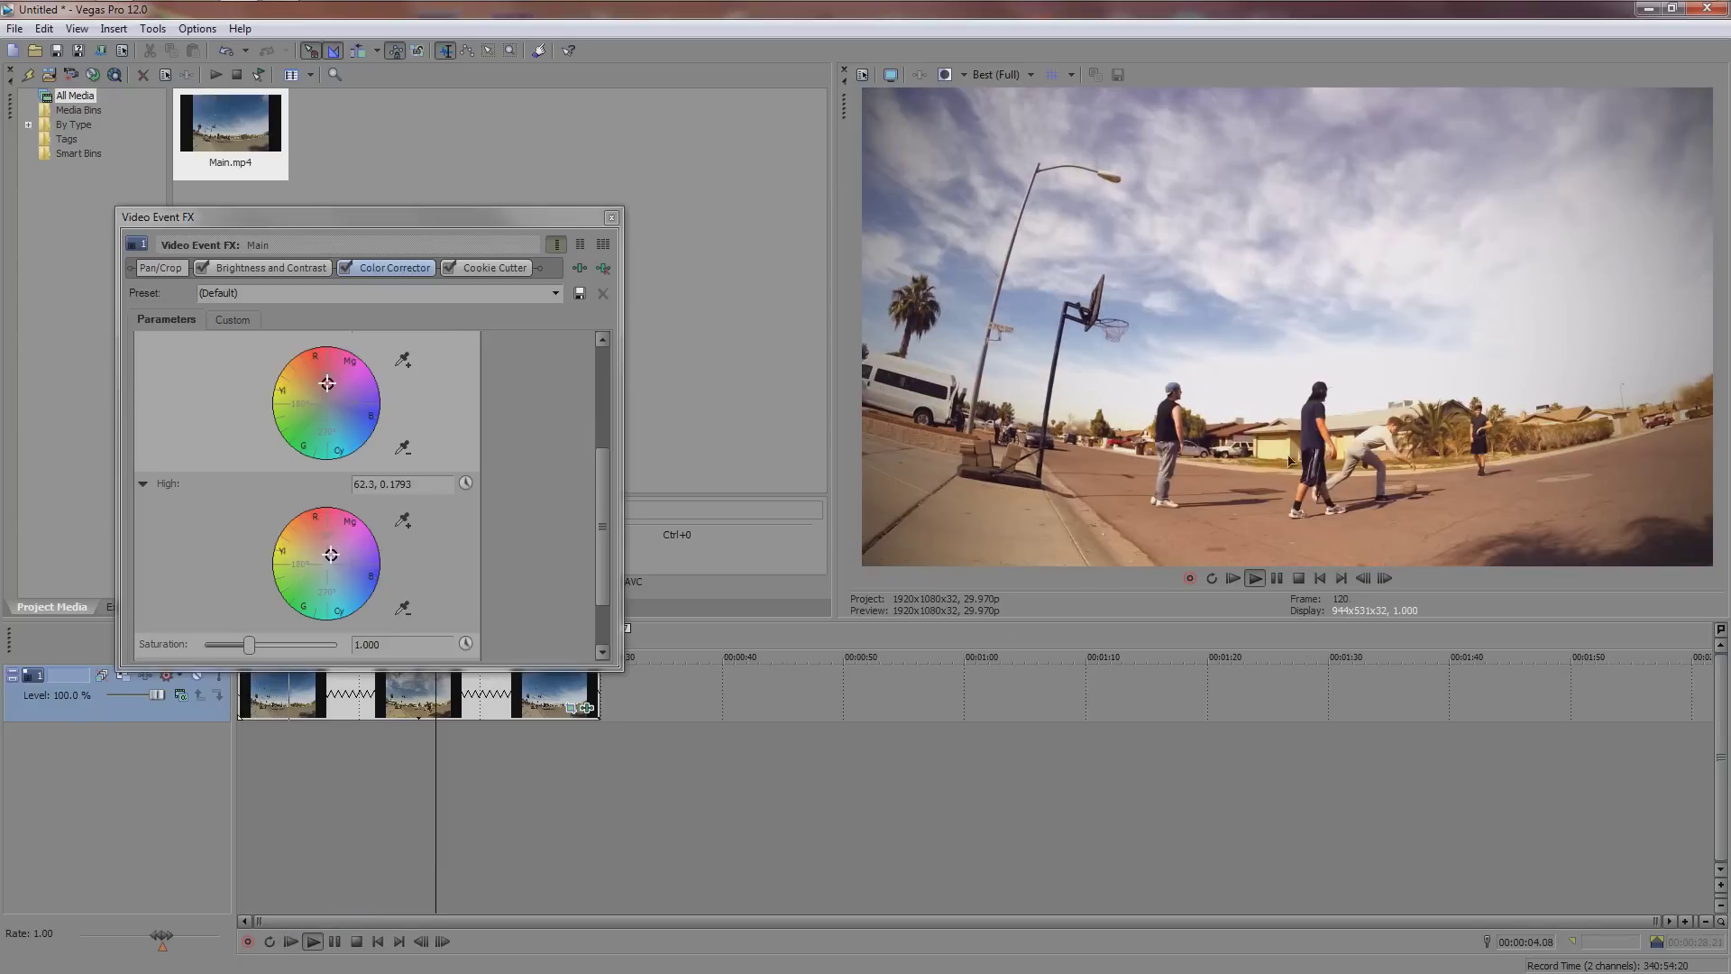
{"action": "key", "text": "space"}
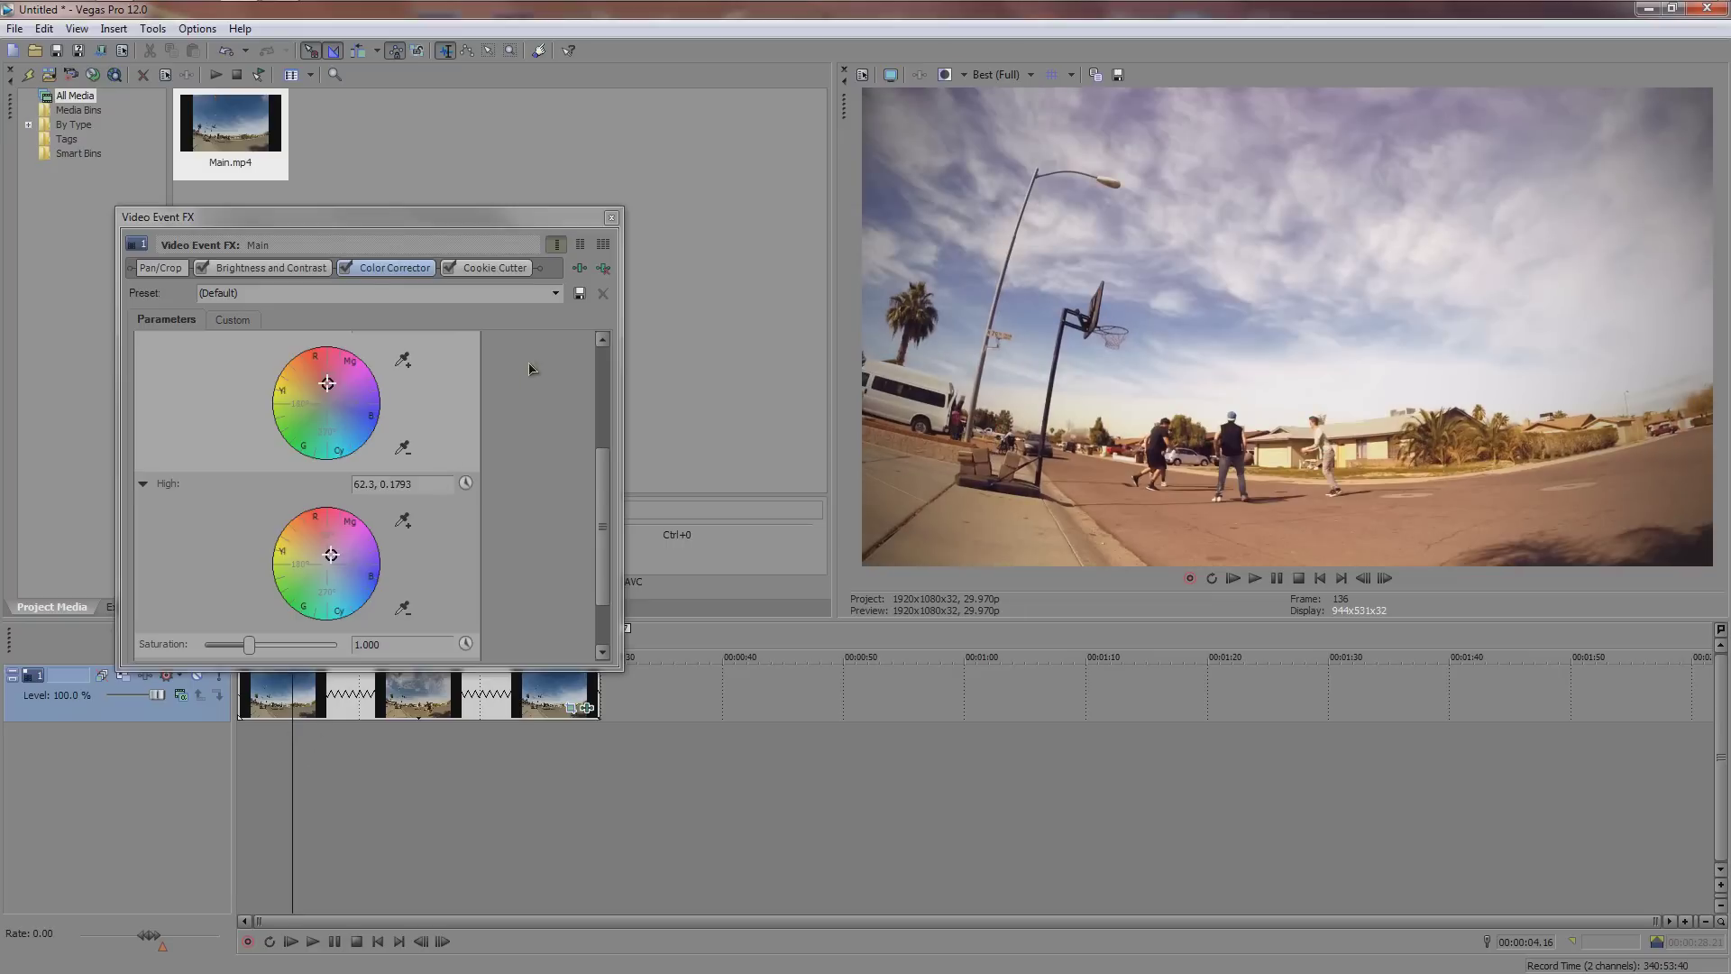
Remove the Cookie Cutter, Color Corrector and Brightness and Contrast effects from the Main event.
{"action": "left_click", "coordinate": [494, 268]}
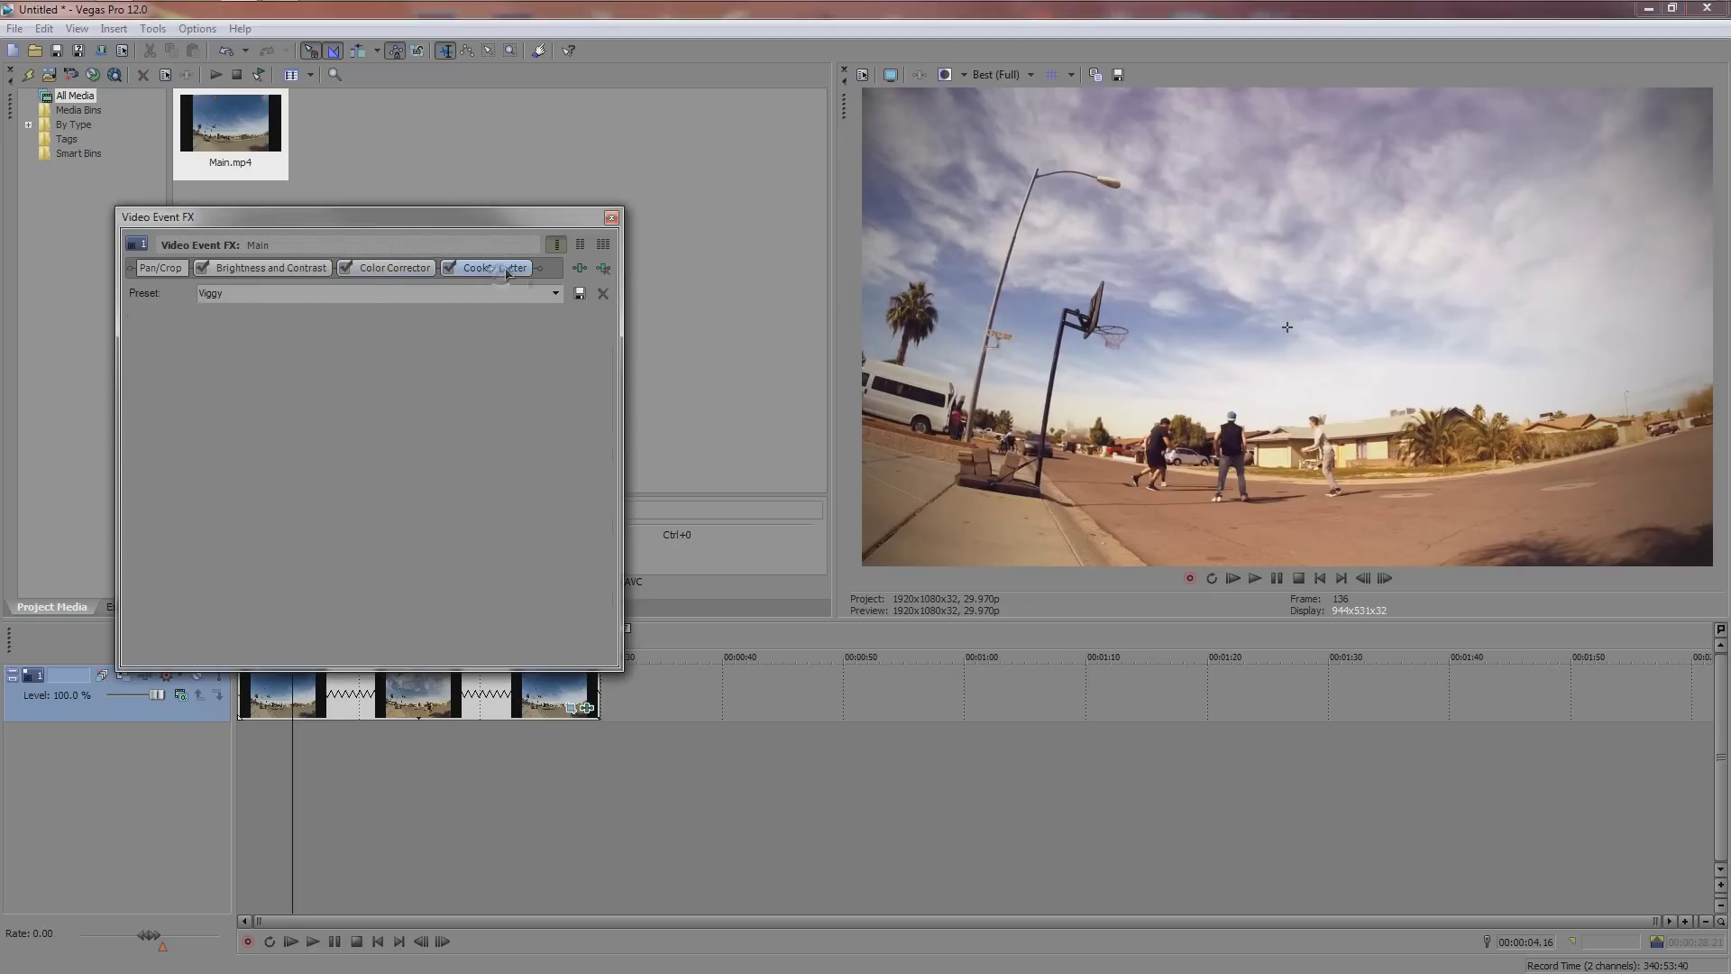
{"action": "left_click", "coordinate": [603, 268]}
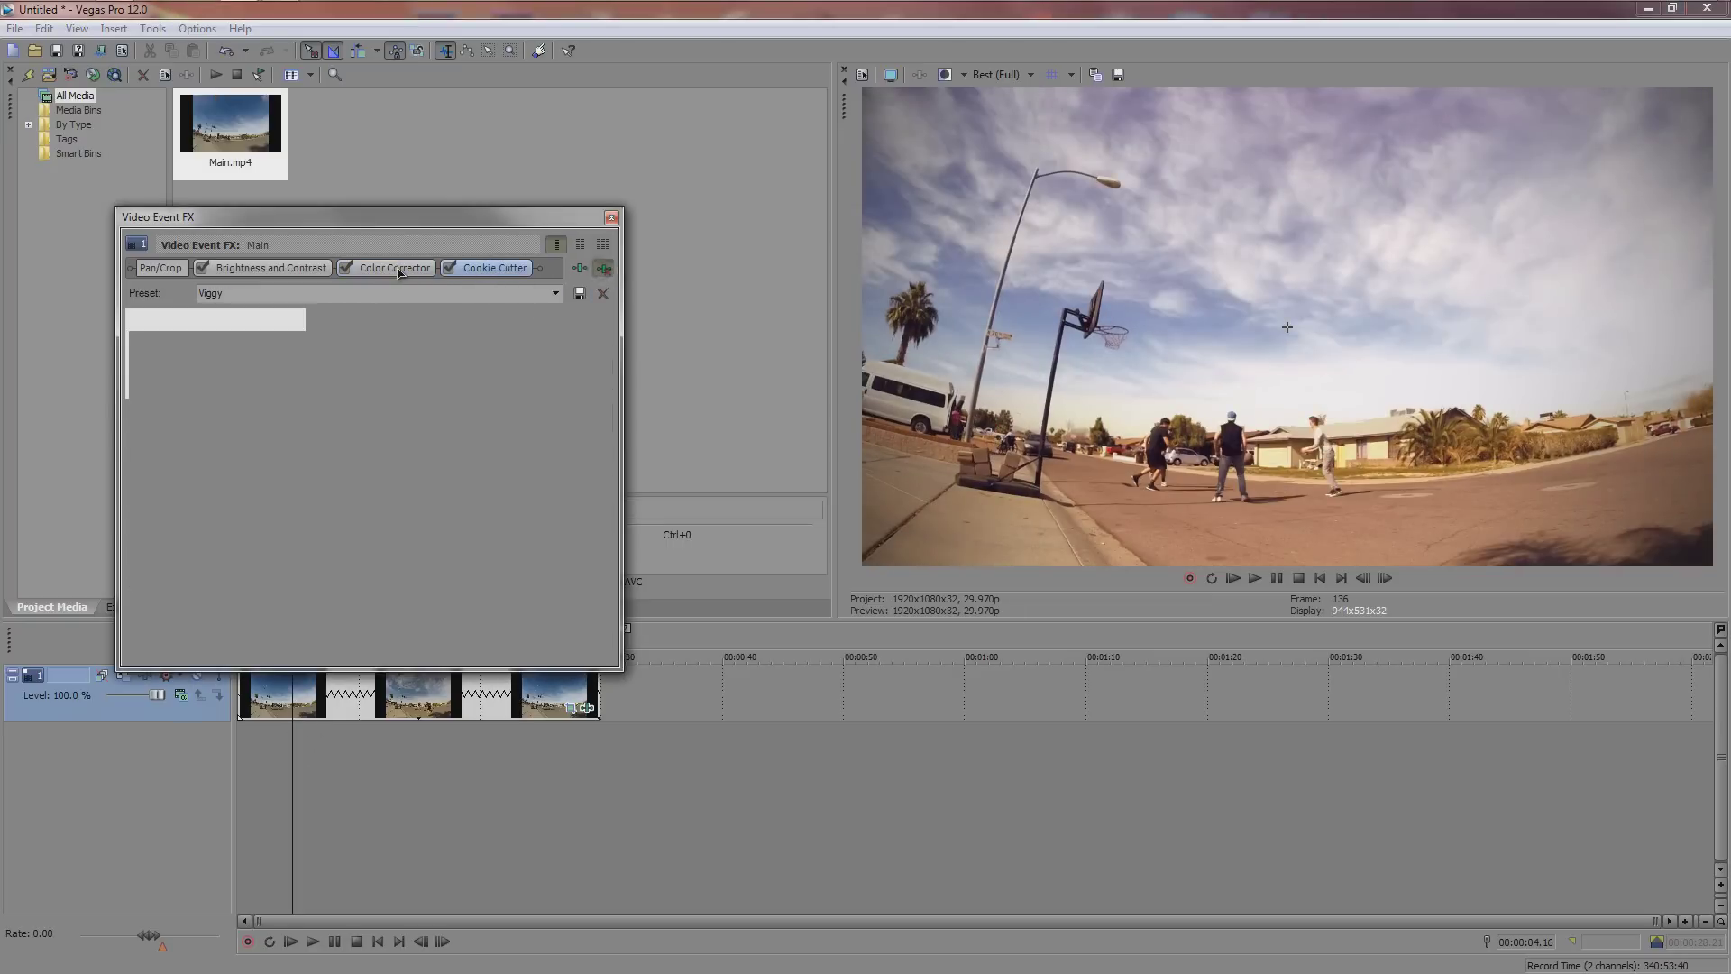
{"action": "left_click", "coordinate": [602, 268]}
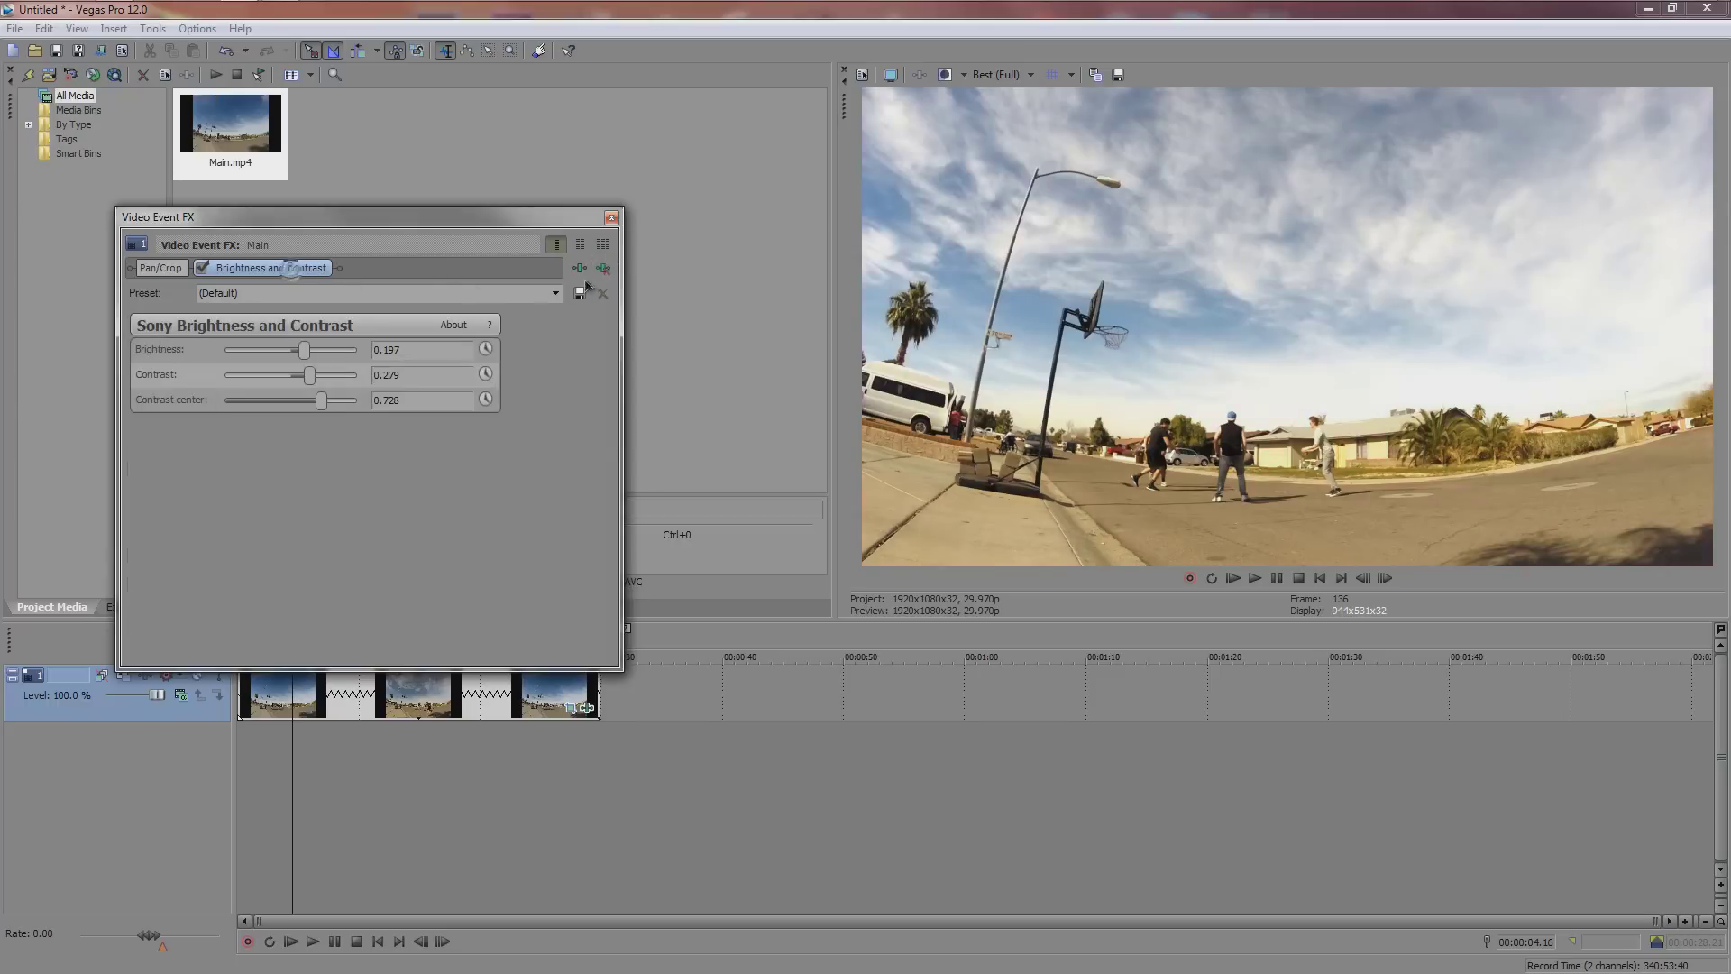
{"action": "left_click", "coordinate": [603, 268]}
{"action": "left_click", "coordinate": [602, 268]}
Add the Magic Bullet Looks effect to the Main event's effect chain.
{"action": "left_click", "coordinate": [579, 268]}
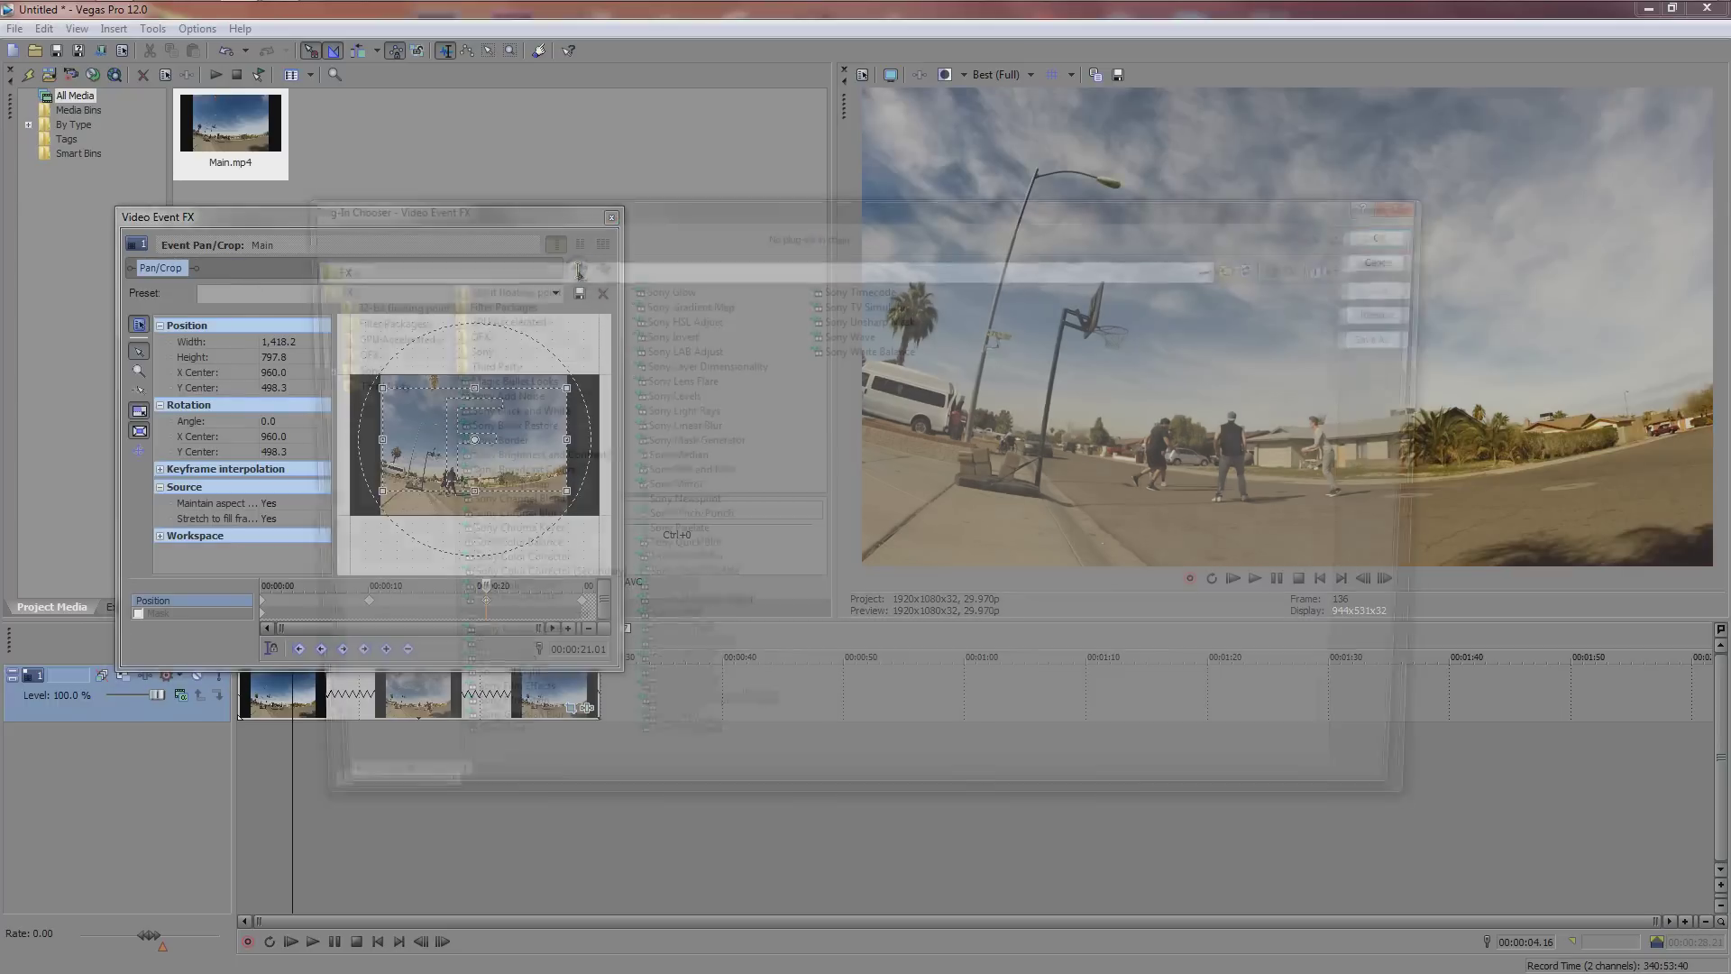
{"action": "left_click_drag", "start_coordinate": [548, 221], "coordinate": [823, 240]}
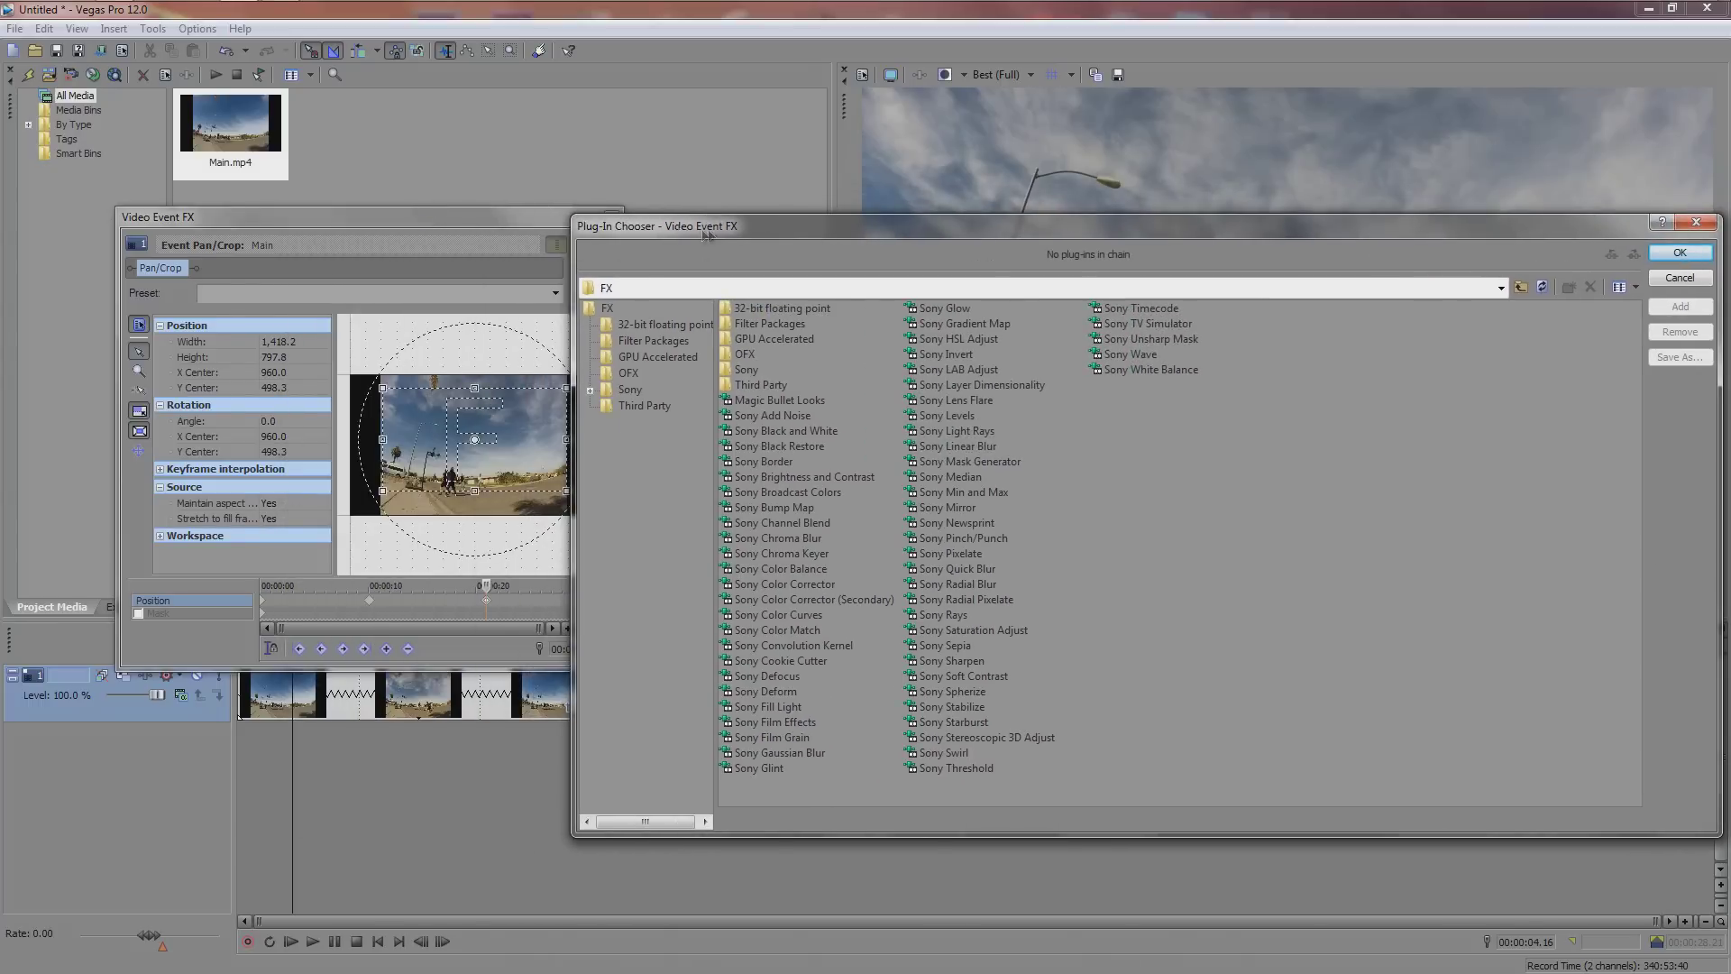
{"action": "left_click_drag", "start_coordinate": [706, 233], "coordinate": [639, 228]}
{"action": "double_click", "coordinate": [713, 391]}
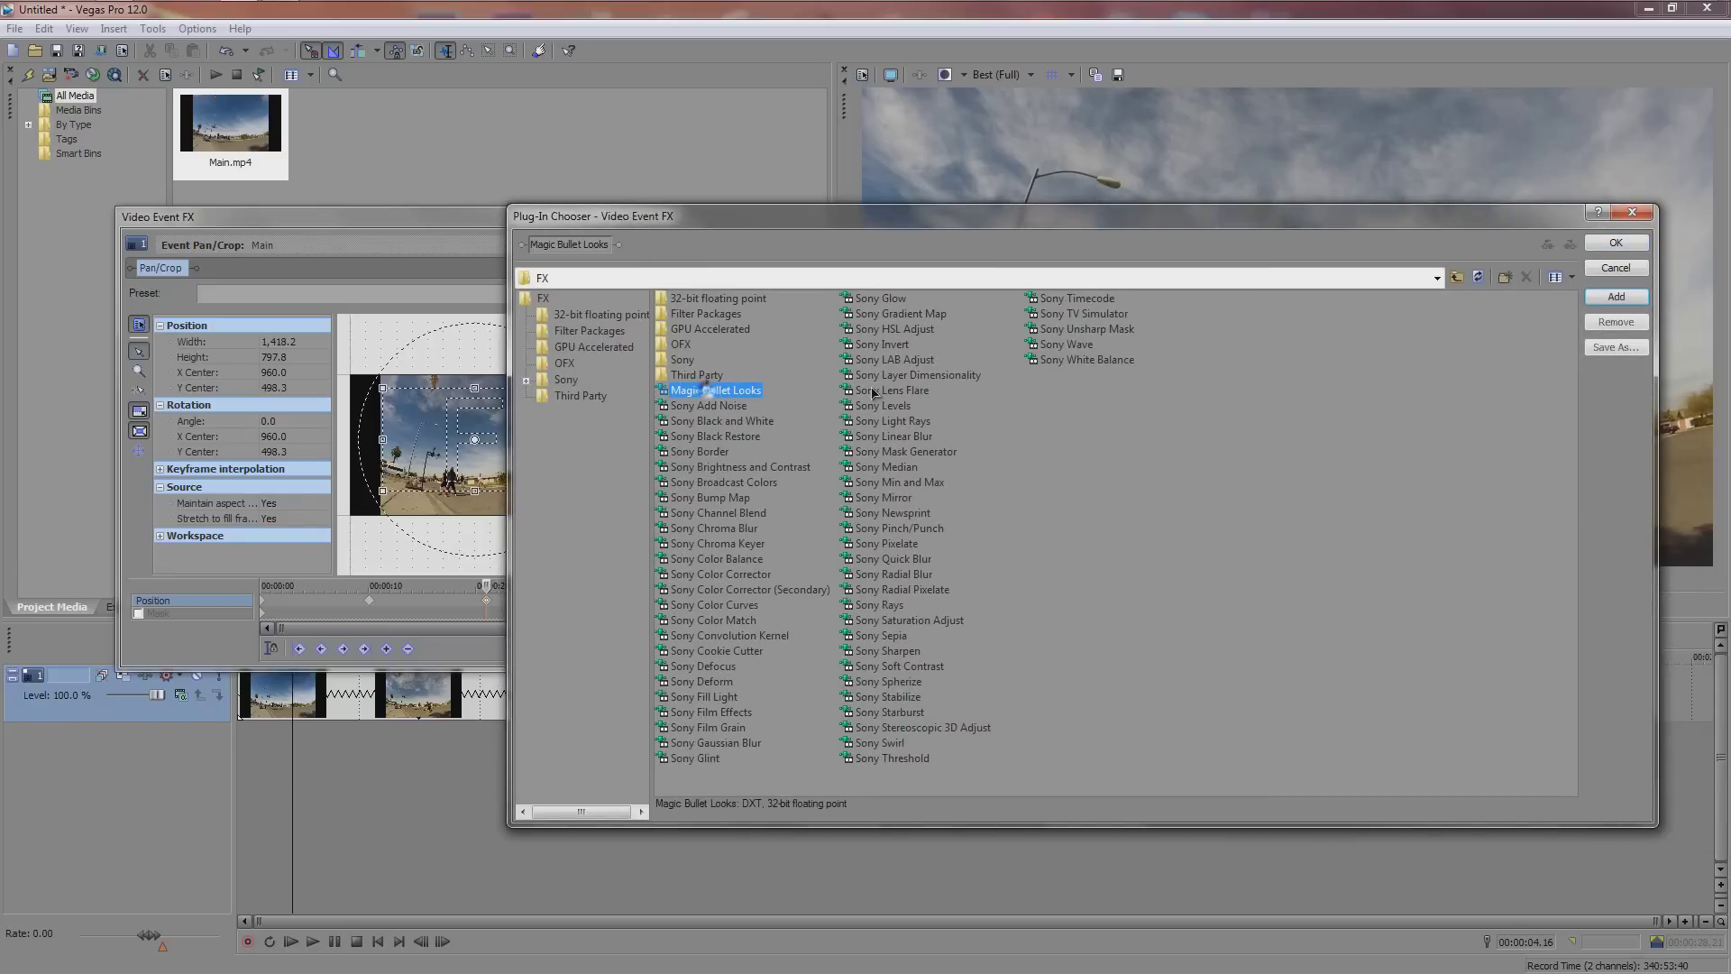
{"action": "key", "text": "Return"}
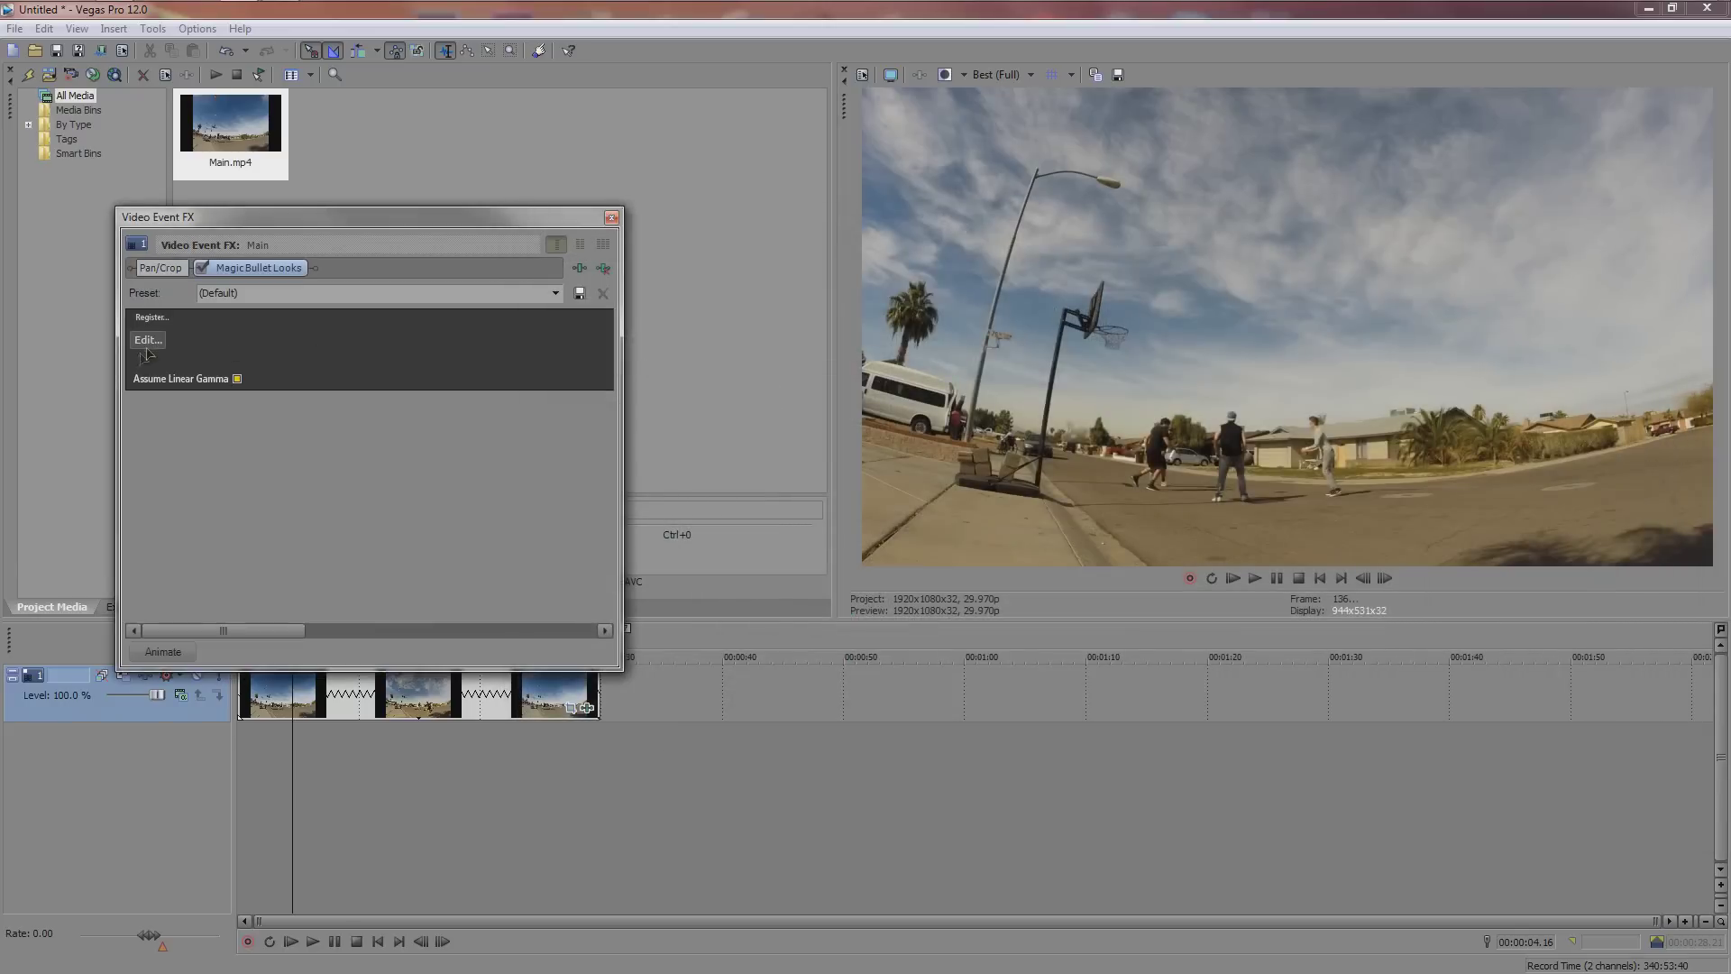
Apply the Blockbuster cinematic look in Magic Bullet Looks and close the event's effects window.
{"action": "left_click", "coordinate": [147, 342]}
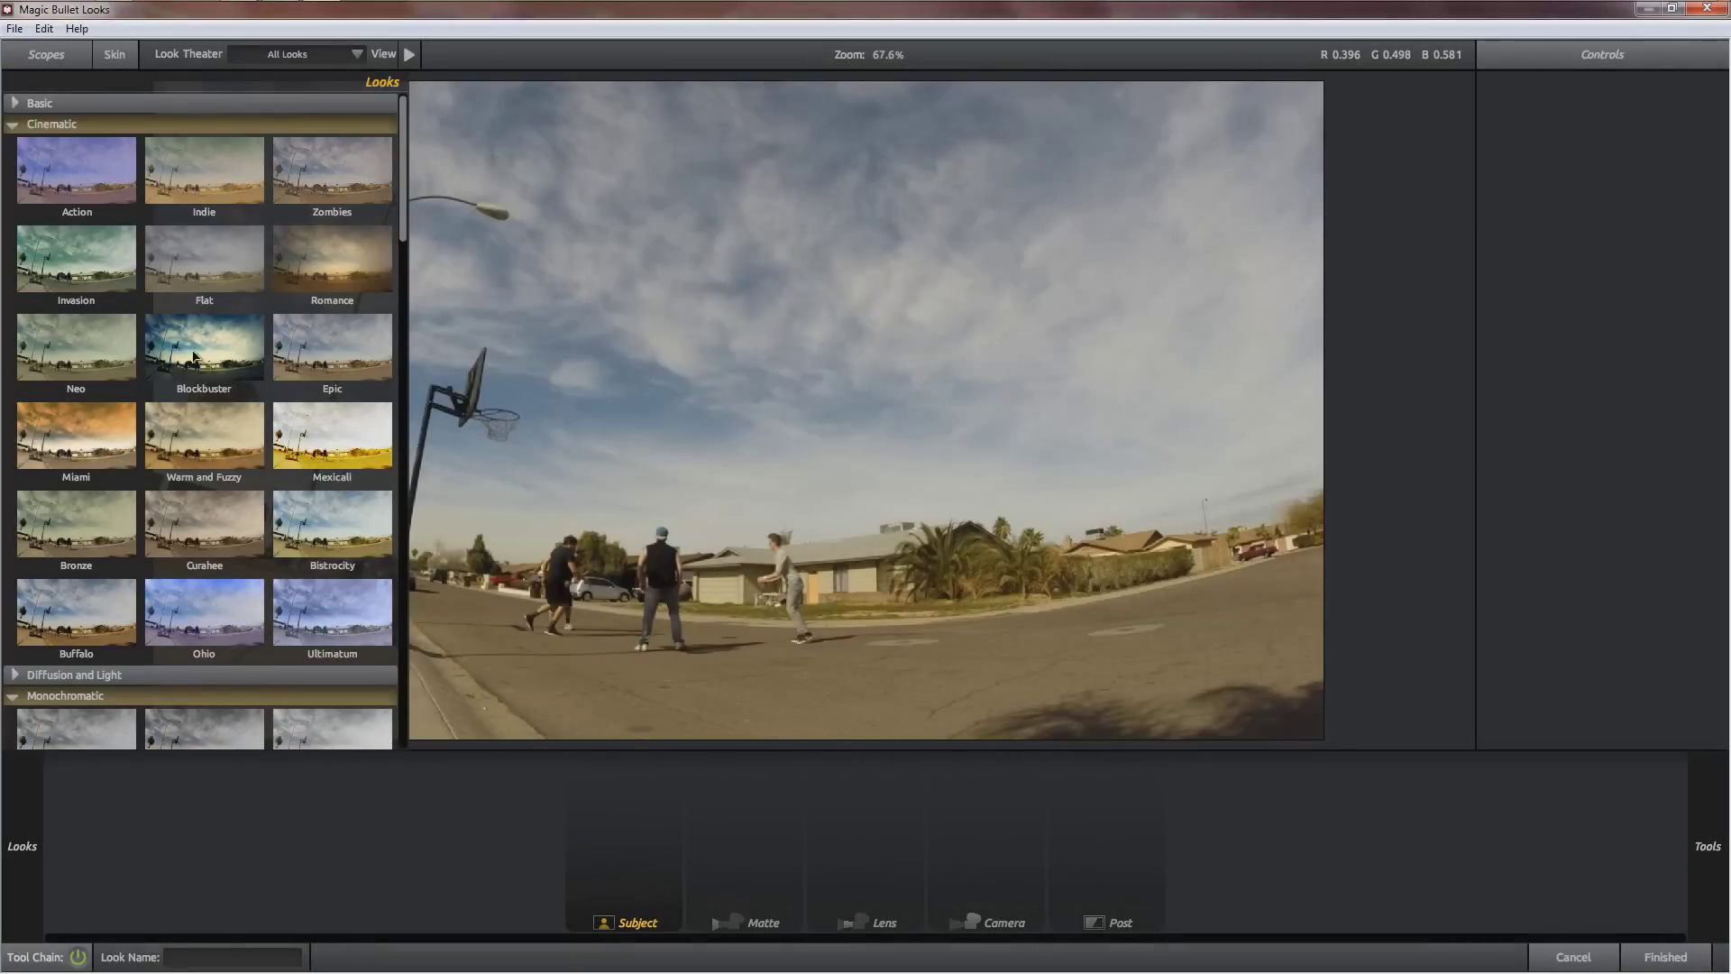
{"action": "left_click", "coordinate": [197, 356]}
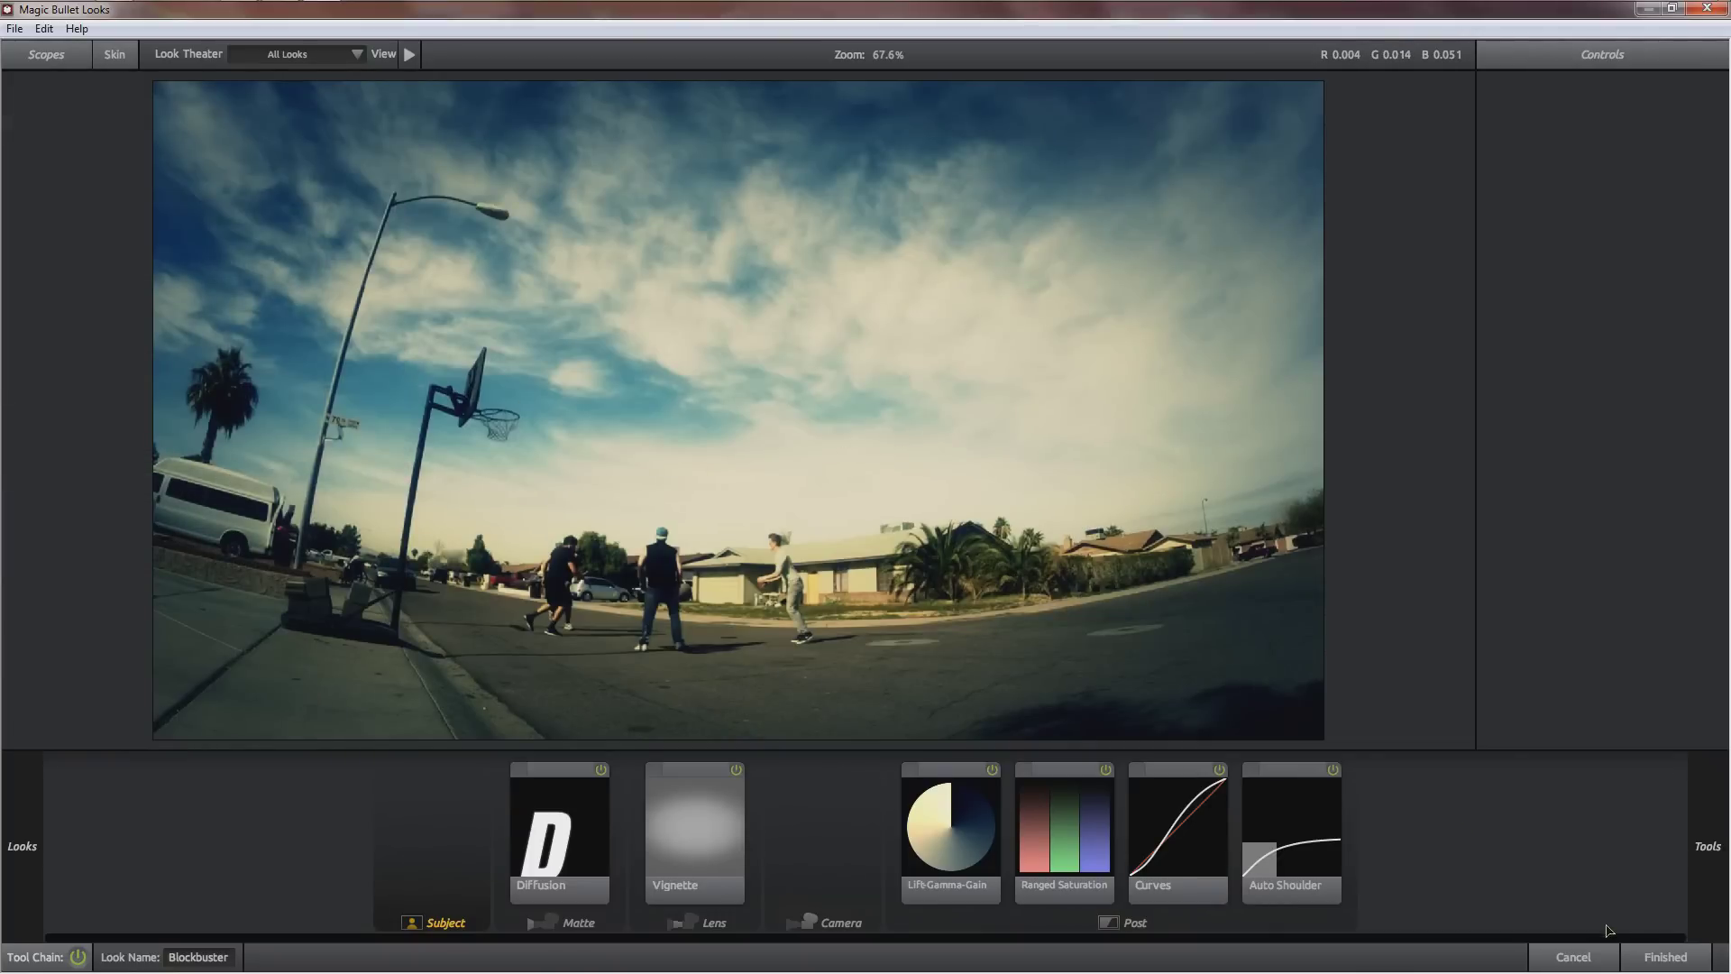
{"action": "left_click", "coordinate": [1663, 958]}
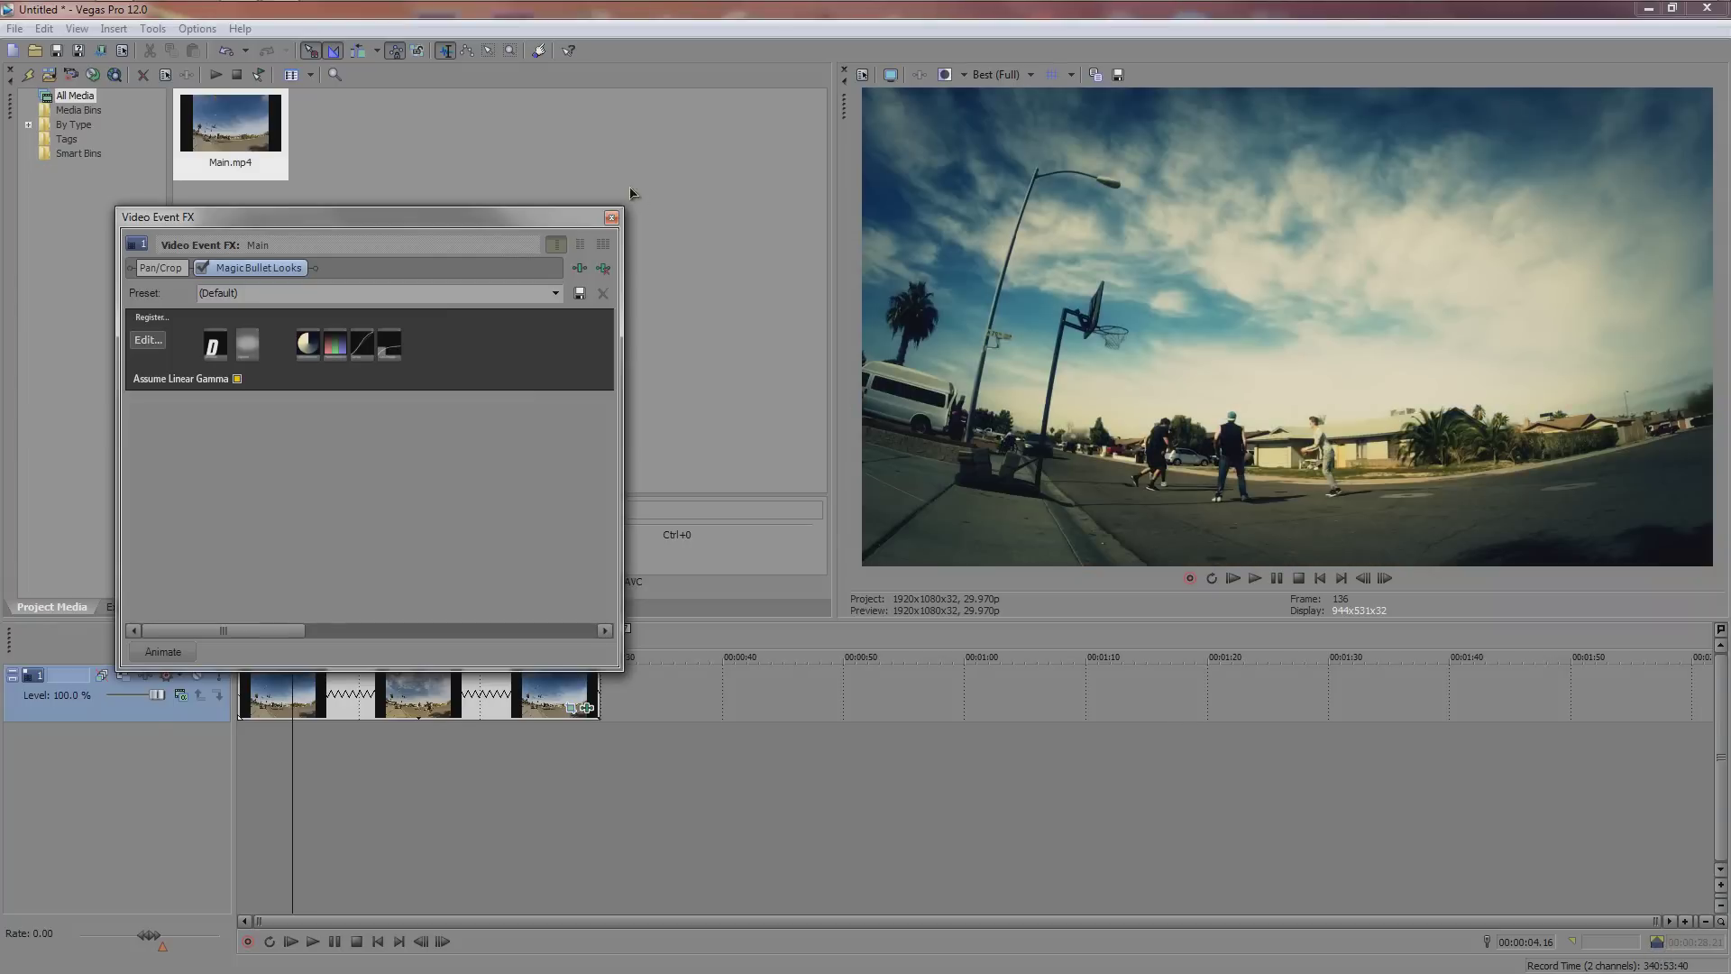
{"action": "left_click", "coordinate": [611, 218]}
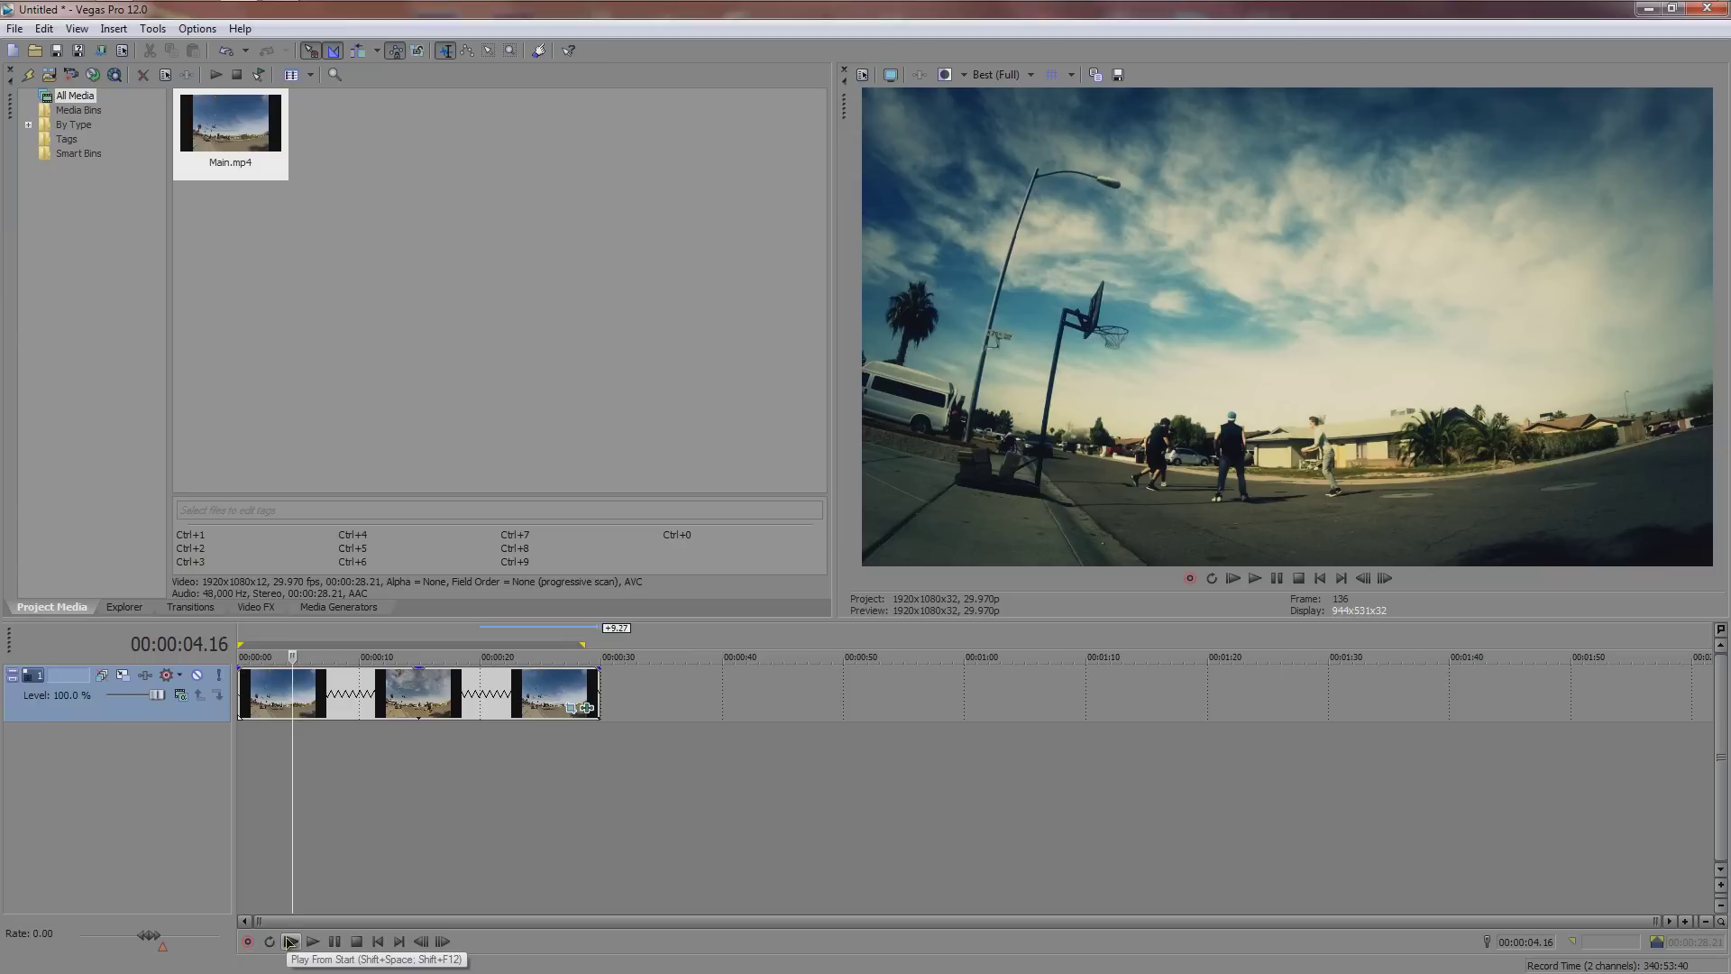
Preview the graded timelapse at several points on the timeline.
{"action": "left_click", "coordinate": [386, 839]}
{"action": "left_click", "coordinate": [493, 781]}
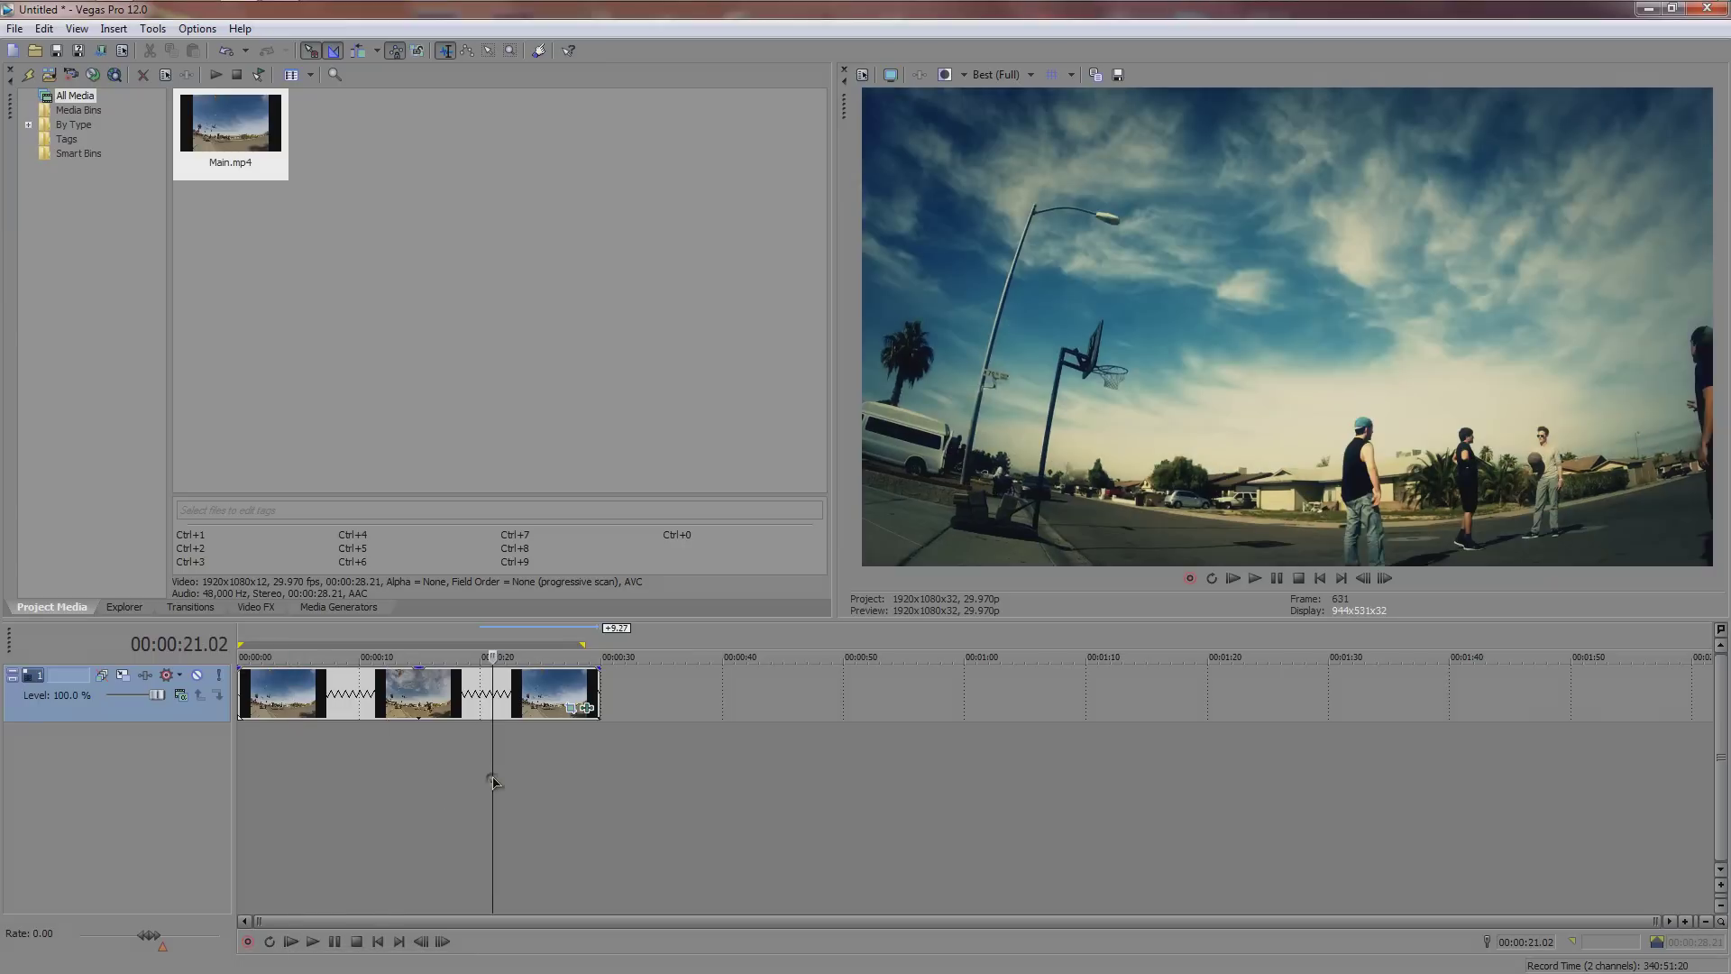
{"action": "left_click", "coordinate": [573, 760]}
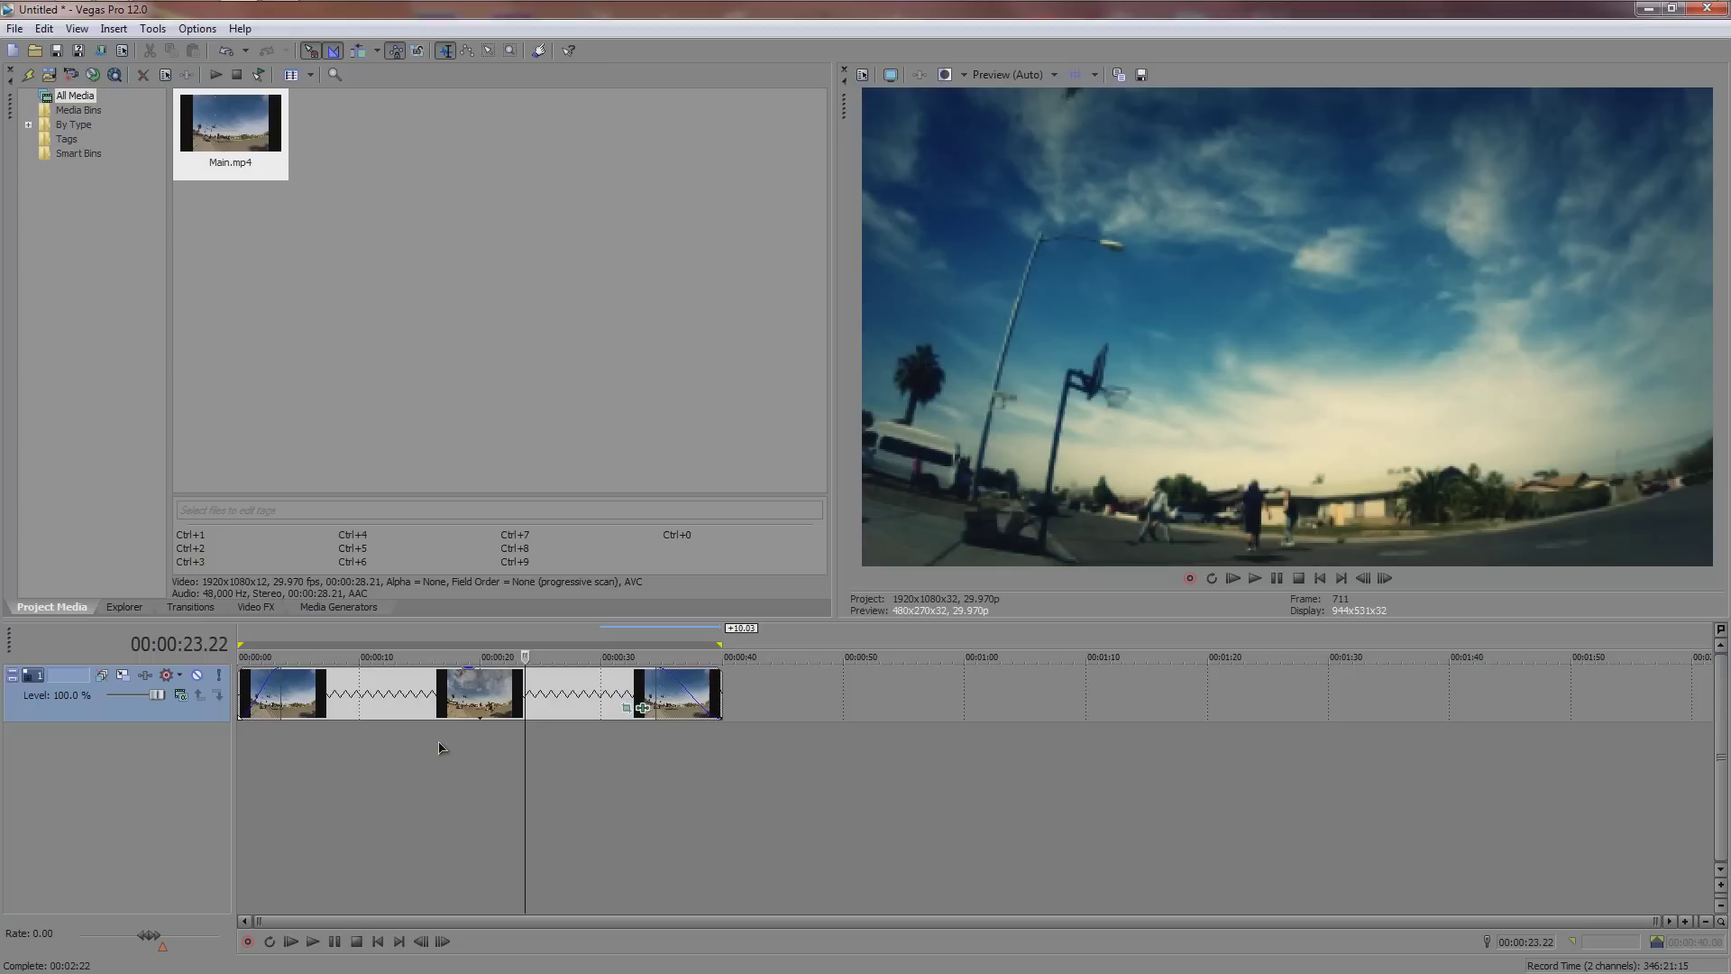
Find "Zerotic - Can You Feel Me (Zerotic Love Edit)" in the Copyright Free music folder and place it on a new audio track.
{"action": "mouse_move", "coordinate": [223, 11]}
{"action": "left_click", "coordinate": [320, 108]}
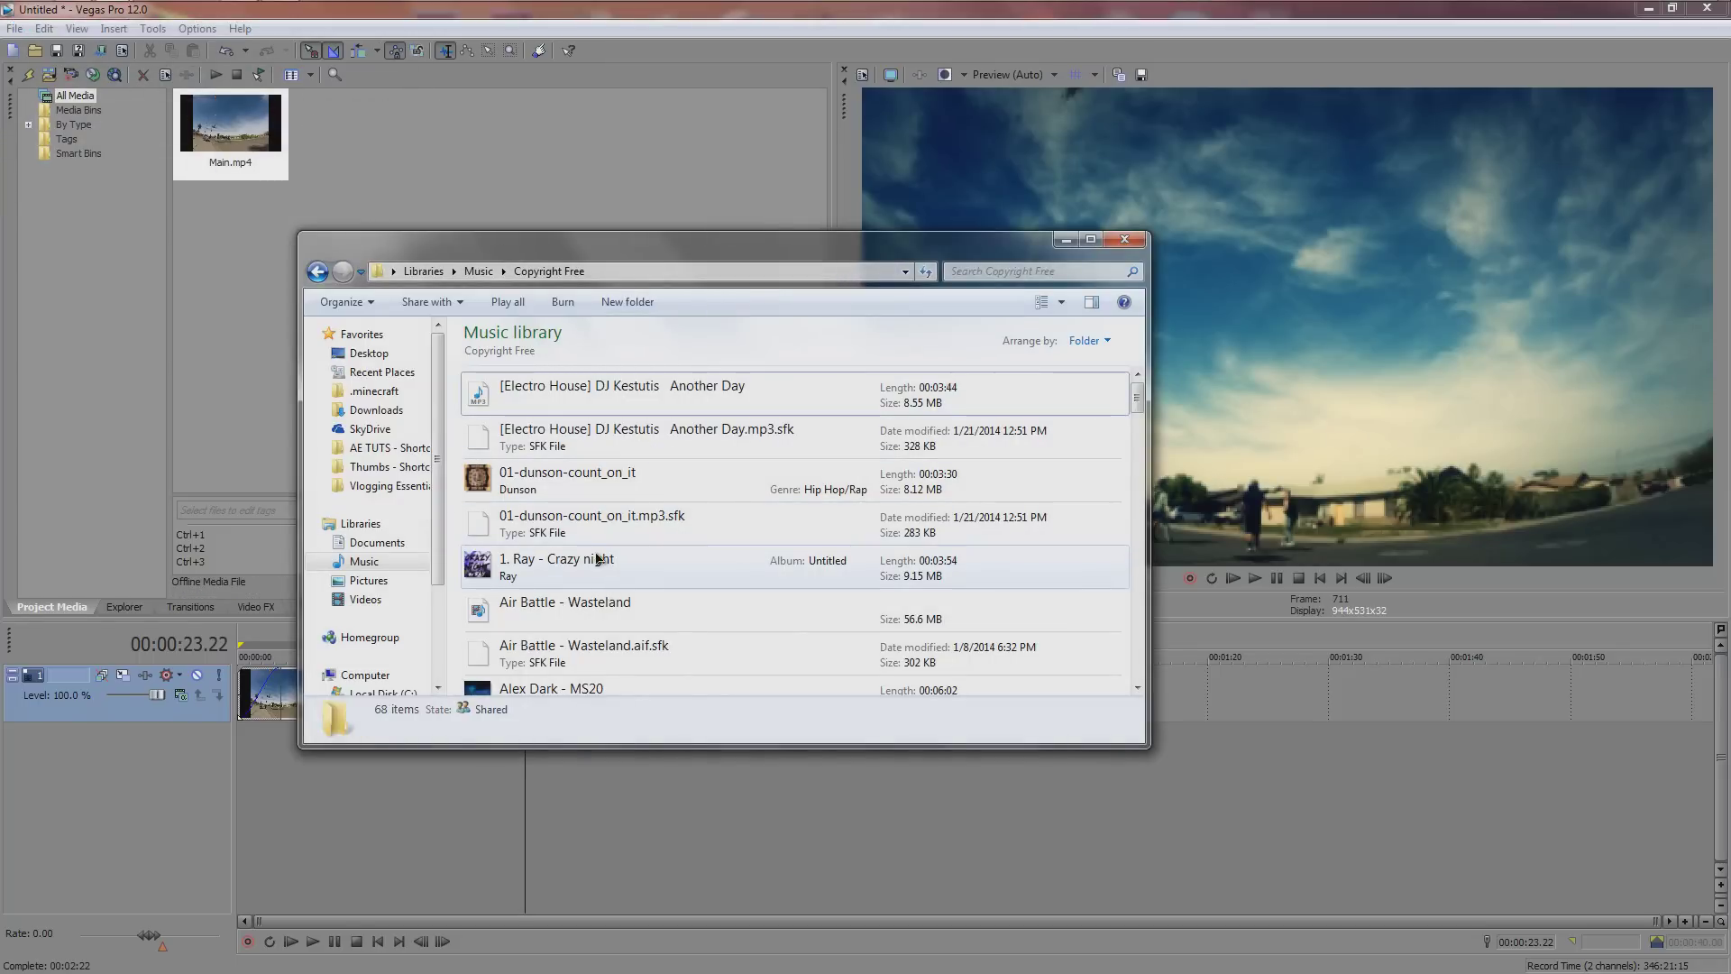
{"action": "left_click", "coordinate": [663, 605]}
{"action": "scroll", "coordinate": [649, 604], "scroll_direction": "down", "scroll_amount": 10}
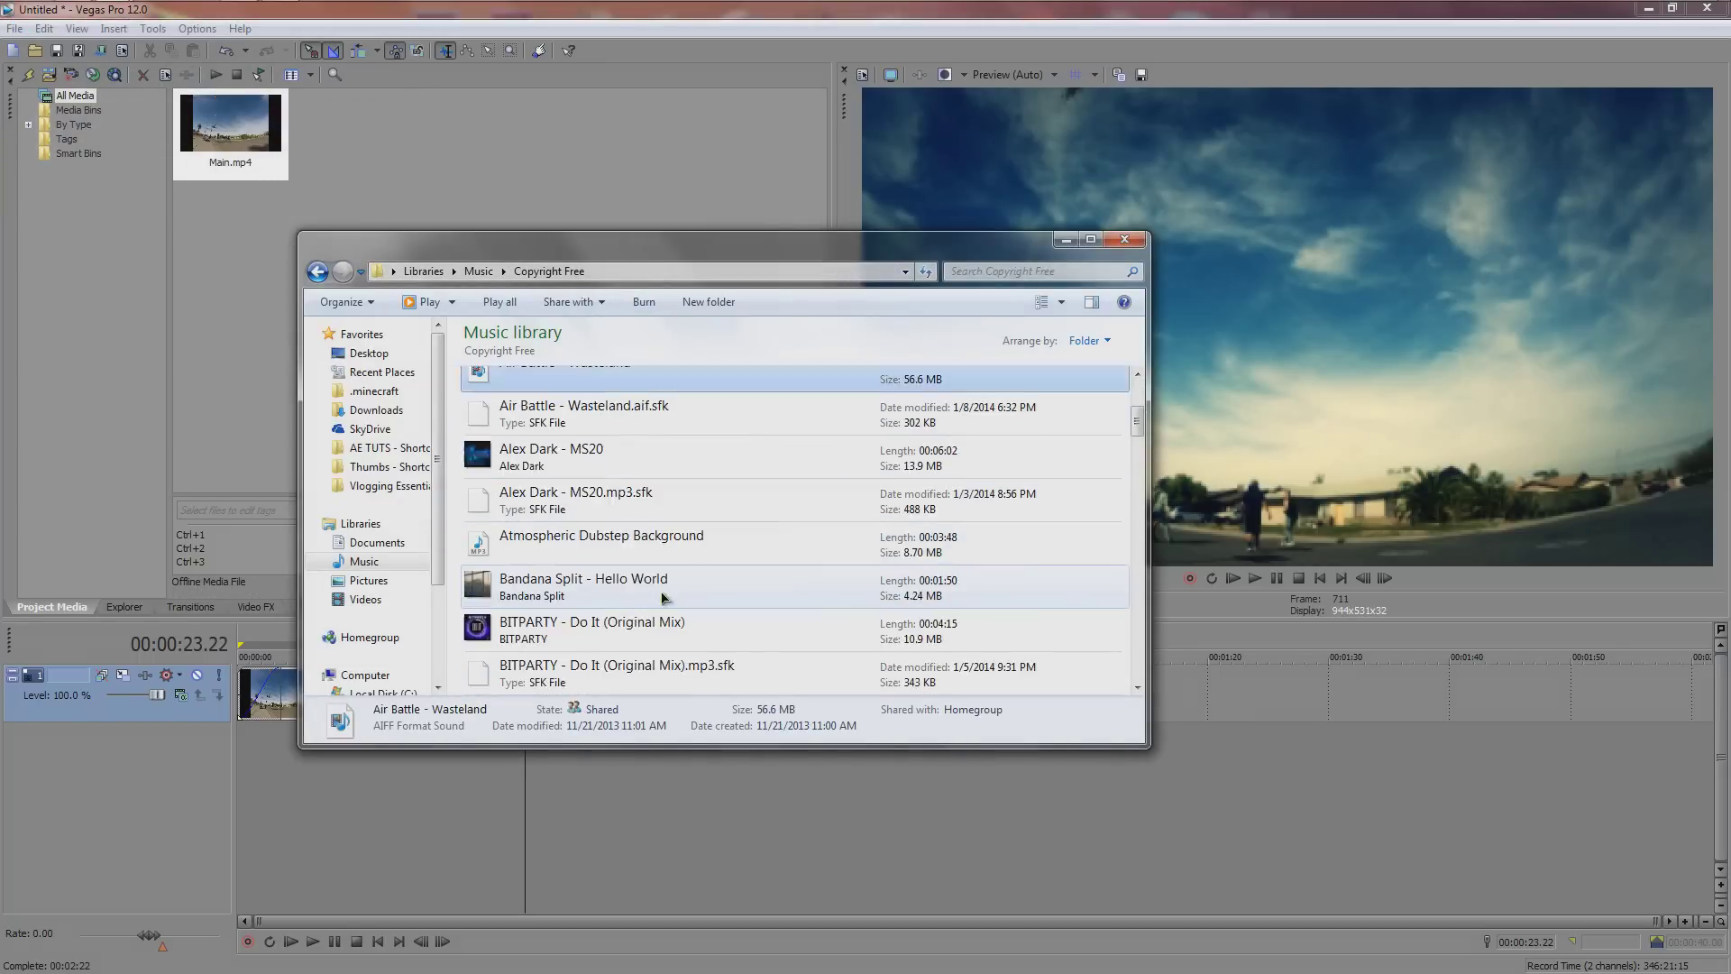
{"action": "scroll", "coordinate": [642, 615], "scroll_direction": "down", "scroll_amount": 8}
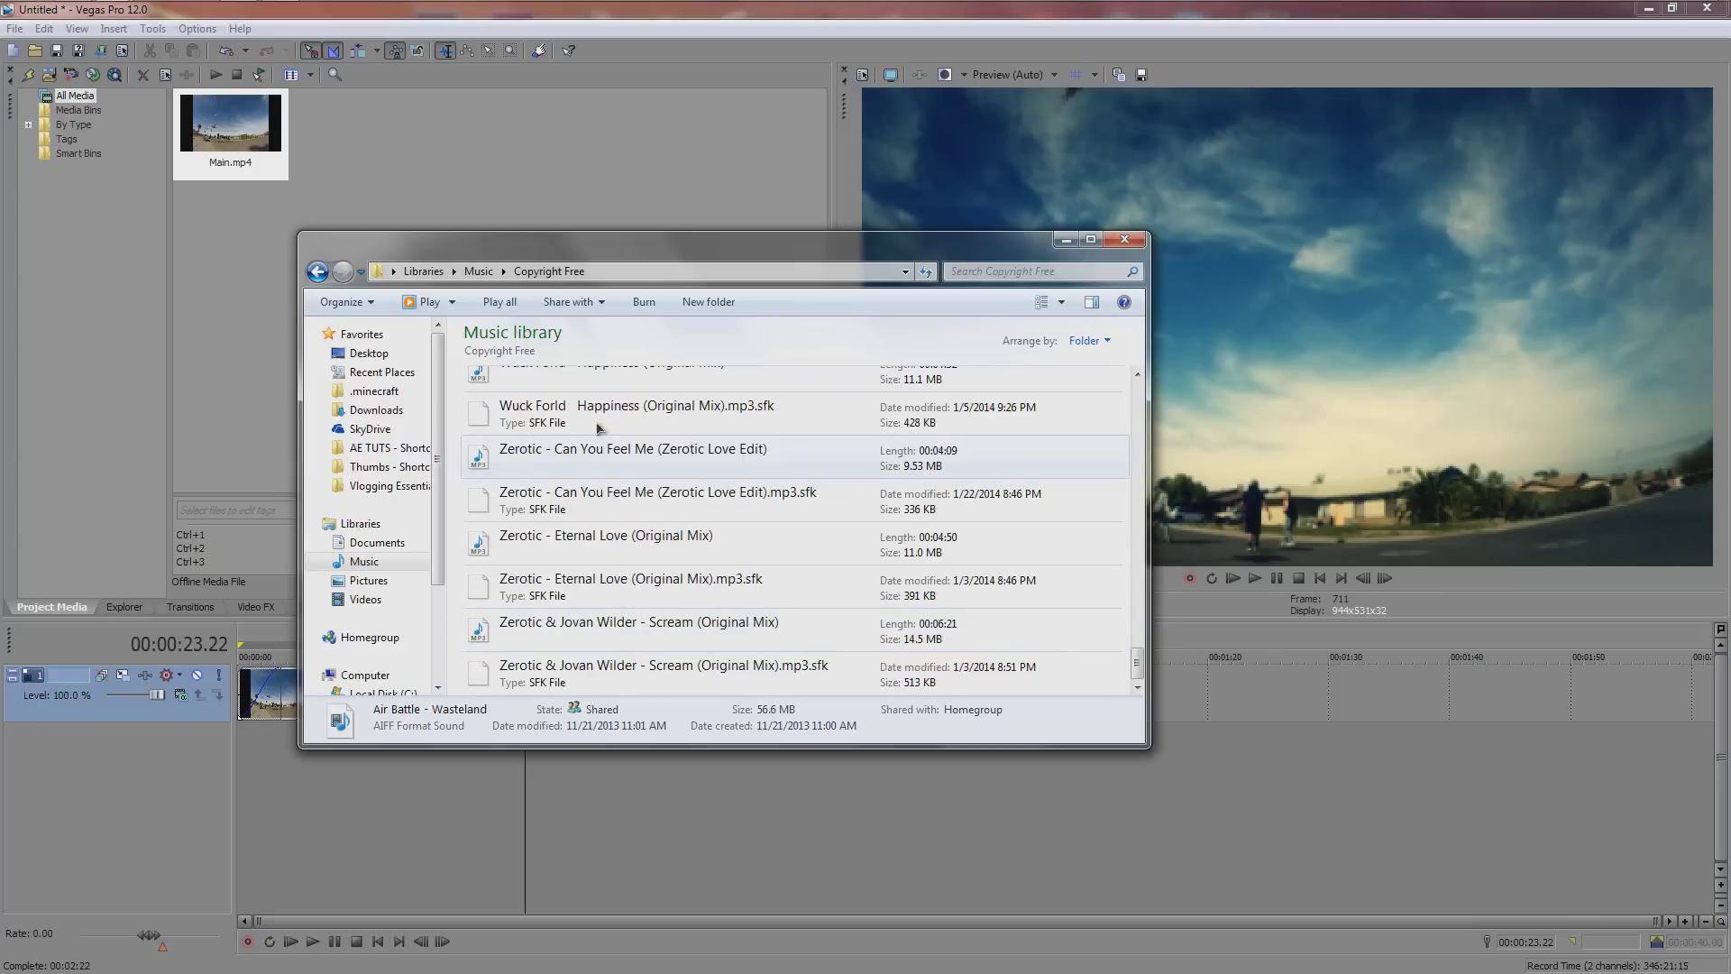
{"action": "left_click", "coordinate": [619, 462]}
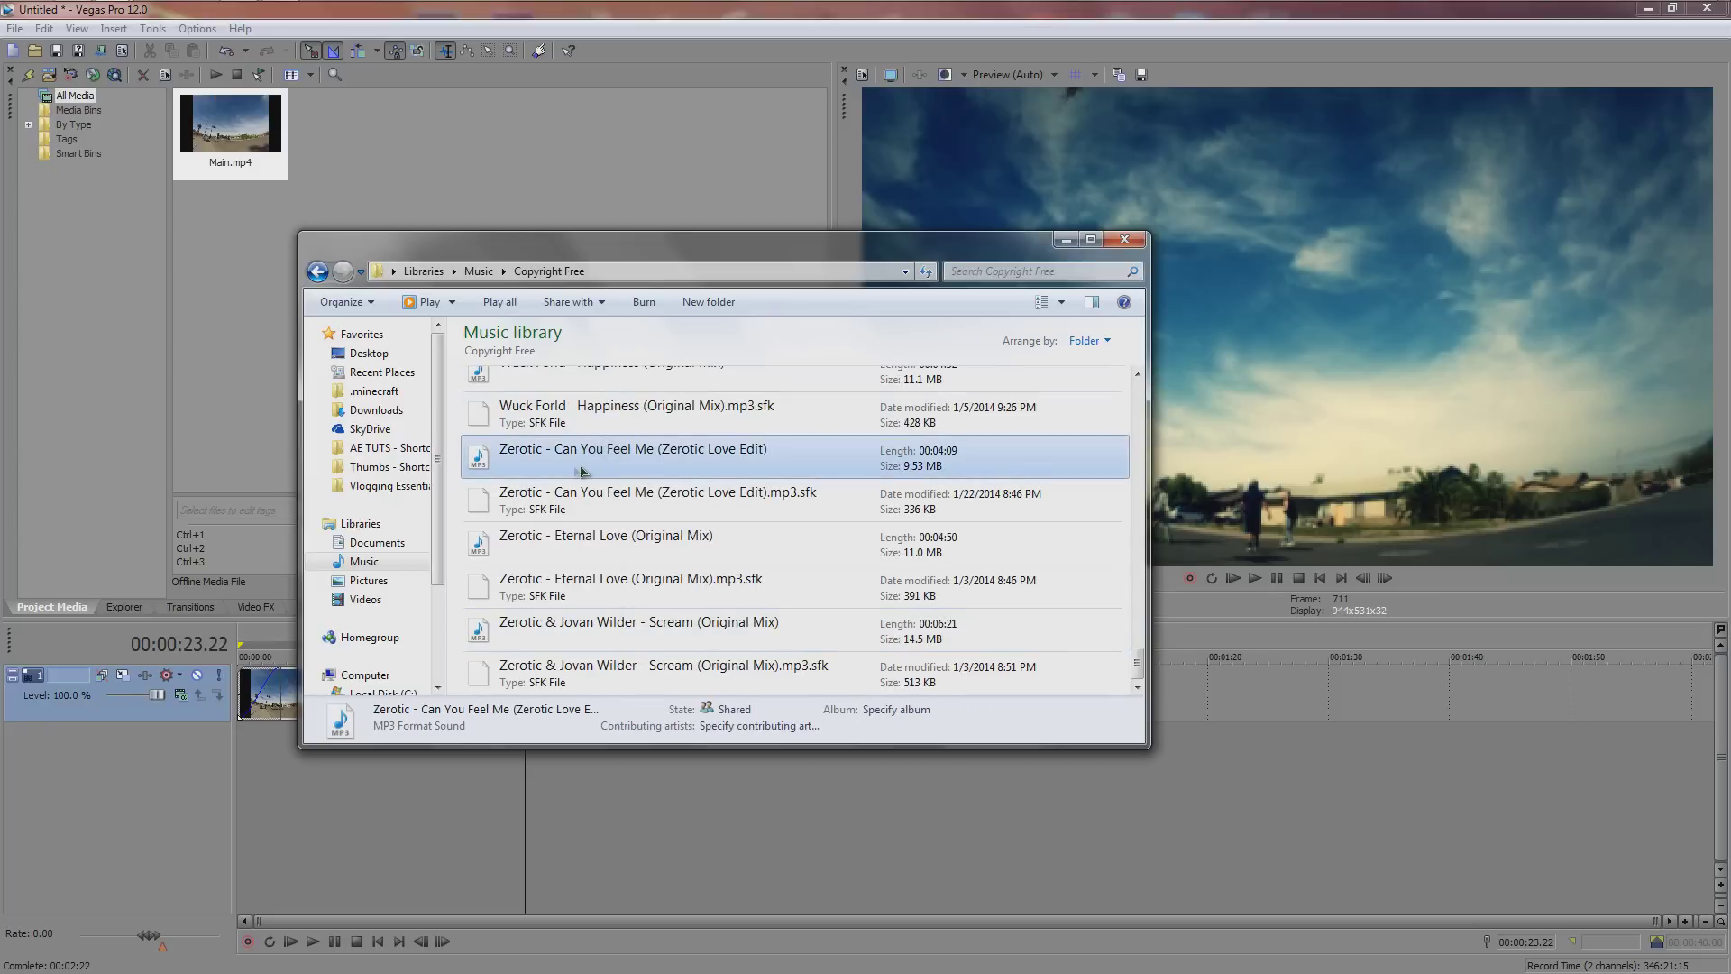
{"action": "left_click_drag", "start_coordinate": [574, 466], "coordinate": [433, 766]}
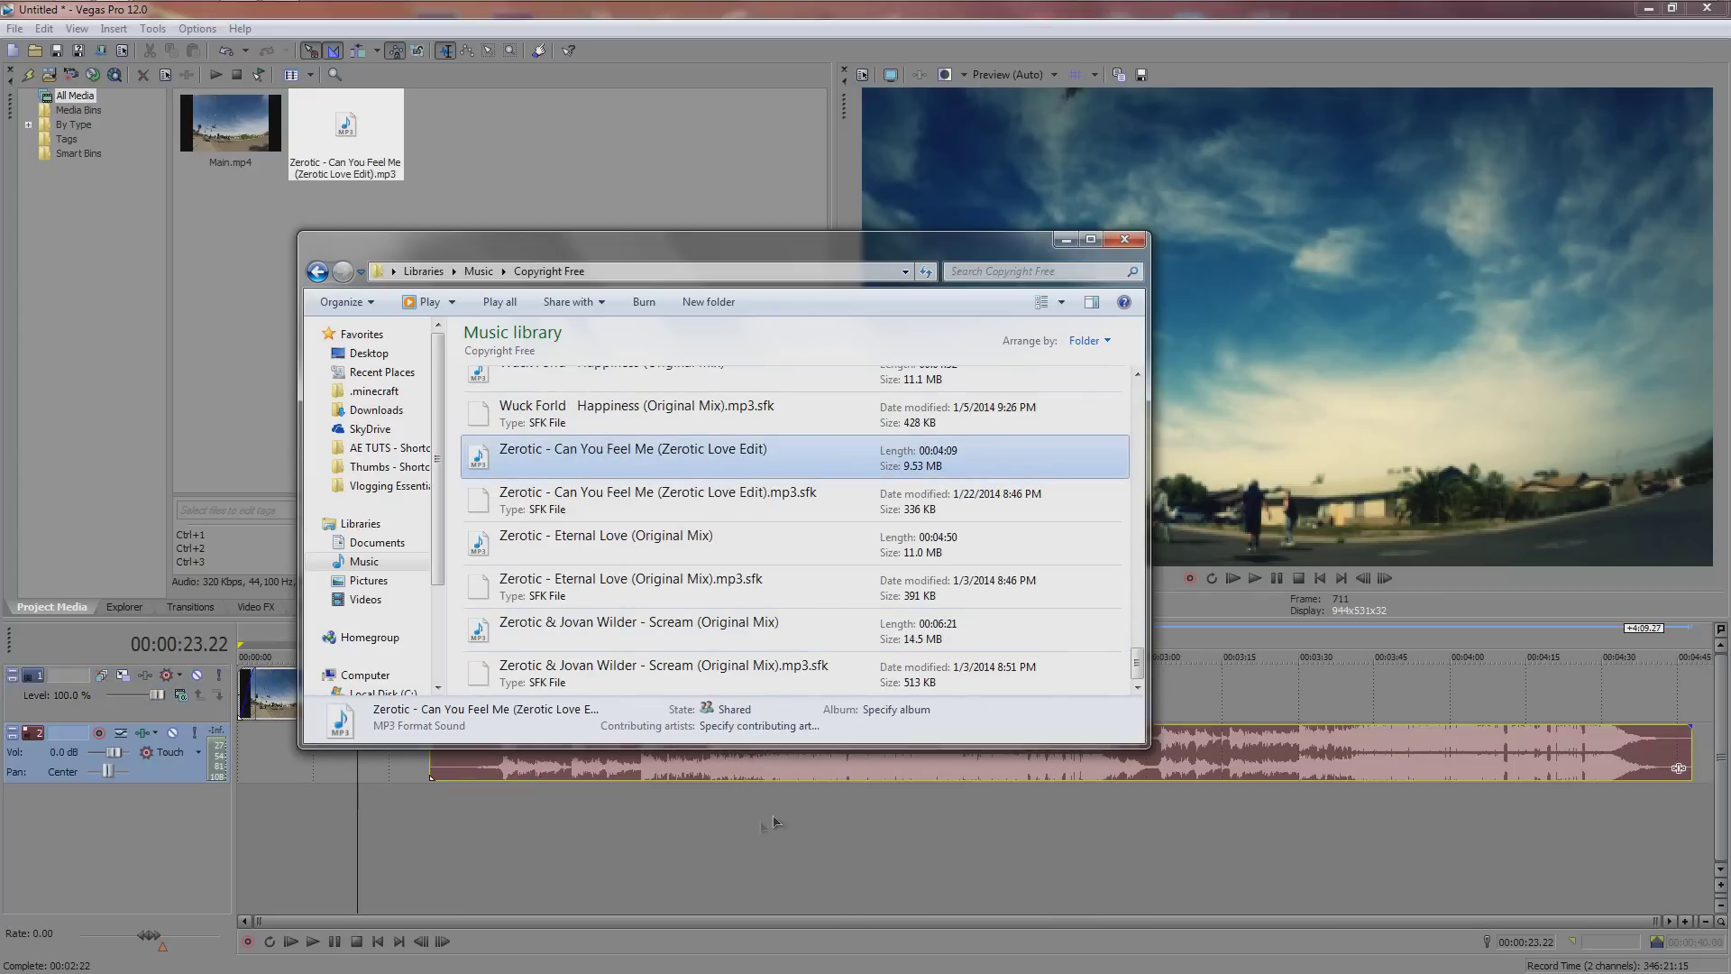
Listen to the song's intro and the louder section near 00:01:19 to find a starting point.
{"action": "left_click", "coordinate": [467, 798]}
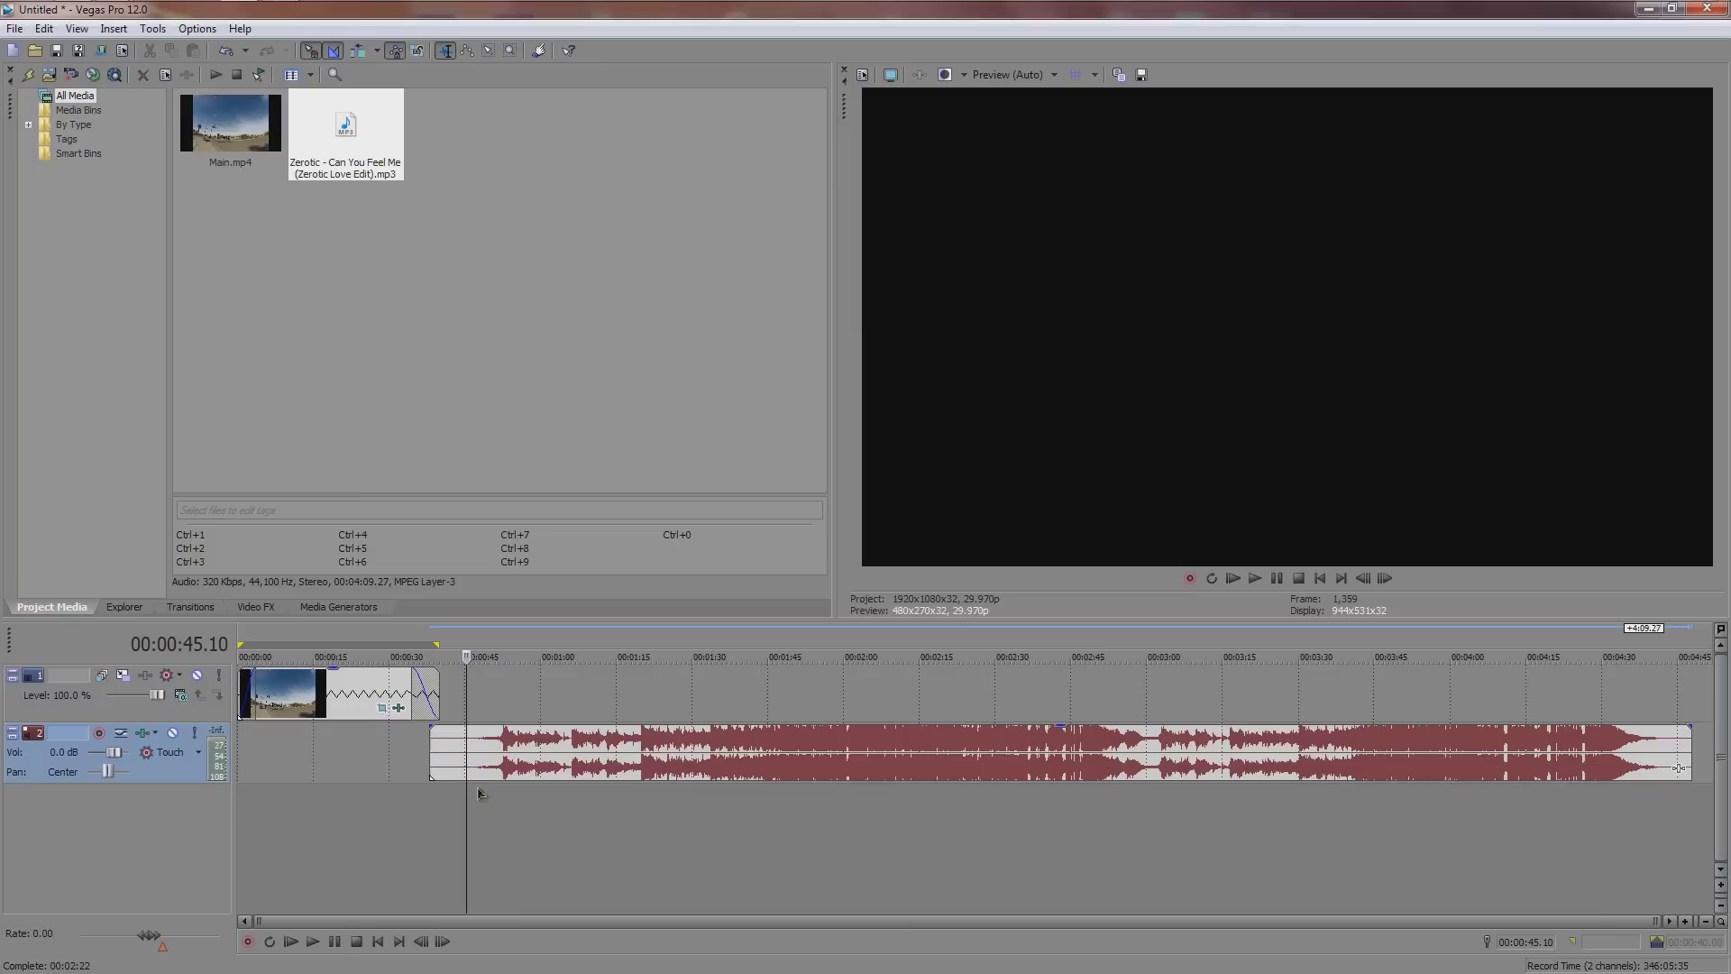
{"action": "left_click", "coordinate": [491, 802]}
{"action": "key", "text": "space"}
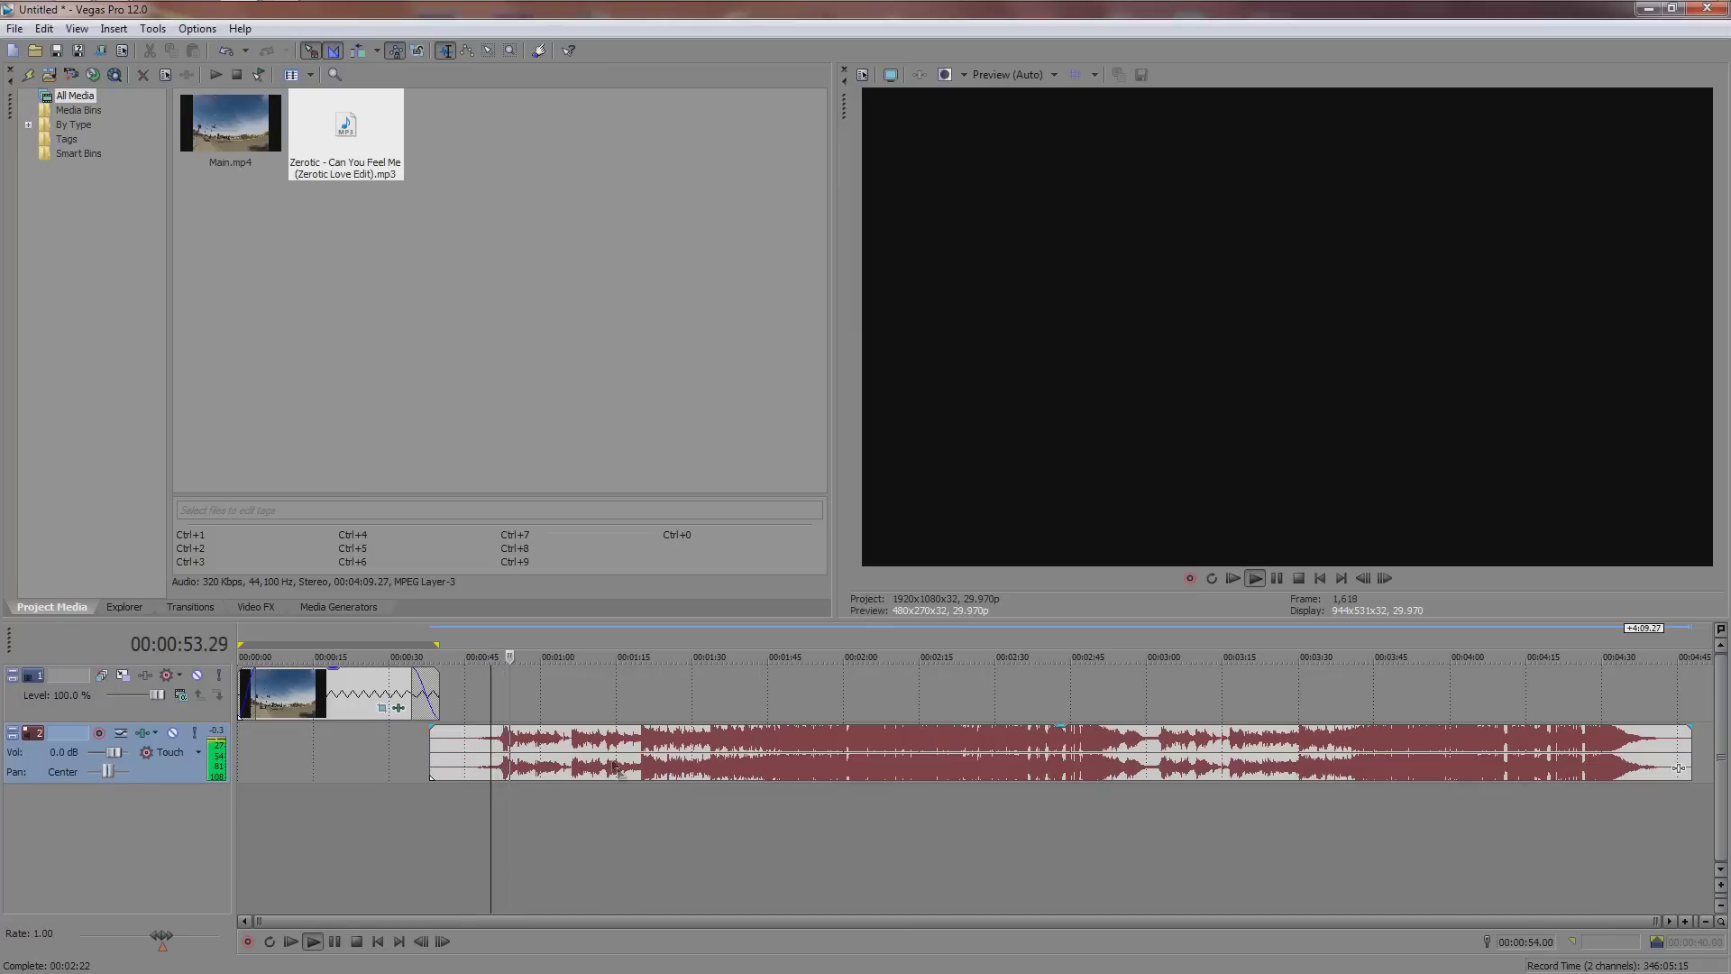
{"action": "left_click", "coordinate": [632, 805]}
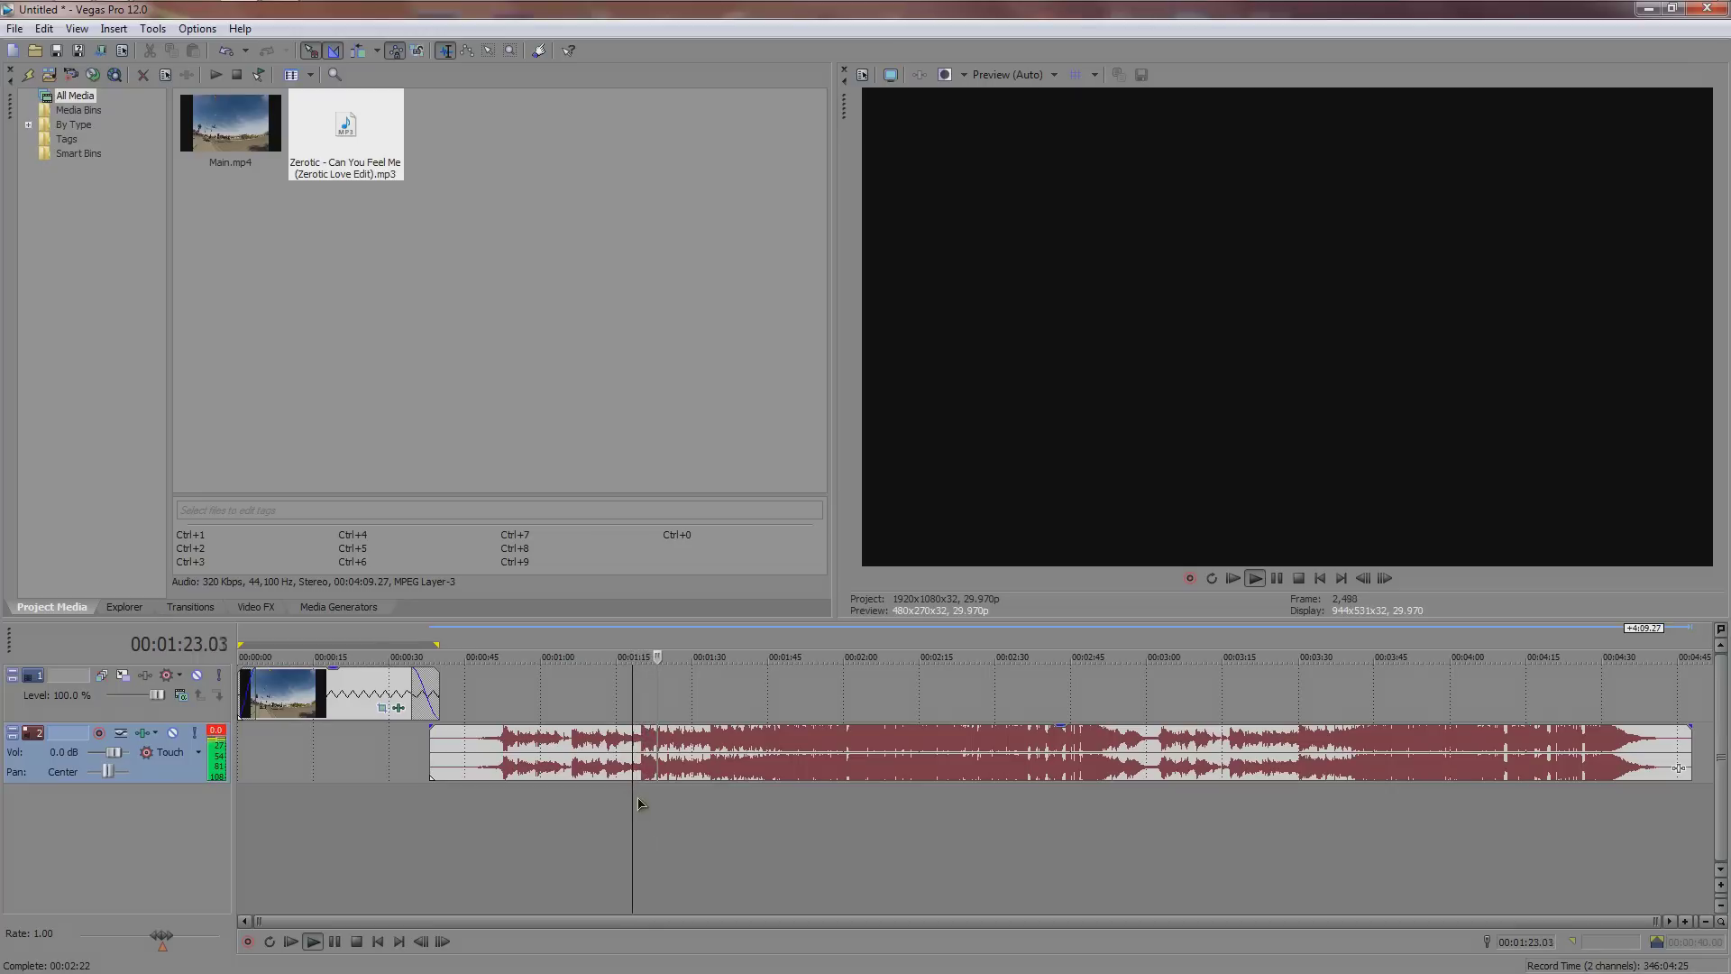
{"action": "key", "text": "space"}
Trim the beginning of the song so the audio event starts at 00:01:19.13.
{"action": "scroll", "coordinate": [497, 790], "scroll_direction": "up", "scroll_amount": 5}
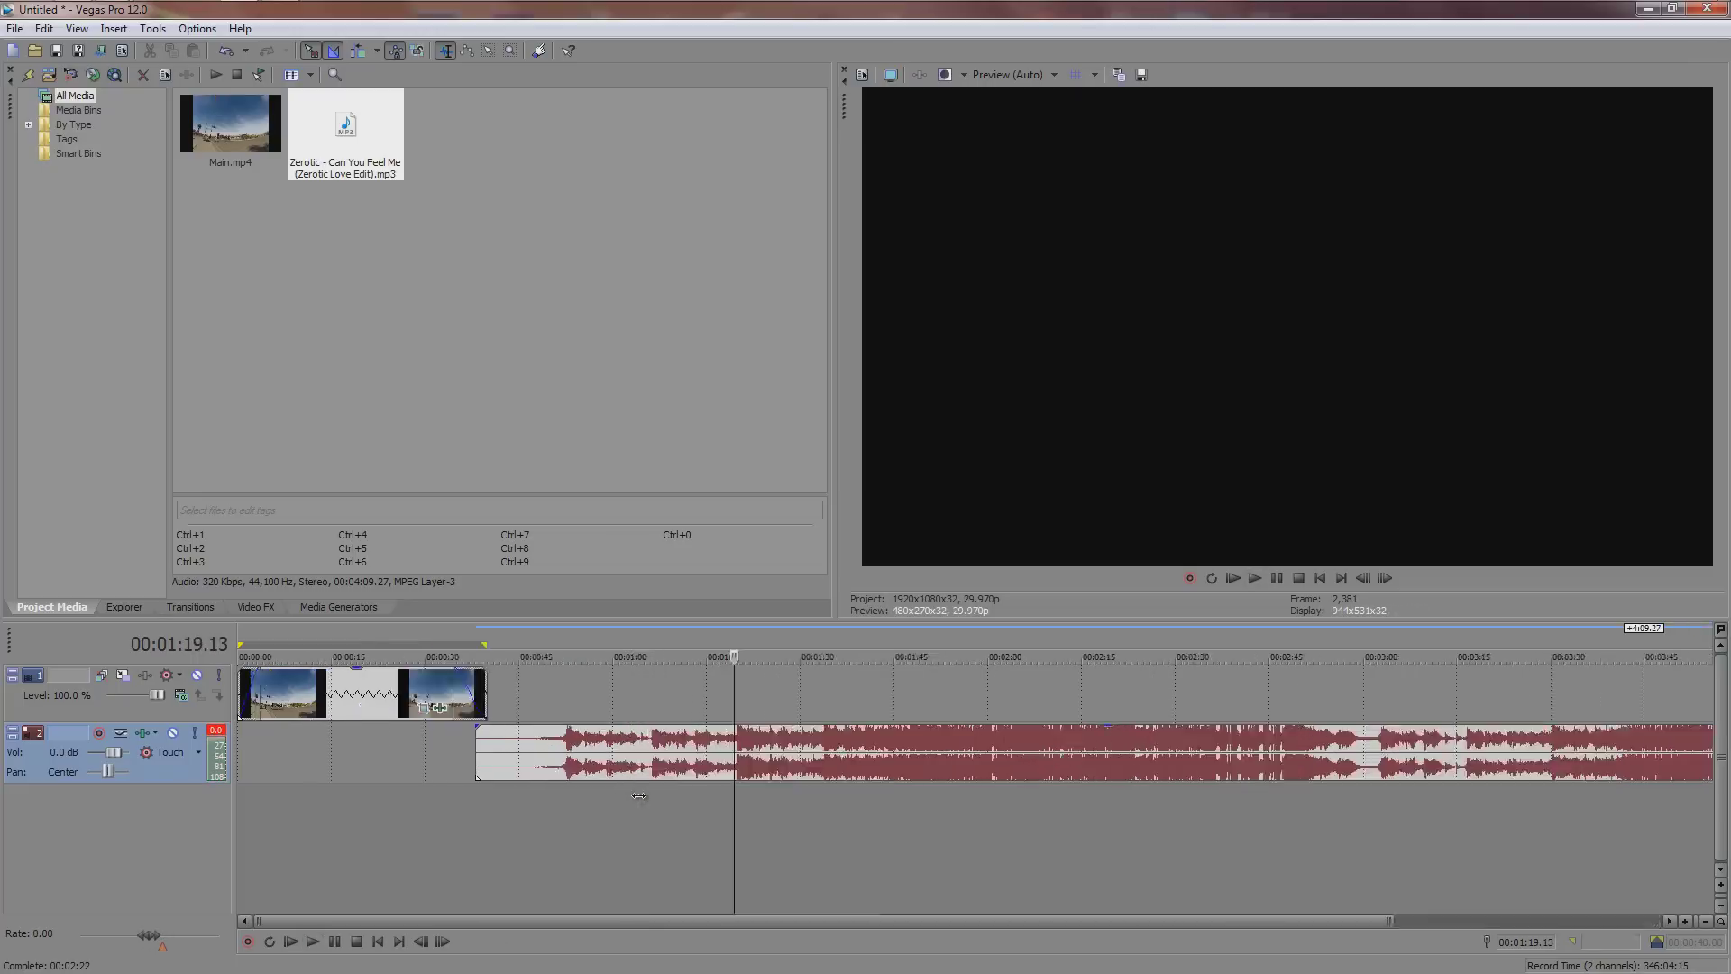
{"action": "left_click_drag", "start_coordinate": [272, 777], "coordinate": [963, 763]}
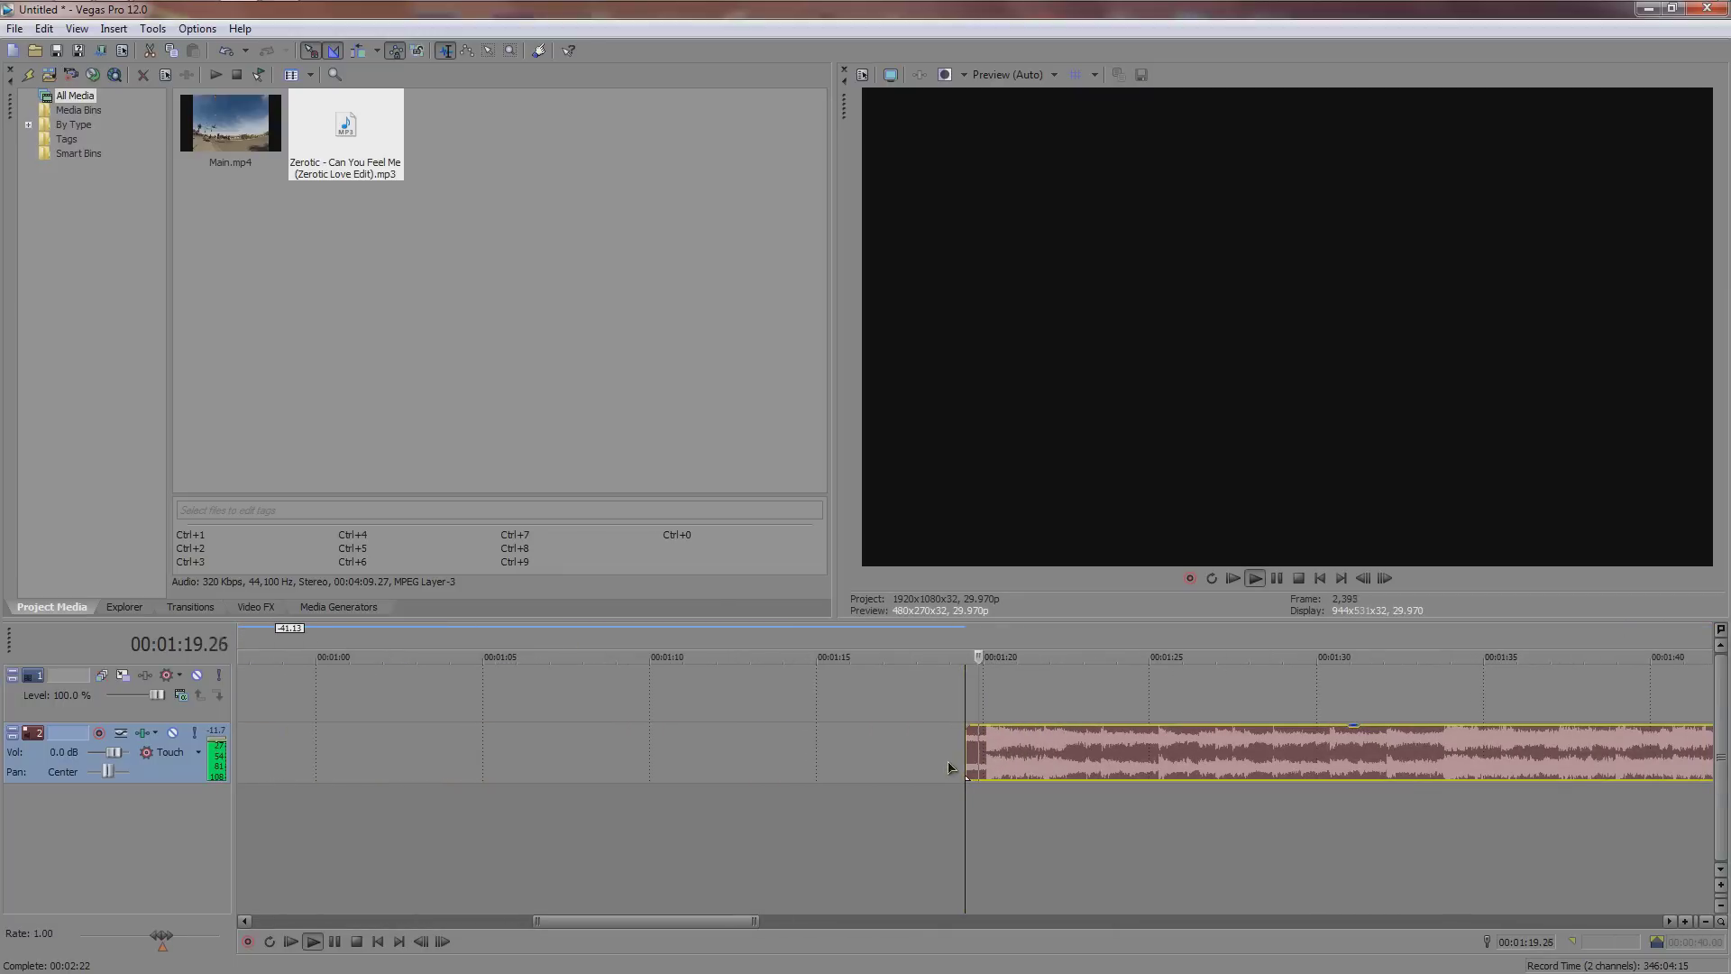
Move the song to the very beginning of the timeline and shift the timelapse clip to start at 00:00:03.27.
{"action": "scroll", "coordinate": [971, 763], "scroll_direction": "down", "scroll_amount": 4}
{"action": "left_click_drag", "start_coordinate": [971, 763], "coordinate": [475, 764]}
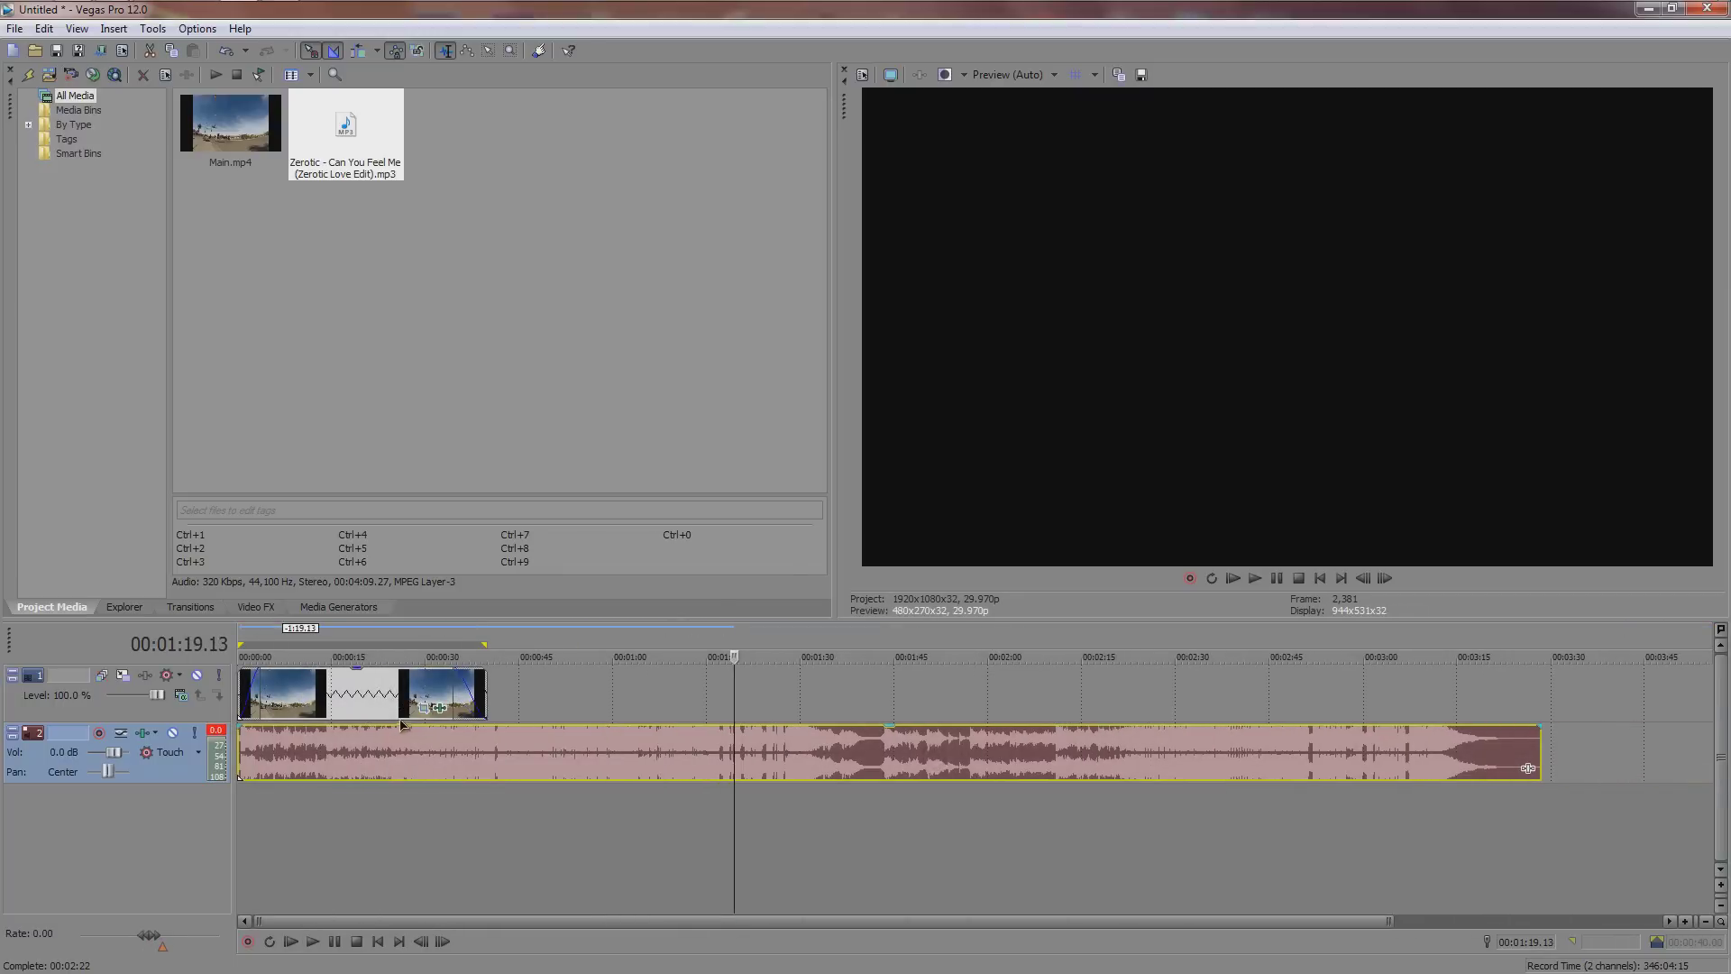
{"action": "left_click", "coordinate": [330, 708]}
{"action": "left_click_drag", "start_coordinate": [330, 708], "coordinate": [352, 707]}
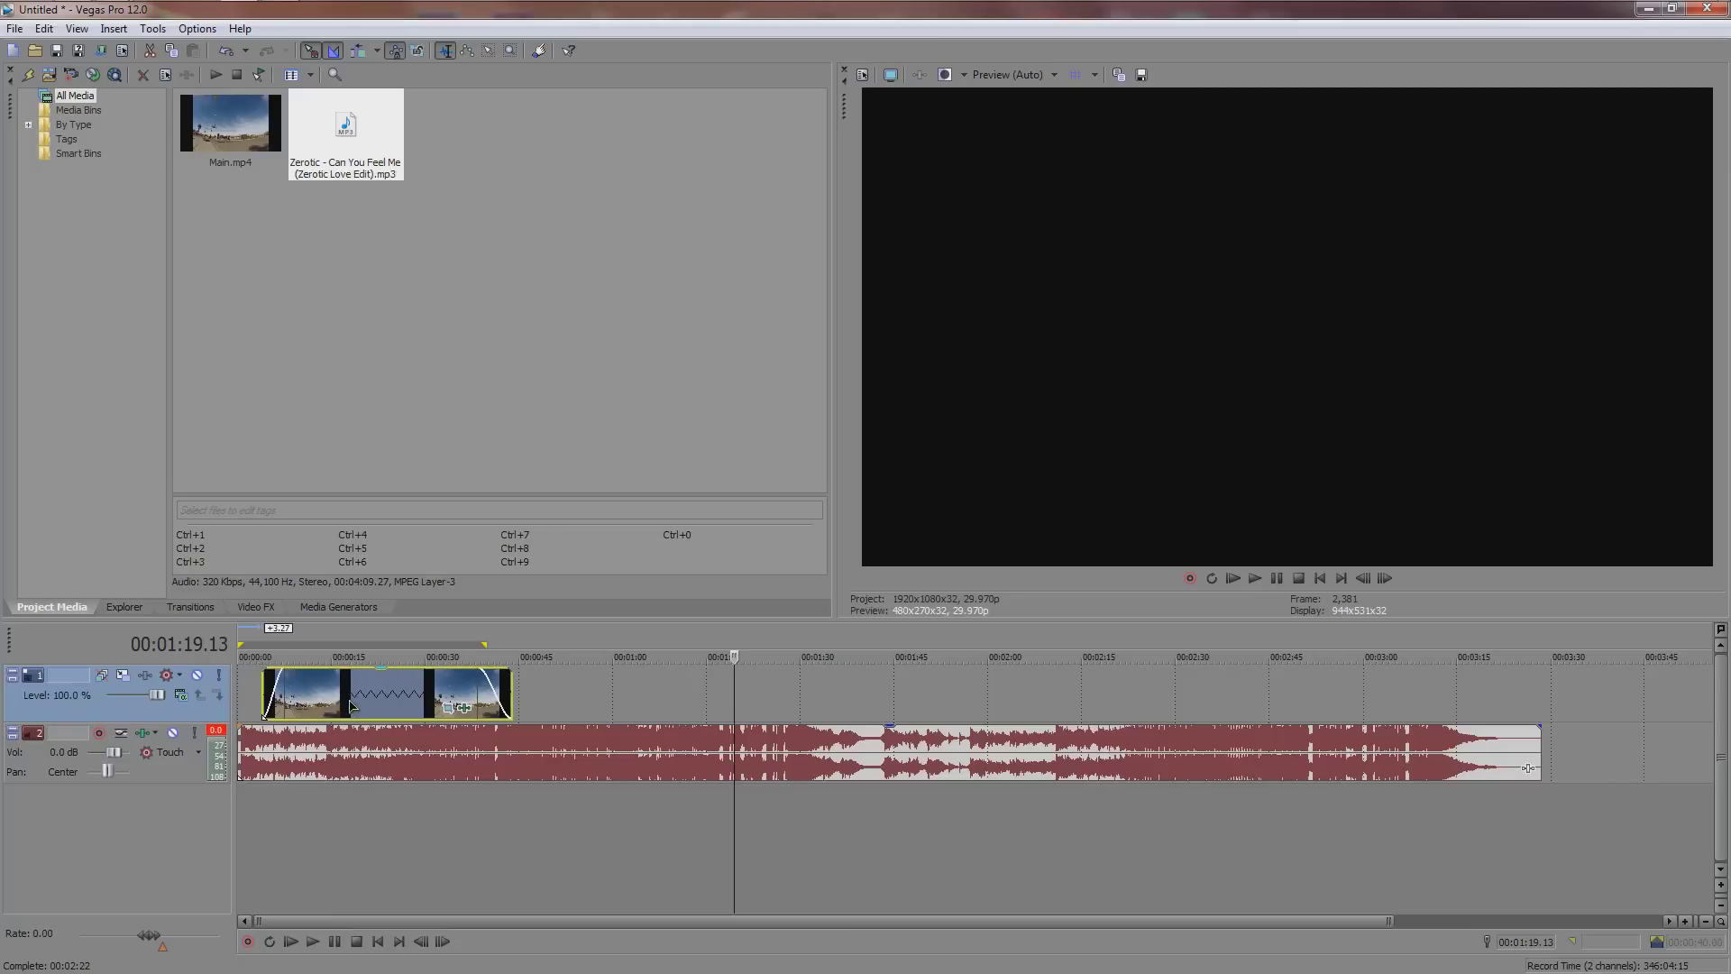
Shift the song 00:00:02.12 later so it starts shortly before the timelapse clip, and give it a short fade-in.
{"action": "left_click", "coordinate": [290, 758]}
{"action": "left_click", "coordinate": [260, 757]}
{"action": "scroll", "coordinate": [565, 750], "scroll_direction": "up", "scroll_amount": 7}
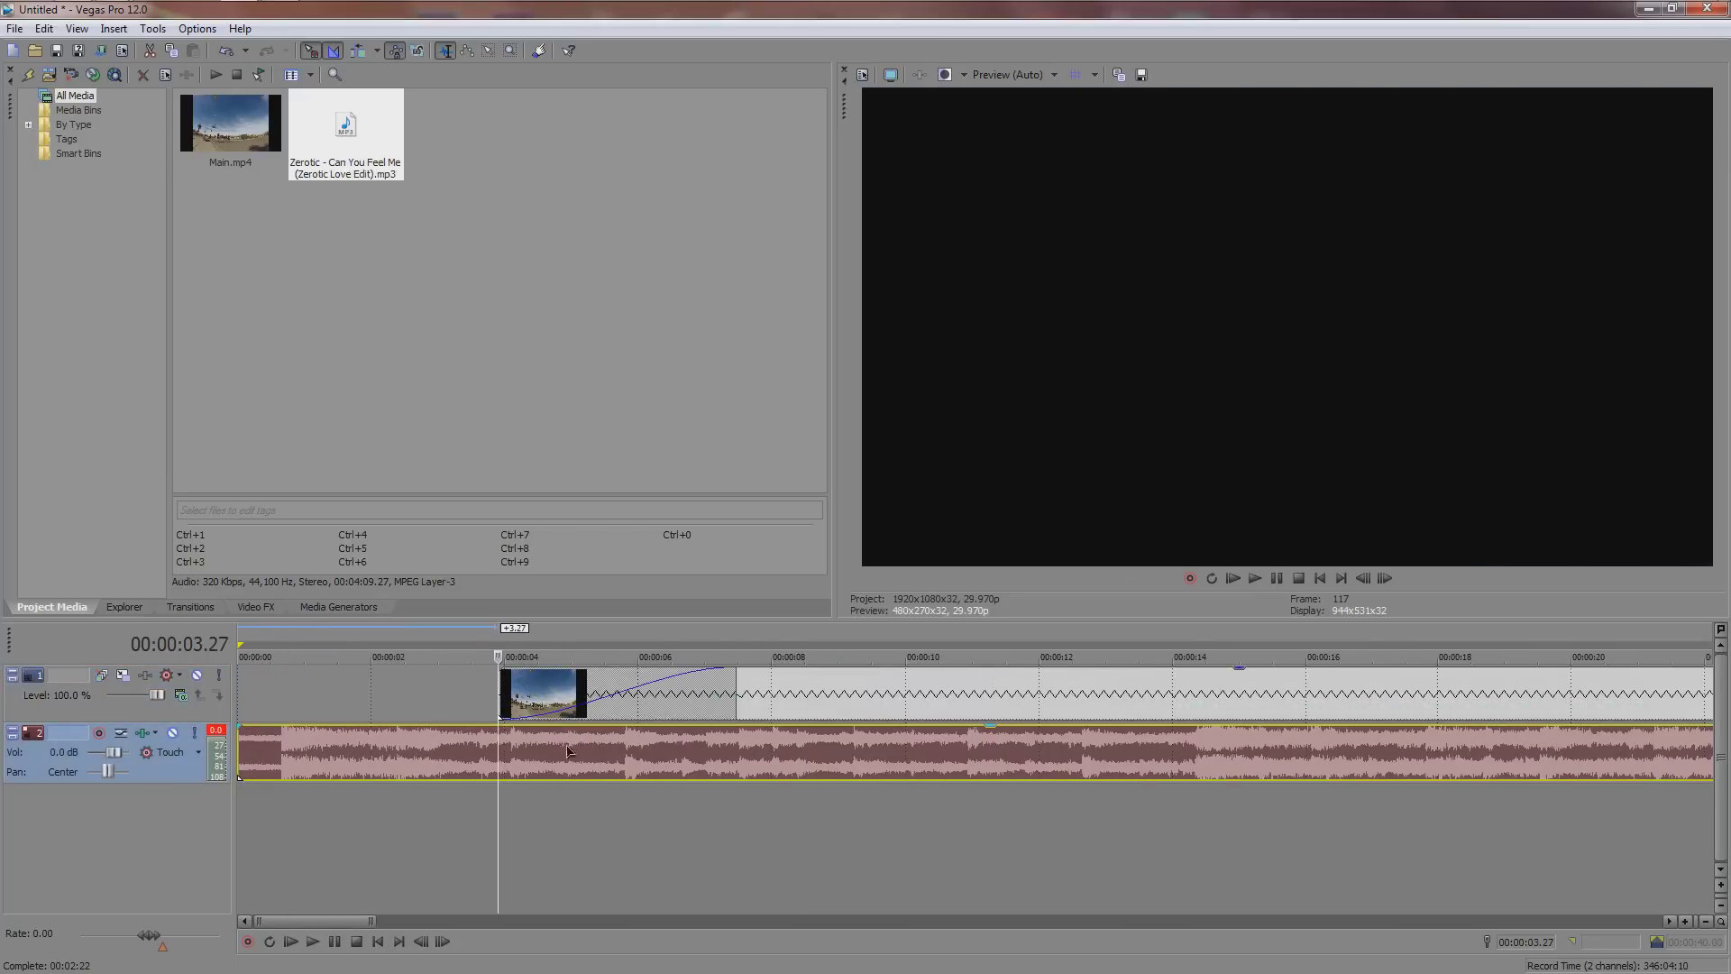
{"action": "left_click_drag", "start_coordinate": [565, 750], "coordinate": [724, 750]}
{"action": "left_click_drag", "start_coordinate": [394, 726], "coordinate": [440, 728]}
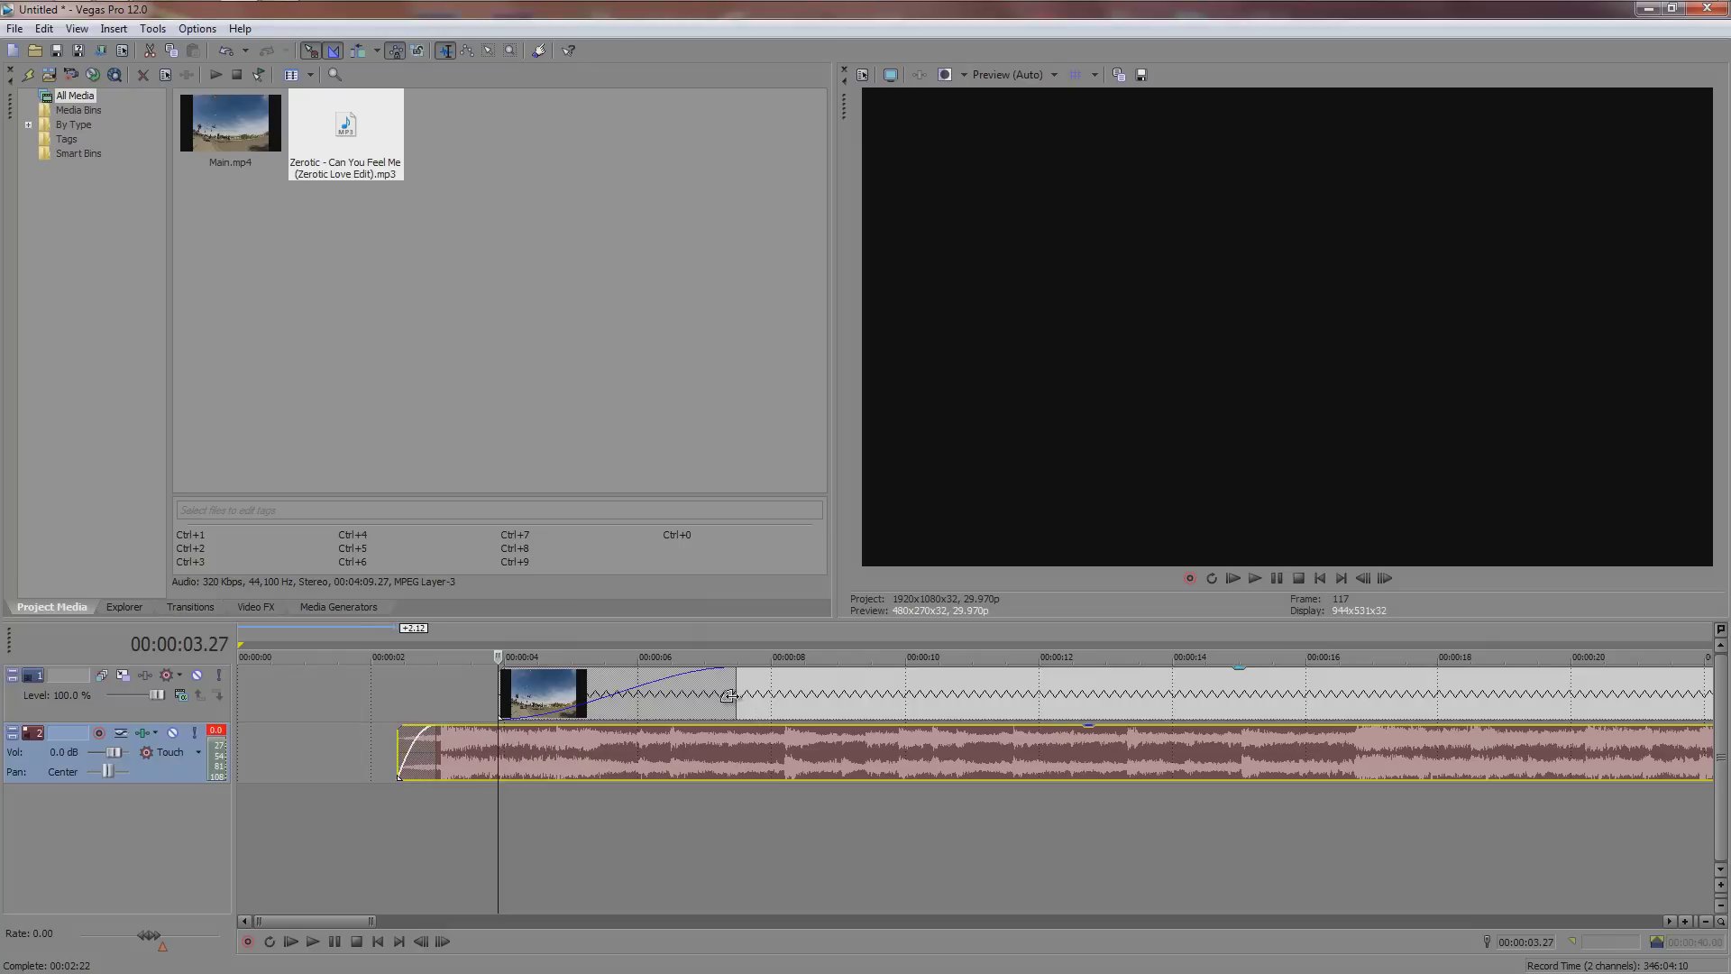
Remove the timelapse clip's fade-in and preview its hard start with the music track muted.
{"action": "left_click_drag", "start_coordinate": [728, 695], "coordinate": [505, 710]}
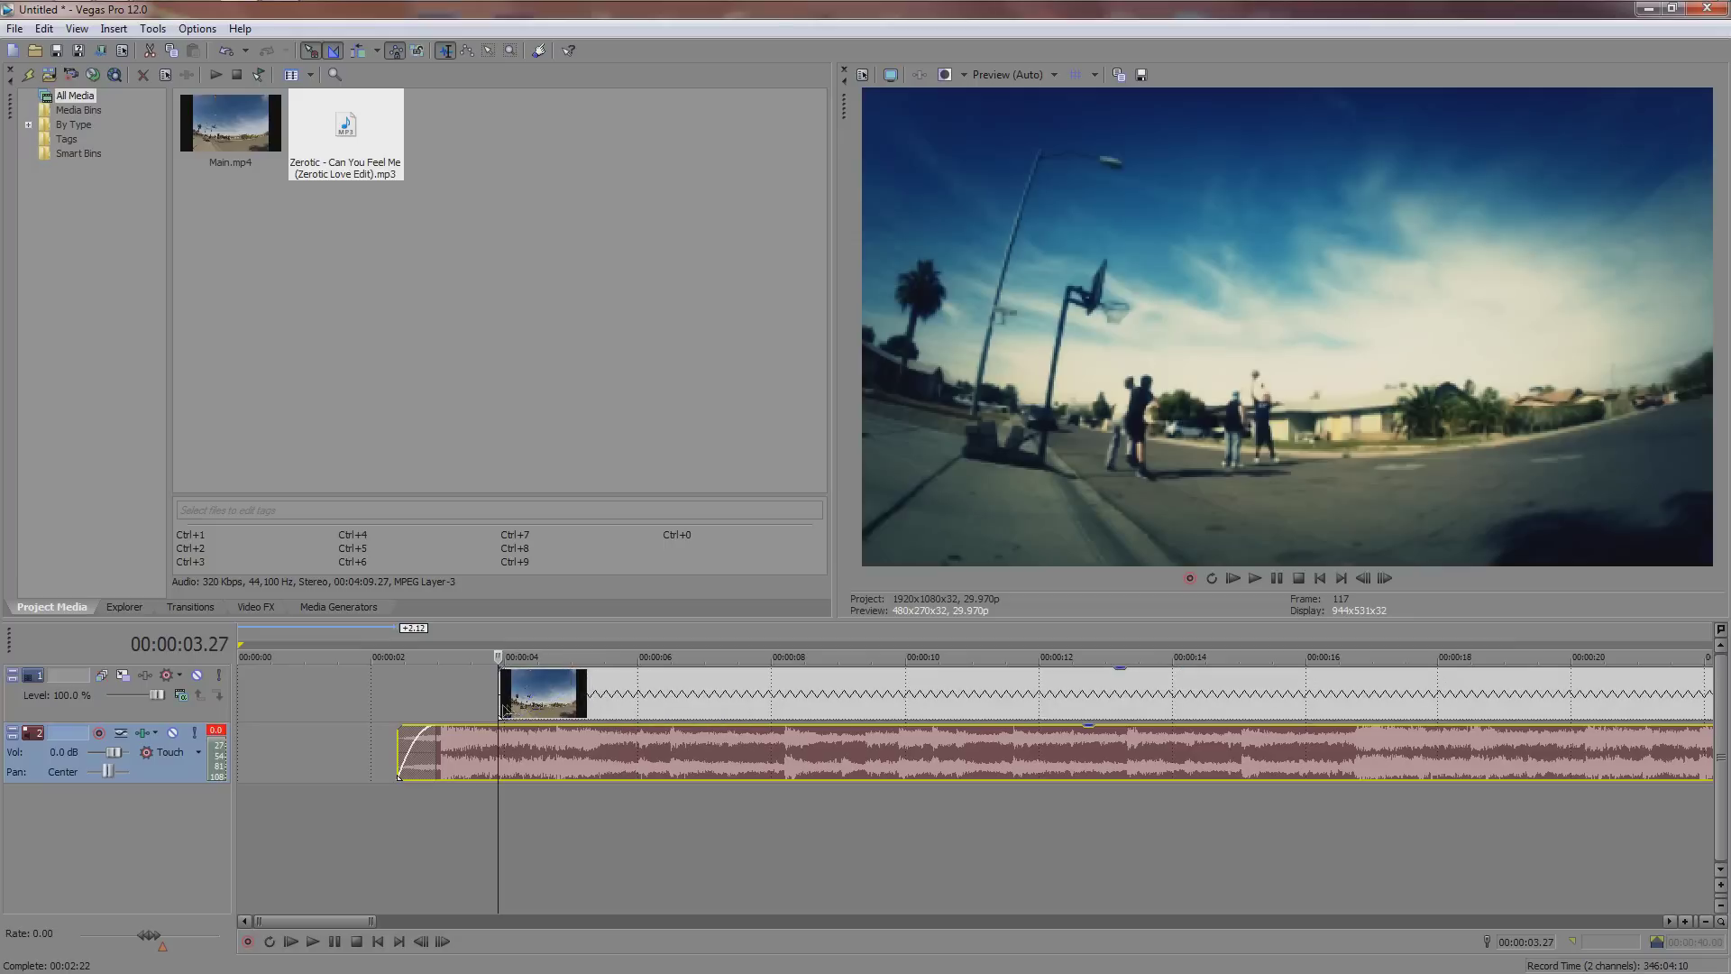
{"action": "left_click", "coordinate": [172, 733]}
{"action": "key", "text": "space"}
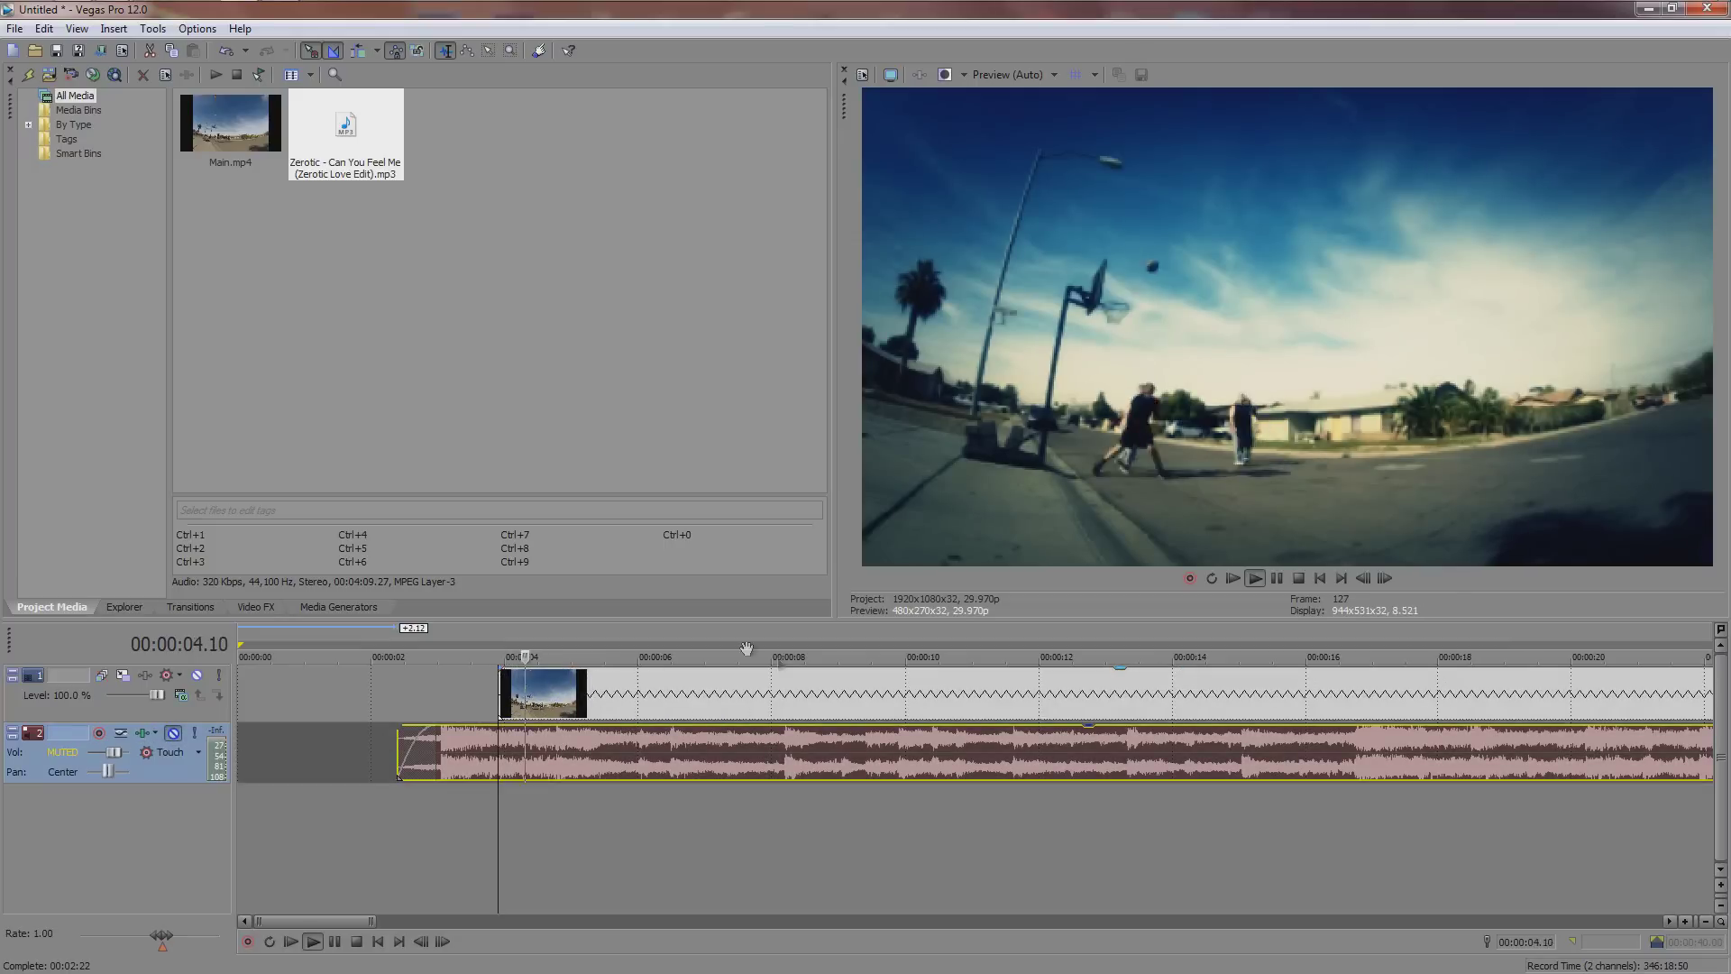
{"action": "key", "text": "space"}
{"action": "left_click", "coordinate": [460, 695]}
{"action": "scroll", "coordinate": [460, 695], "scroll_direction": "down", "scroll_amount": 2}
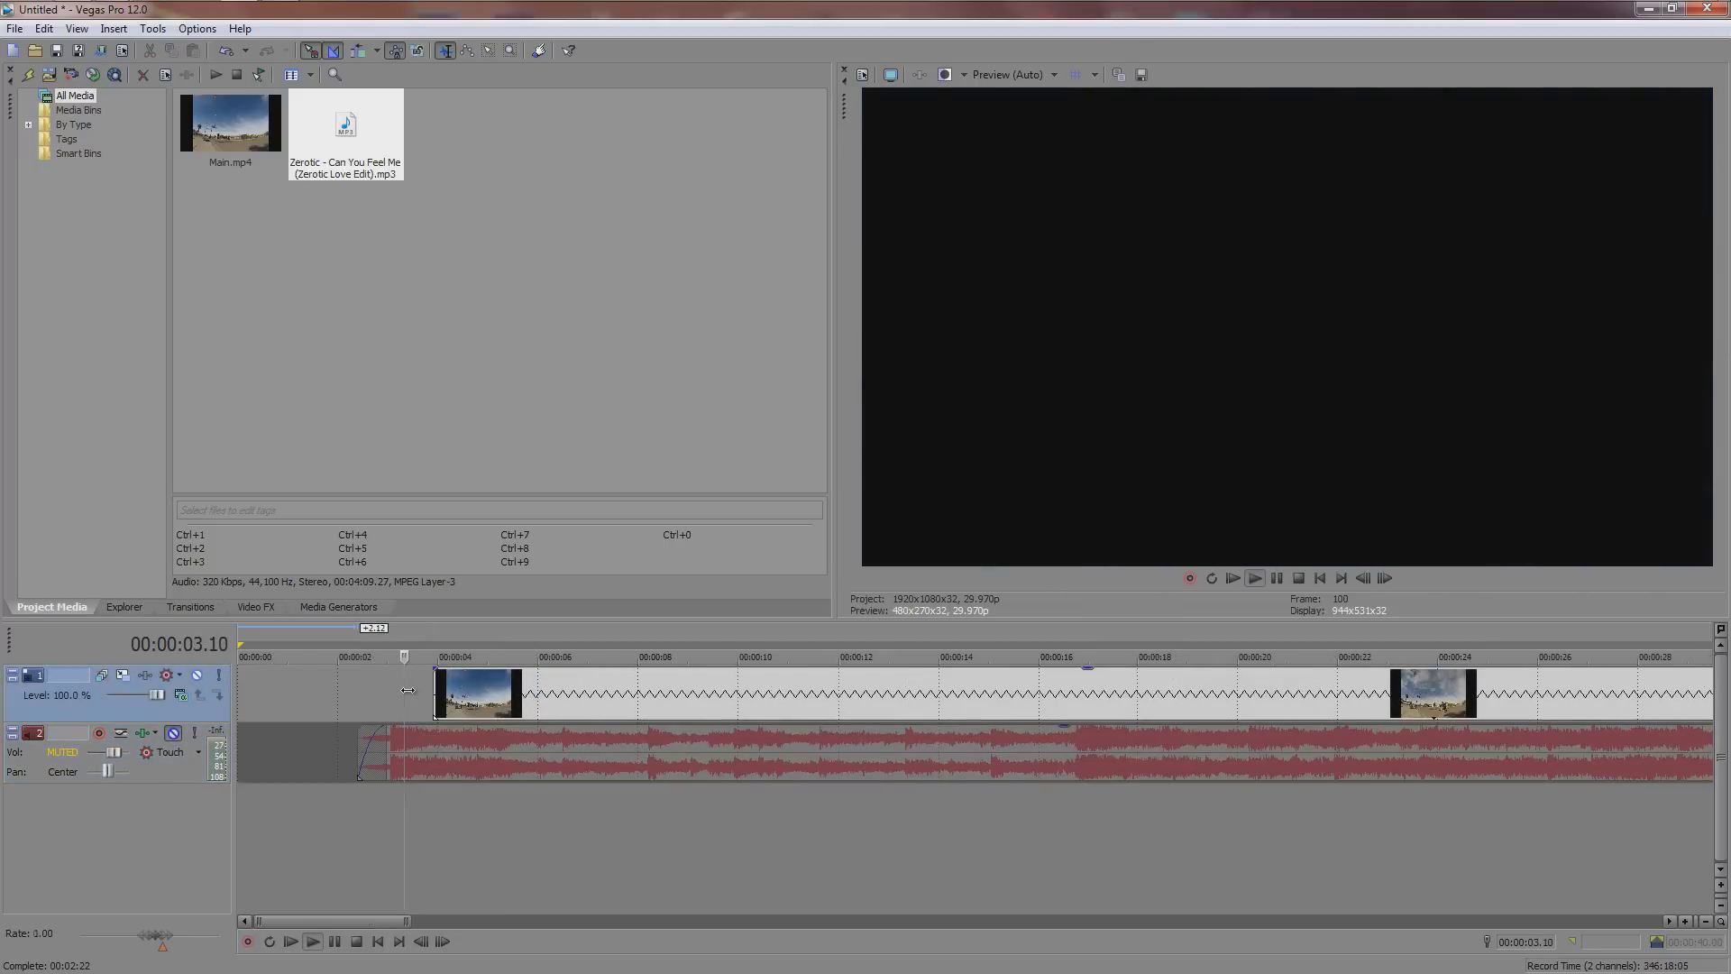
{"action": "key", "text": "space"}
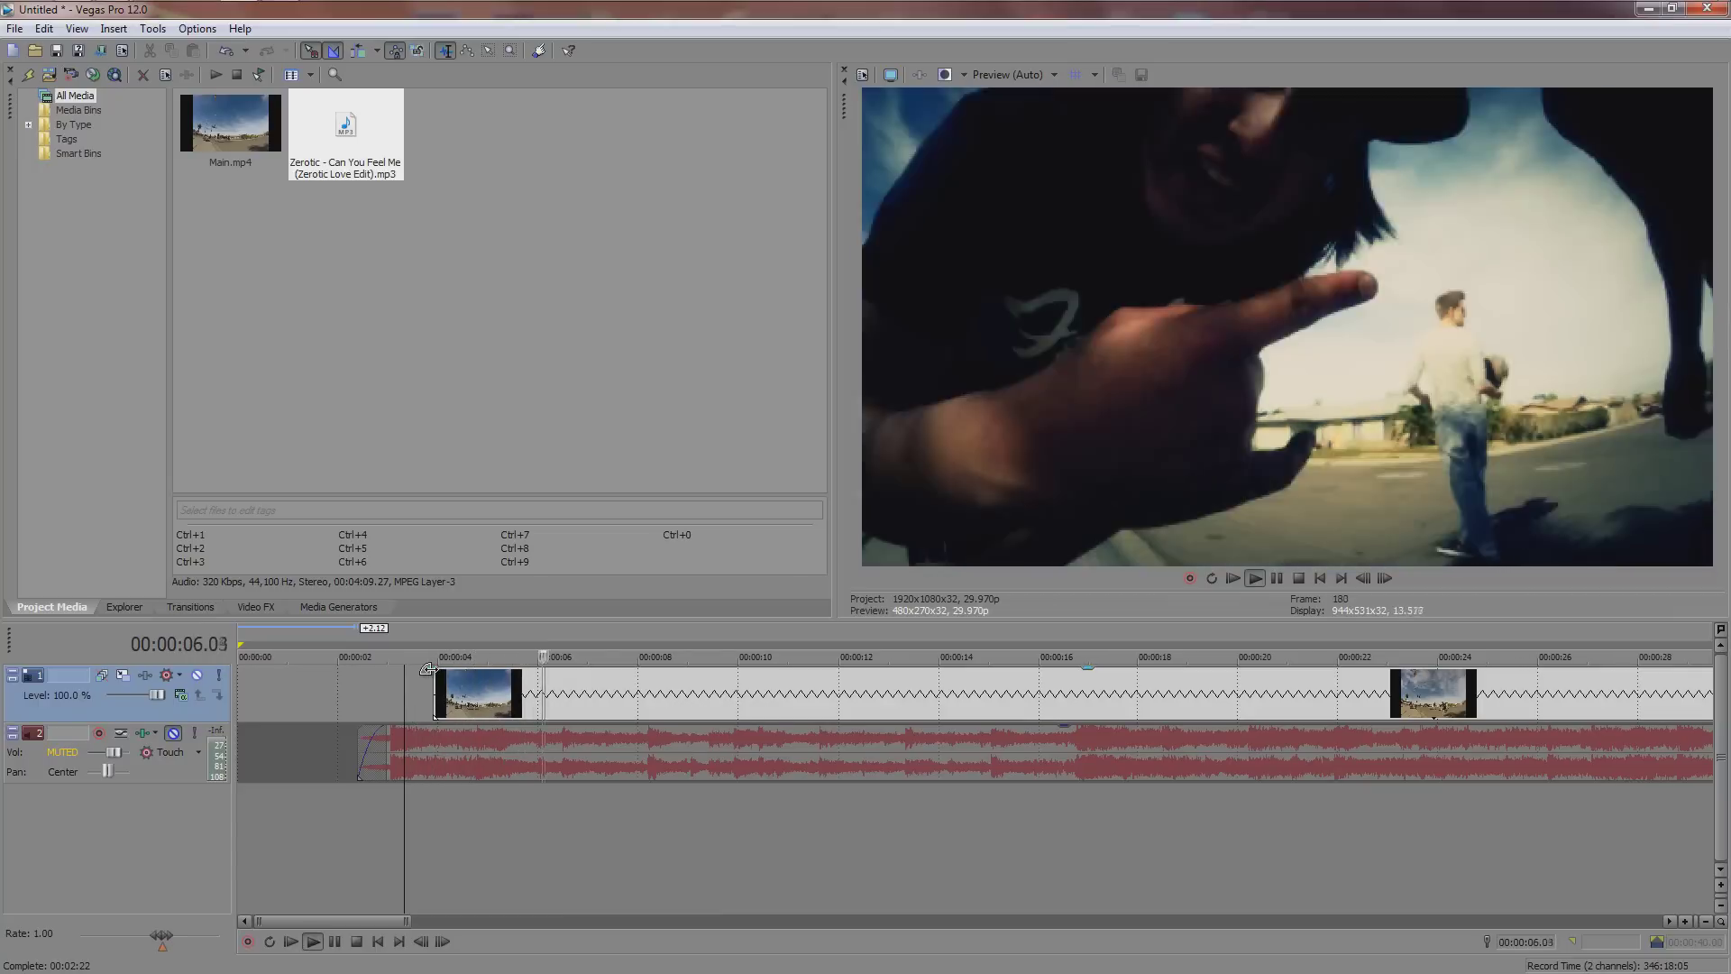
{"action": "key", "text": "space"}
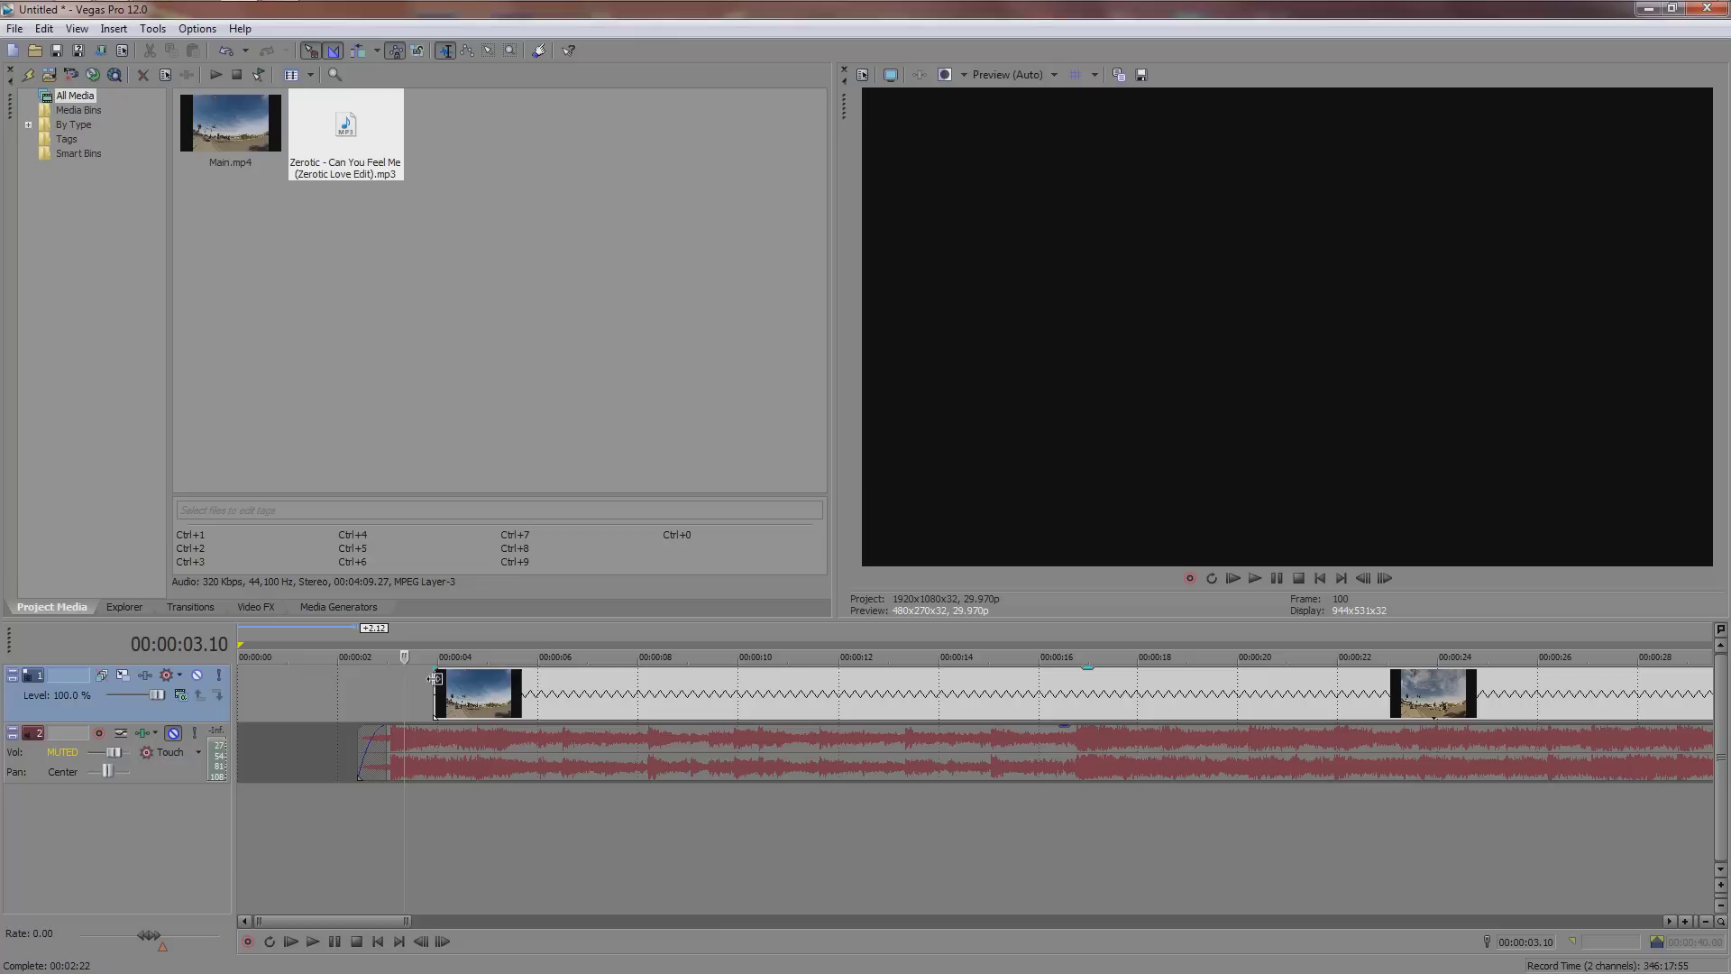
Add a fade-in of 00:00:02.23 to the start of the timelapse clip and preview it.
{"action": "left_click_drag", "start_coordinate": [430, 670], "coordinate": [569, 673]}
{"action": "key", "text": "space"}
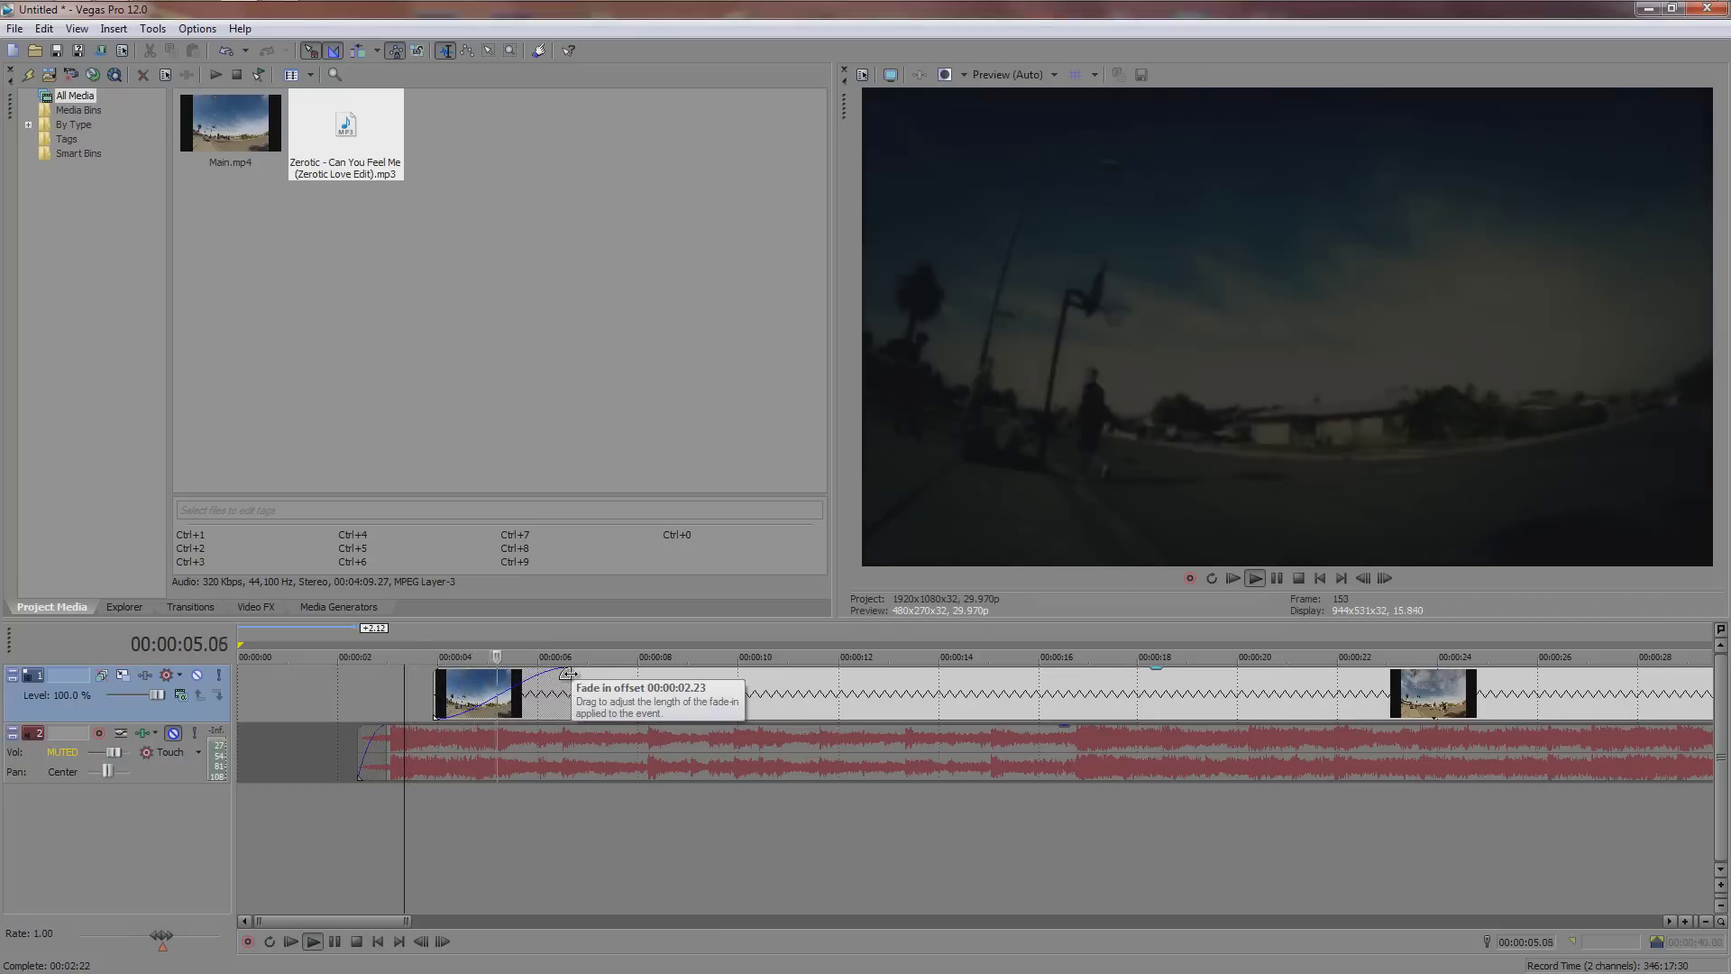
{"action": "scroll", "coordinate": [406, 767], "scroll_direction": "down", "scroll_amount": 2}
{"action": "key", "text": "space"}
Adjust the song's start and lengthen its fade-in, then play the opening with the music track unmuted.
{"action": "left_click", "coordinate": [405, 766]}
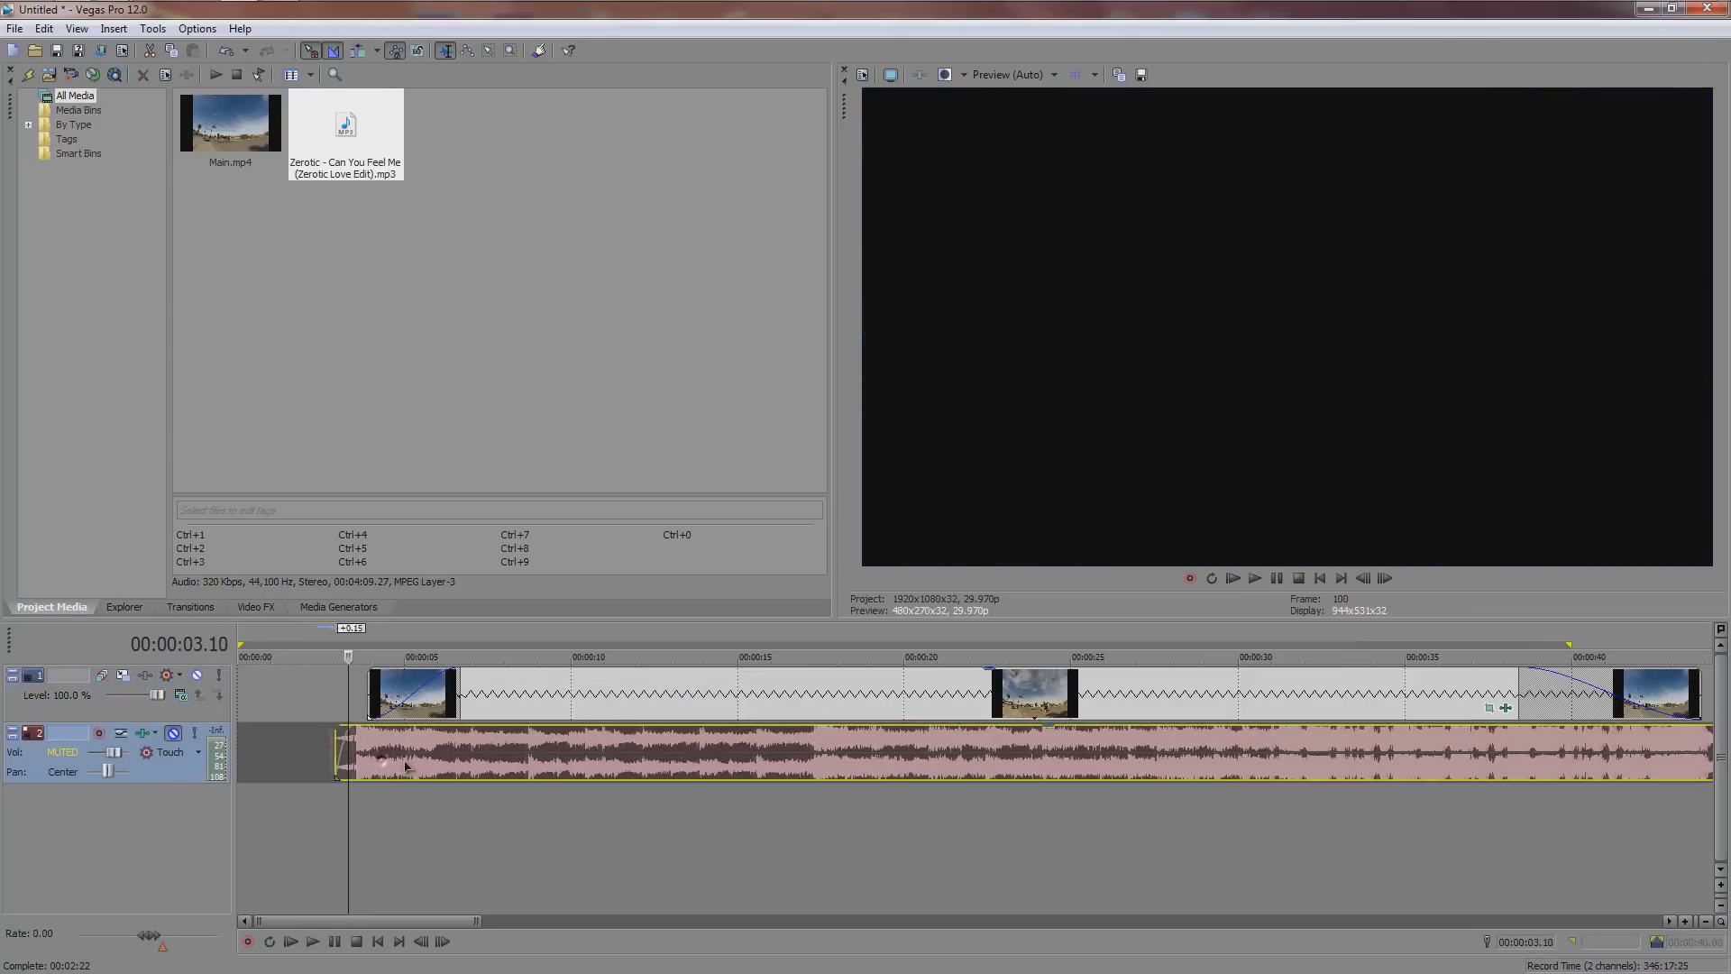
{"action": "mouse_move", "coordinate": [406, 766]}
{"action": "left_mouse_down"}
{"action": "mouse_move", "coordinate": [248, 745]}
{"action": "mouse_move", "coordinate": [392, 740]}
{"action": "left_mouse_up"}
{"action": "left_click", "coordinate": [173, 733]}
{"action": "key", "text": "space"}
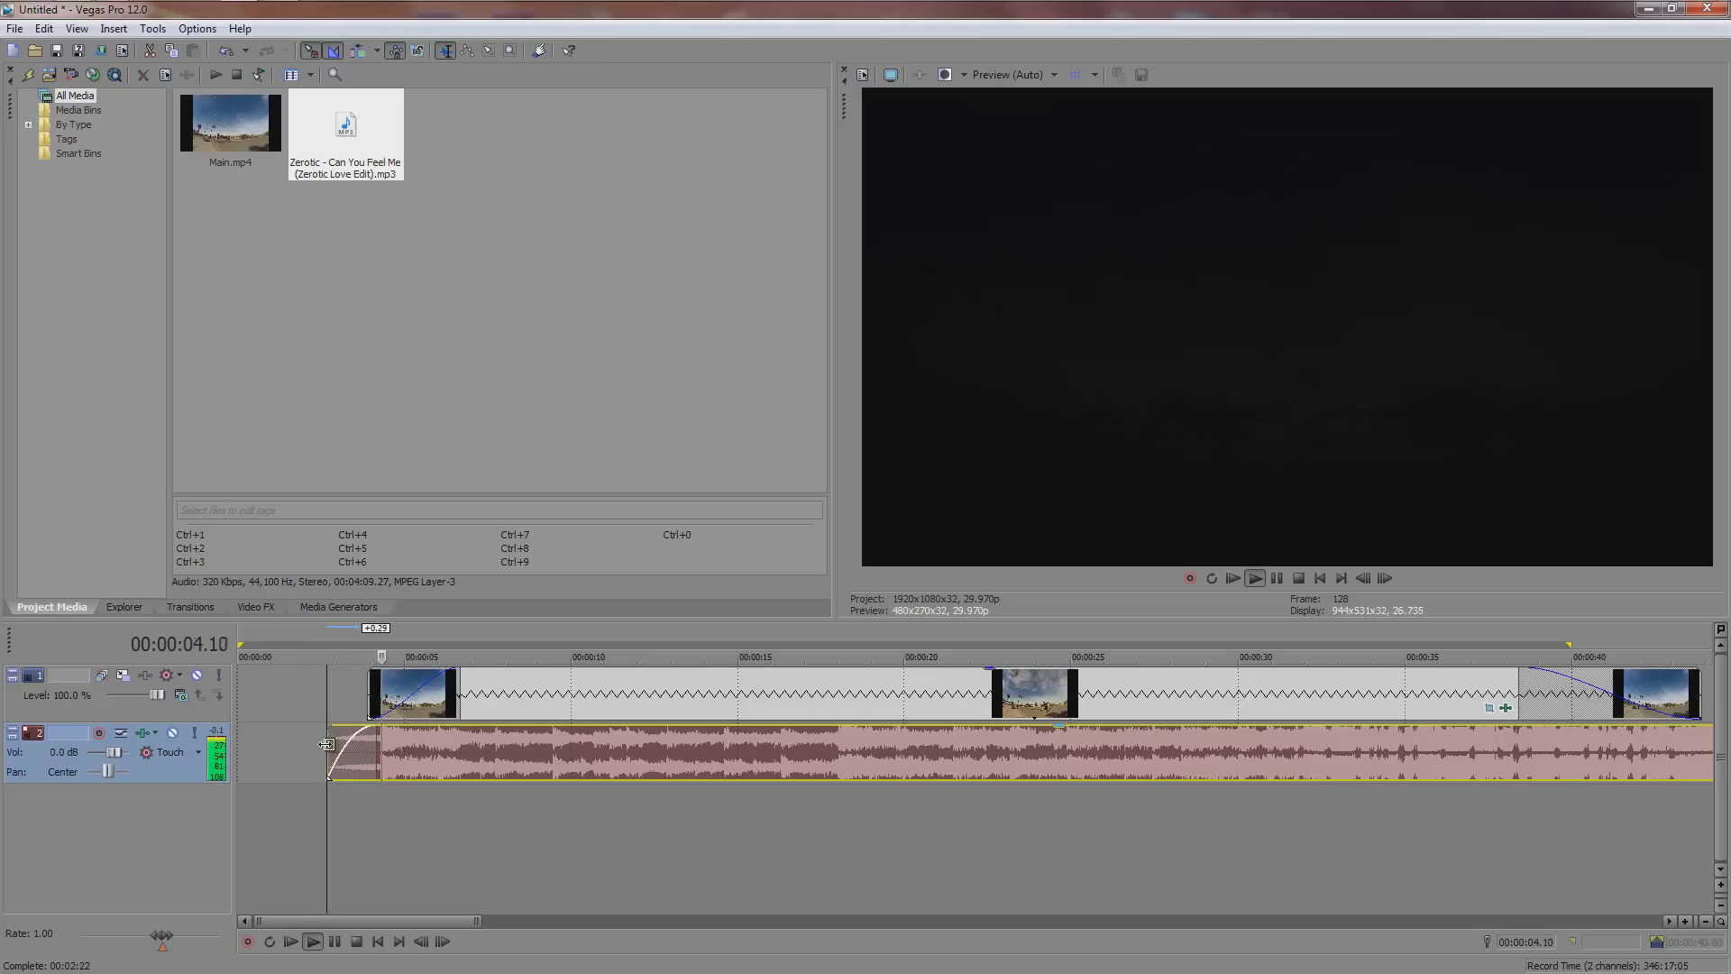
{"action": "key", "text": "space"}
Shift the song 00:00:00.29 later against the timelapse's fade-in and replay the opening to check the timing.
{"action": "left_click_drag", "start_coordinate": [462, 765], "coordinate": [491, 765]}
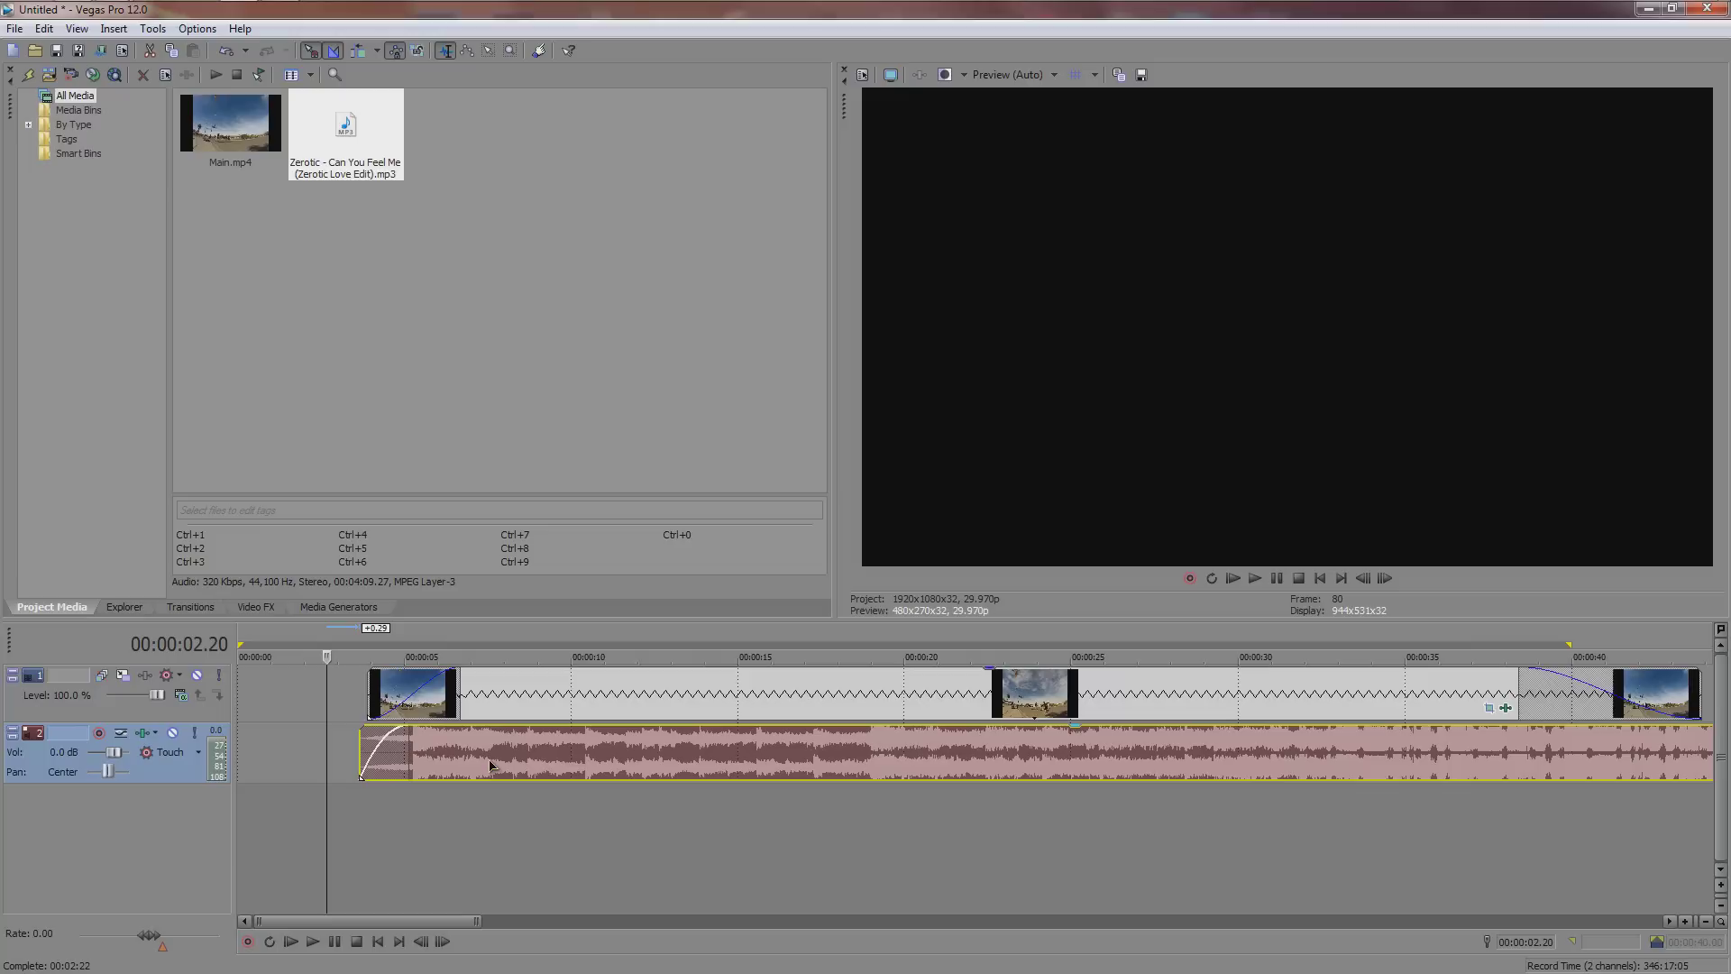
{"action": "key", "text": "space"}
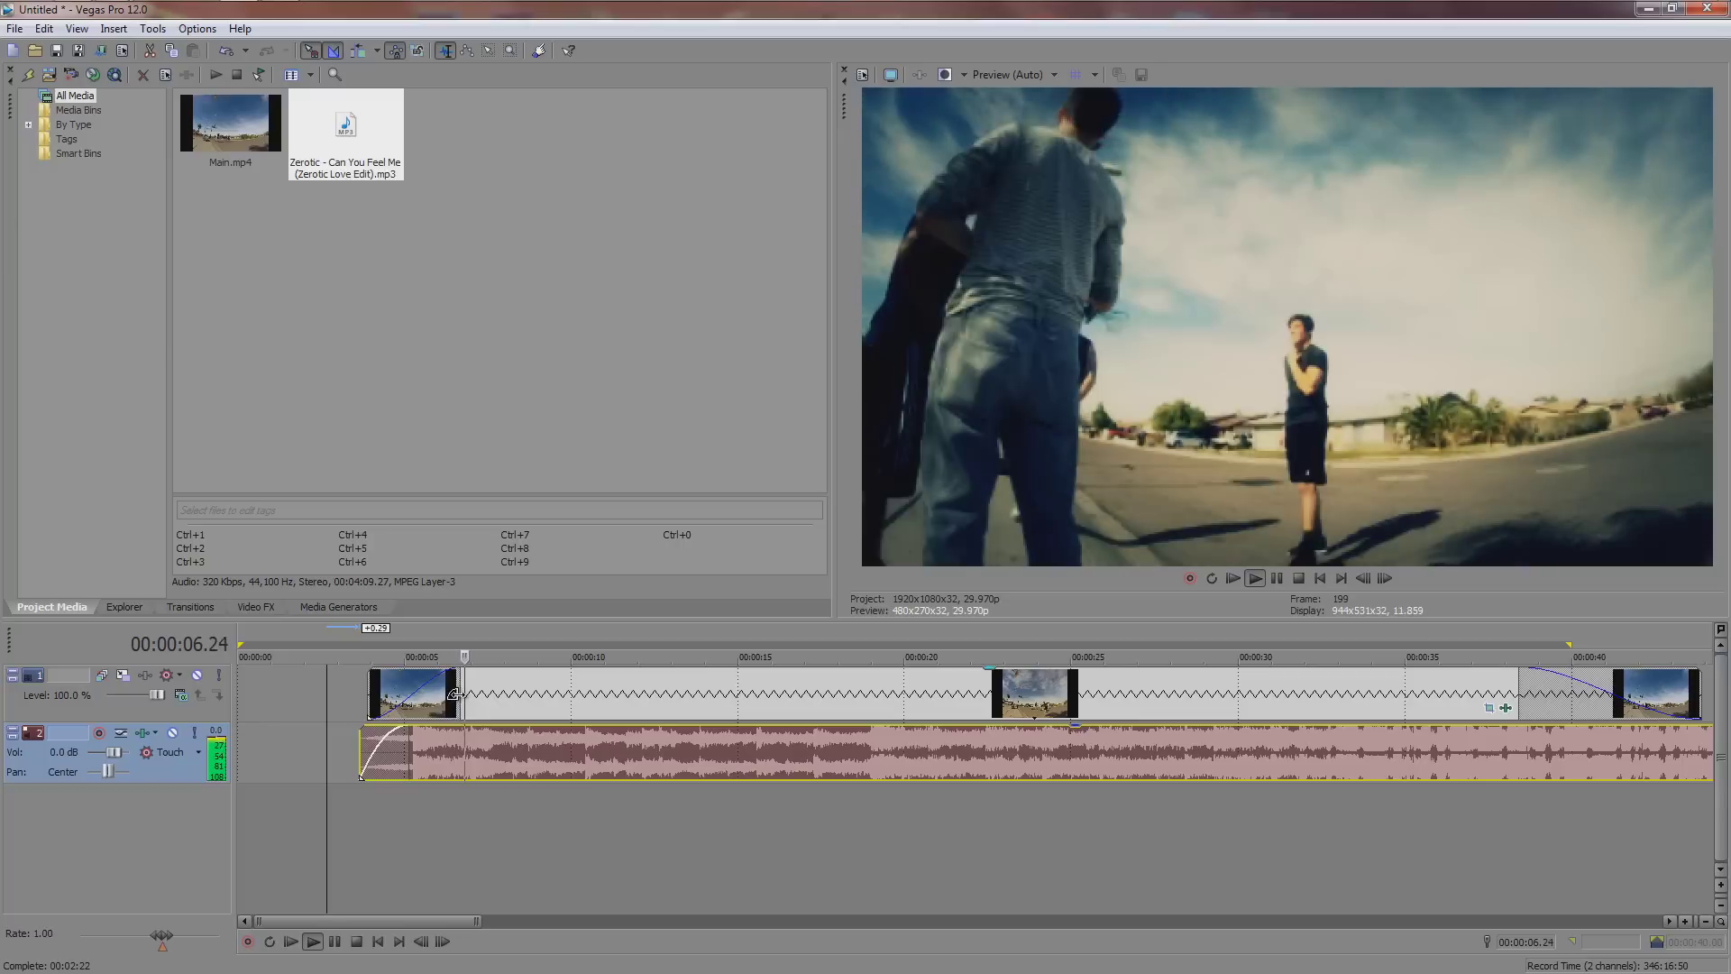
{"action": "key", "text": "space"}
{"action": "key", "text": "space"}
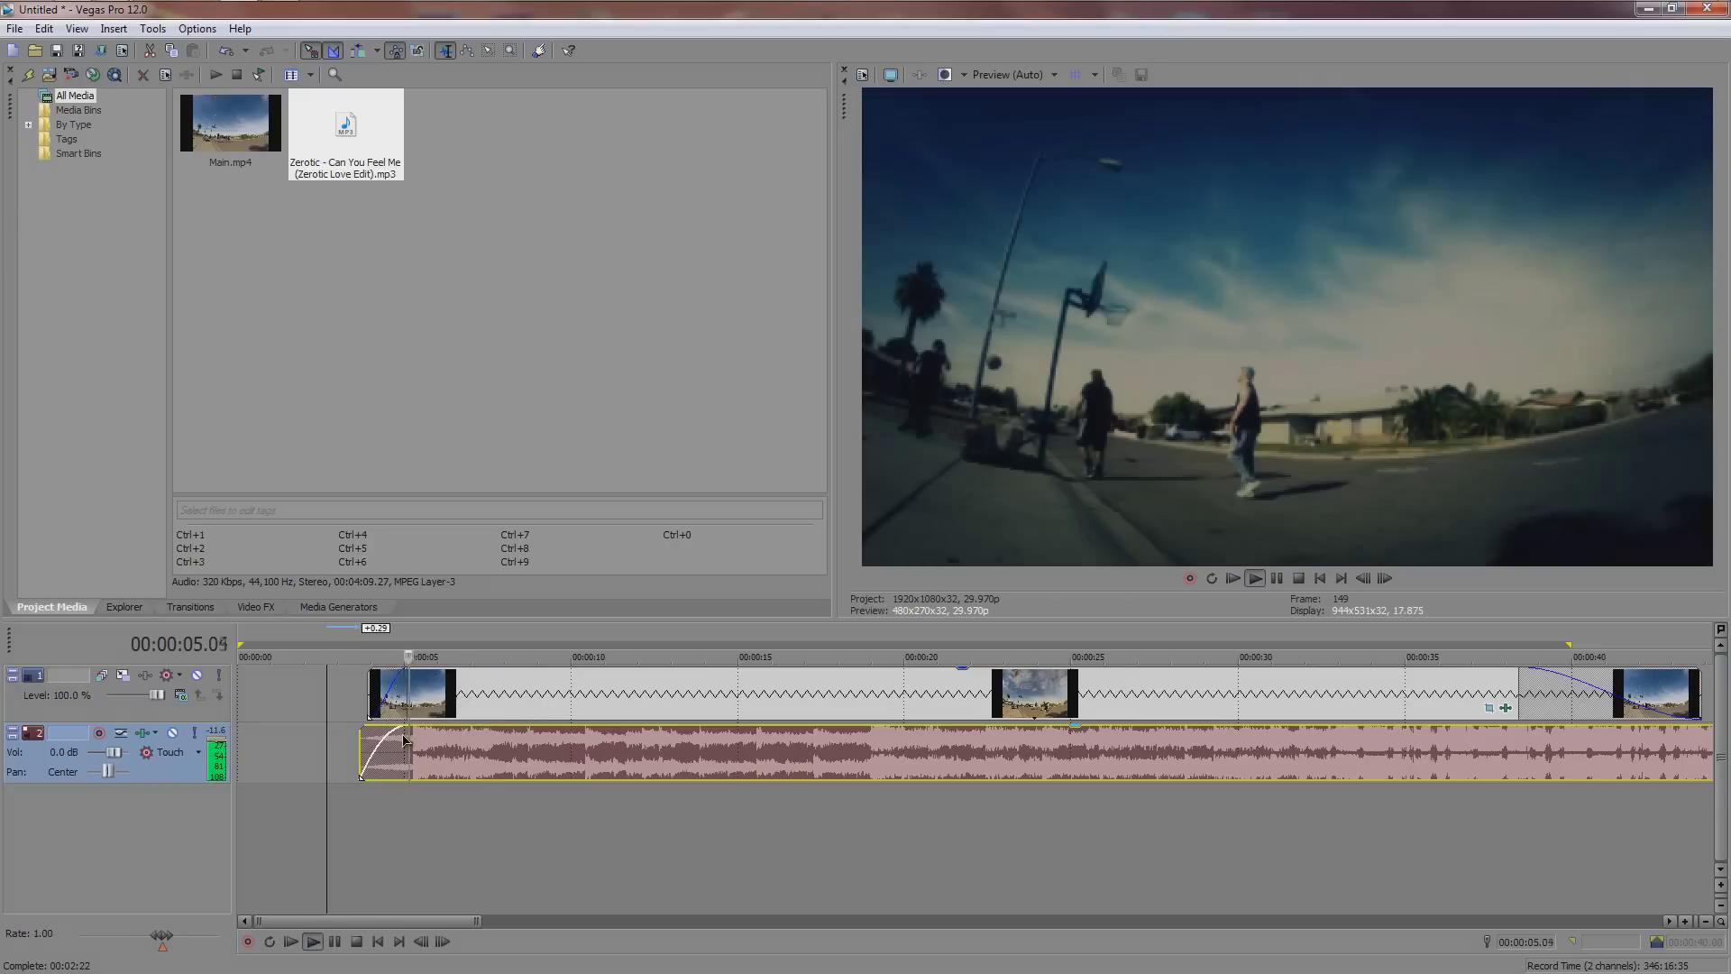
Trim the end of the song back to the end of the timelapse clip and fade it out.
{"action": "scroll", "coordinate": [450, 740], "scroll_direction": "down", "scroll_amount": 8}
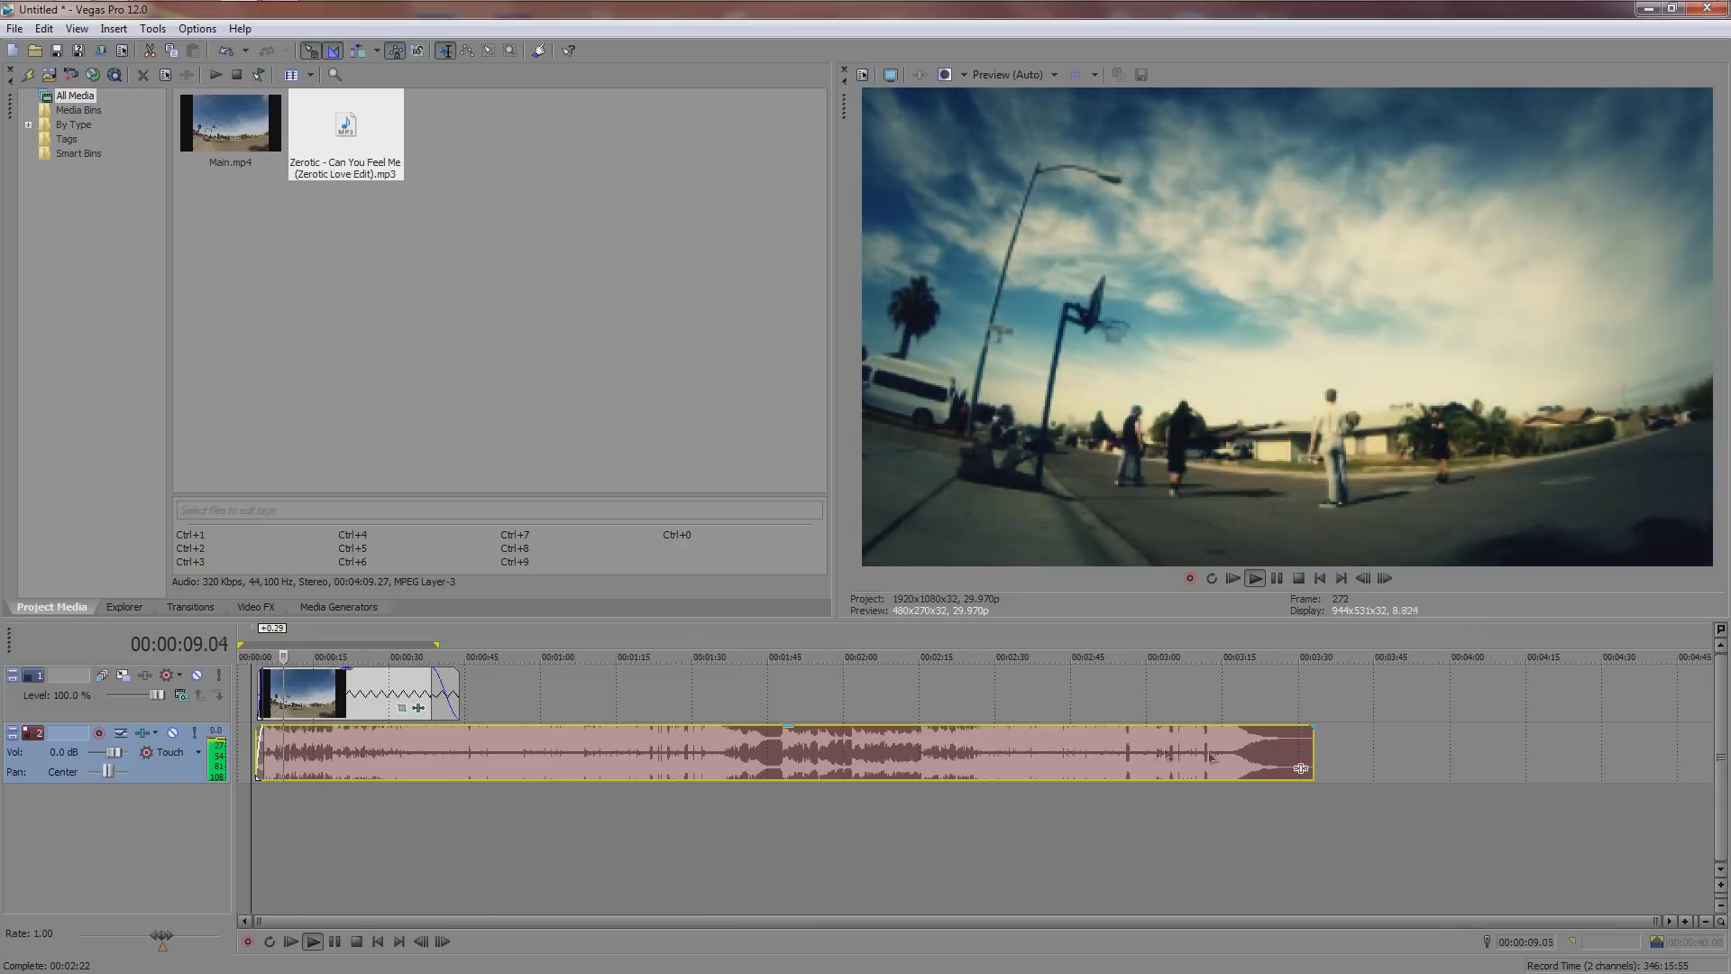
{"action": "left_click_drag", "start_coordinate": [1315, 751], "coordinate": [424, 729]}
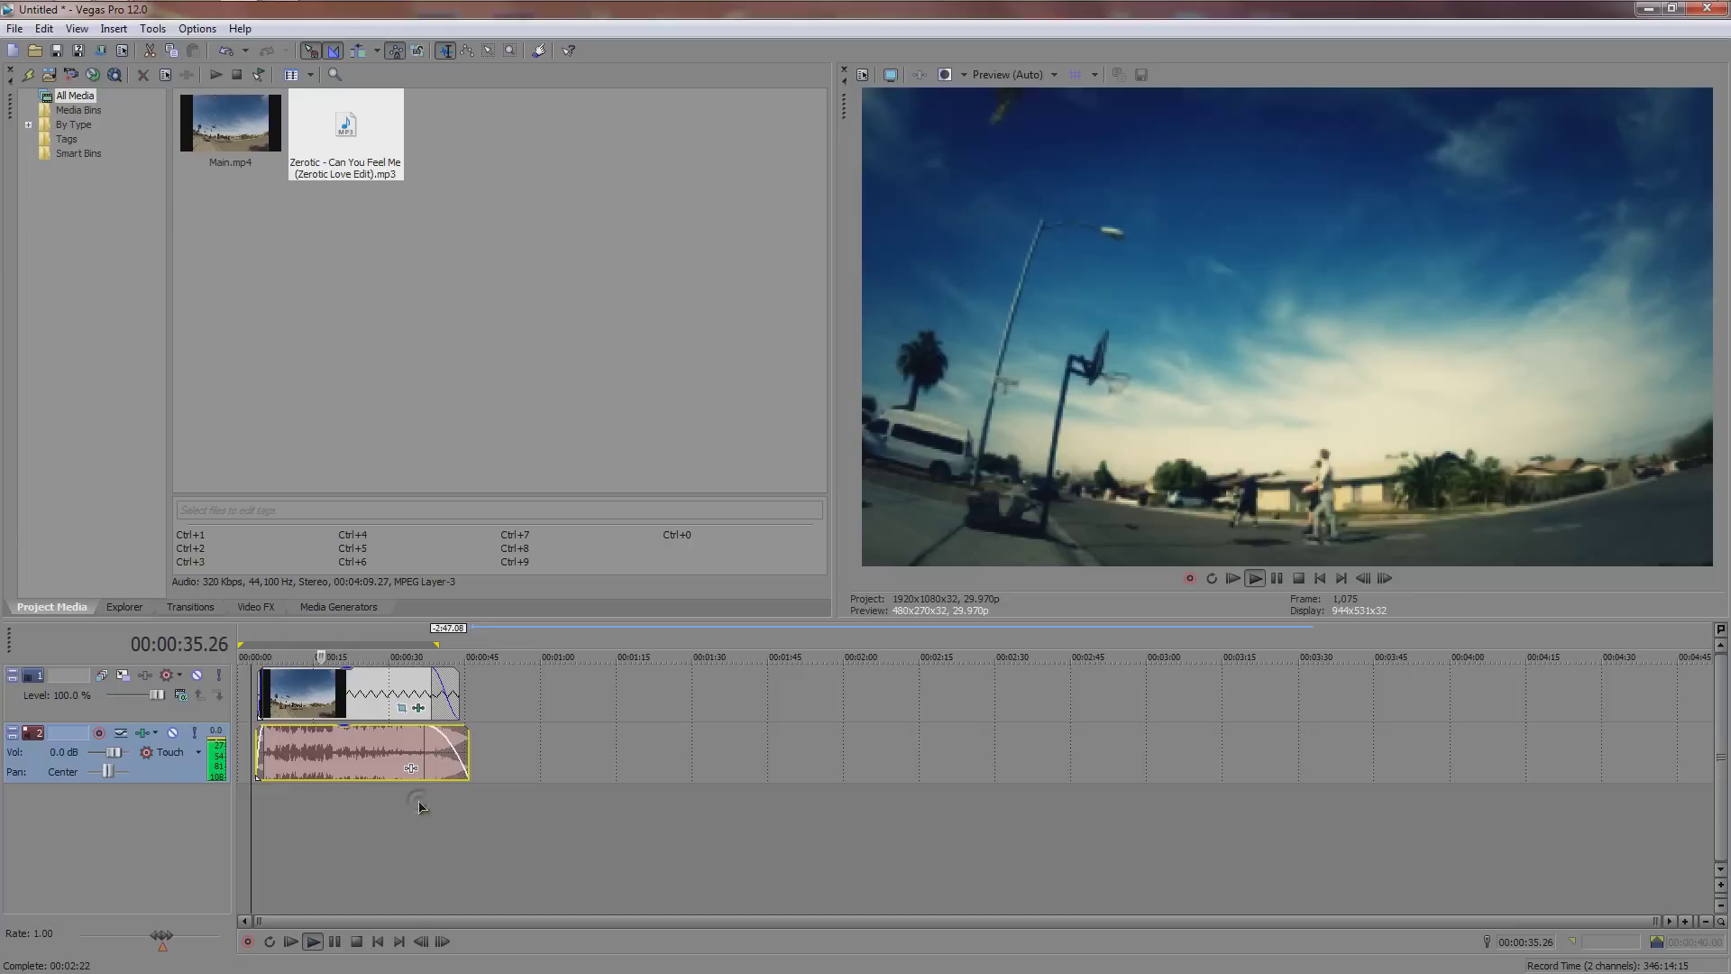
{"action": "left_click", "coordinate": [420, 807]}
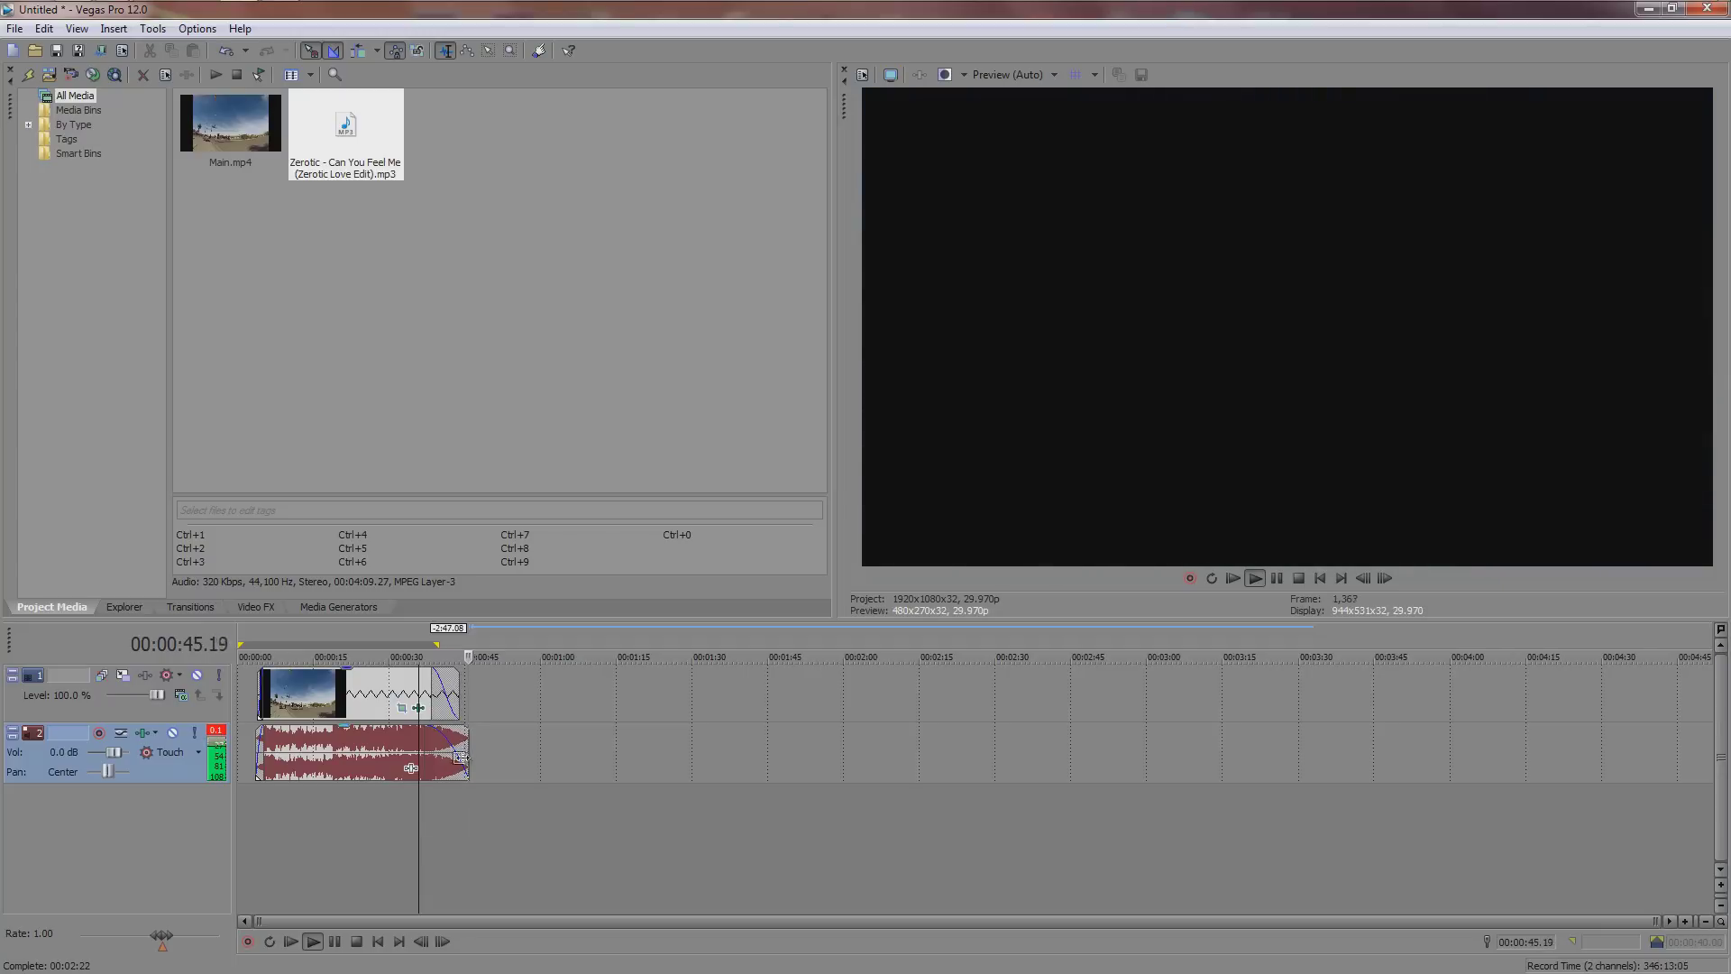
{"action": "left_click_drag", "start_coordinate": [466, 768], "coordinate": [458, 766]}
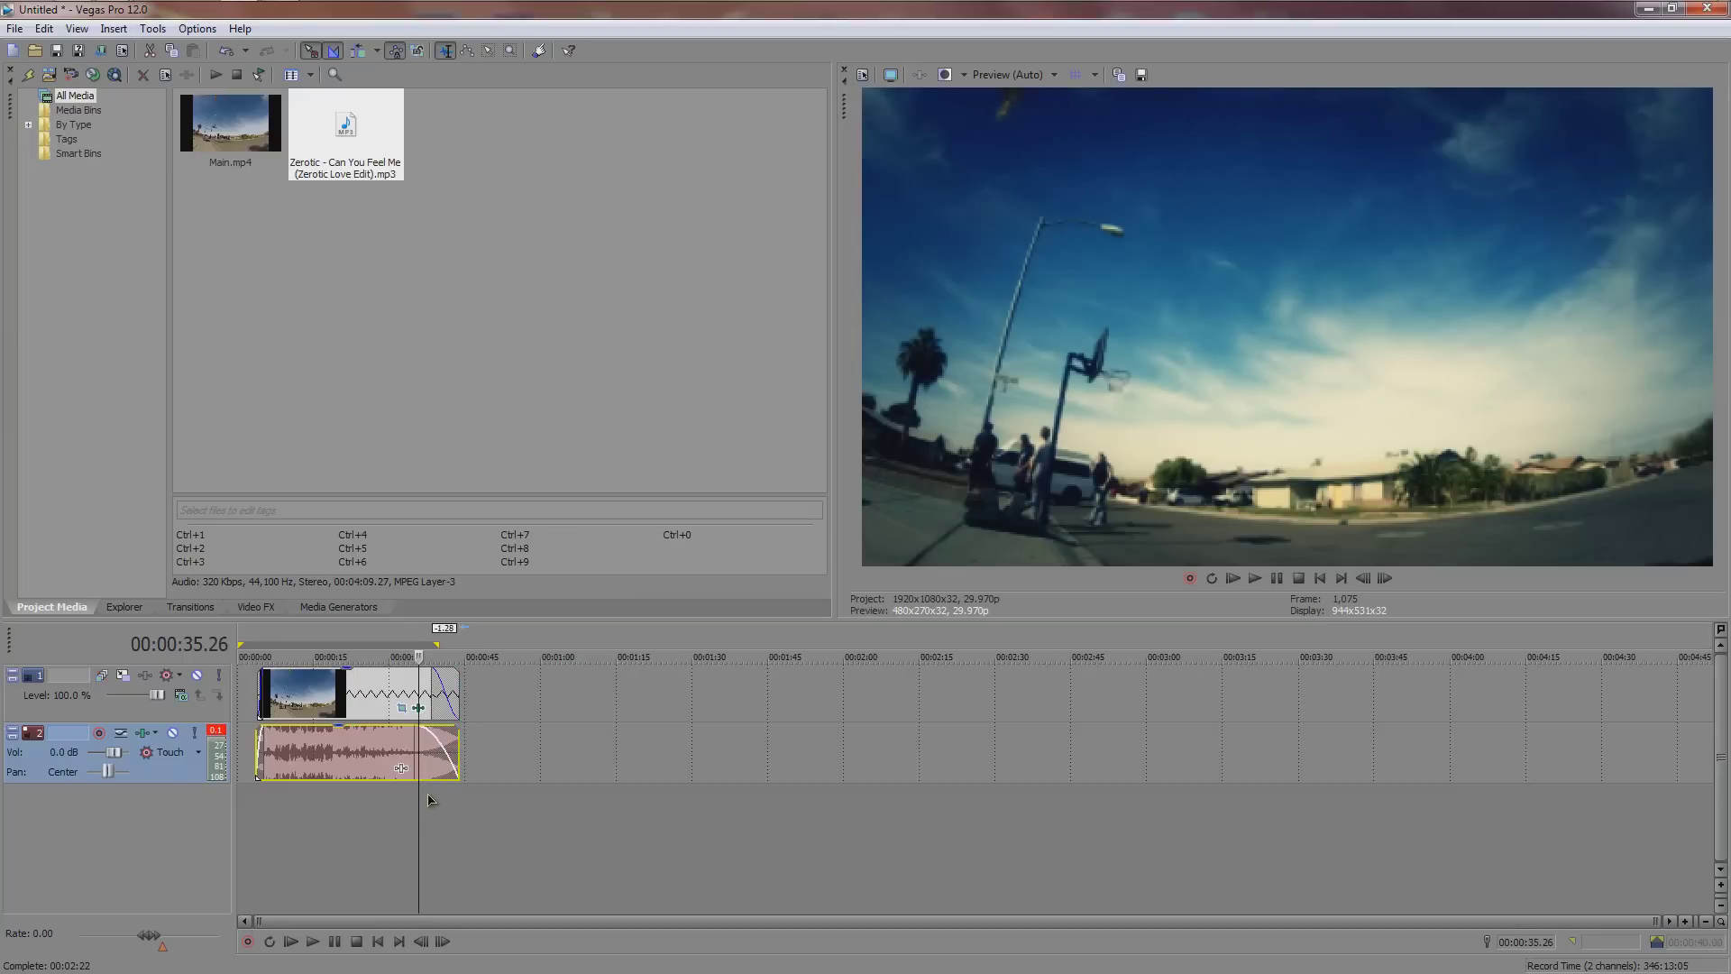
Play the ending from 00:00:35.26 and extend the song's end by 00:00:00.17 past the timelapse clip.
{"action": "scroll", "coordinate": [442, 801], "scroll_direction": "up", "scroll_amount": 4}
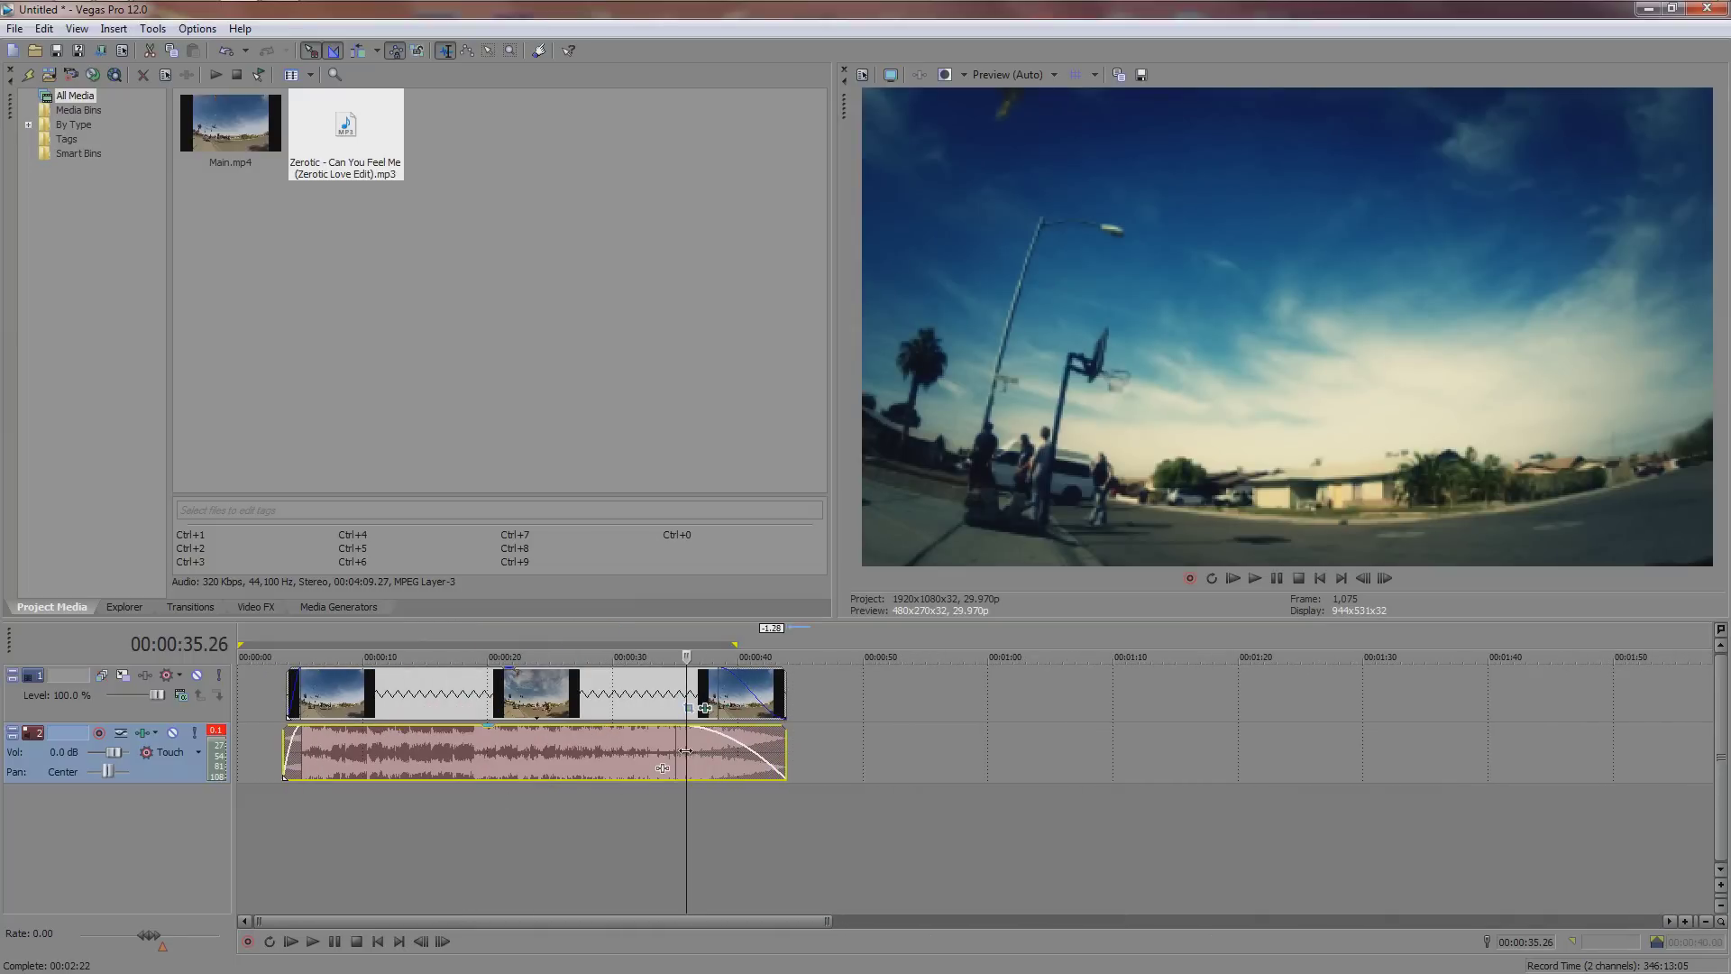
{"action": "key", "text": "space"}
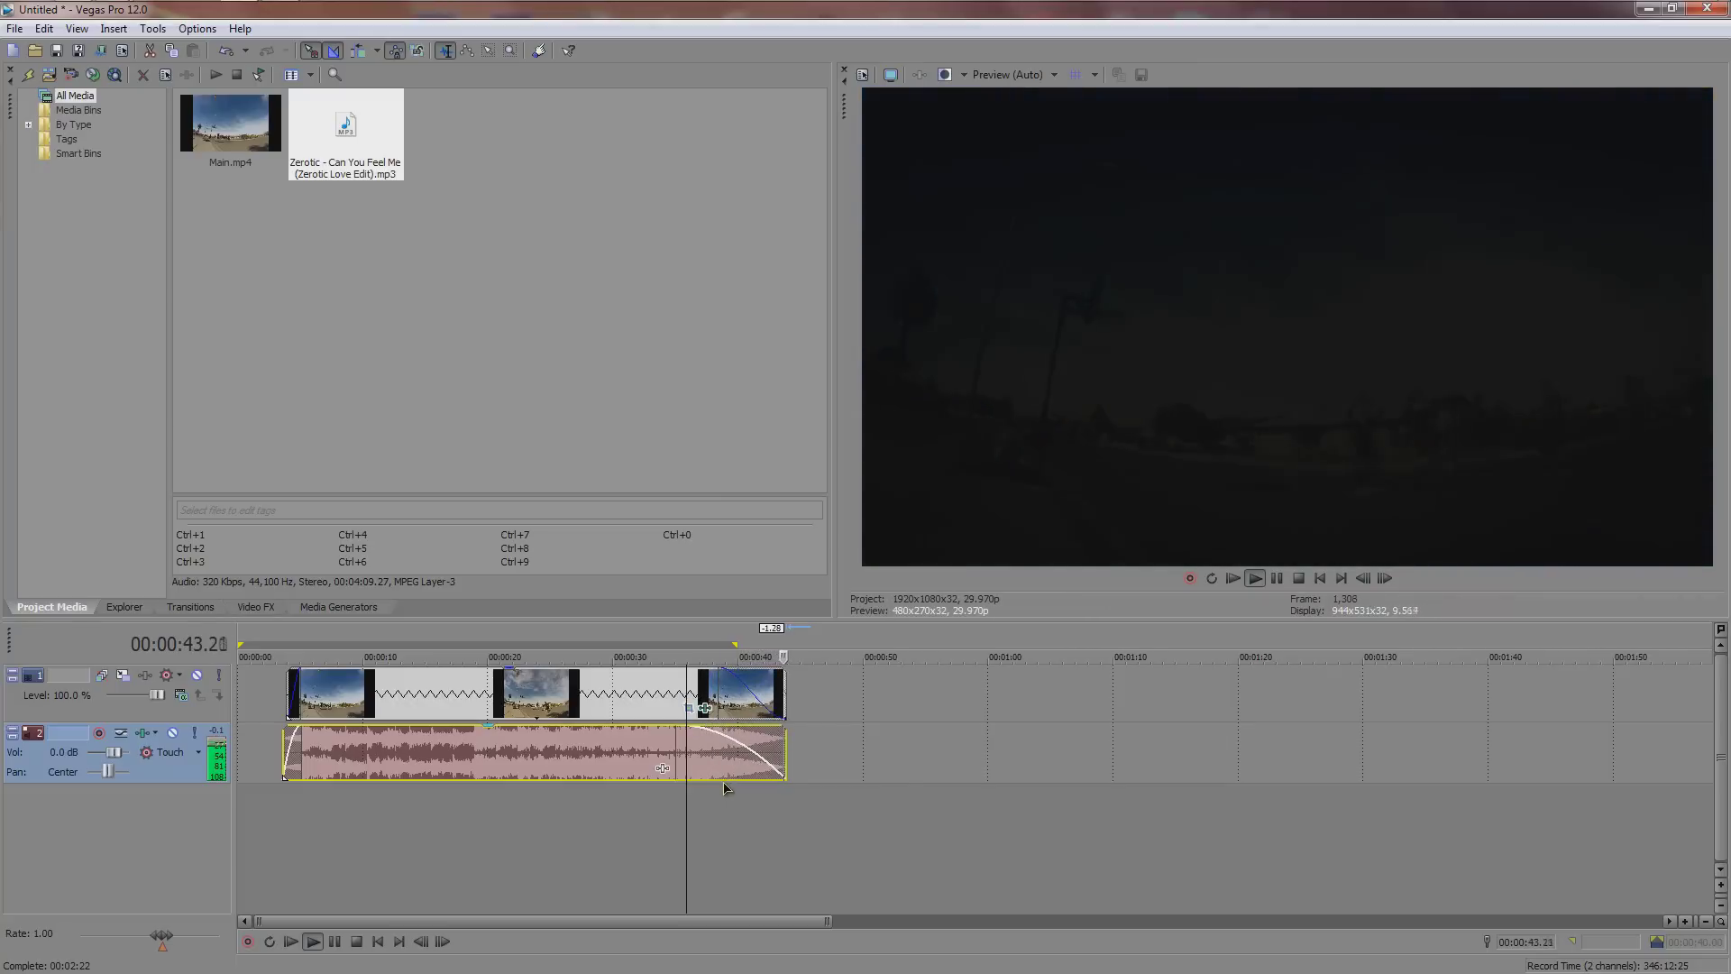
{"action": "scroll", "coordinate": [1029, 764], "scroll_direction": "up", "scroll_amount": 3}
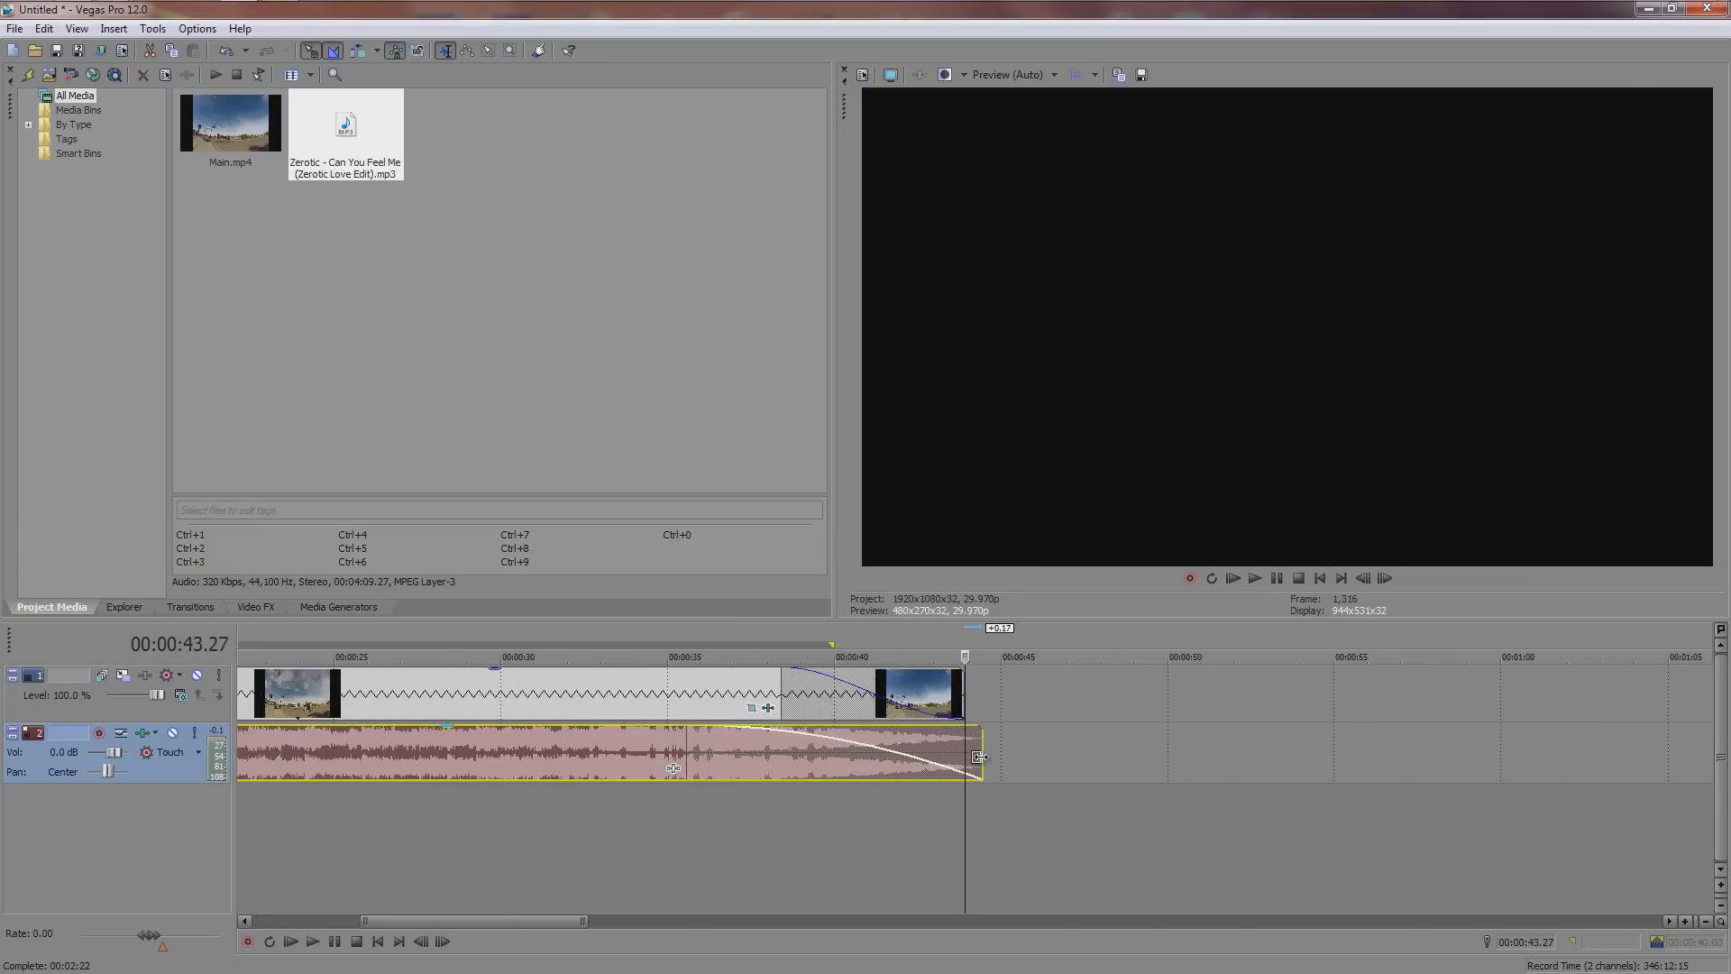
Set the loop region to span the whole song event and check its end boundary at 00:00:44.14.
{"action": "scroll", "coordinate": [979, 766], "scroll_direction": "down", "scroll_amount": 5}
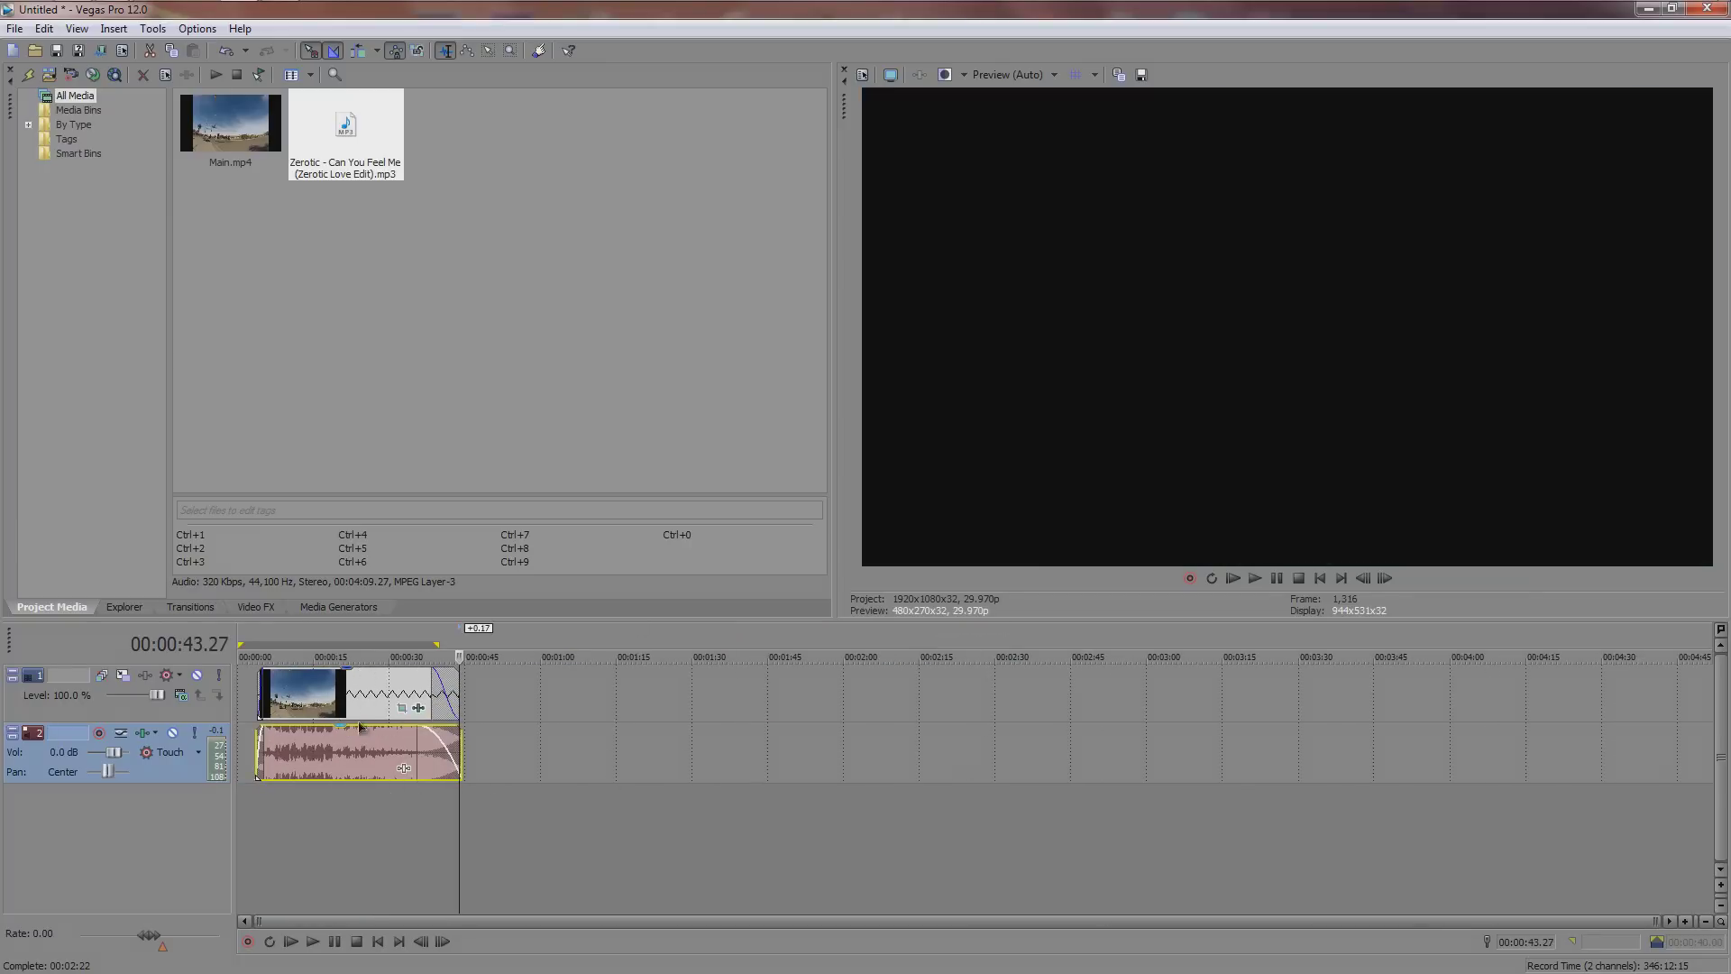
{"action": "double_click", "coordinate": [361, 764]}
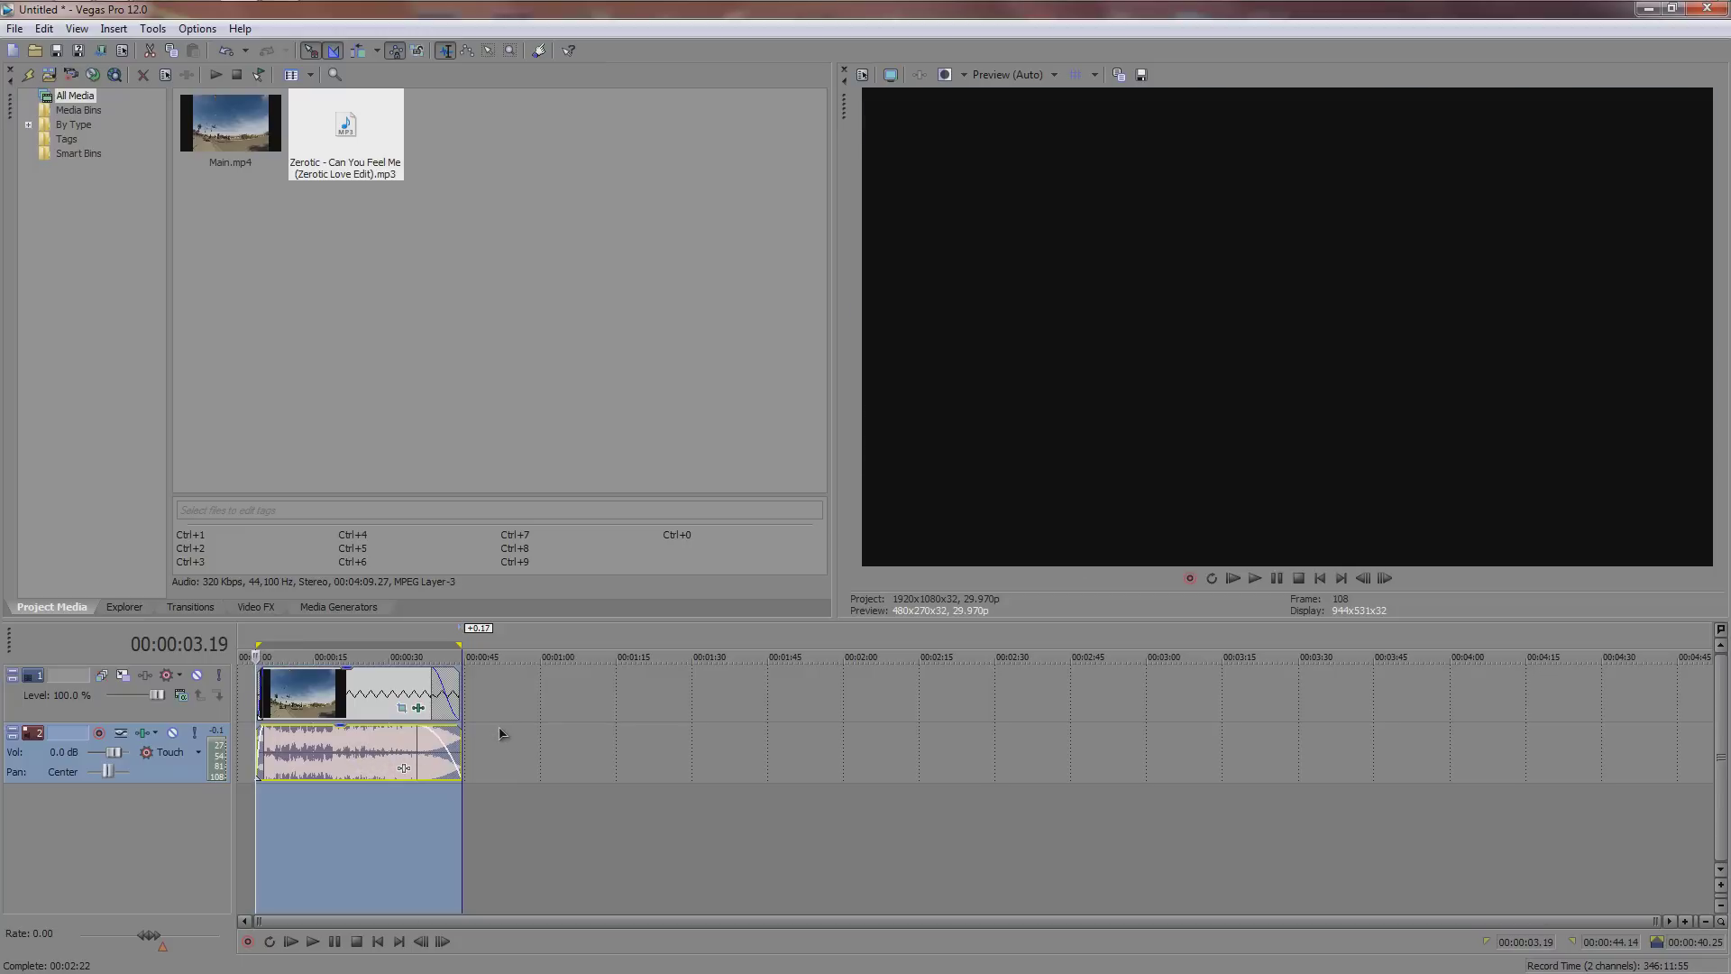
{"action": "scroll", "coordinate": [501, 735], "scroll_direction": "up", "scroll_amount": 3}
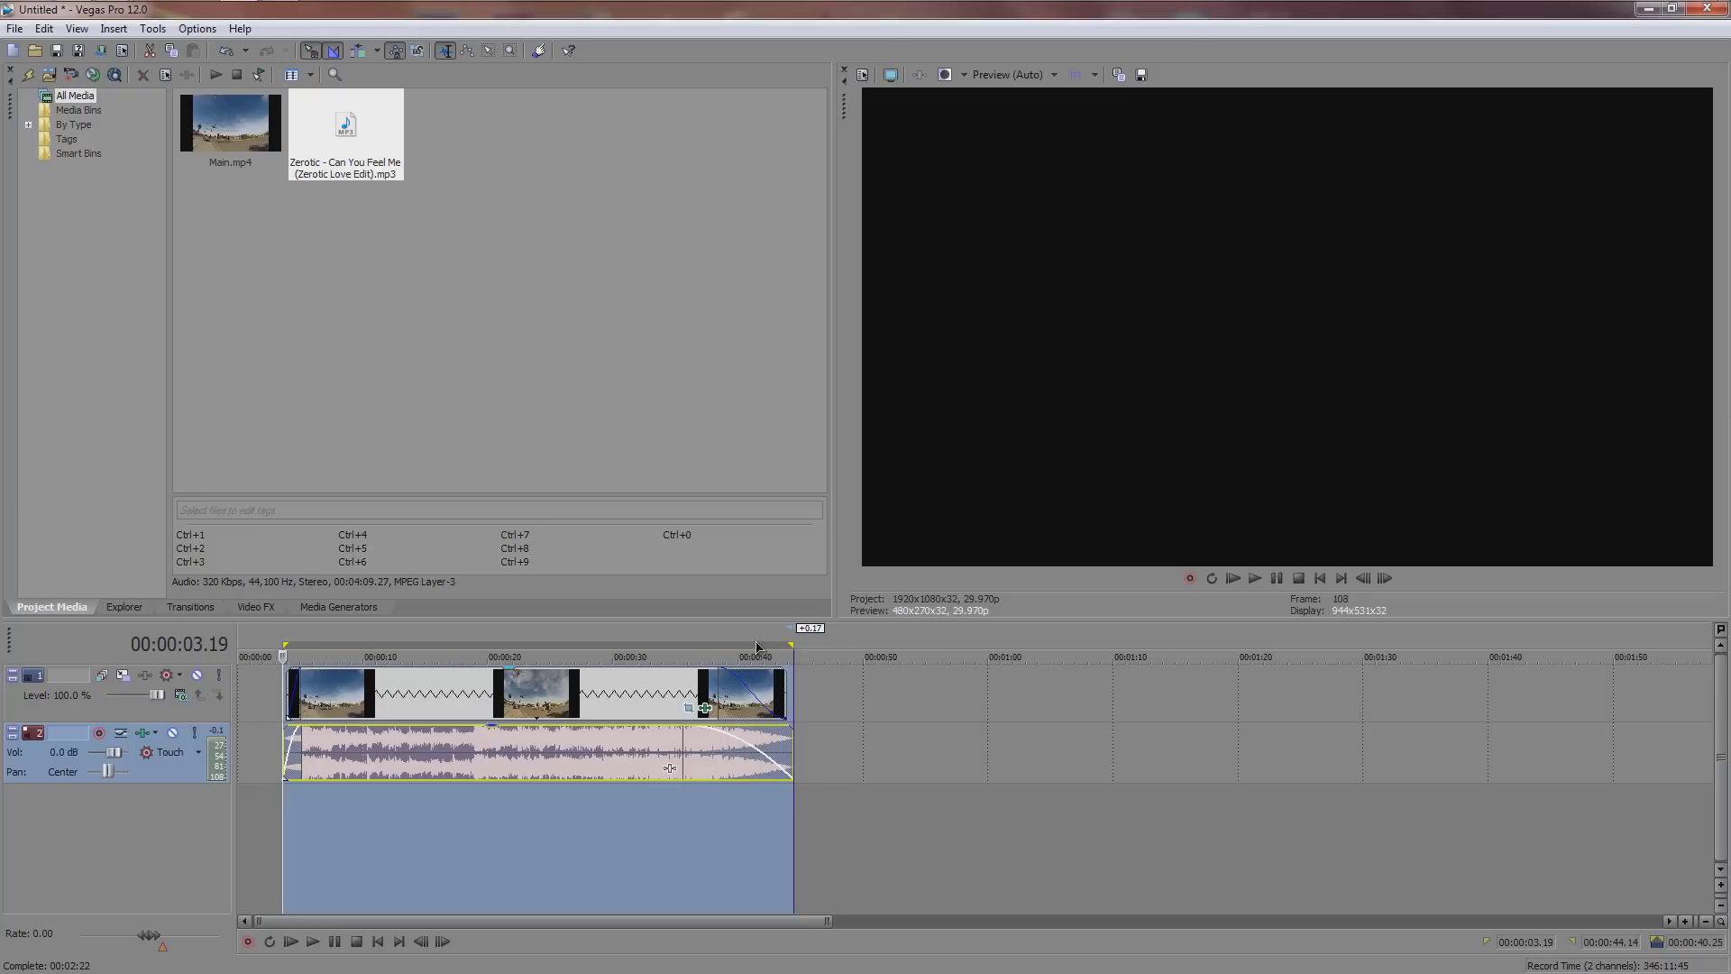
{"action": "mouse_move", "coordinate": [793, 646]}
{"action": "left_mouse_down"}
{"action": "mouse_move", "coordinate": [881, 647]}
{"action": "mouse_move", "coordinate": [793, 646]}
{"action": "left_mouse_up"}
{"action": "scroll", "coordinate": [800, 662], "scroll_direction": "up", "scroll_amount": 3}
{"action": "scroll", "coordinate": [799, 662], "scroll_direction": "up", "scroll_amount": 5}
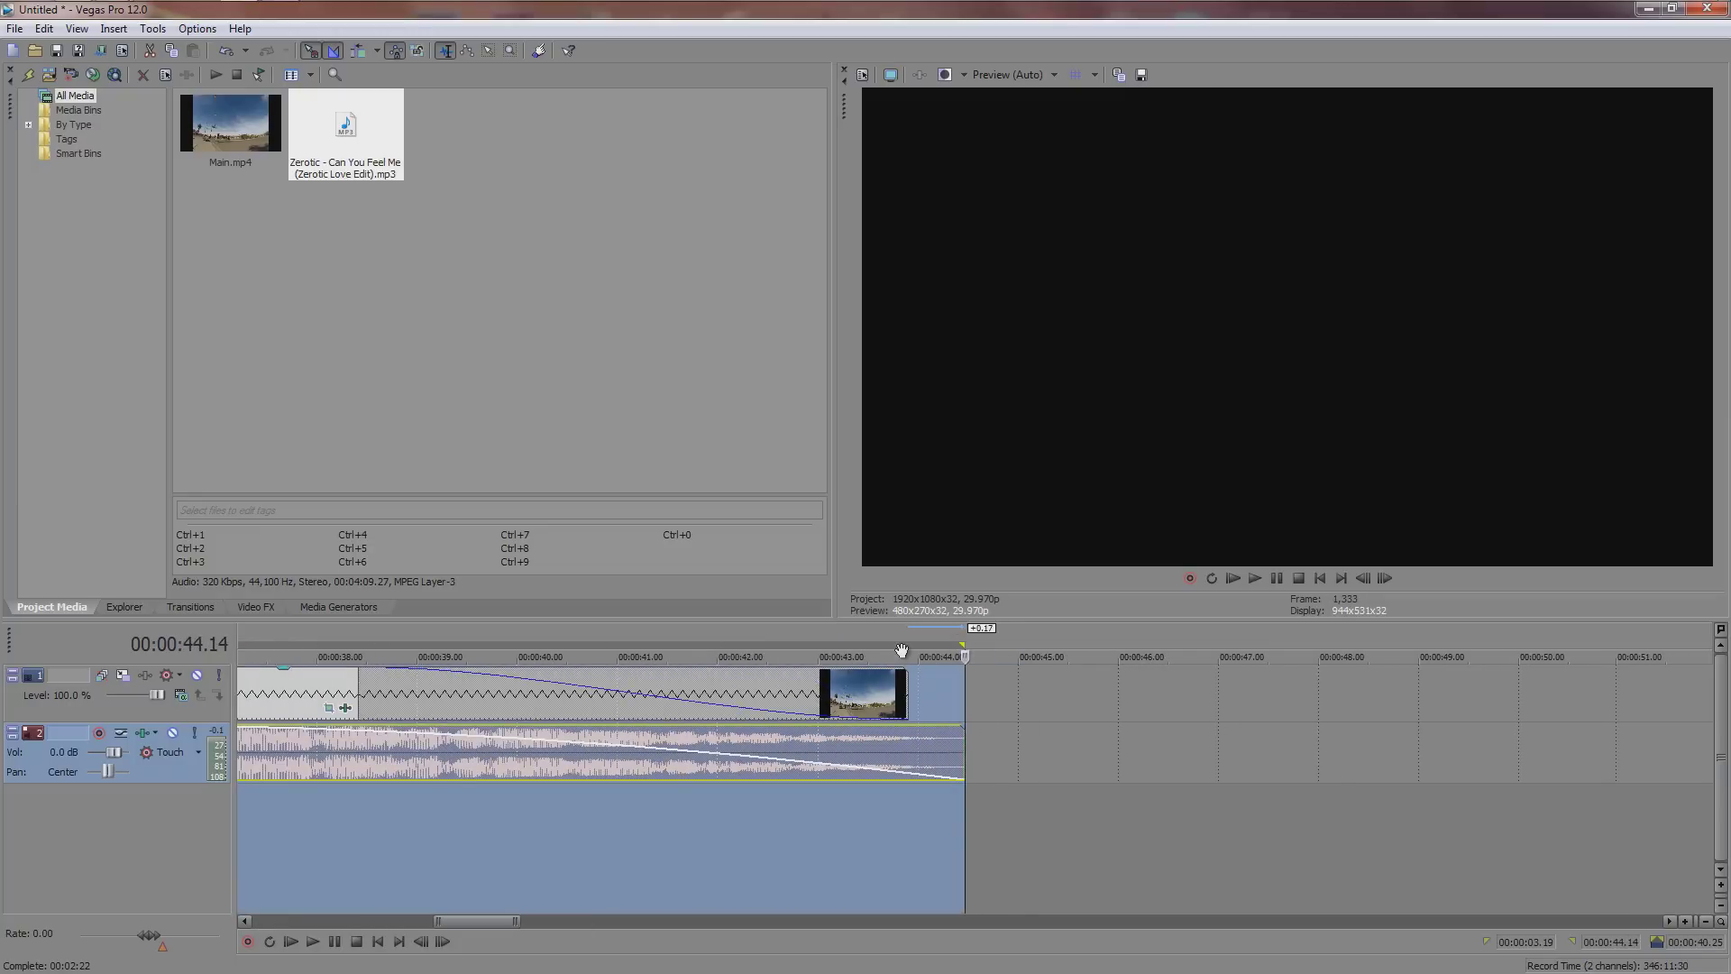
{"action": "scroll", "coordinate": [908, 649], "scroll_direction": "down", "scroll_amount": 8}
Select the "Vlog YouTube 720p" render template and examine its video and audio settings.
{"action": "left_click", "coordinate": [14, 28]}
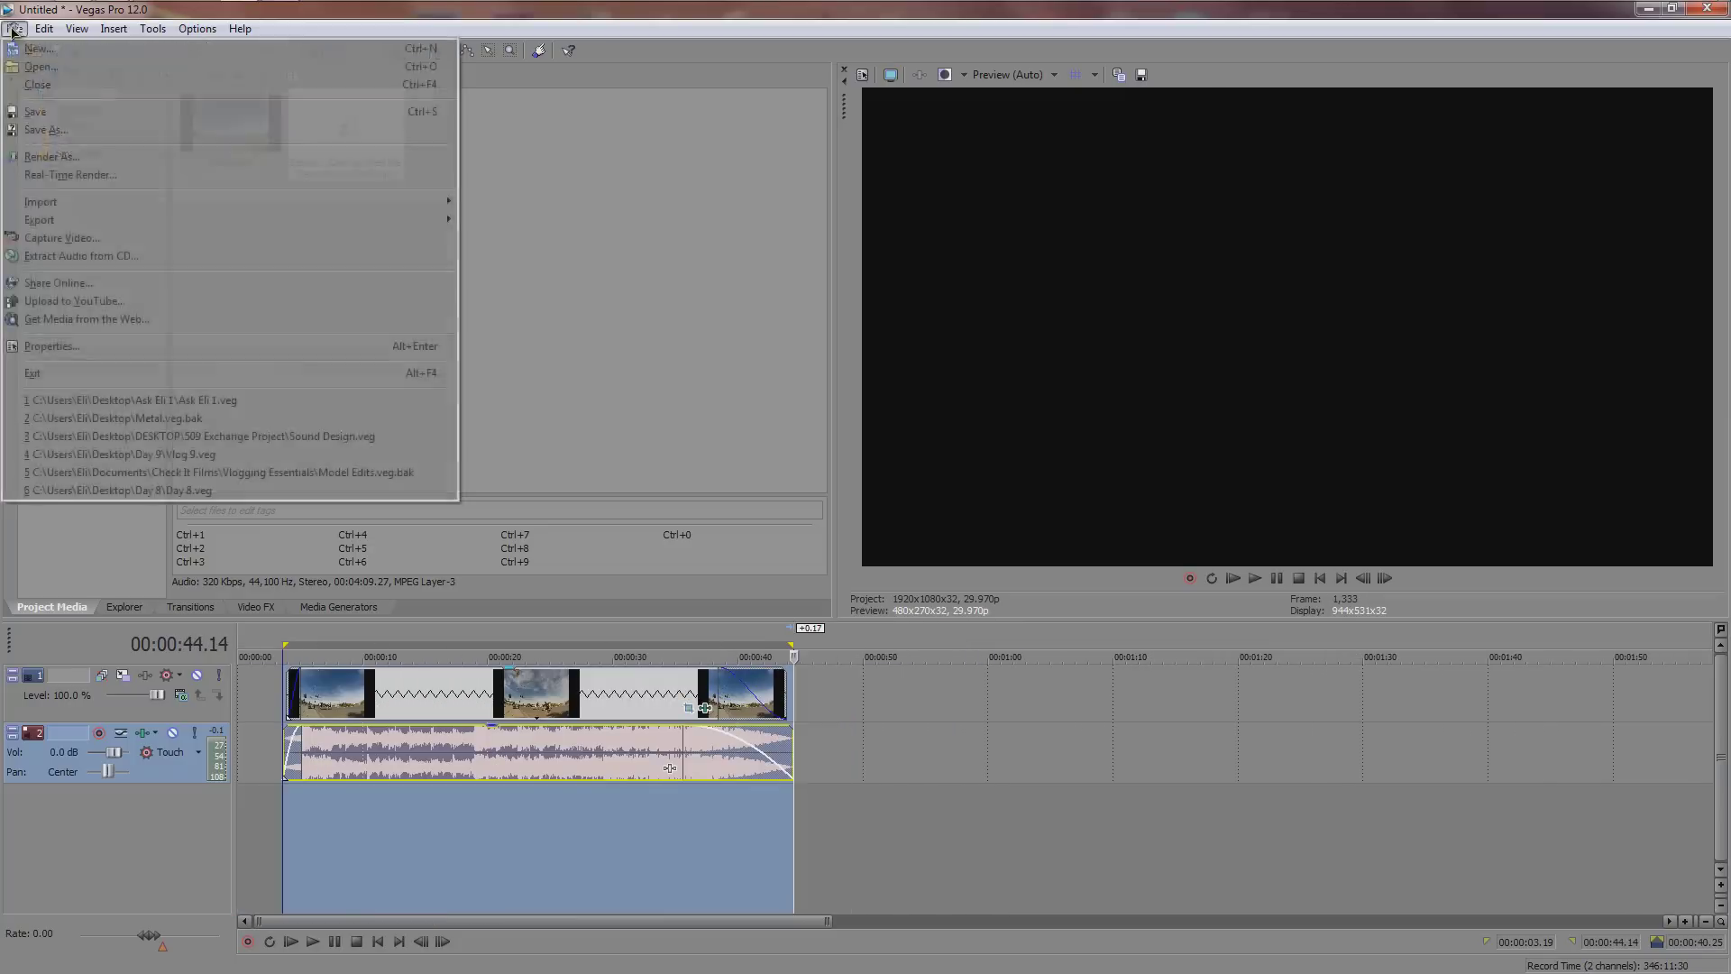
{"action": "left_click", "coordinate": [47, 156]}
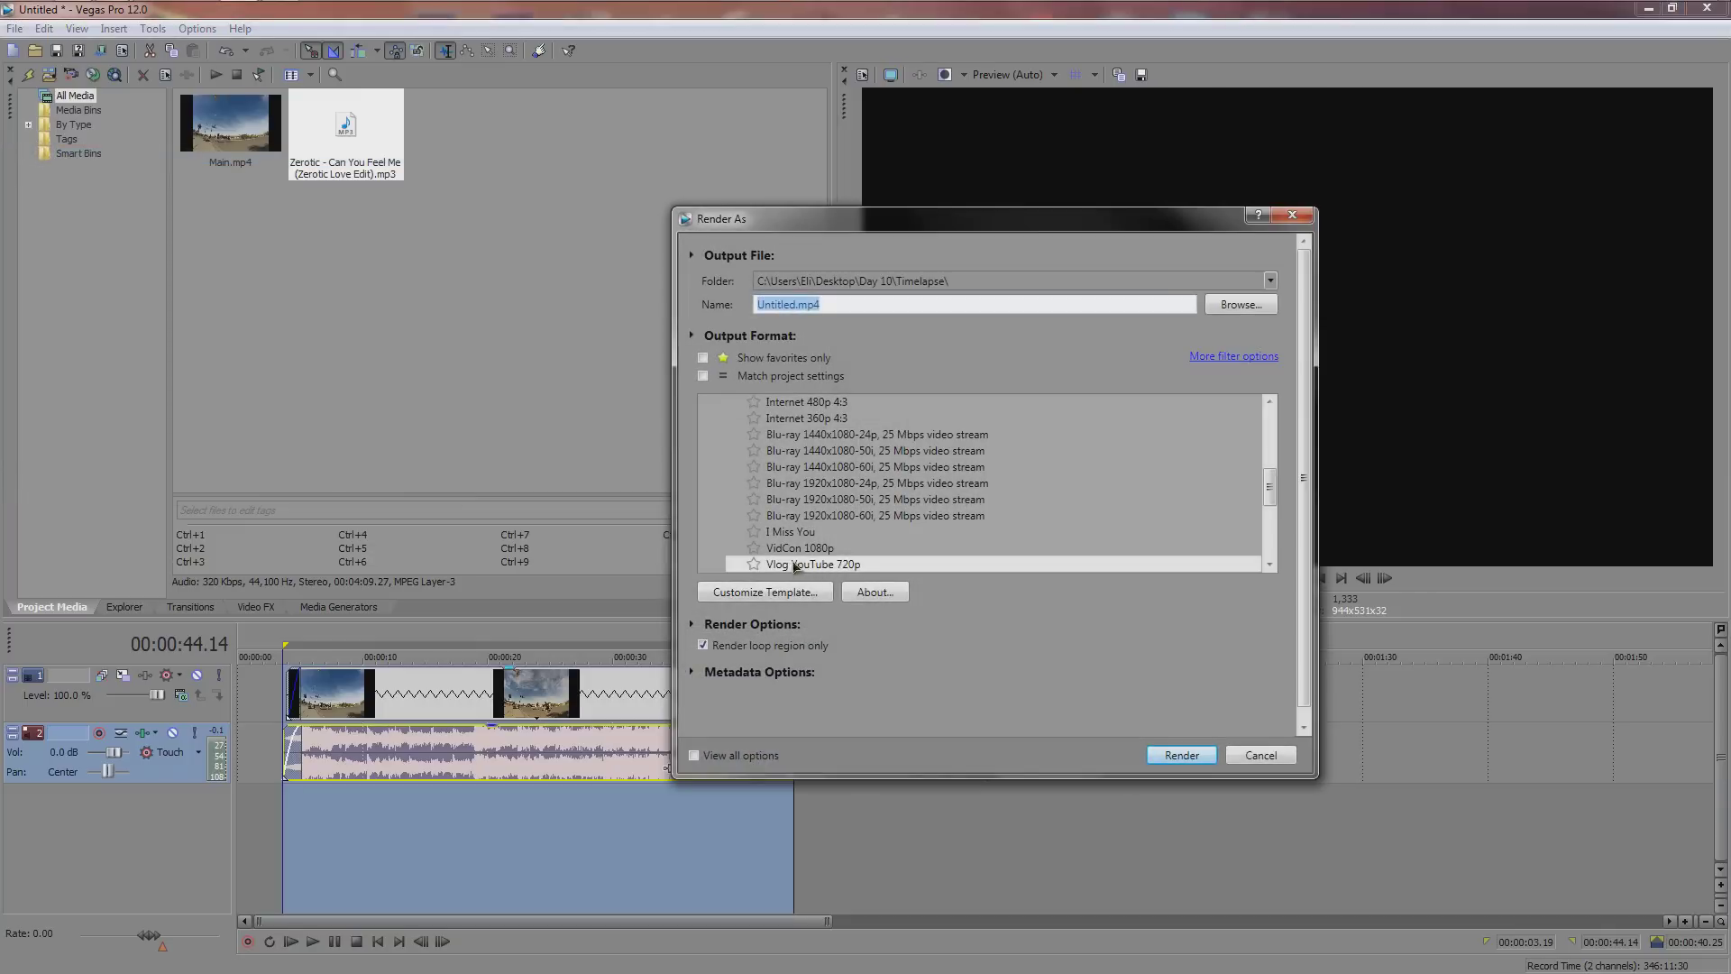
{"action": "left_click", "coordinate": [773, 566]}
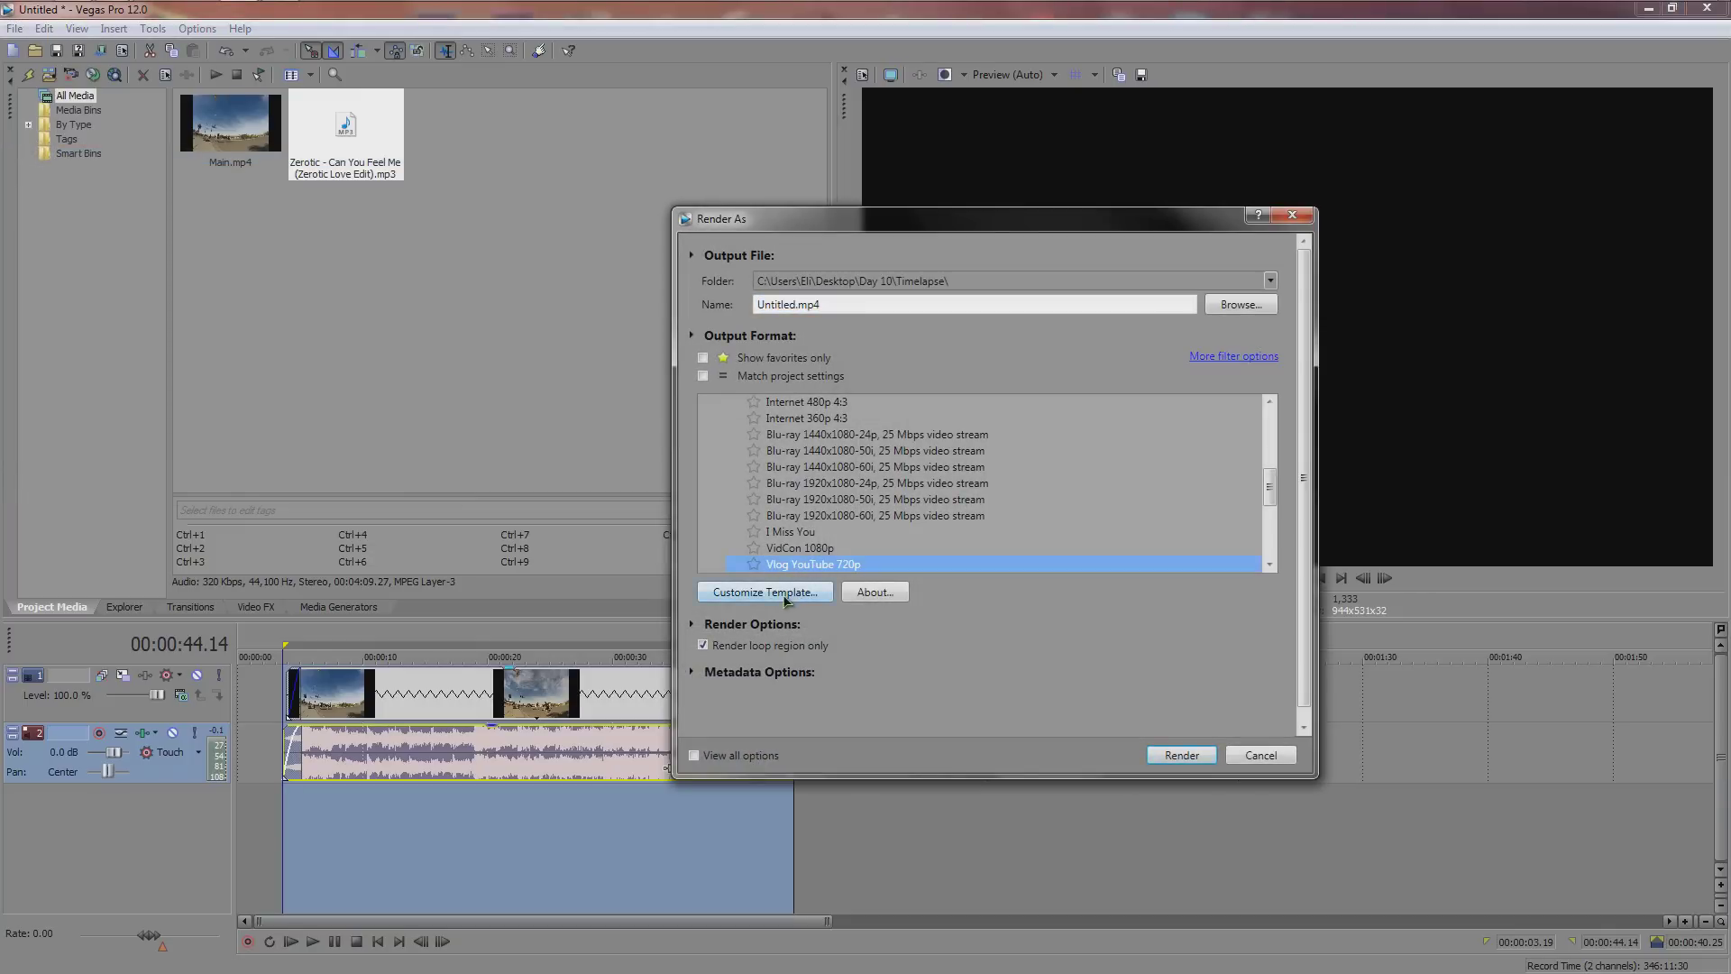
{"action": "left_click", "coordinate": [785, 593]}
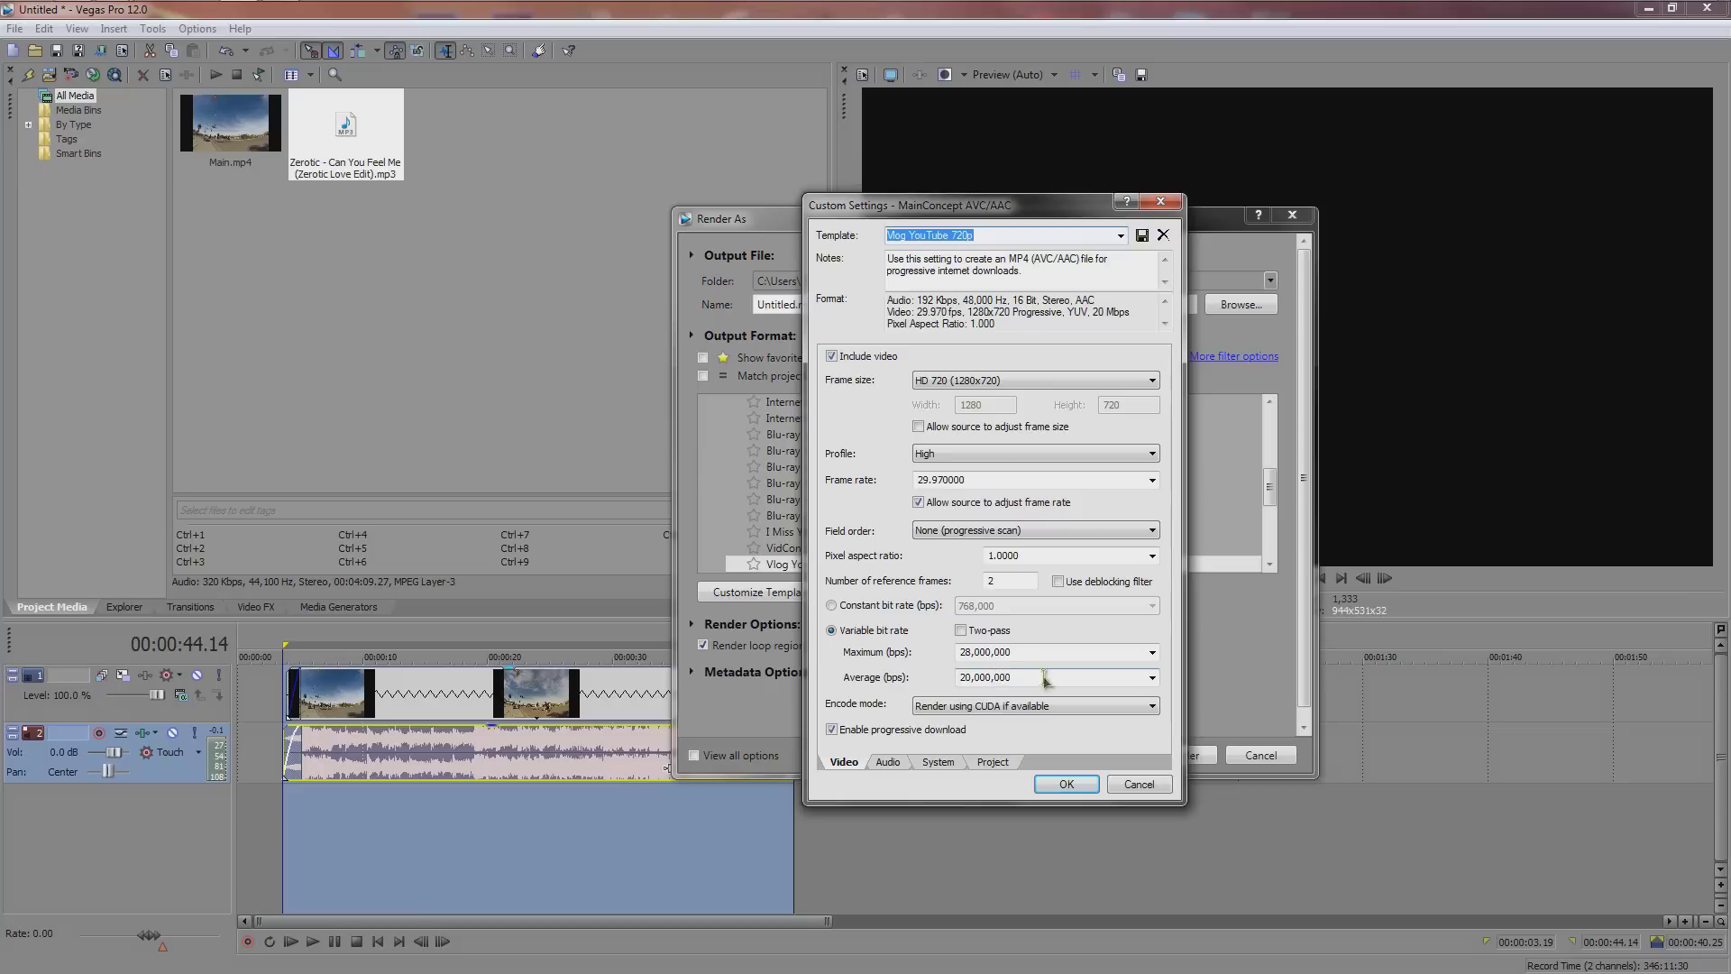
{"action": "left_click", "coordinate": [889, 763]}
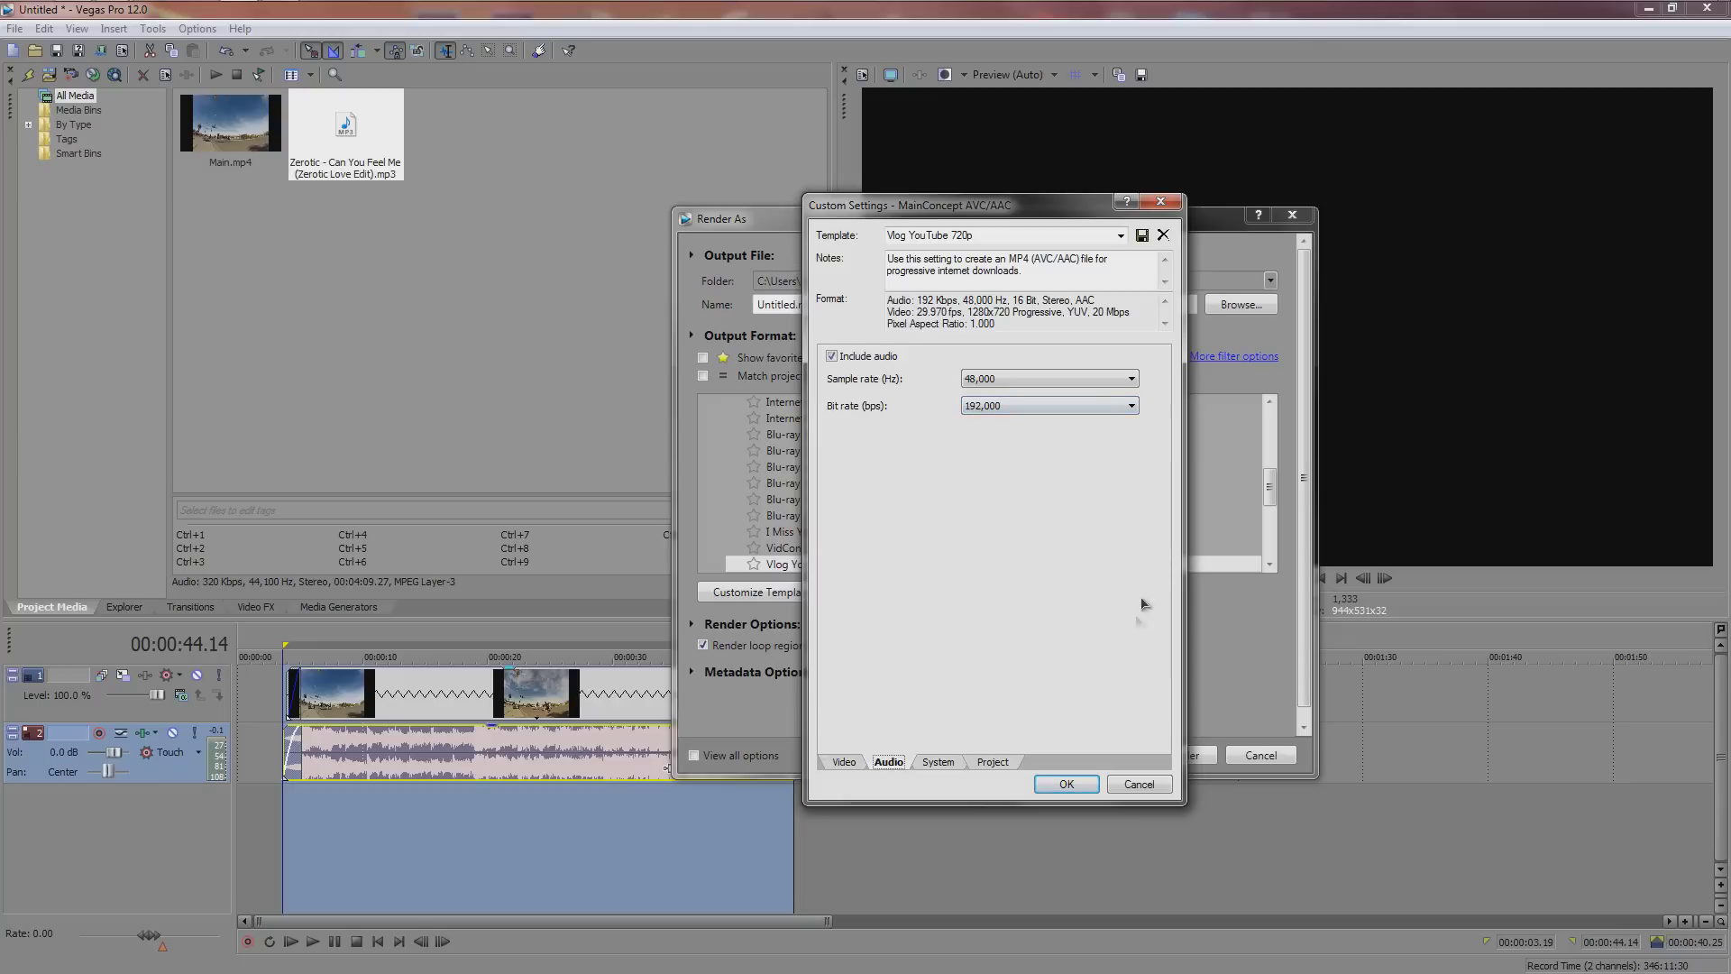
{"action": "left_click", "coordinate": [1064, 785]}
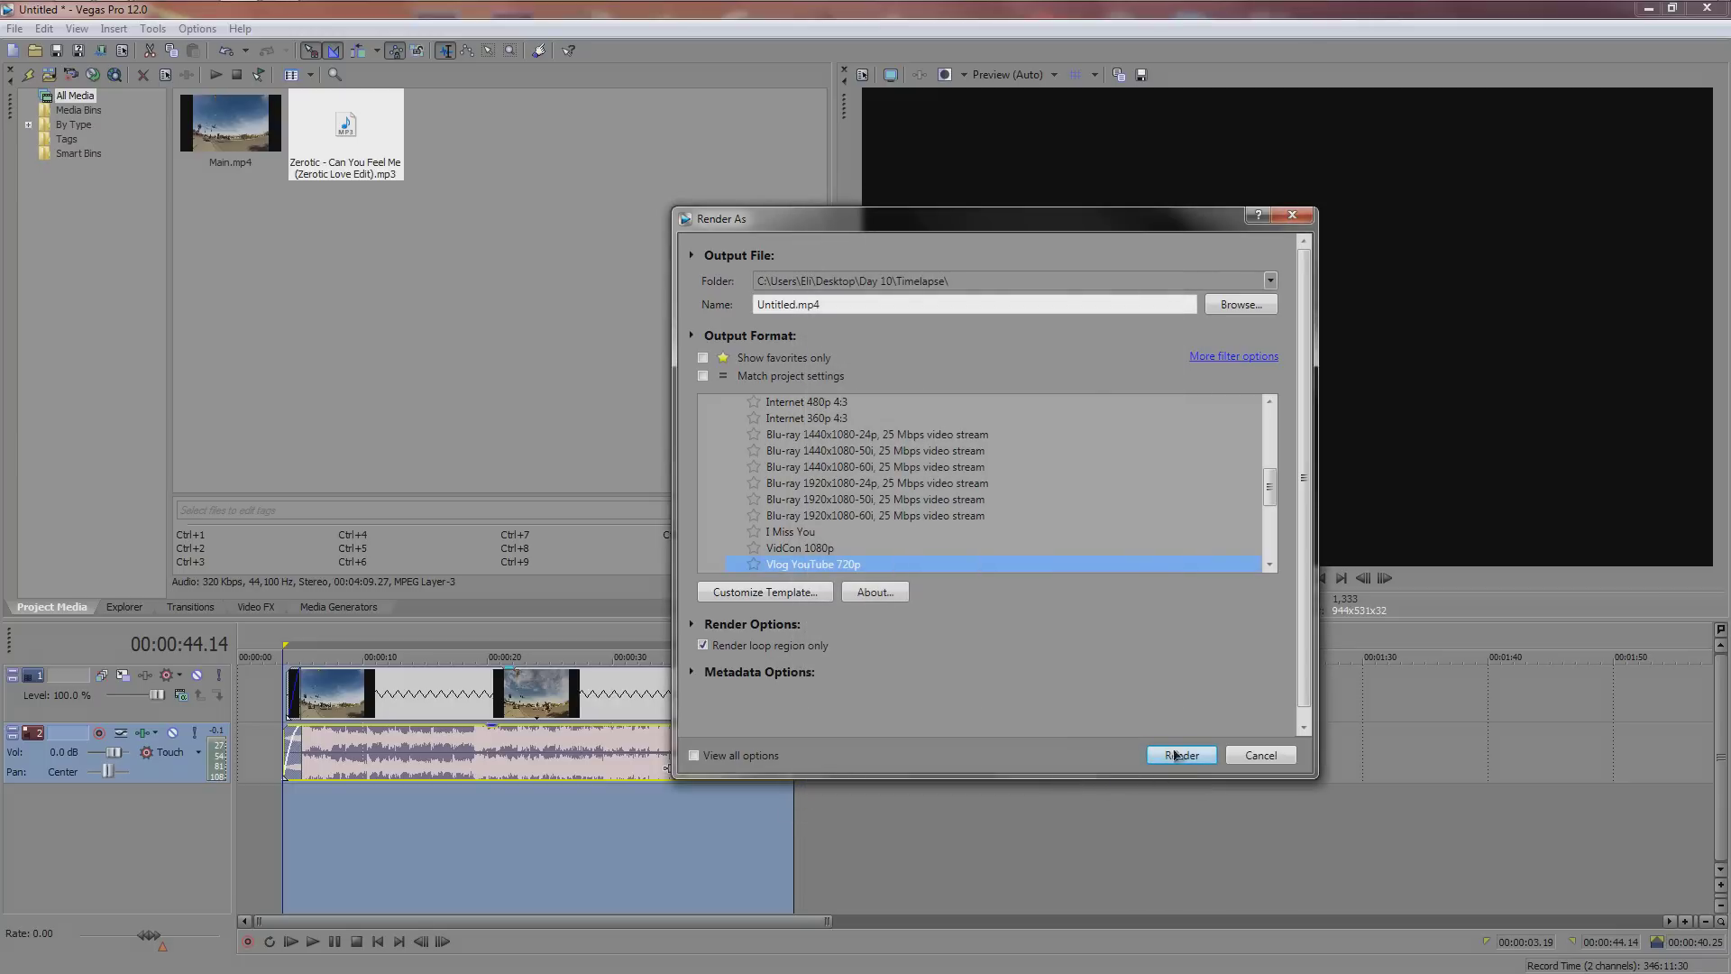
Choose "Final B-Ball Timelapse" as the output file in the Timelapse folder, then cancel the render and return to the timeline.
{"action": "left_click", "coordinate": [1242, 306]}
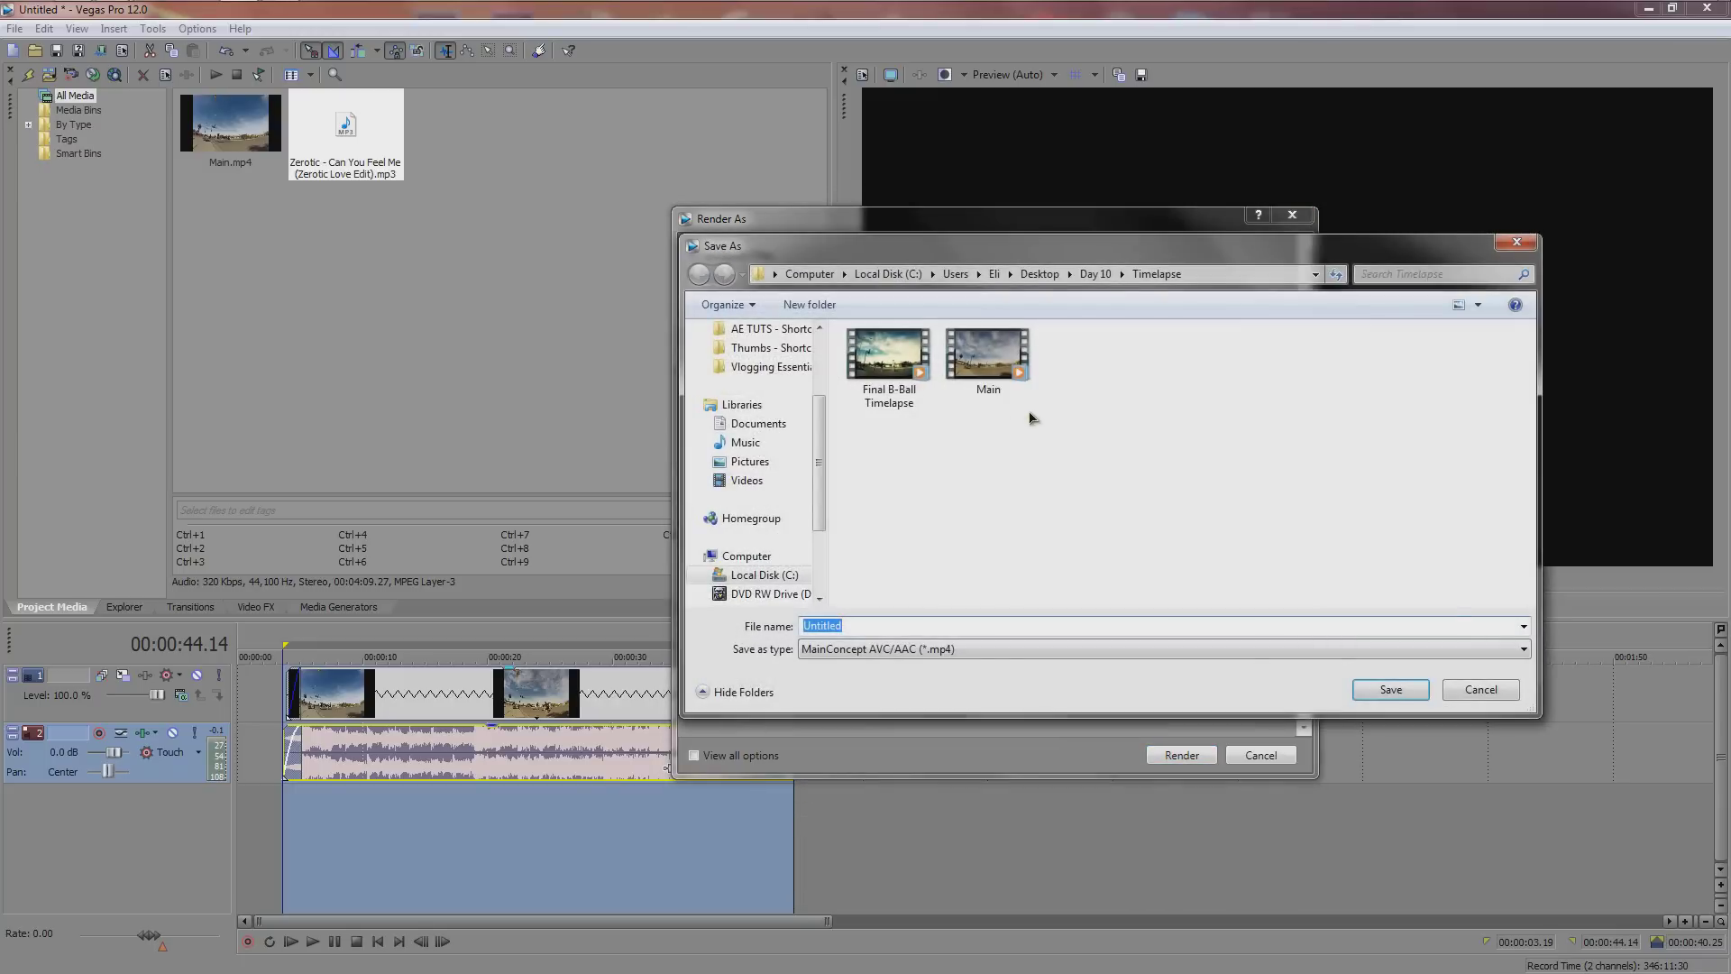
{"action": "left_click", "coordinate": [899, 375]}
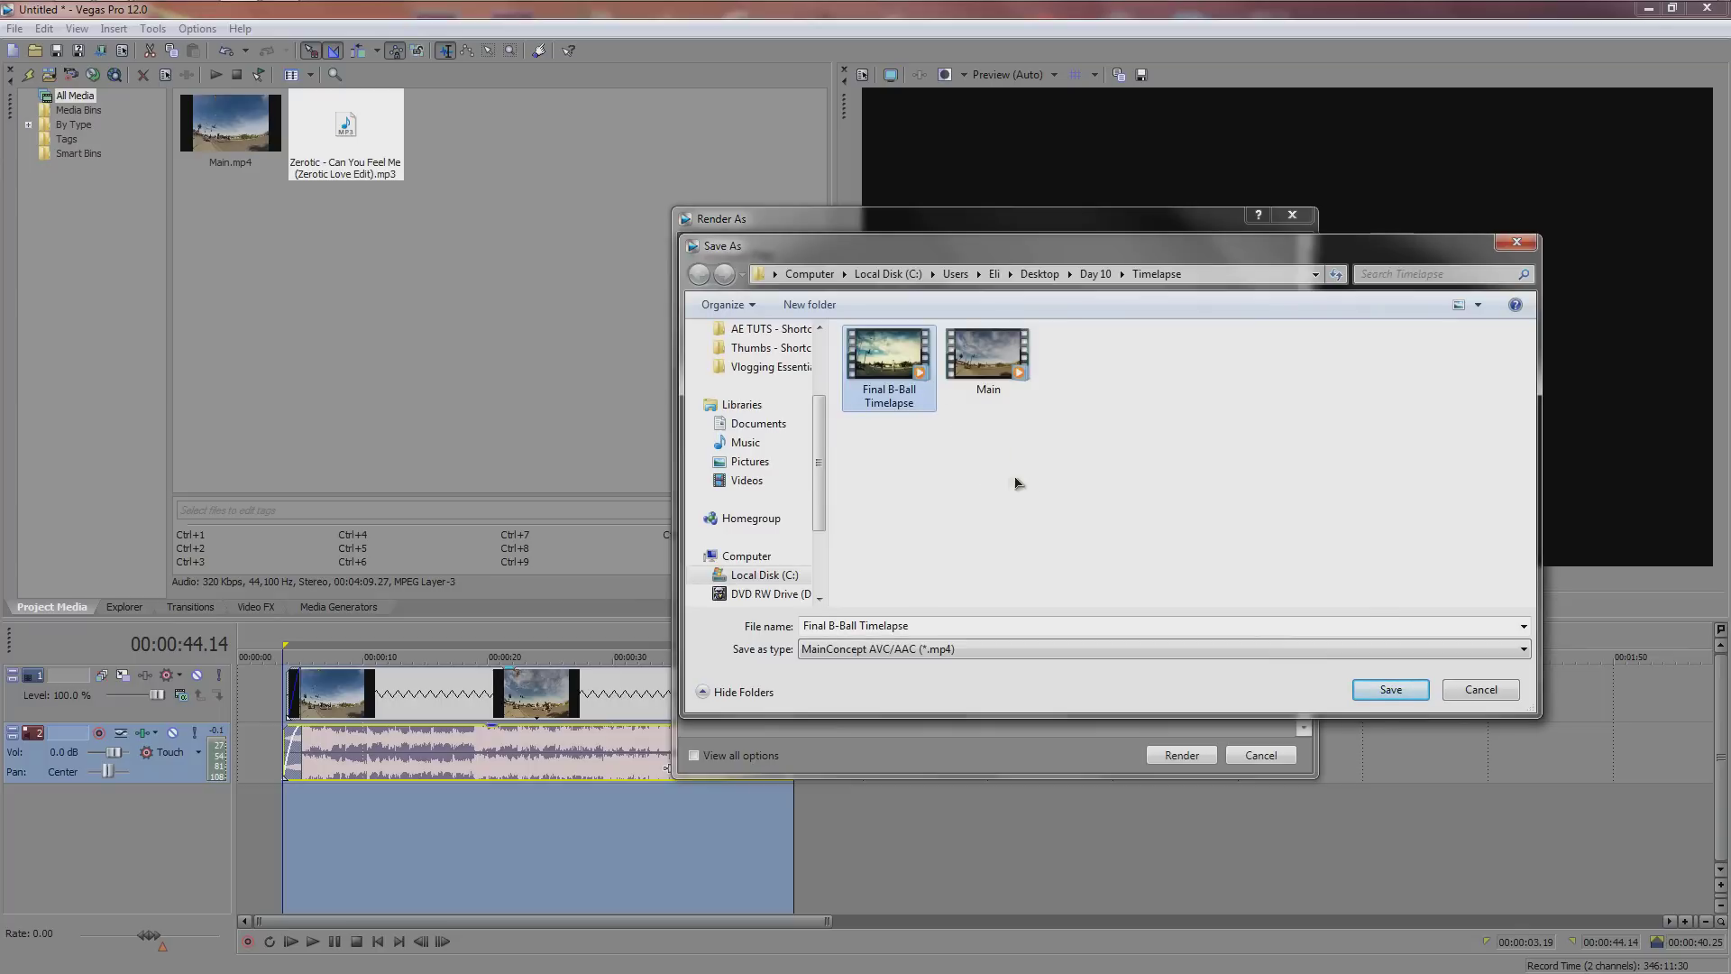
{"action": "key", "text": "Tab"}
{"action": "left_click", "coordinate": [1481, 691]}
{"action": "left_click", "coordinate": [1262, 756]}
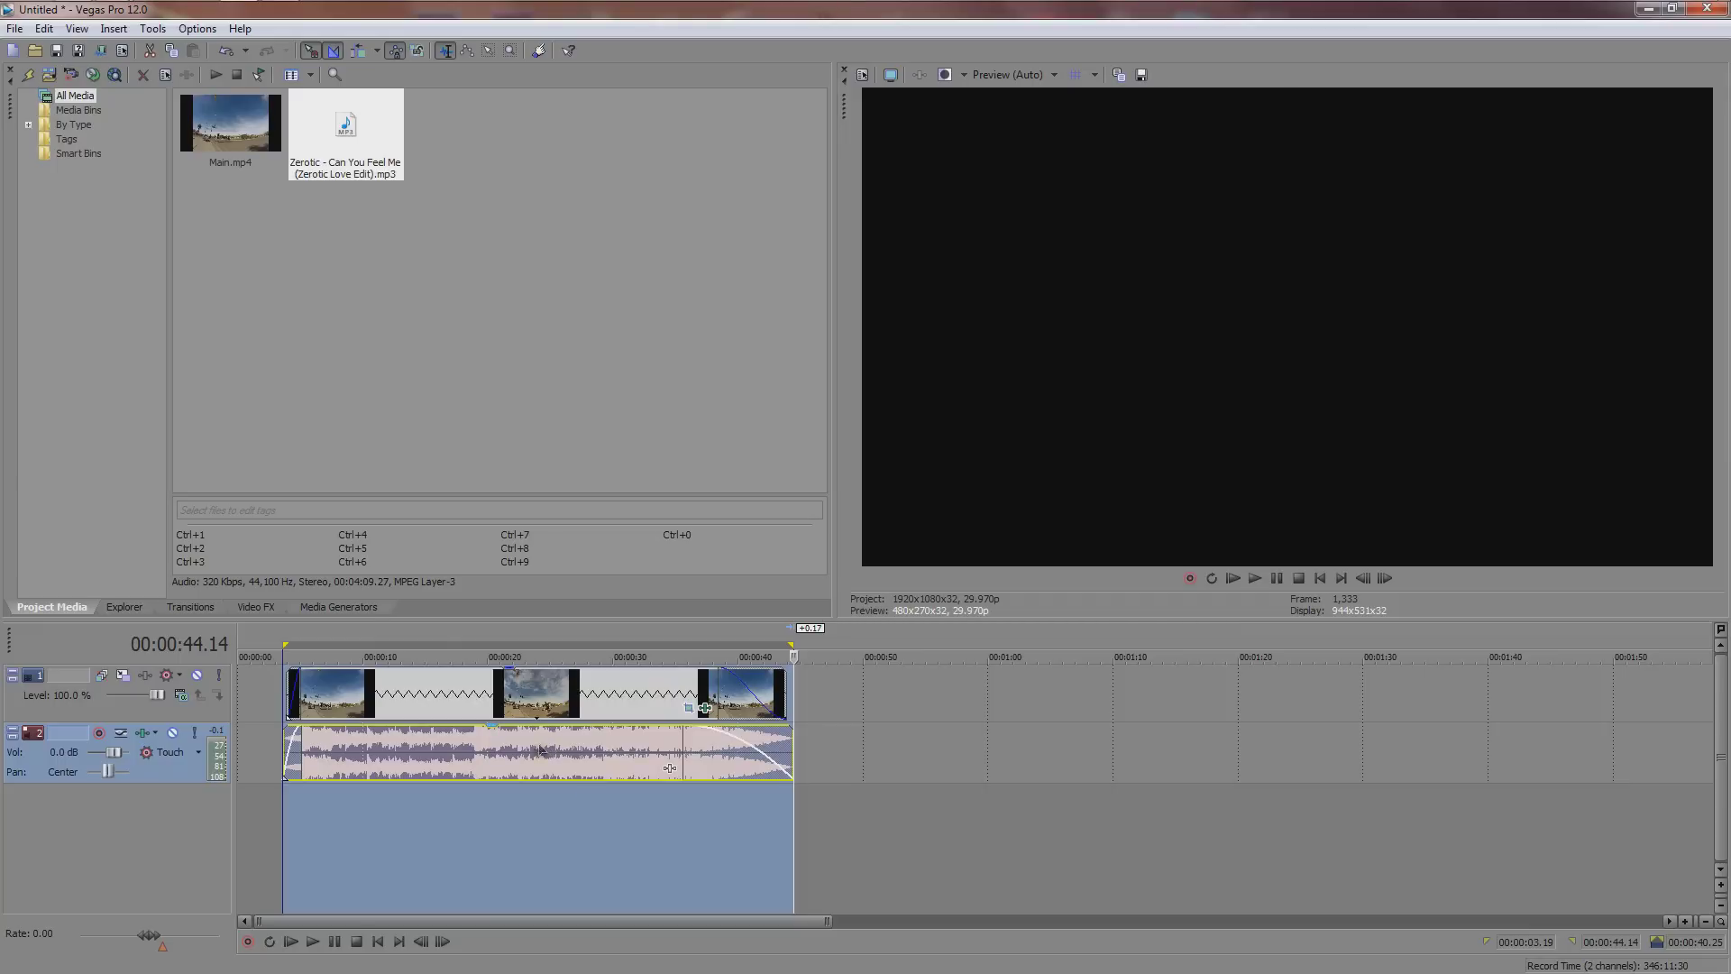
{"action": "left_click", "coordinate": [485, 711]}
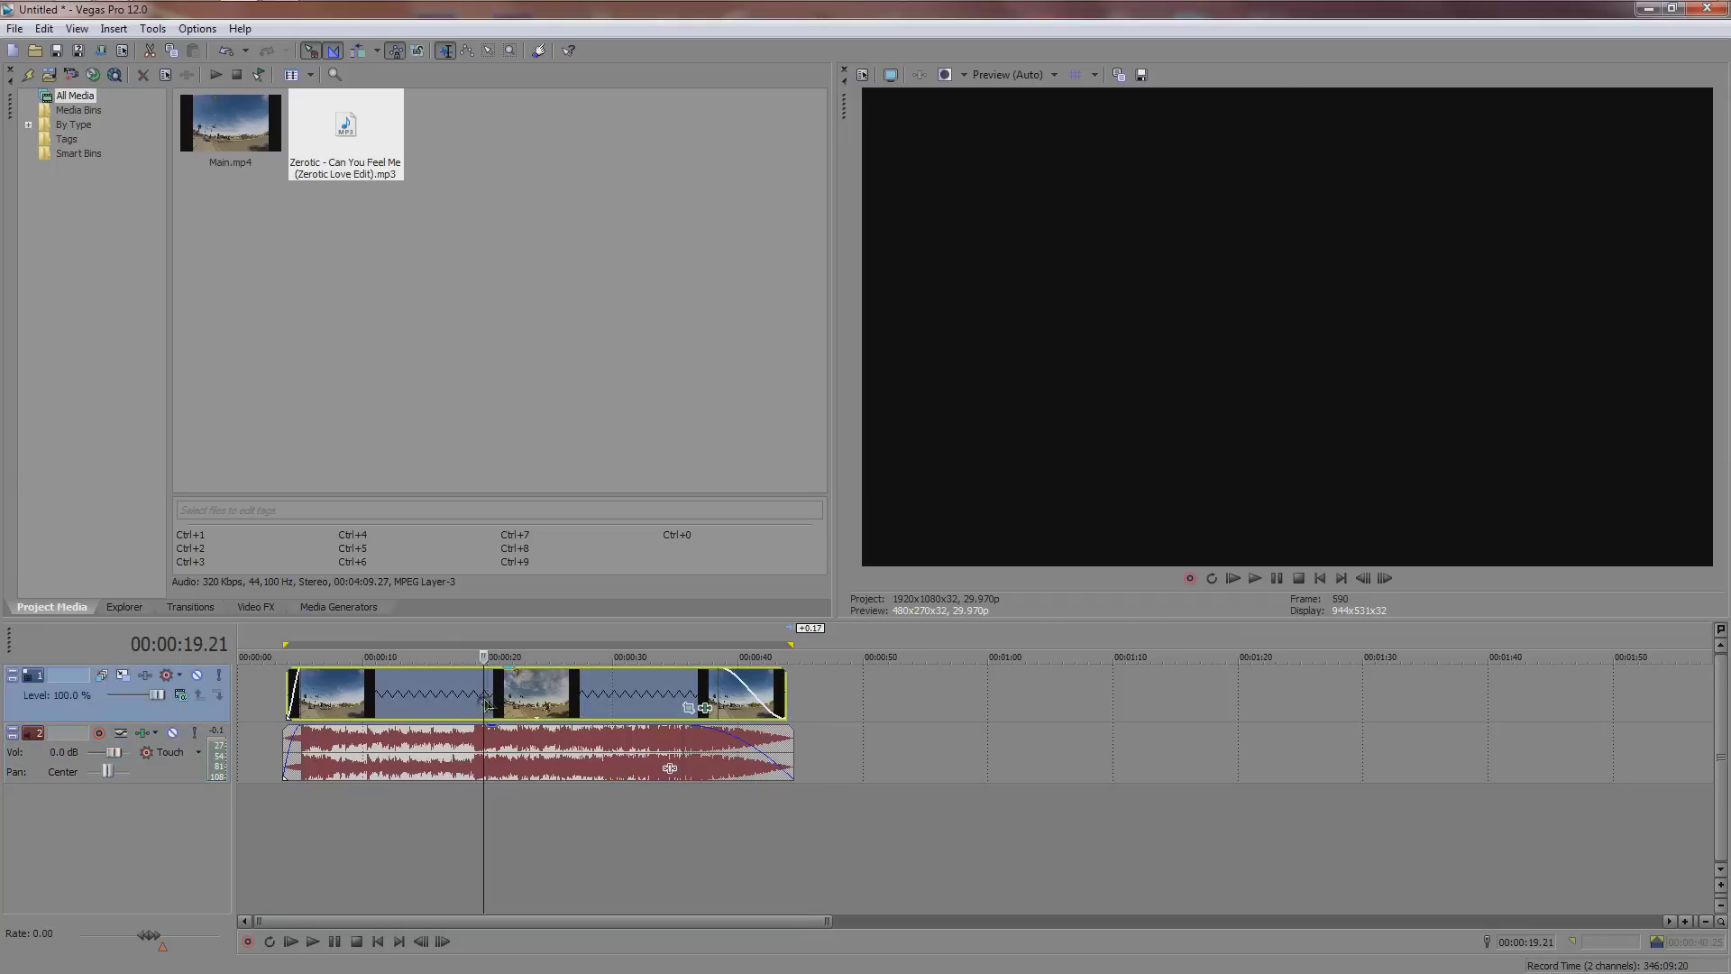